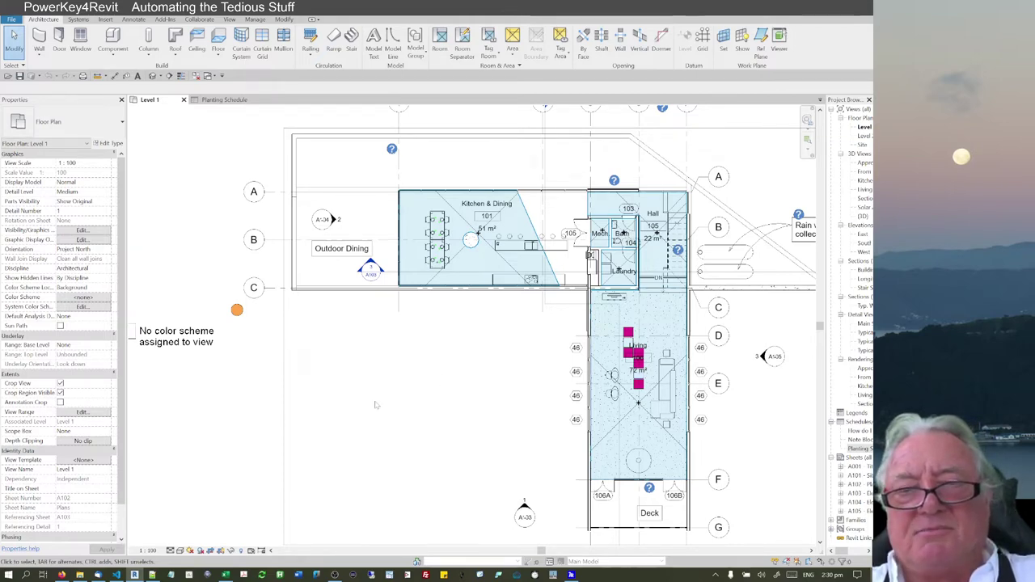
{"action": "key", "text": "f"}
{"action": "key", "text": "r"}
{"action": "left_click", "coordinate": [401, 351]}
{"action": "key", "text": "Escape"}
{"action": "middle_click_drag", "start_coordinate": [573, 364], "coordinate": [410, 128]}
{"action": "scroll", "coordinate": [434, 267], "scroll_direction": "up", "scroll_amount": 2}
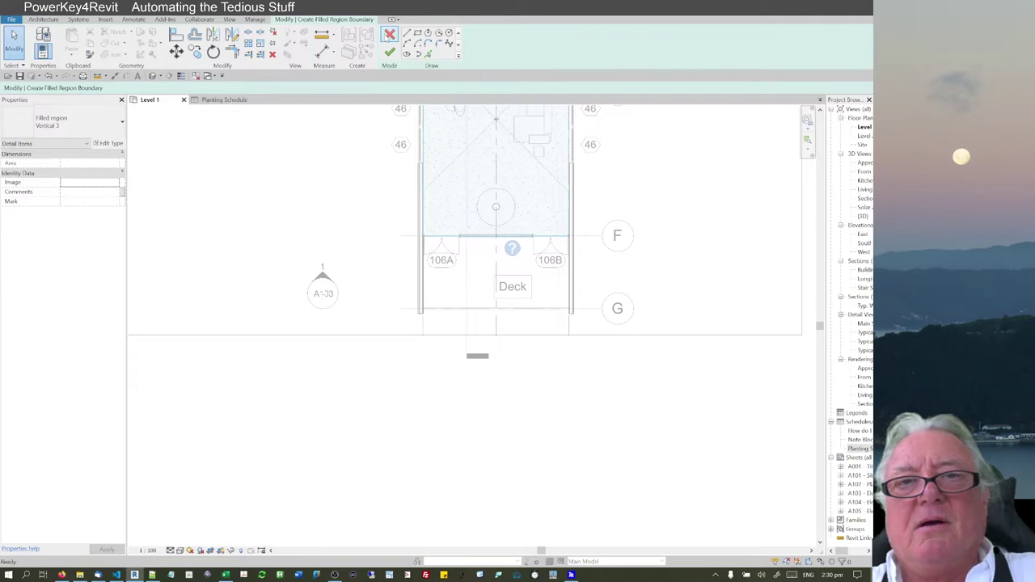
{"action": "left_click", "coordinate": [388, 33]}
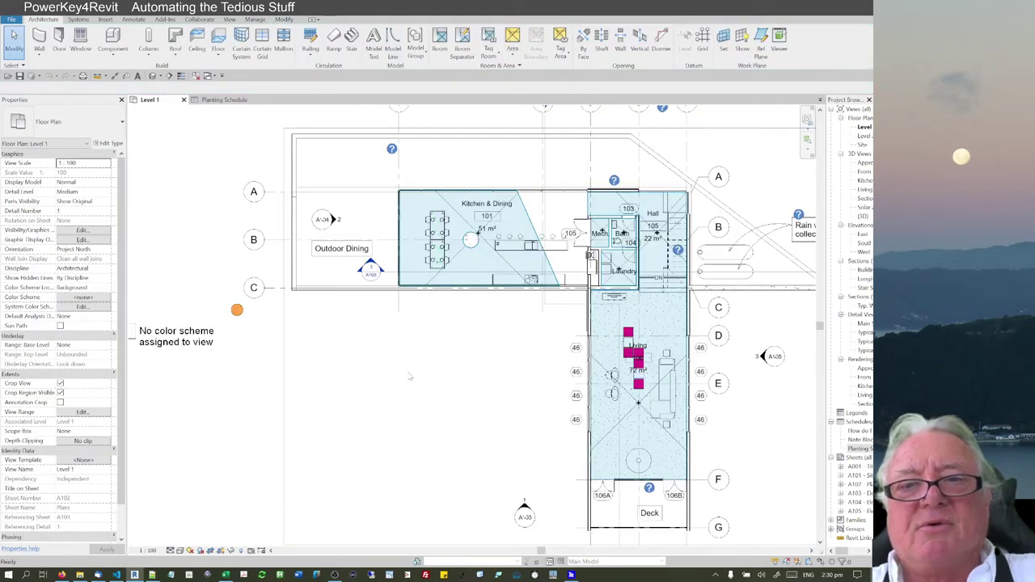
Step: Outline the Deck between grids F and G with a line-sketched Vertical 3 filled region, finish it and delete the region
{"action": "key", "text": "f"}
{"action": "key", "text": "r"}
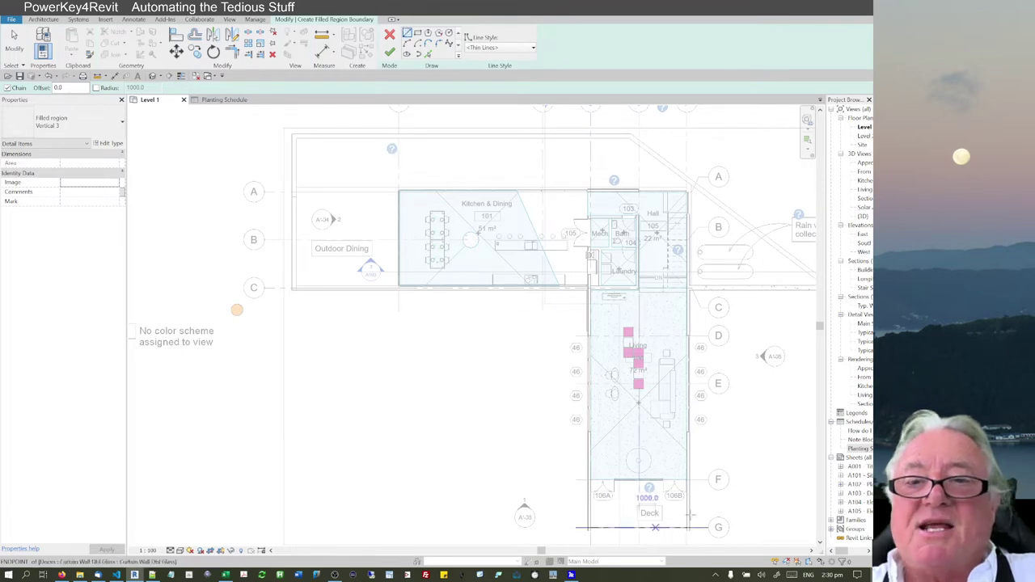
{"action": "left_click", "coordinate": [589, 479]}
{"action": "left_click", "coordinate": [687, 480]}
{"action": "left_click", "coordinate": [687, 530]}
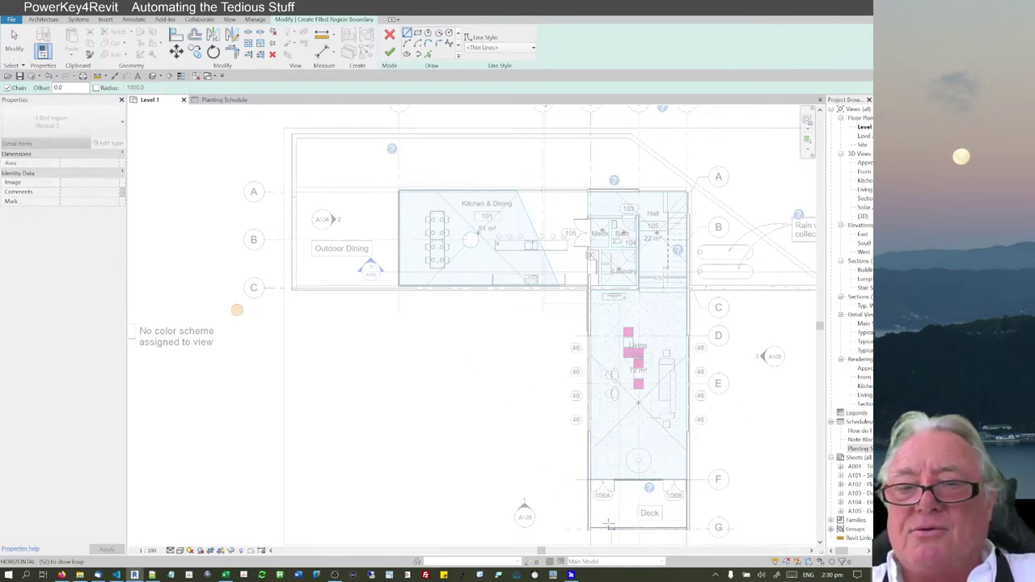
{"action": "left_click", "coordinate": [589, 530]}
{"action": "left_click", "coordinate": [589, 480]}
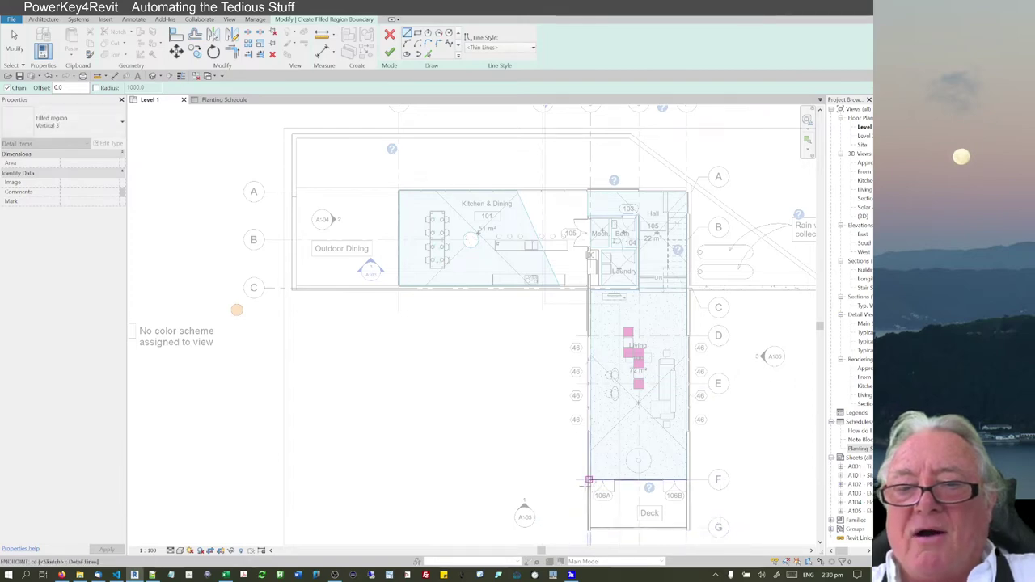
{"action": "left_click", "coordinate": [390, 53]}
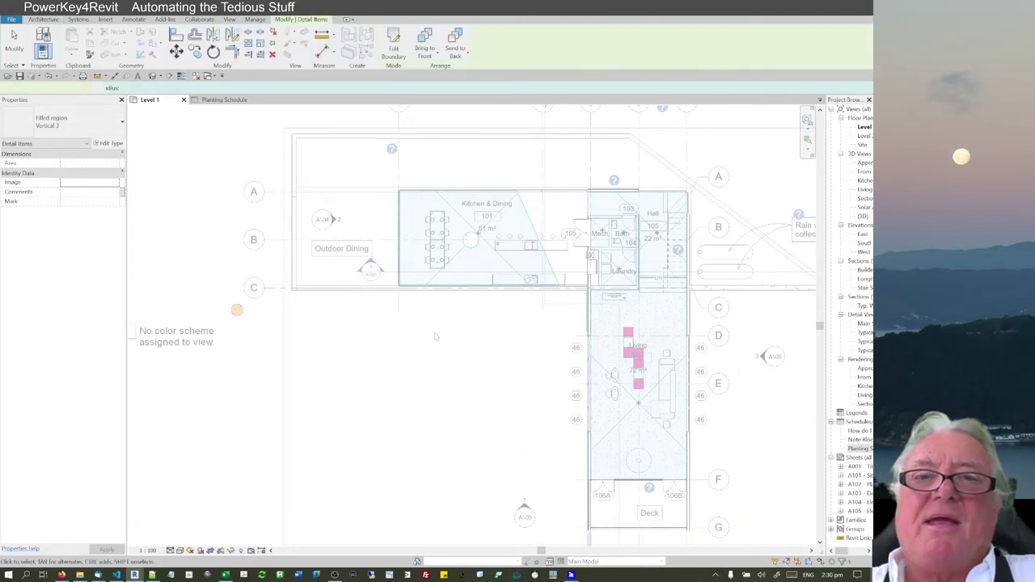
{"action": "left_click", "coordinate": [603, 526]}
{"action": "left_click", "coordinate": [535, 408]}
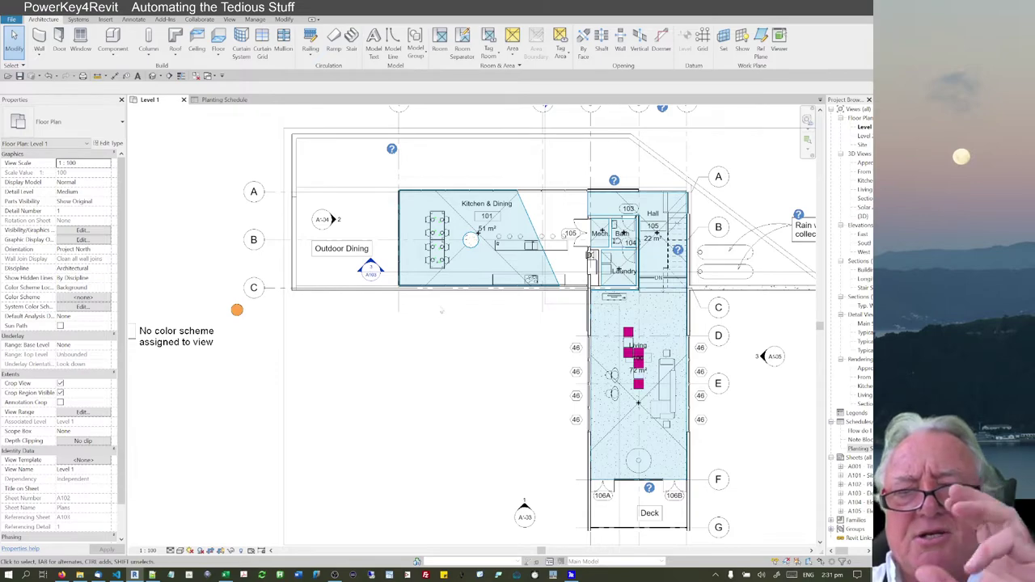
Step: Sketch a rectangular filled region about 5960 by 2962 mm over the Deck, finish it and delete the region
{"action": "scroll", "coordinate": [618, 212], "scroll_direction": "up", "scroll_amount": 4}
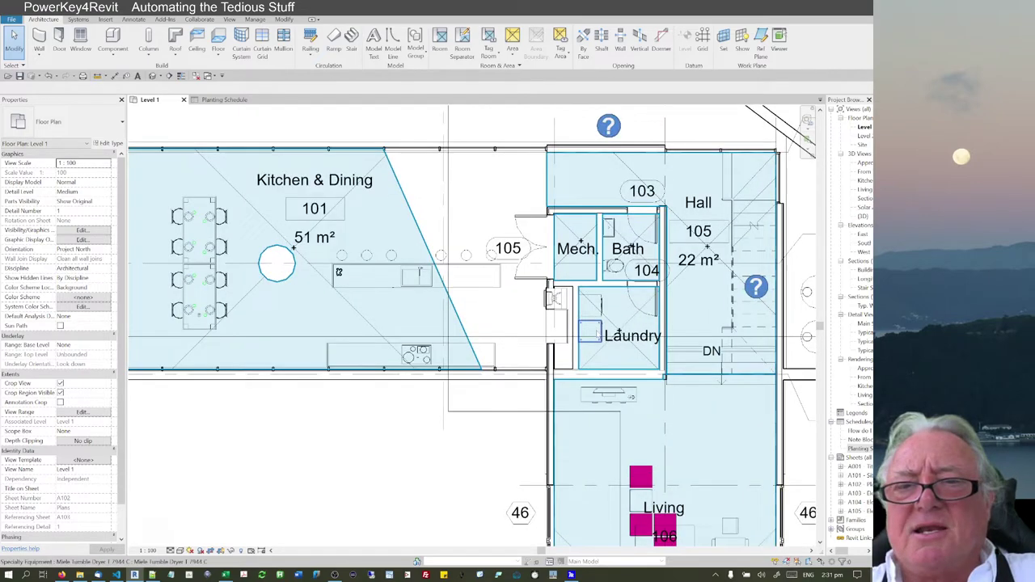
{"action": "scroll", "coordinate": [566, 379], "scroll_direction": "down", "scroll_amount": 1}
{"action": "middle_click_drag", "start_coordinate": [599, 402], "coordinate": [585, 206]}
{"action": "scroll", "coordinate": [585, 205], "scroll_direction": "up", "scroll_amount": 1}
{"action": "scroll", "coordinate": [607, 118], "scroll_direction": "down", "scroll_amount": 3}
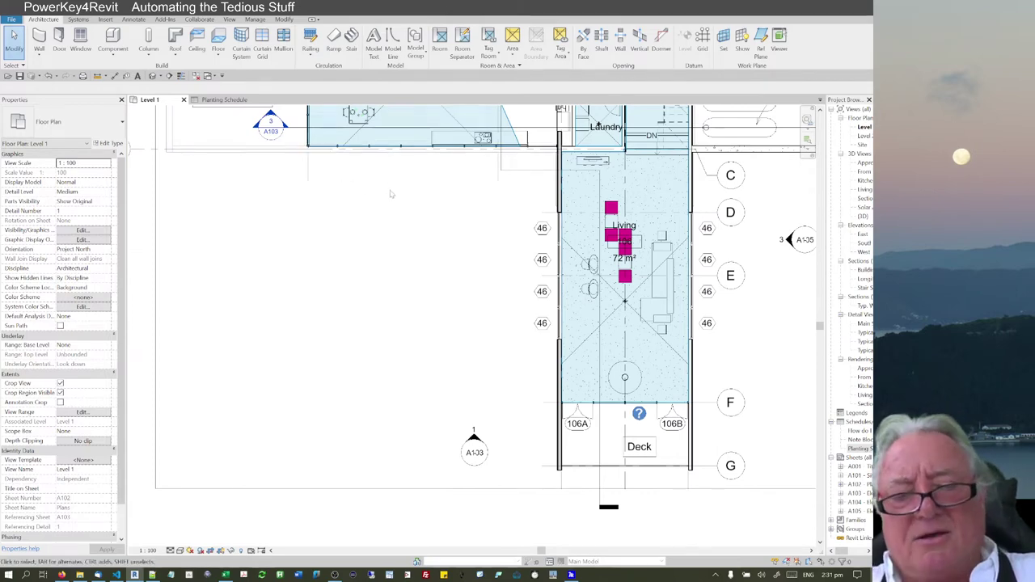
{"action": "key", "text": "f"}
{"action": "key", "text": "r"}
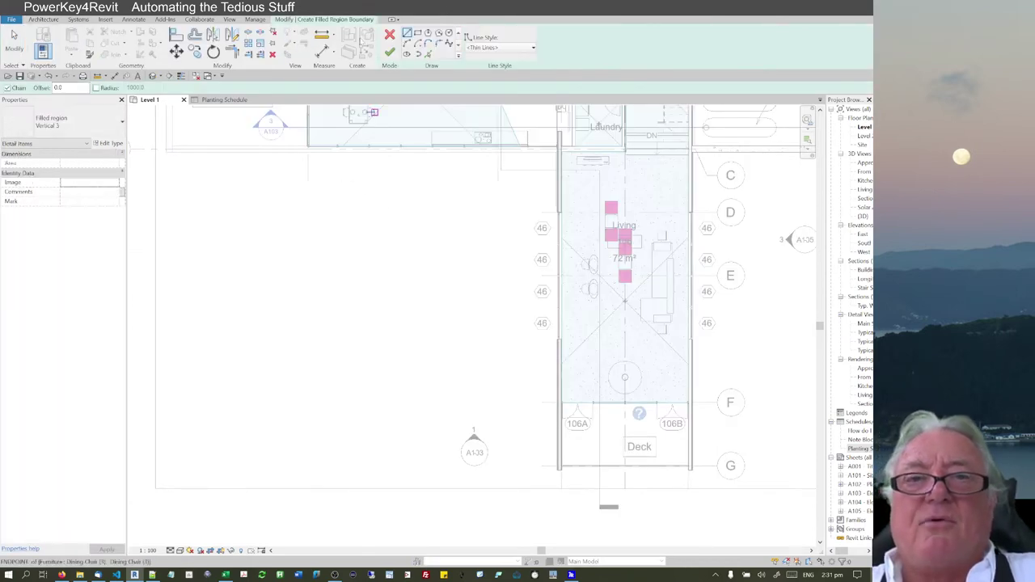
{"action": "left_click", "coordinate": [417, 34]}
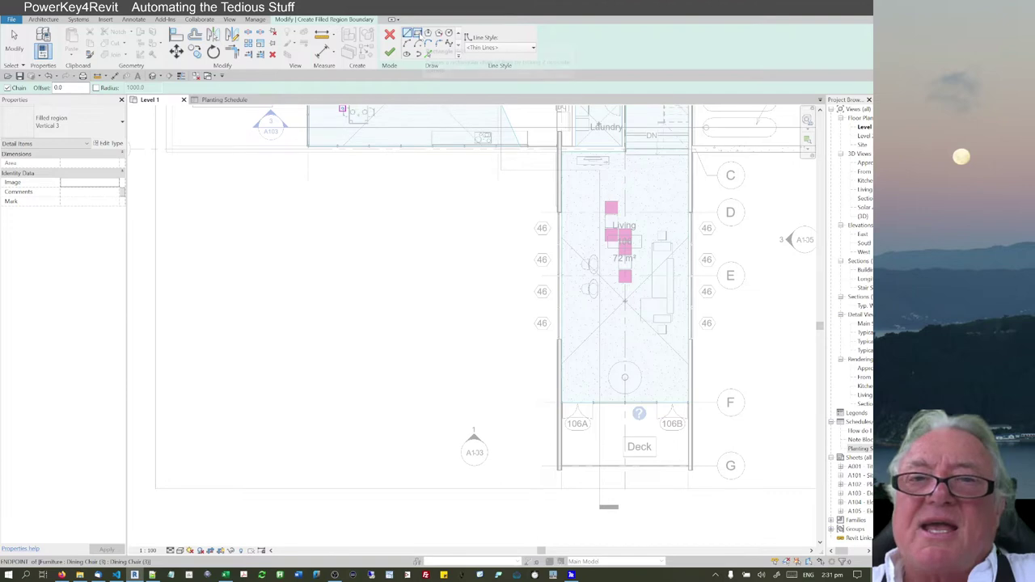
{"action": "left_click", "coordinate": [564, 401]}
{"action": "left_click", "coordinate": [688, 467]}
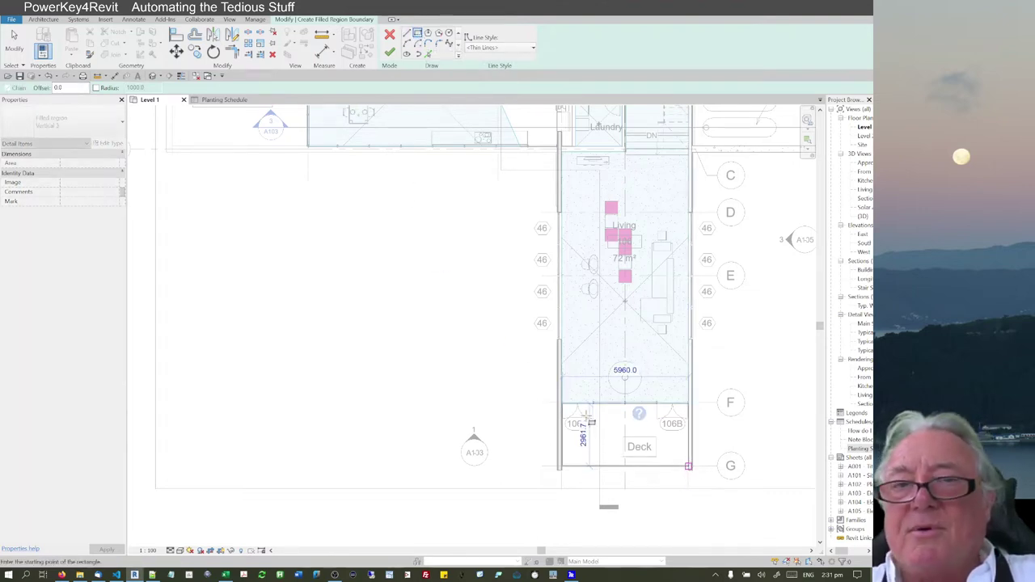
{"action": "left_click", "coordinate": [389, 51]}
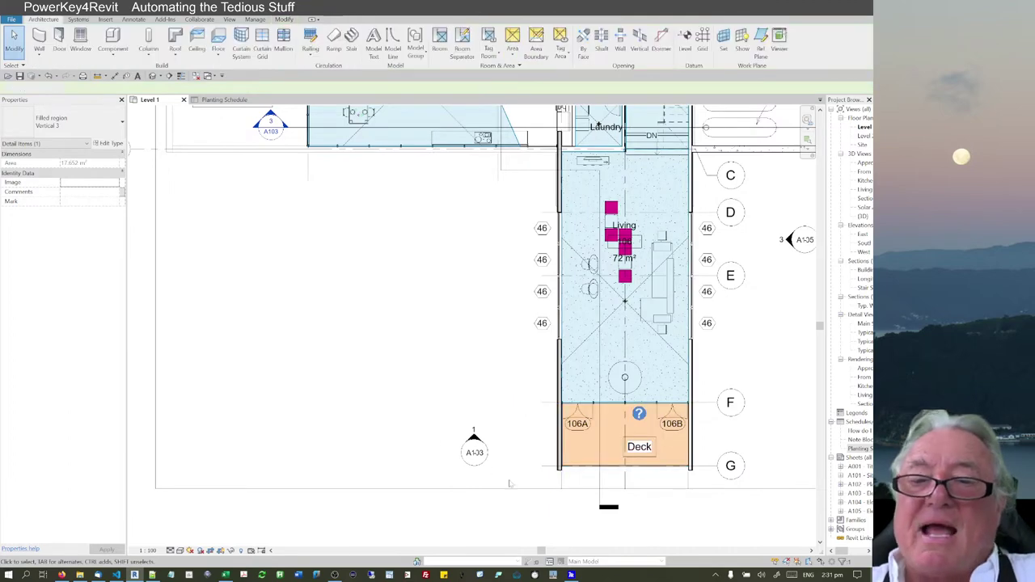
{"action": "left_click", "coordinate": [596, 467]}
{"action": "left_click", "coordinate": [392, 469]}
Step: Start PowerKey4Revit and dismiss its trial-period notice
{"action": "left_click", "coordinate": [716, 574]}
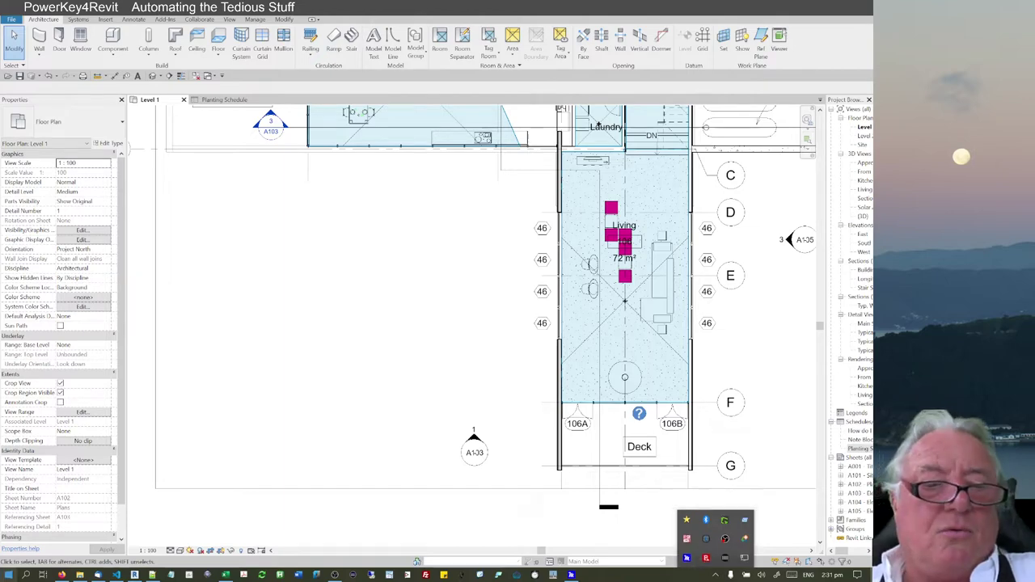
{"action": "left_click", "coordinate": [8, 575]}
{"action": "left_click", "coordinate": [65, 290]}
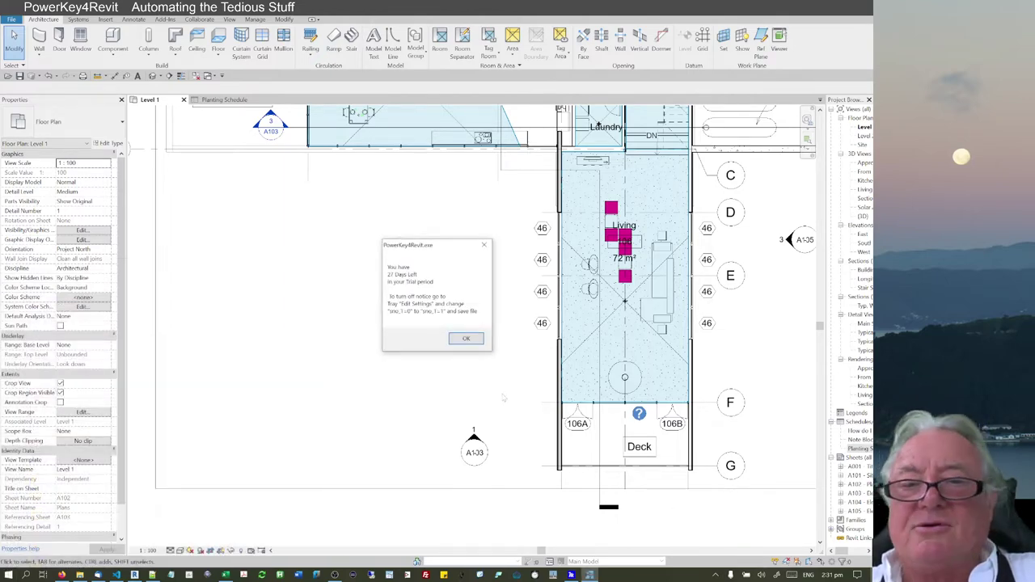
{"action": "left_click", "coordinate": [466, 336]}
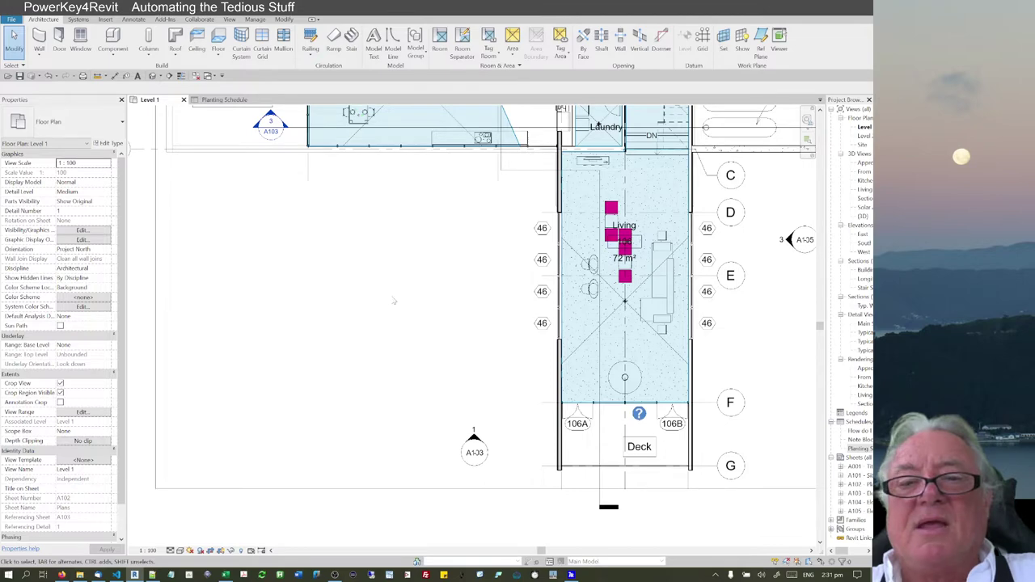
Step: Fill the Deck between grids F and G using PowerKey4Revit's two-point Region Rectangle command, and delete the resulting region
{"action": "key", "text": "r"}
{"action": "key", "text": "r"}
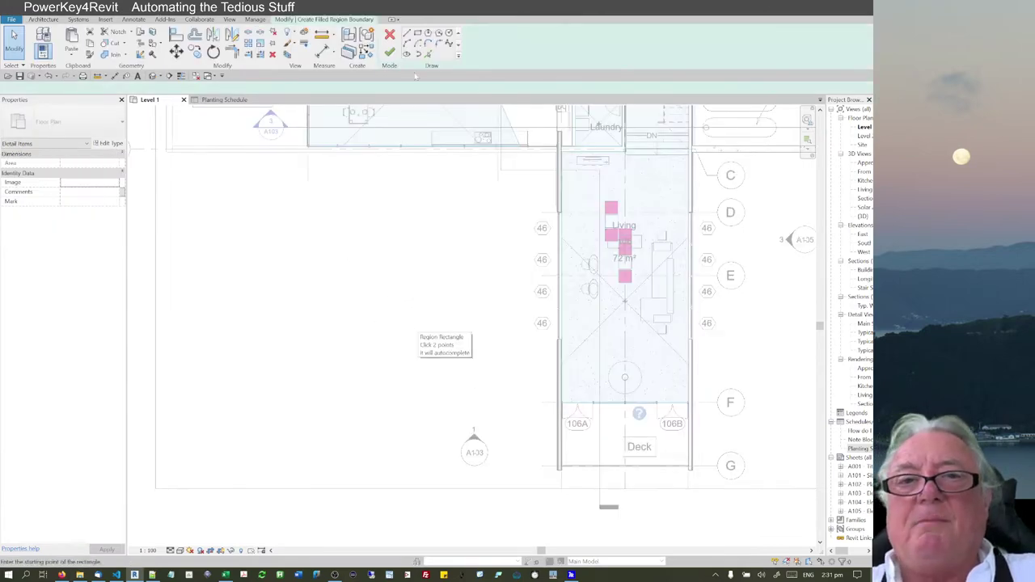
{"action": "left_click", "coordinate": [562, 404]}
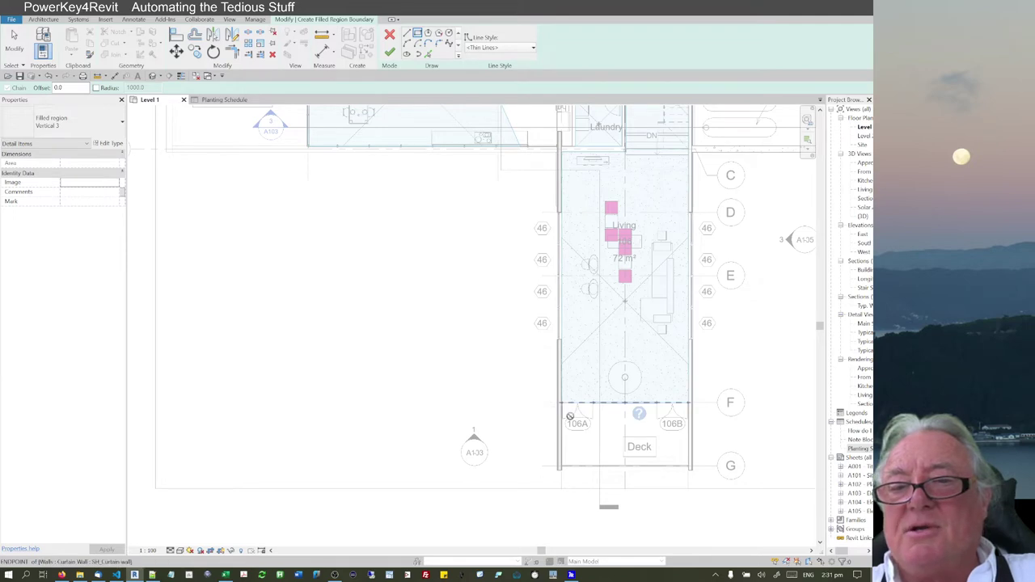
{"action": "left_click", "coordinate": [691, 467]}
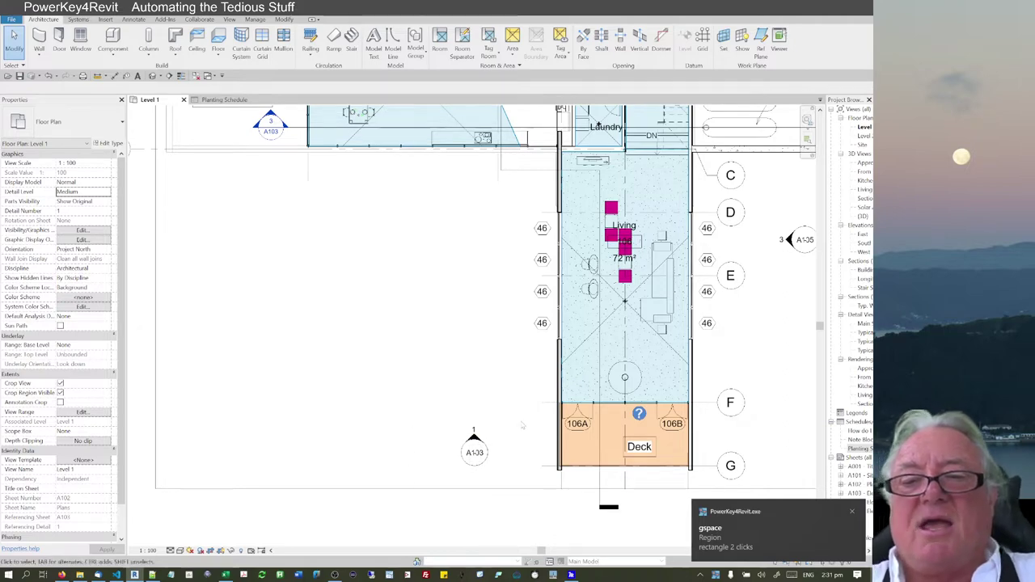
{"action": "left_click", "coordinate": [574, 468]}
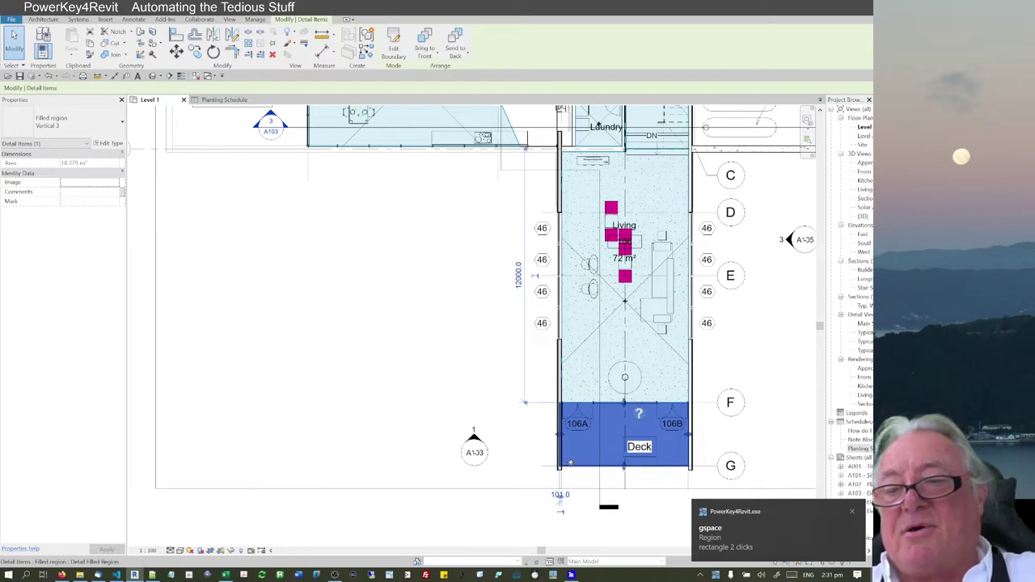
{"action": "key", "text": "Delete"}
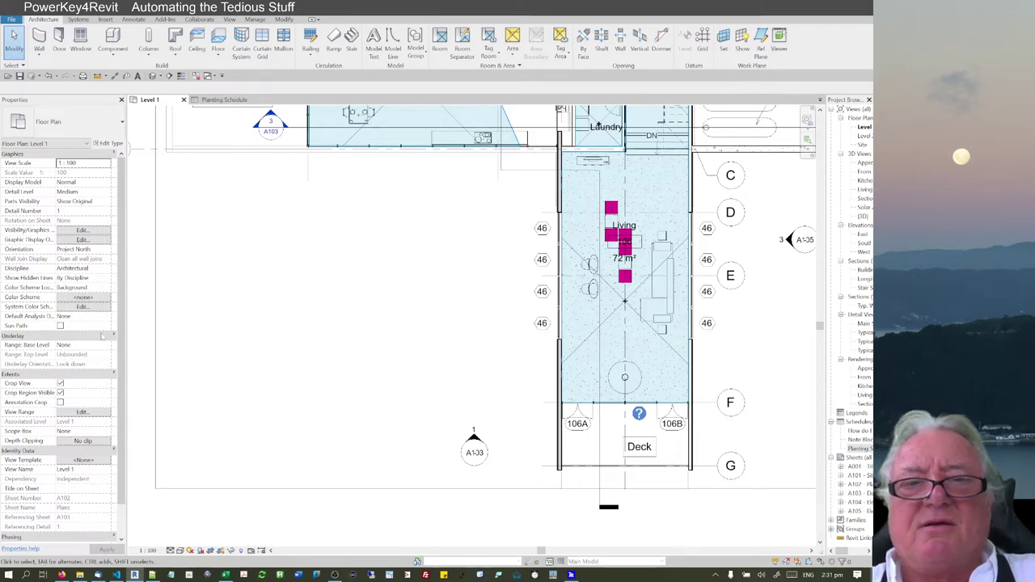
Step: Switch to Firefox and look over the PowerKey4Revit shortcut list and the Revit Productivity shop page
{"action": "scroll", "coordinate": [103, 336], "scroll_direction": "down", "scroll_amount": 1}
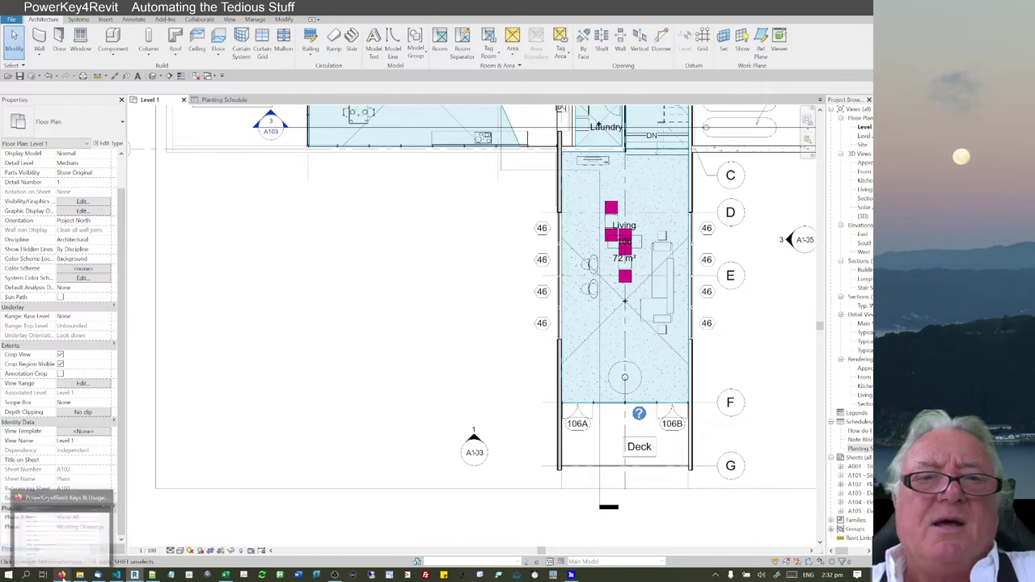
{"action": "left_click", "coordinate": [62, 574]}
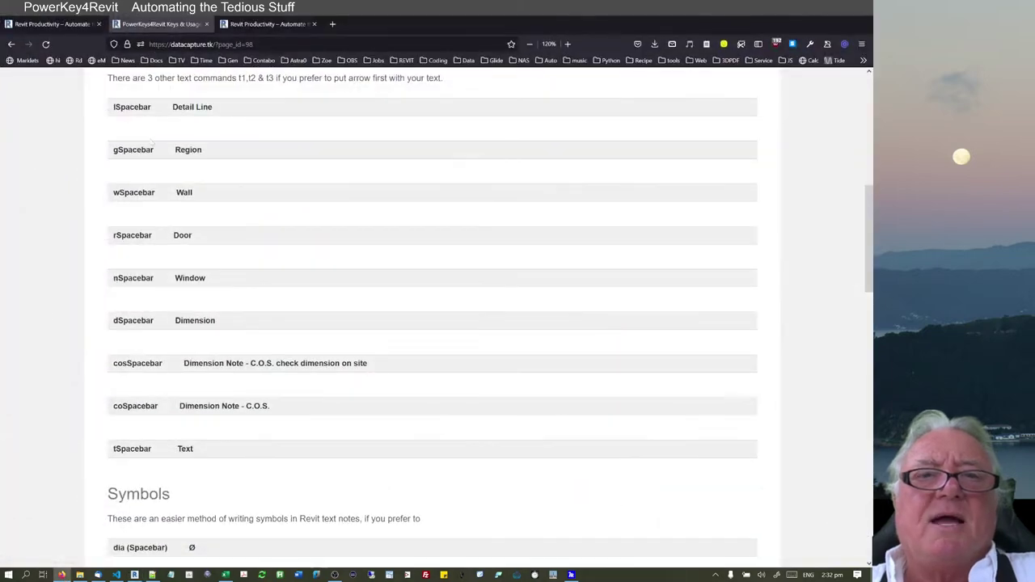
{"action": "left_click", "coordinate": [48, 23]}
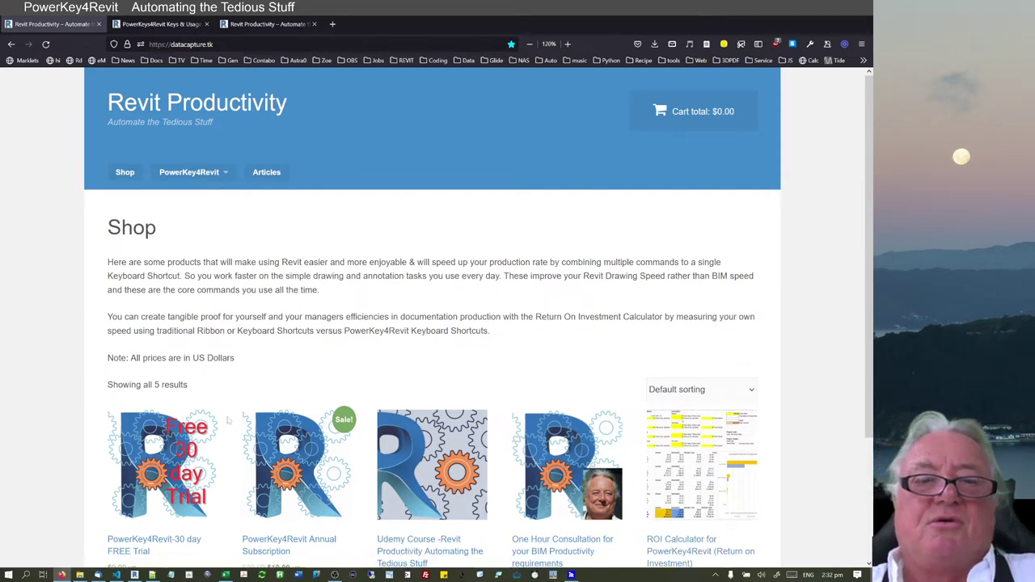
{"action": "left_click", "coordinate": [134, 574]}
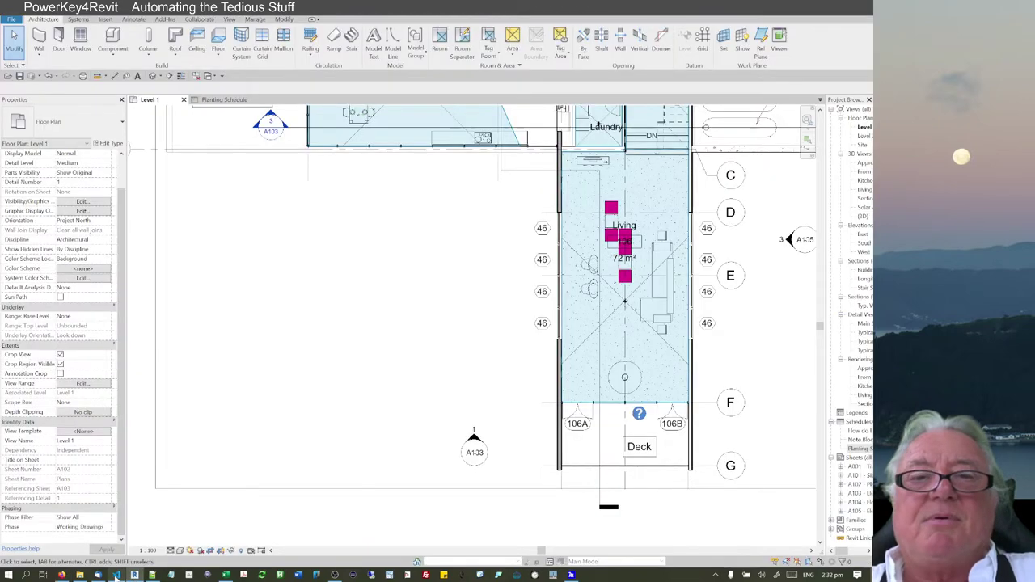
{"action": "left_click", "coordinate": [62, 574]}
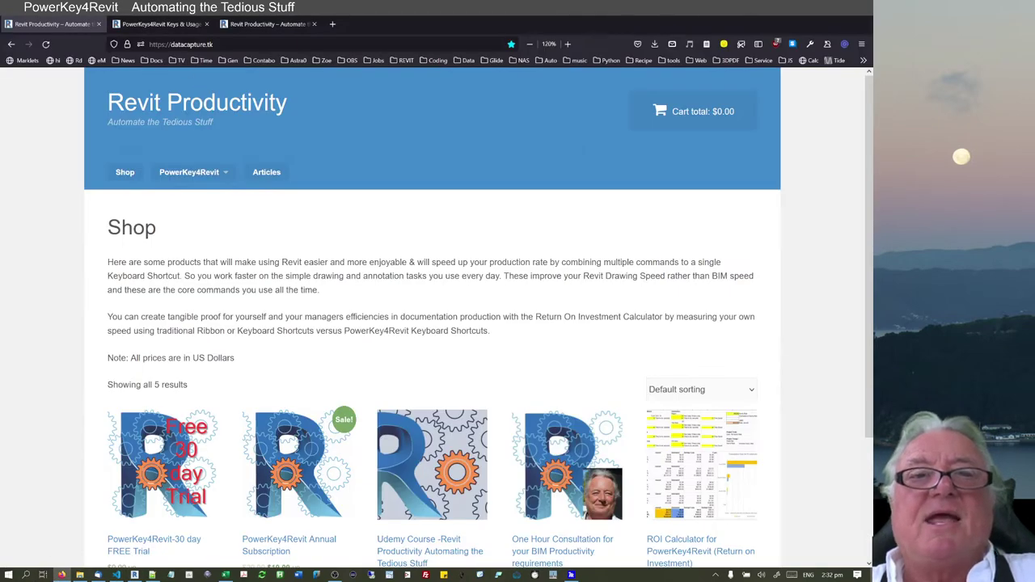
Step: Review the PowerKeys4Revit Keys & Usage page and expand the "nn Note from file w/ list" entry to read its explanation
{"action": "left_click", "coordinate": [170, 24]}
{"action": "scroll", "coordinate": [428, 227], "scroll_direction": "up", "scroll_amount": 6}
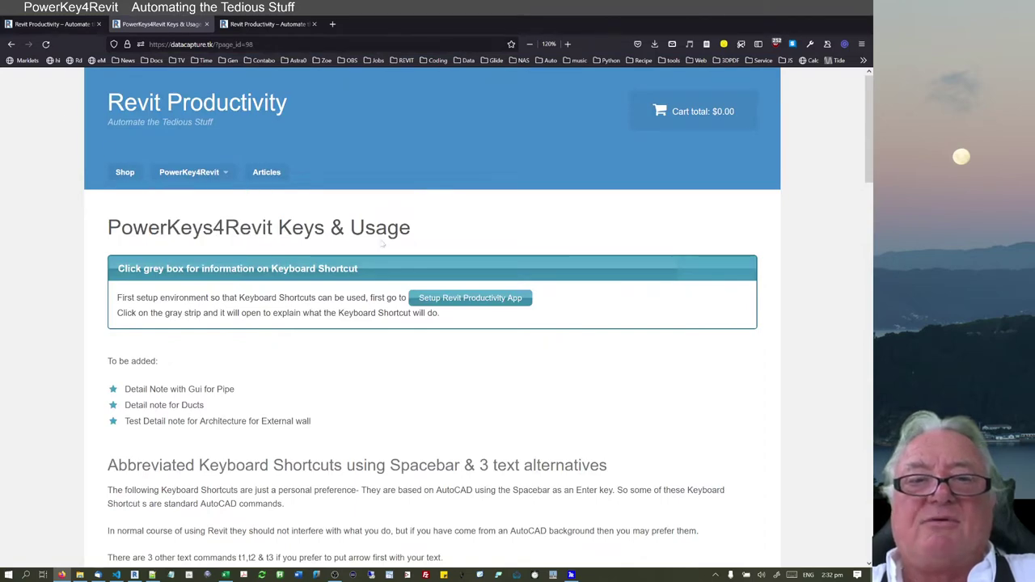
{"action": "left_click_drag", "start_coordinate": [867, 127], "coordinate": [867, 218]}
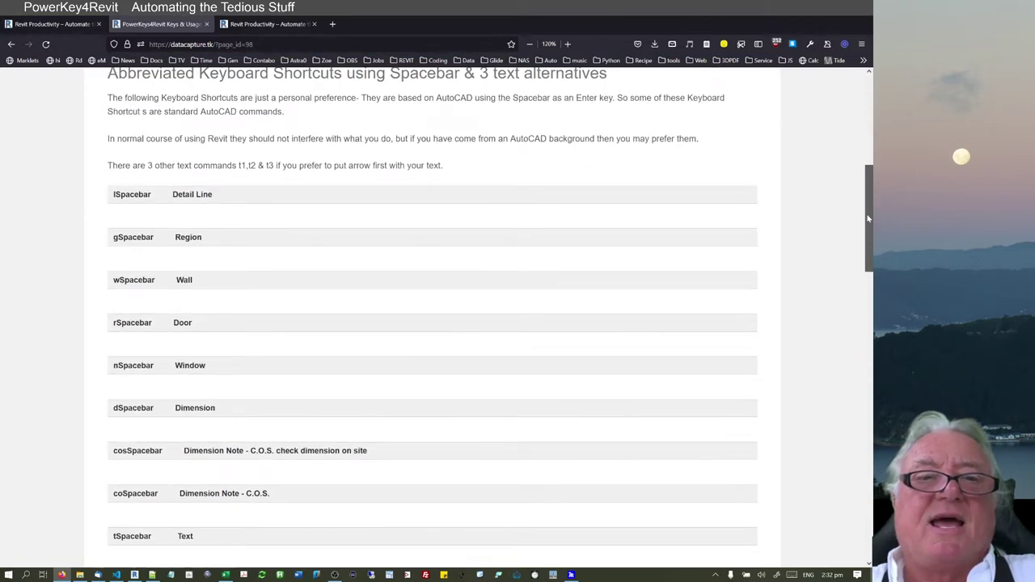
{"action": "scroll", "coordinate": [714, 344], "scroll_direction": "down", "scroll_amount": 10}
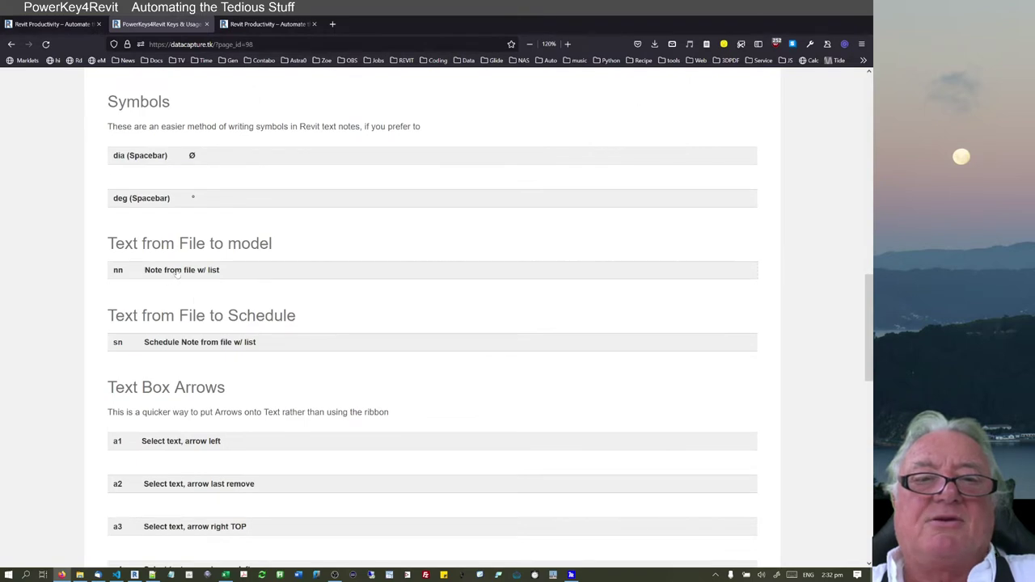
{"action": "left_click", "coordinate": [176, 272]}
{"action": "left_click_drag", "start_coordinate": [135, 294], "coordinate": [531, 309]}
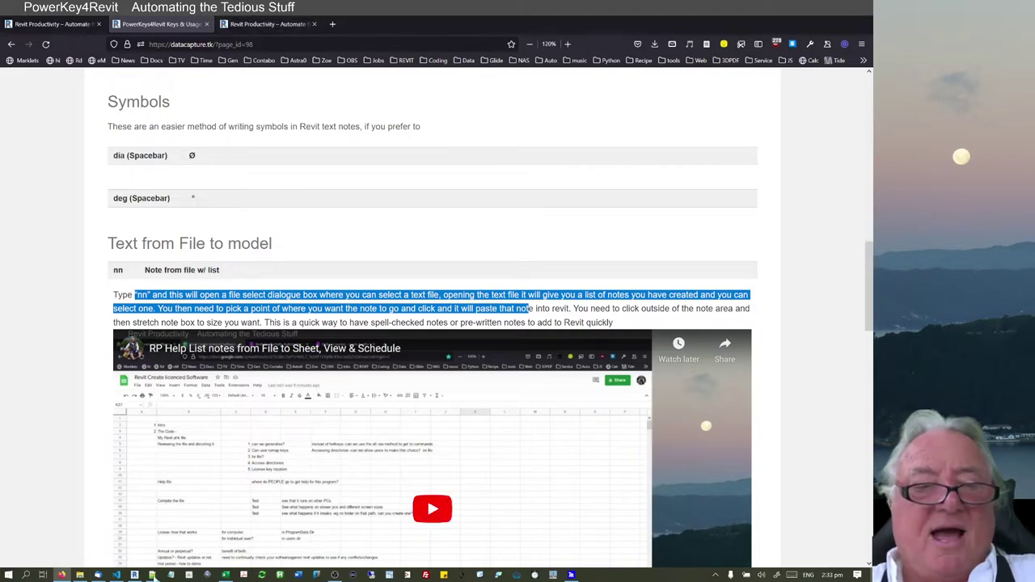
Step: Switch back to Revit, bring up the PowerKey4Revit shortcut help list and close it after viewing
{"action": "left_click", "coordinate": [135, 573]}
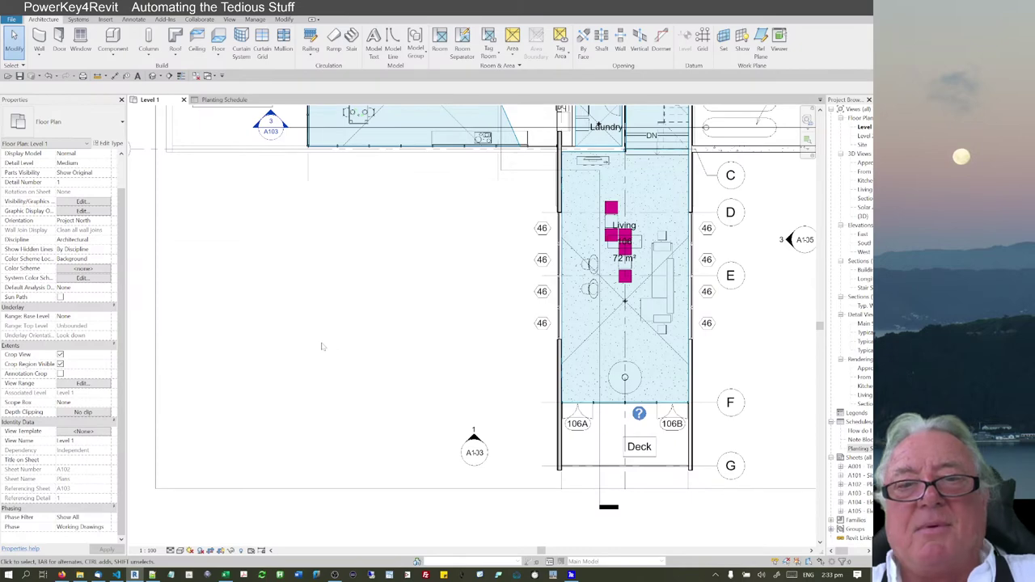
{"action": "key", "text": "h"}
{"action": "key", "text": "h"}
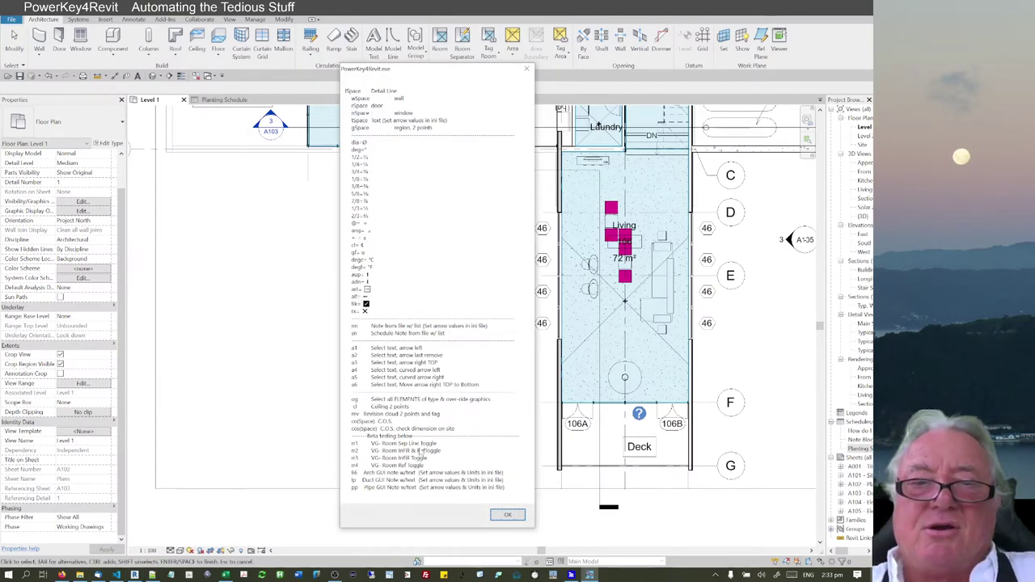
{"action": "left_click", "coordinate": [509, 515]}
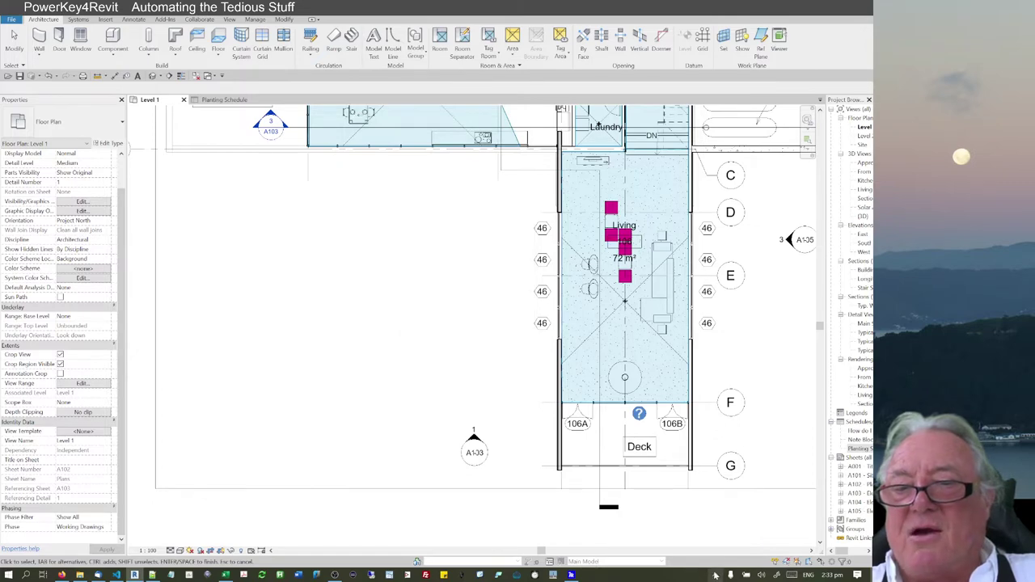
Step: Show the background PowerKey4Revit app's help, licence and settings options, and dismiss them without choosing any
{"action": "left_click", "coordinate": [715, 574]}
{"action": "right_click", "coordinate": [705, 540]}
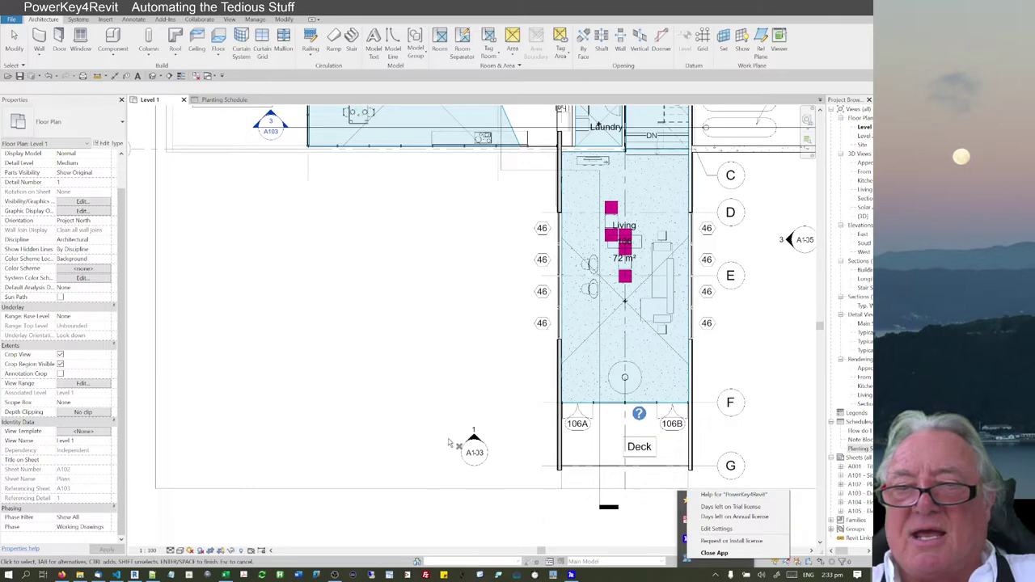
{"action": "left_click", "coordinate": [414, 345]}
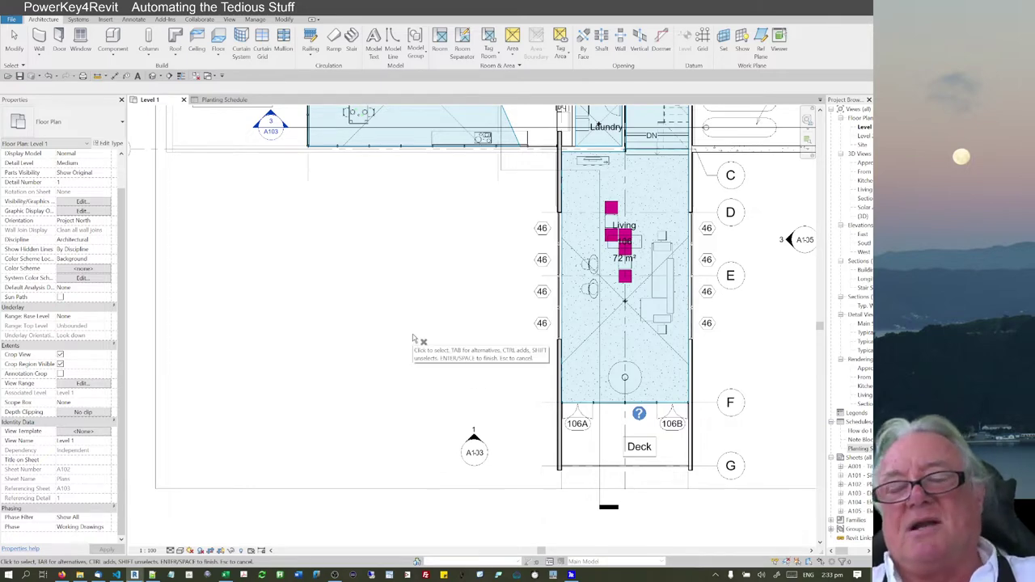
Step: Place the "Ex 100x50 timber framed wall" note from _Arch2.txt with a curved leader beside the Living room, and narrow it to wrap
{"action": "key", "text": "Escape"}
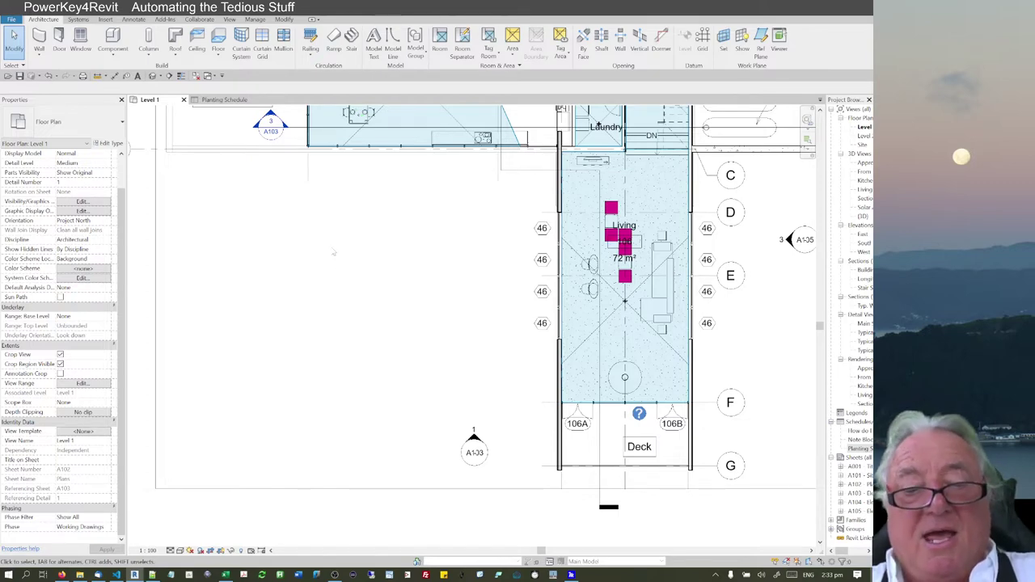
{"action": "key", "text": "g"}
{"action": "key", "text": "n"}
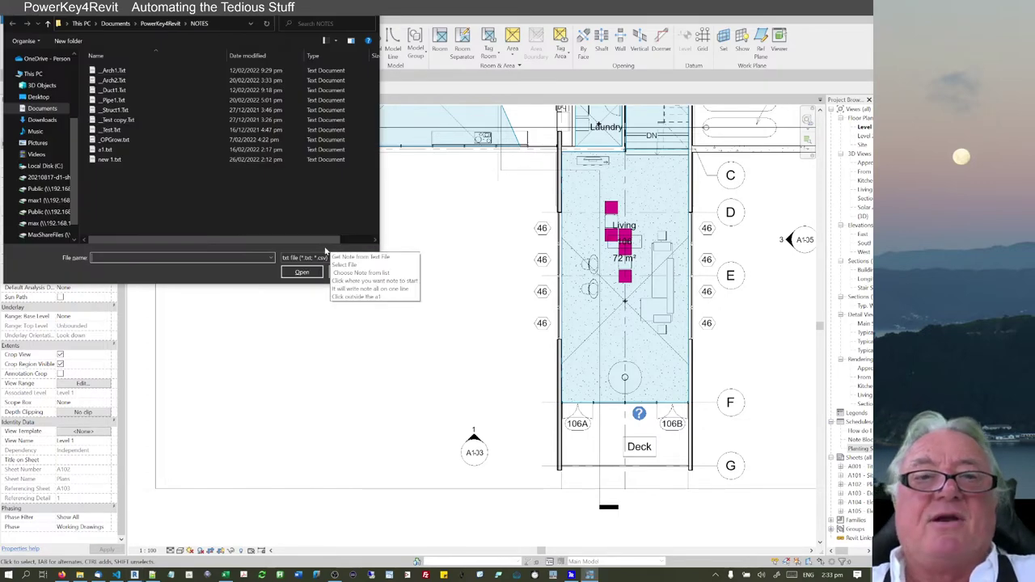
{"action": "double_click", "coordinate": [111, 81]}
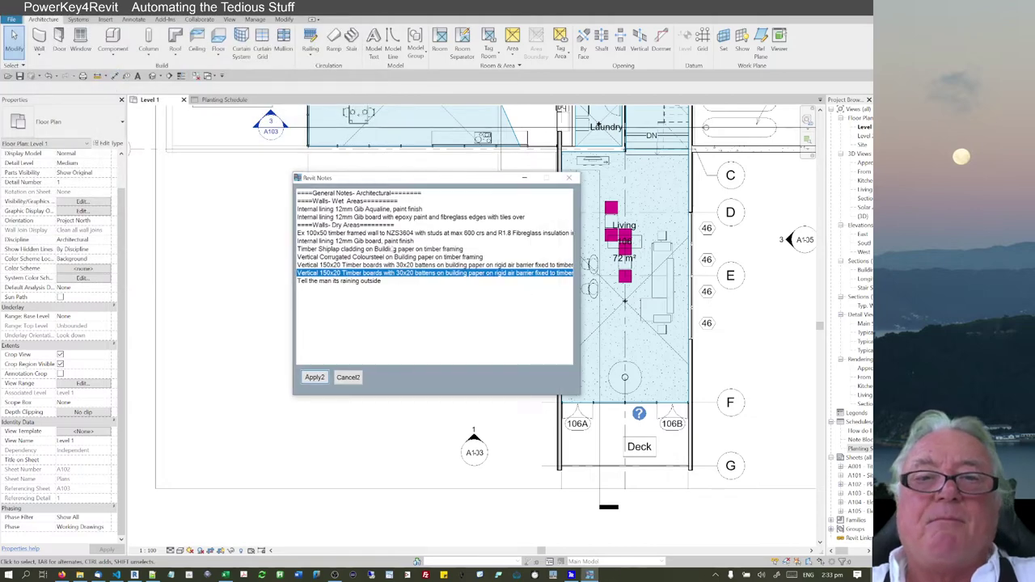
{"action": "left_click", "coordinate": [312, 233]}
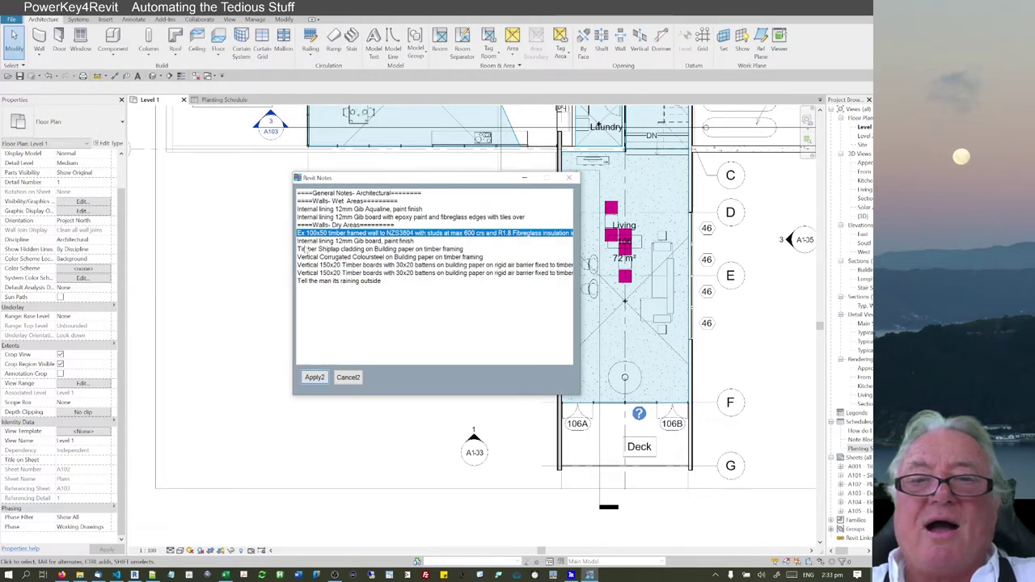
{"action": "left_click", "coordinate": [314, 377]}
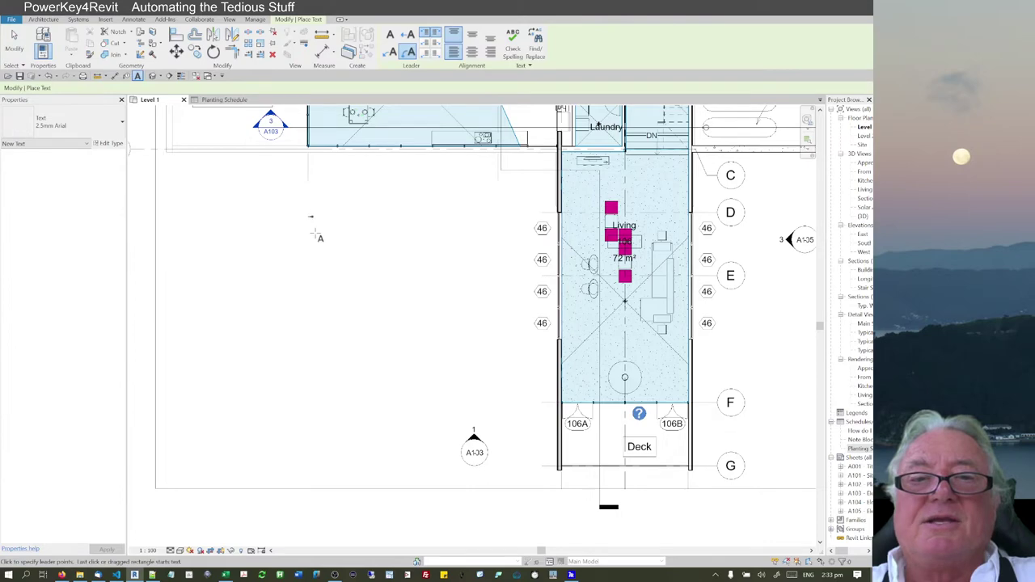
{"action": "left_click", "coordinate": [347, 277]}
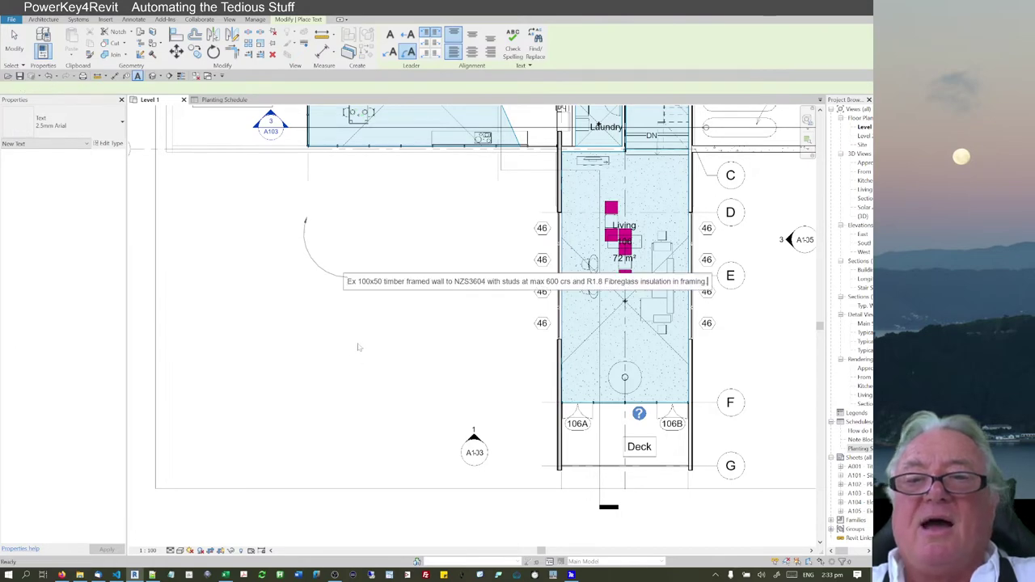
{"action": "left_click", "coordinate": [376, 305]}
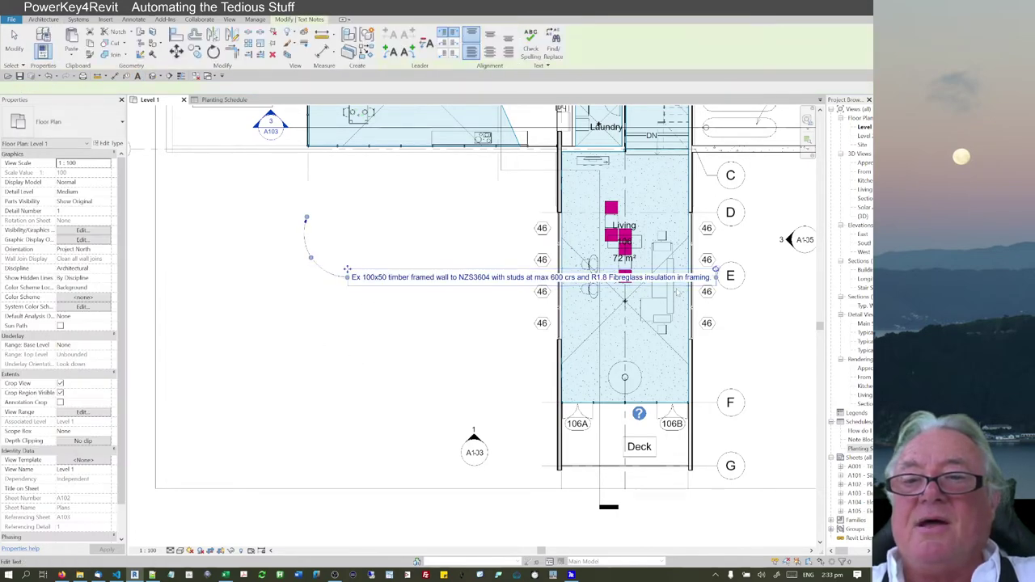
{"action": "left_click_drag", "start_coordinate": [716, 277], "coordinate": [442, 277]}
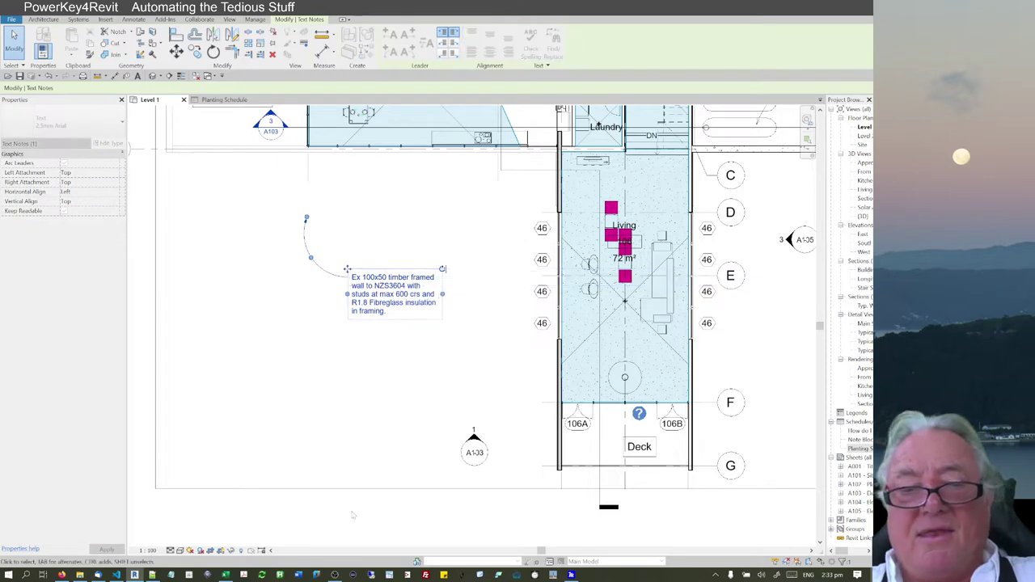
Step: Set TxKy to 2 in the PowerKey4Revit settings file for two-segment note leaders, save the file and close it
{"action": "left_click", "coordinate": [714, 575]}
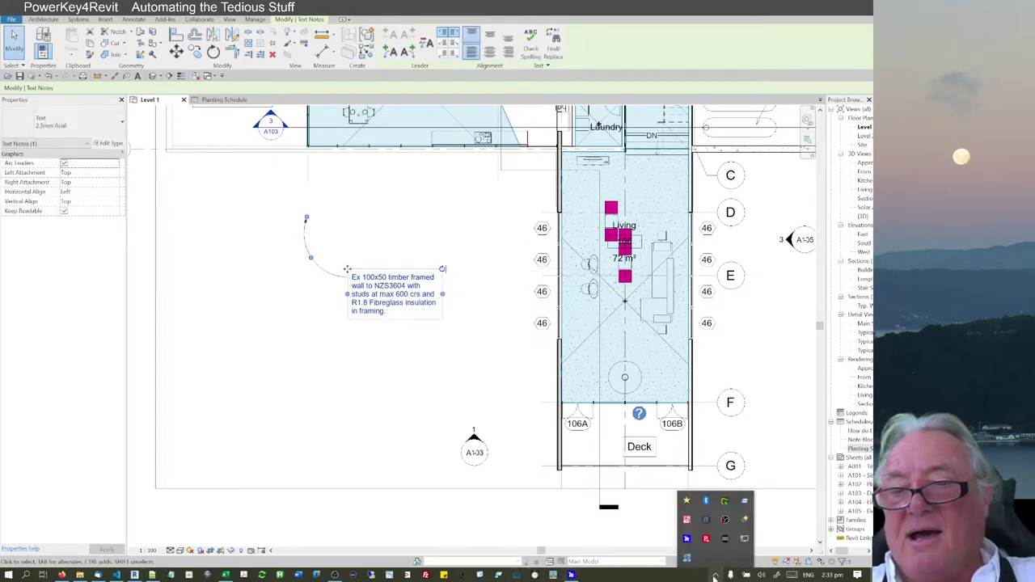
{"action": "right_click", "coordinate": [687, 560]}
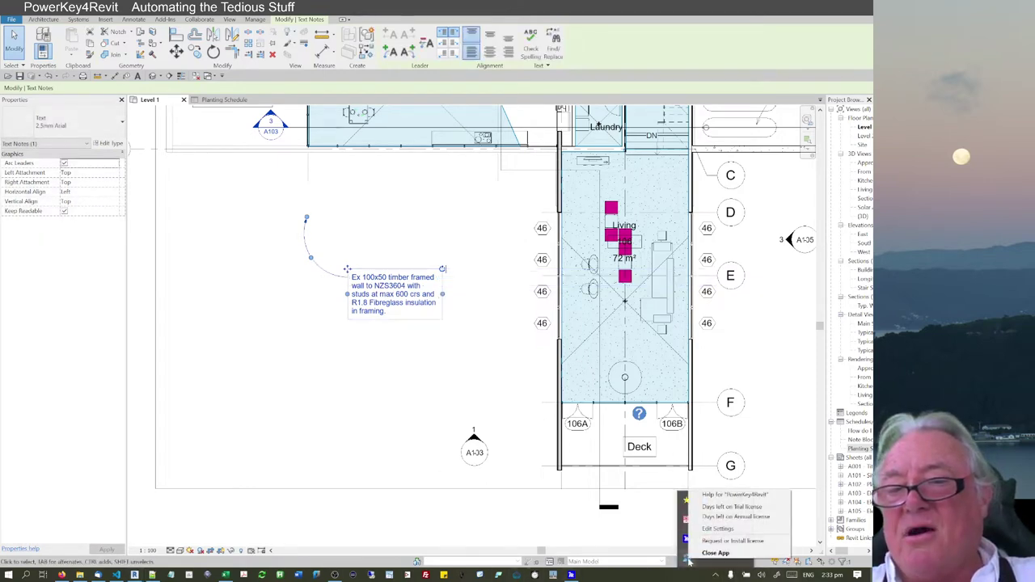
{"action": "left_click", "coordinate": [718, 526]}
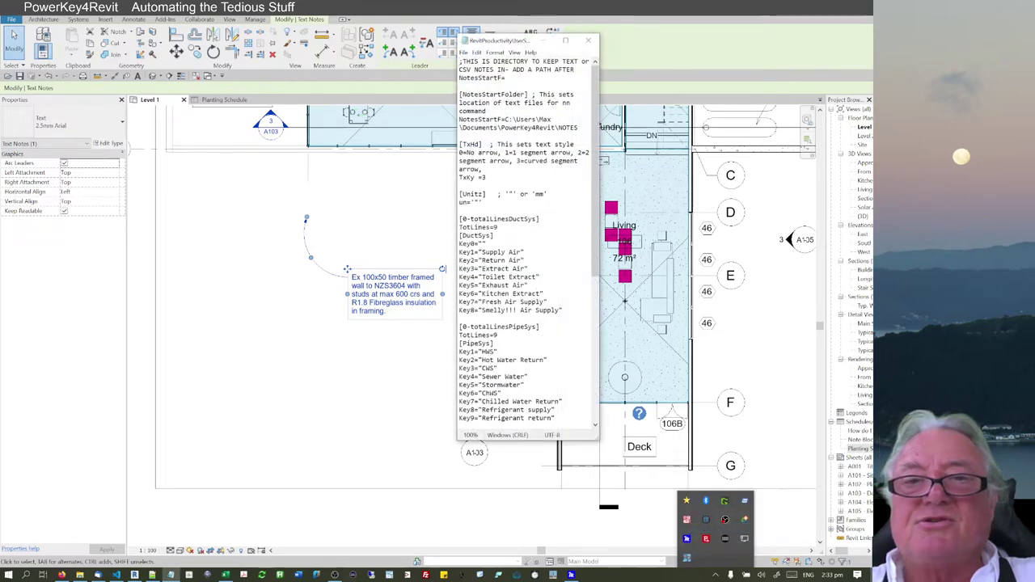
{"action": "left_click_drag", "start_coordinate": [459, 144], "coordinate": [483, 169]}
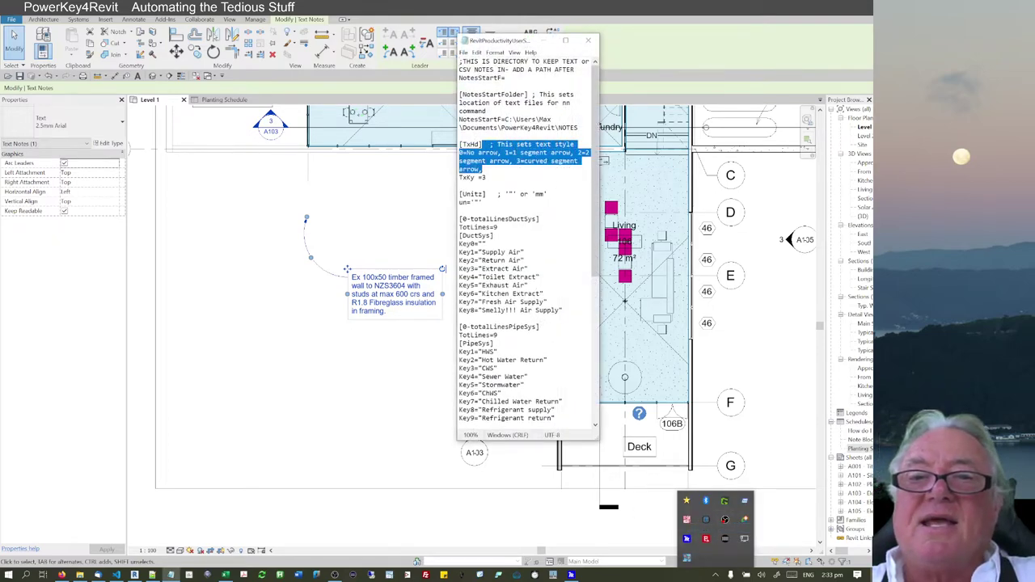
{"action": "left_click", "coordinate": [485, 177]}
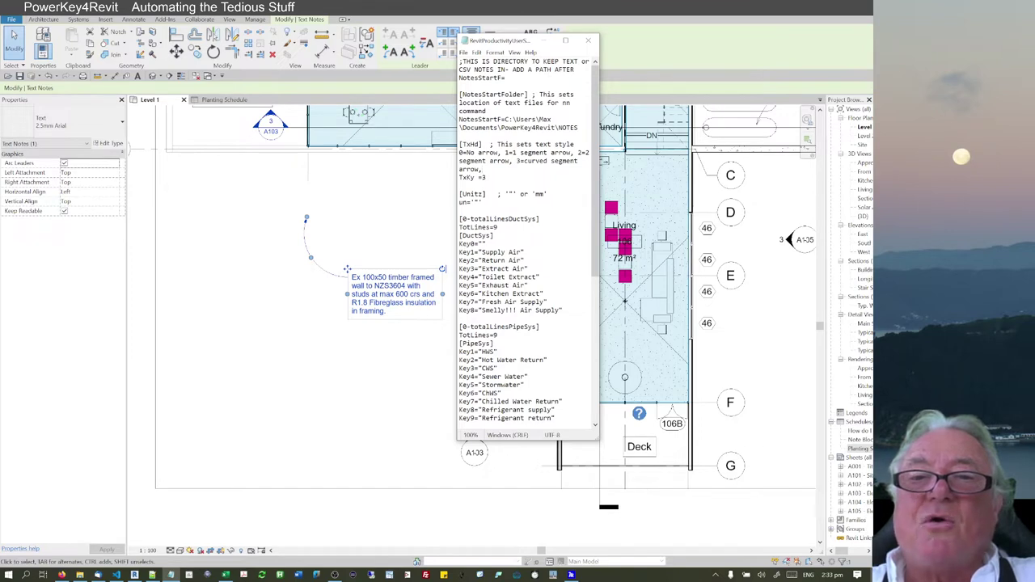
{"action": "type", "text": "2"}
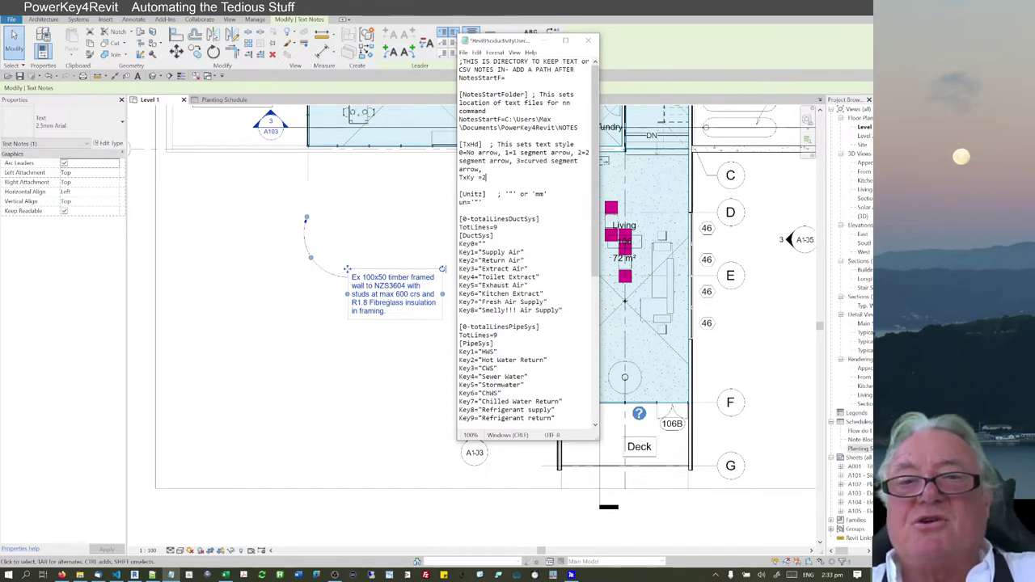
{"action": "key", "text": "ctrl+s"}
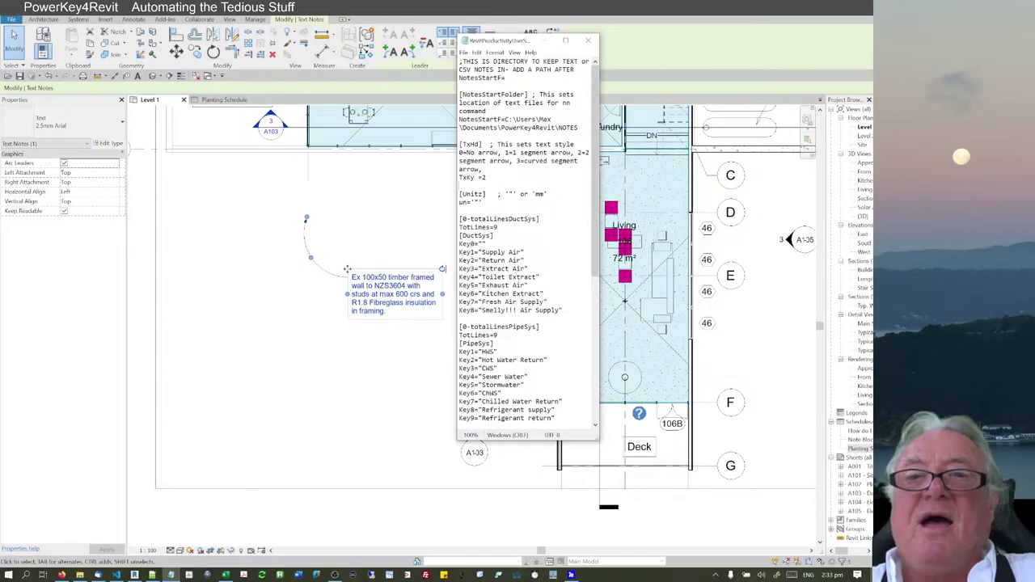
{"action": "left_click", "coordinate": [588, 40]}
Step: Place the "pipe Ø mm, Condensate" note from _Pipe1.txt with a two-segment leader pointing to the Living room's outer wall
{"action": "left_click", "coordinate": [302, 366]}
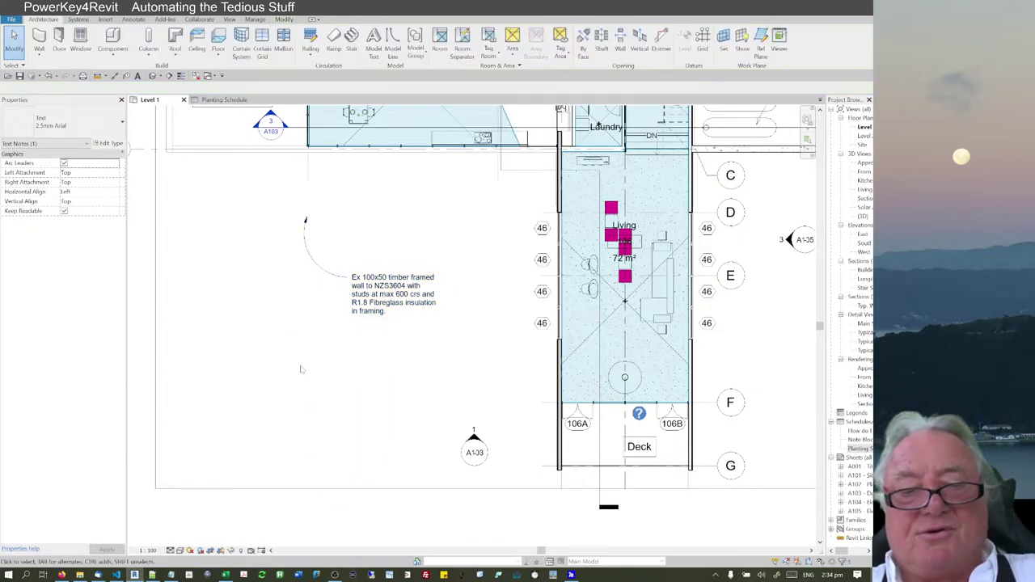
{"action": "key", "text": "t"}
{"action": "key", "text": "x"}
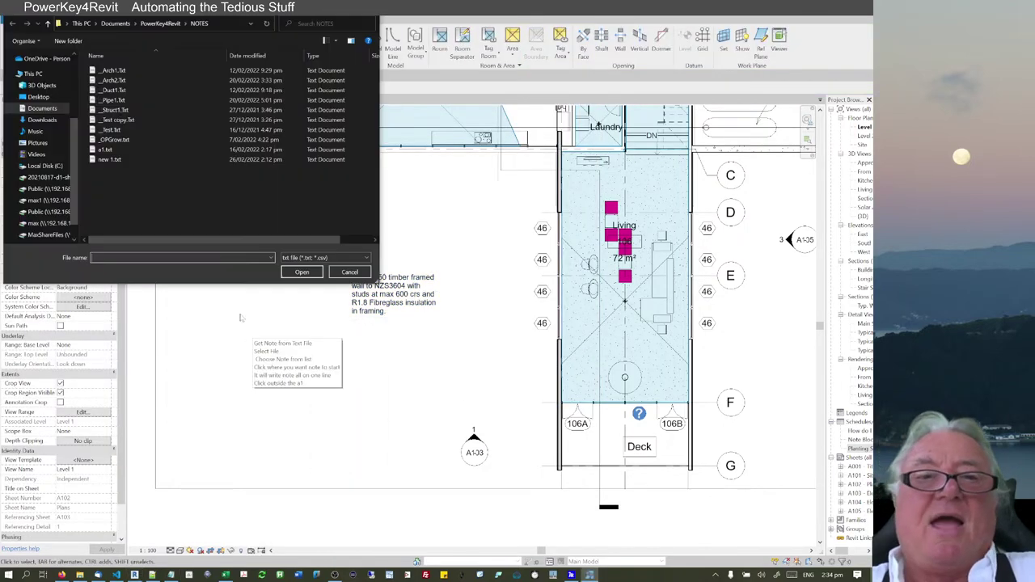
{"action": "double_click", "coordinate": [119, 110]}
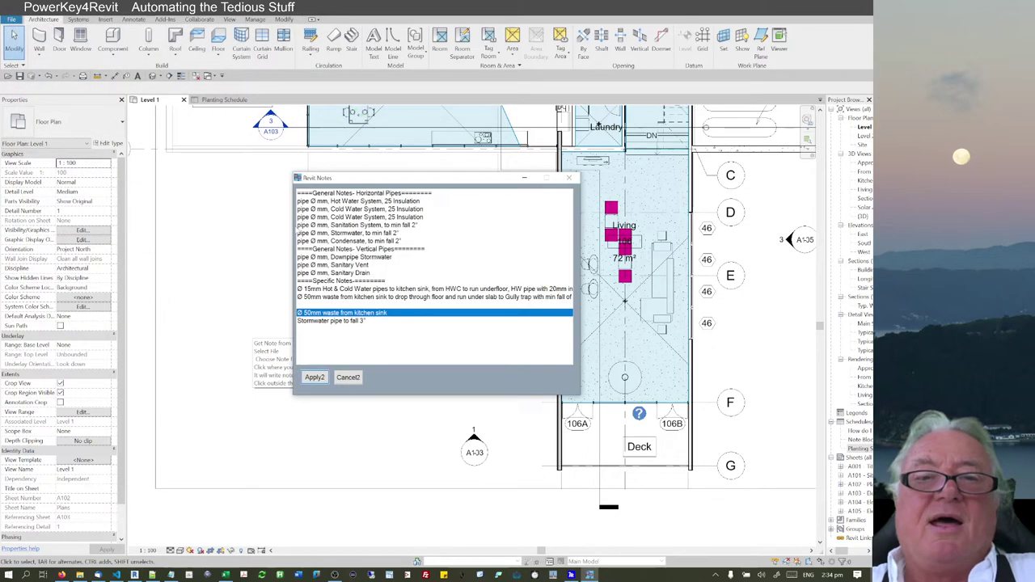
{"action": "left_click", "coordinate": [321, 241]}
{"action": "left_click", "coordinate": [314, 377]}
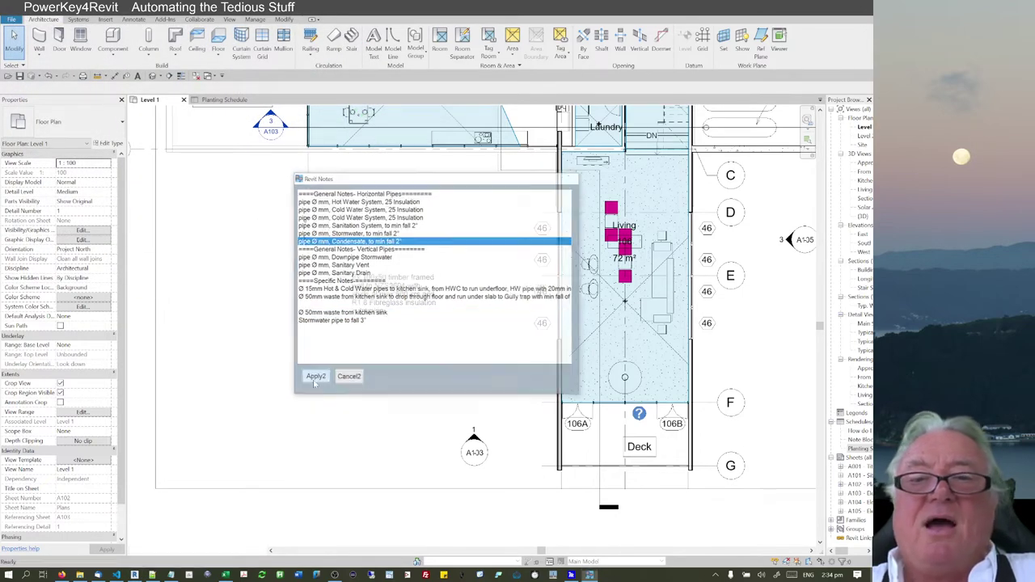
{"action": "left_click", "coordinate": [552, 308]}
{"action": "left_click", "coordinate": [478, 373]}
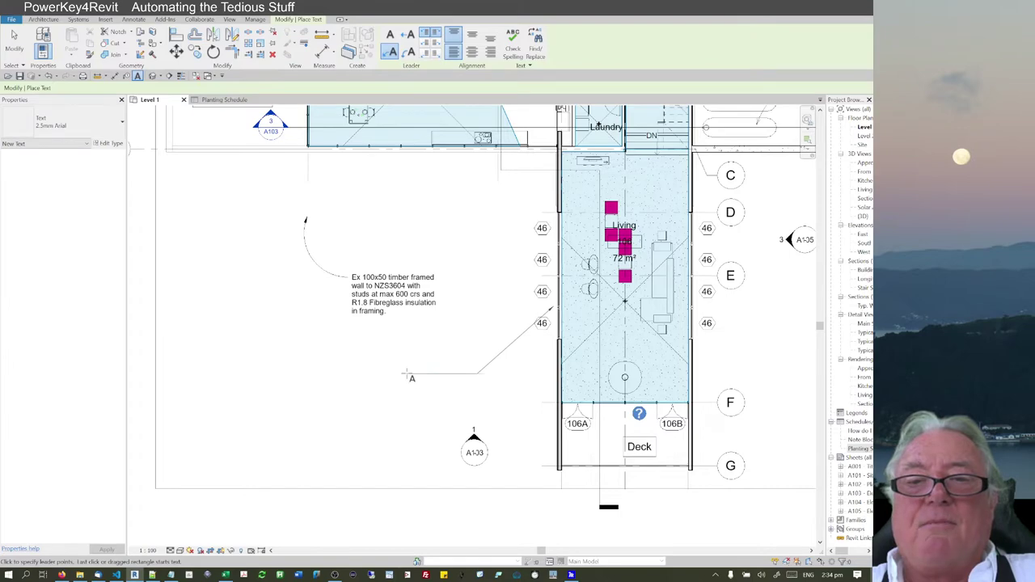
{"action": "left_click", "coordinate": [409, 376]}
{"action": "left_click", "coordinate": [421, 431]}
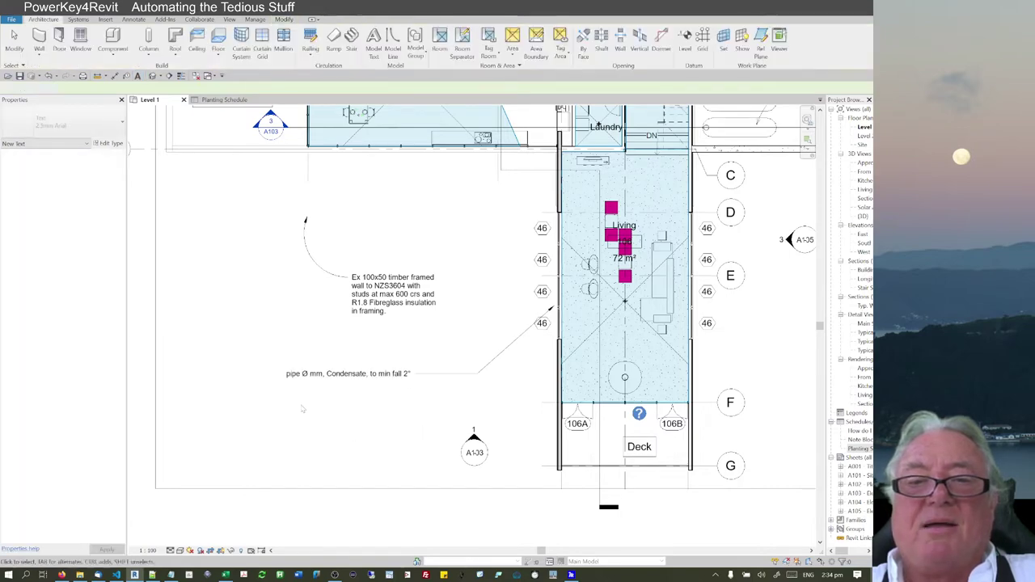
Step: Edit the condensate note to give the pipe diameter as 100 mm
{"action": "scroll", "coordinate": [311, 380], "scroll_direction": "up", "scroll_amount": 2}
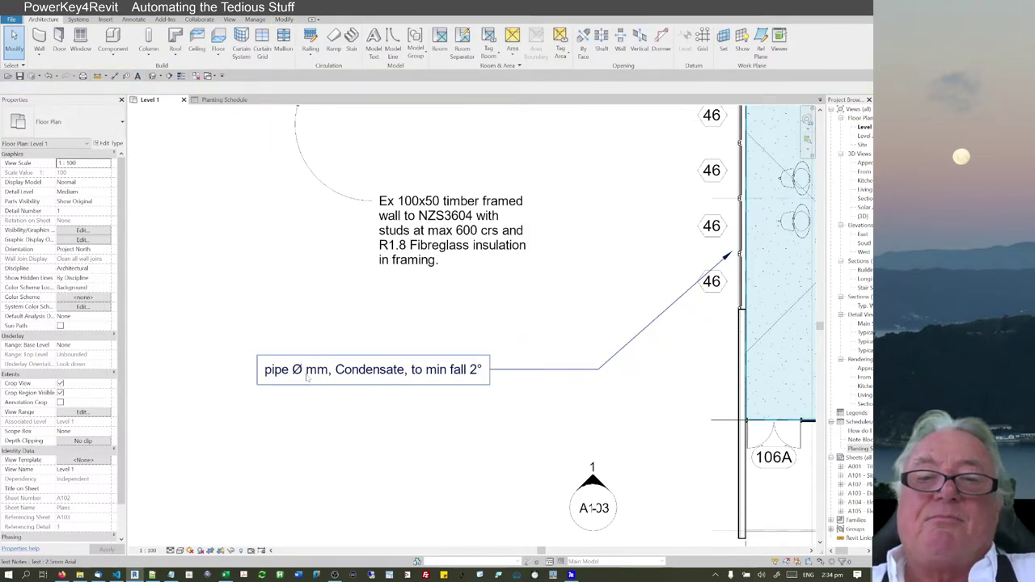
{"action": "double_click", "coordinate": [307, 376]}
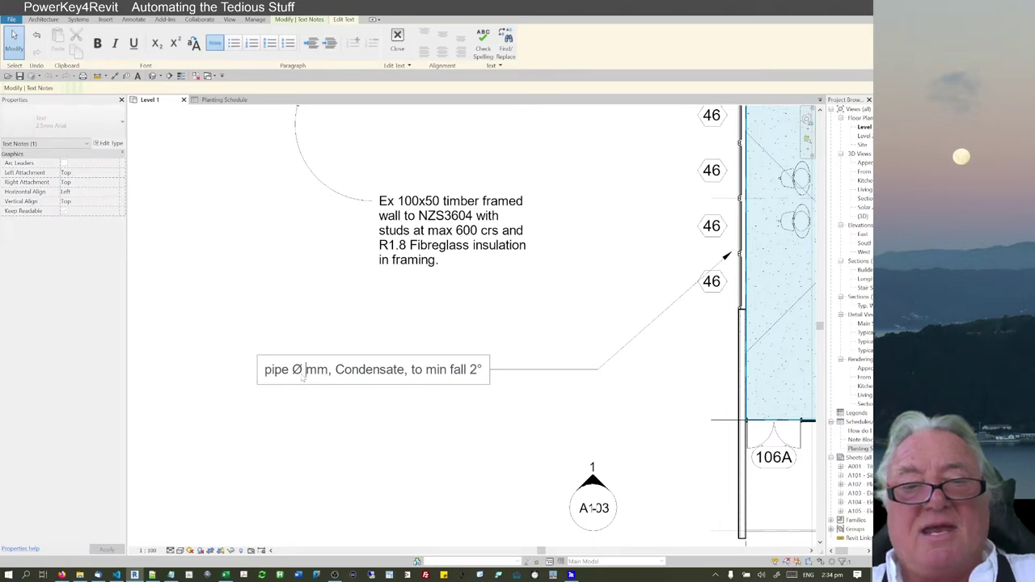
{"action": "type", "text": "100"}
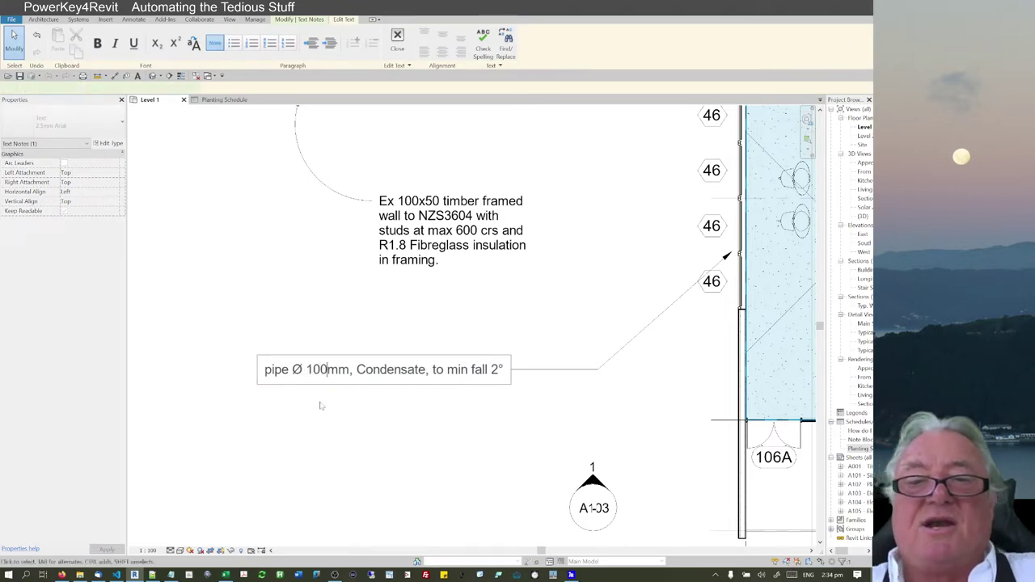
{"action": "key", "text": "Escape"}
{"action": "scroll", "coordinate": [338, 388], "scroll_direction": "down", "scroll_amount": 3}
{"action": "left_click", "coordinate": [334, 395]}
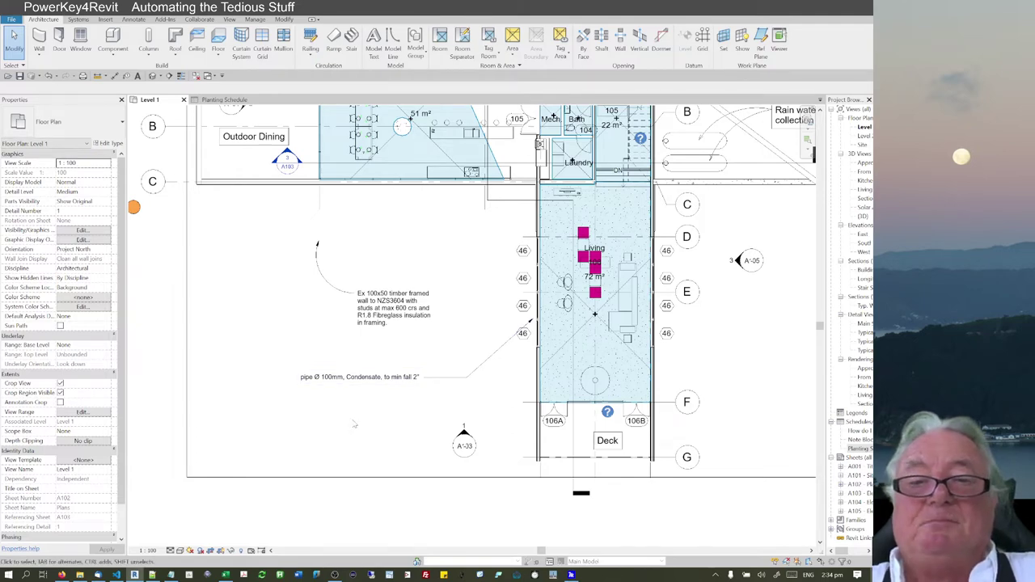
Step: Narrow the condensate note's text box so its text wraps onto two lines
{"action": "left_click", "coordinate": [309, 378]}
{"action": "left_click_drag", "start_coordinate": [298, 376], "coordinate": [344, 377]}
{"action": "left_click", "coordinate": [224, 458]}
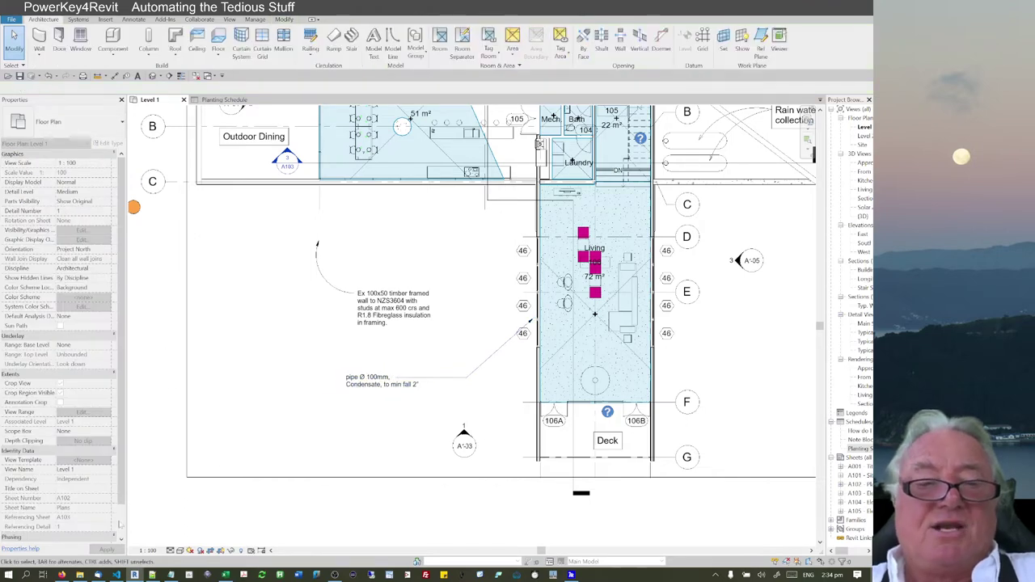
Step: Switch to Notepad++ with the notes file new 1.txt and maximise its window
{"action": "left_click", "coordinate": [152, 575]}
{"action": "left_click", "coordinate": [152, 575]}
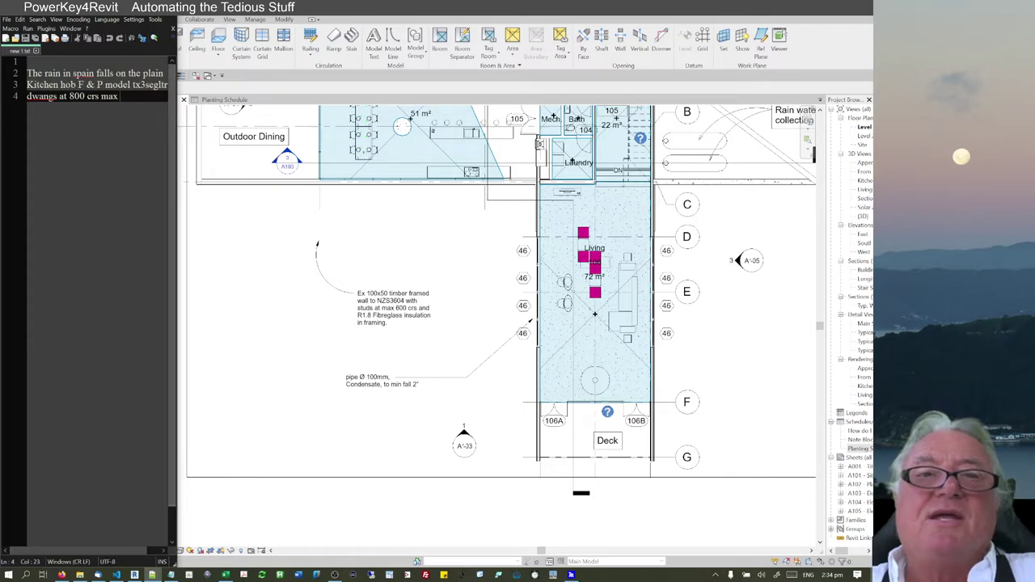
{"action": "key", "text": "alt+Tab"}
{"action": "key", "text": "super+Right"}
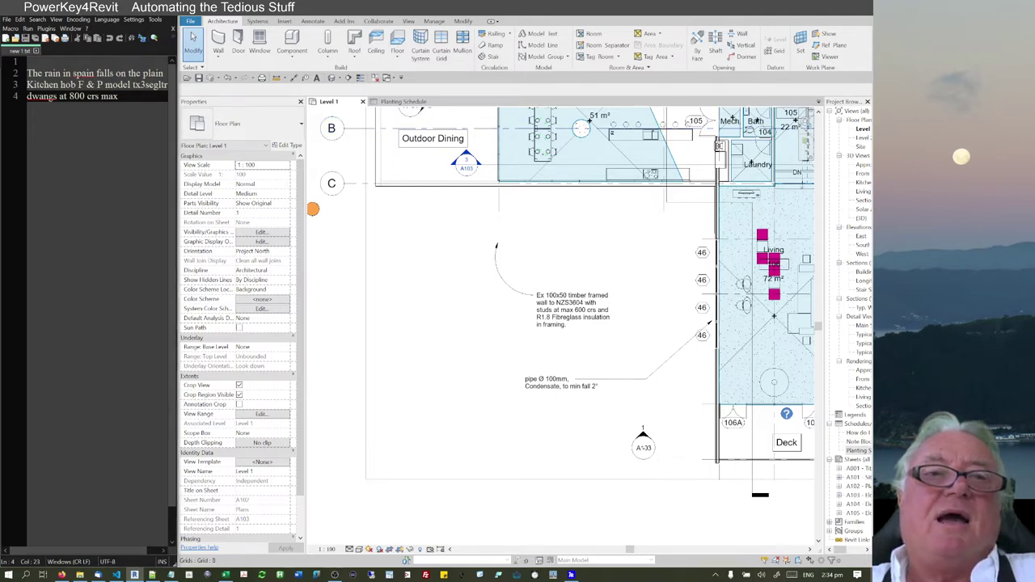
{"action": "key", "text": "super+Up"}
Step: Look over the DSpellCheck plugin options and the spelling and dictionary choices offered for the word "dwangs" on line 4
{"action": "left_click", "coordinate": [223, 16]}
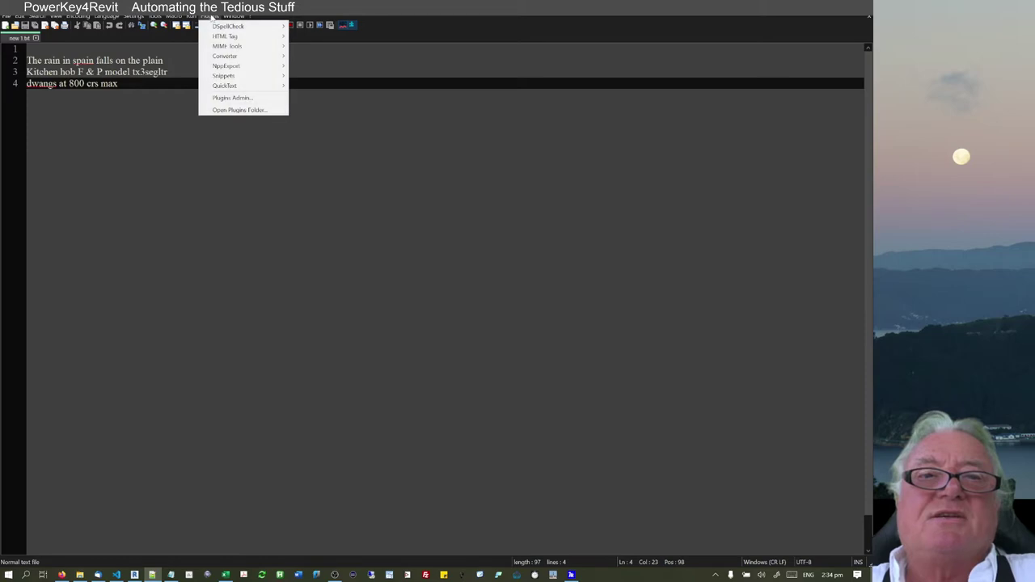
{"action": "mouse_move", "coordinate": [235, 27]}
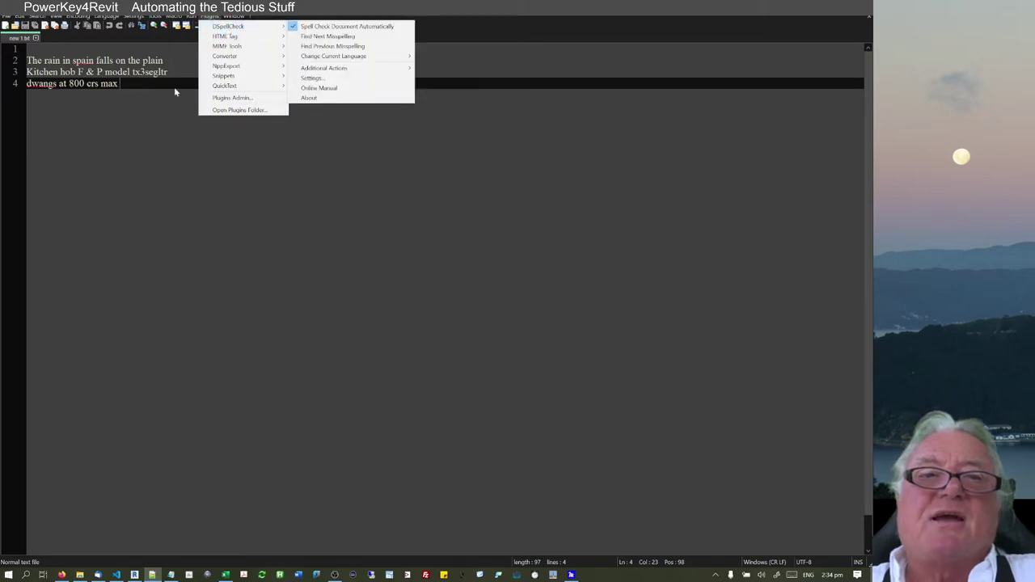
{"action": "key", "text": "Escape"}
{"action": "key", "text": "Escape"}
{"action": "left_click", "coordinate": [38, 83]}
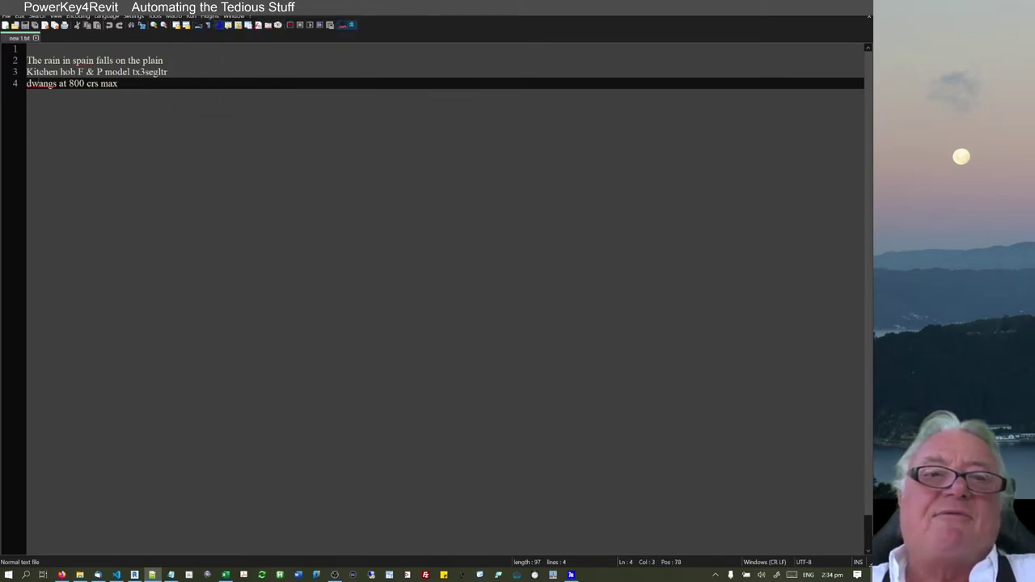
{"action": "right_click", "coordinate": [40, 83]}
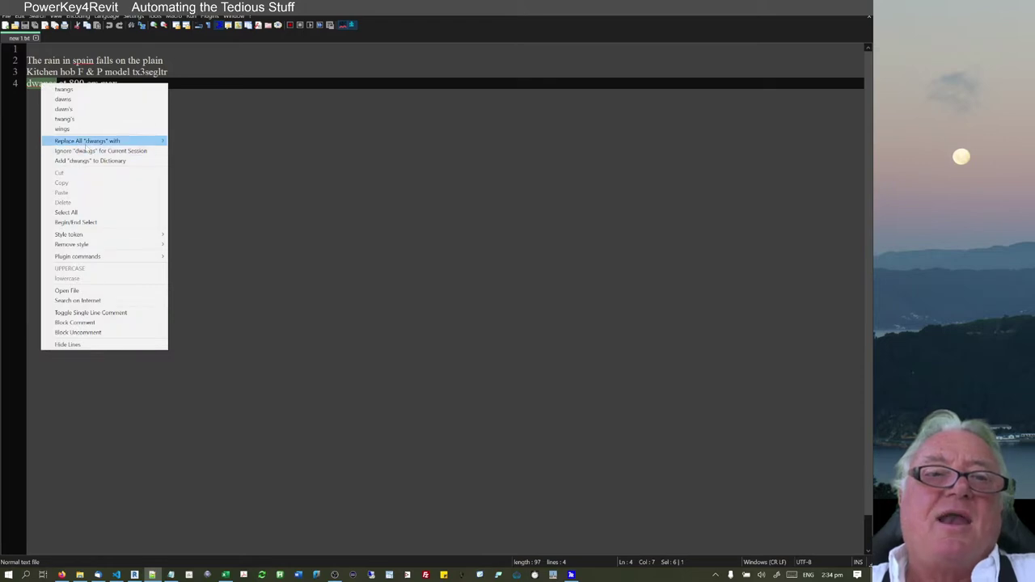
{"action": "left_click", "coordinate": [94, 161]}
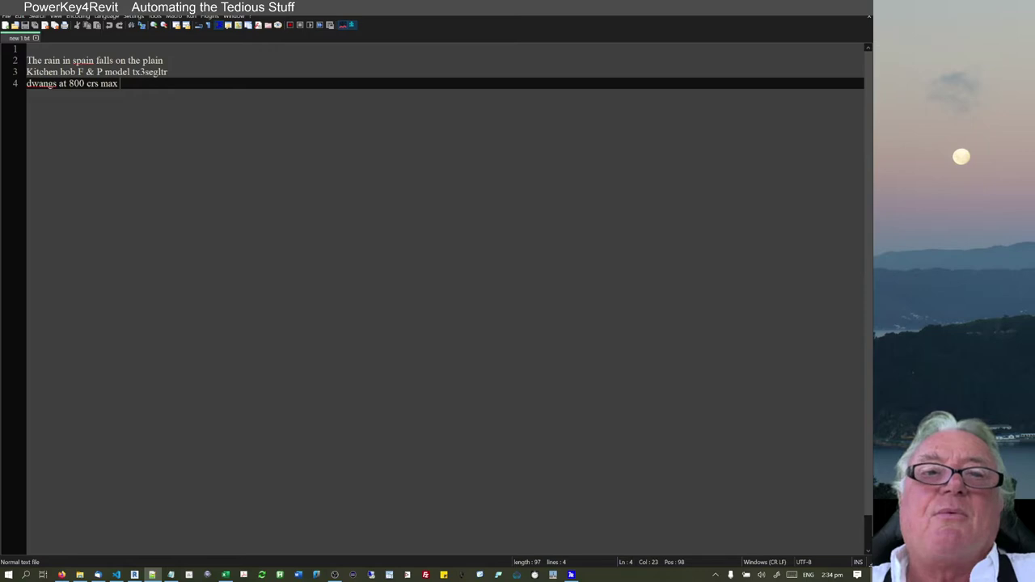
Step: View the encoding options for the notes file, checking the UTF-8 entry without changing the encoding
{"action": "left_click", "coordinate": [82, 16]}
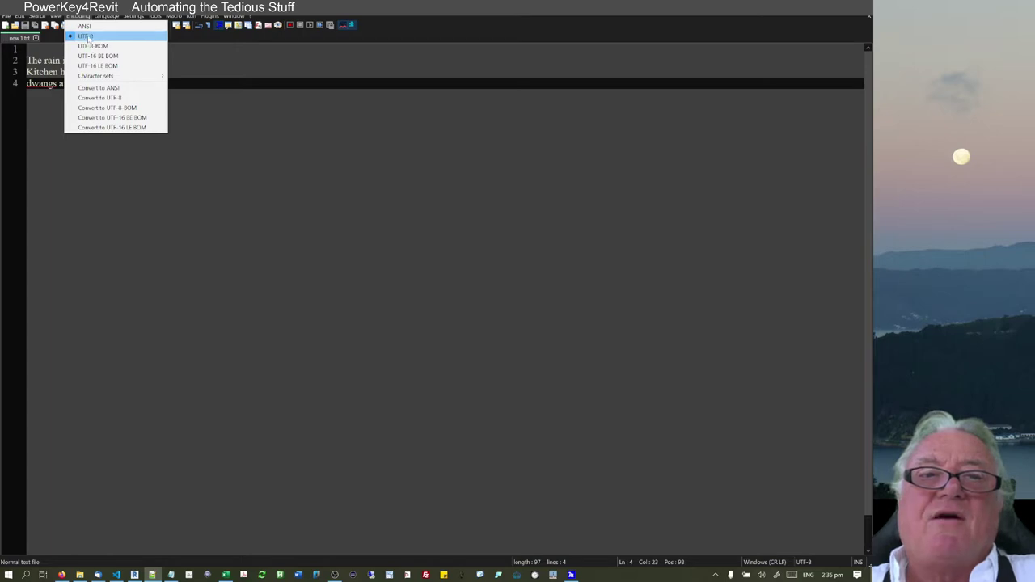
{"action": "left_click", "coordinate": [118, 151]}
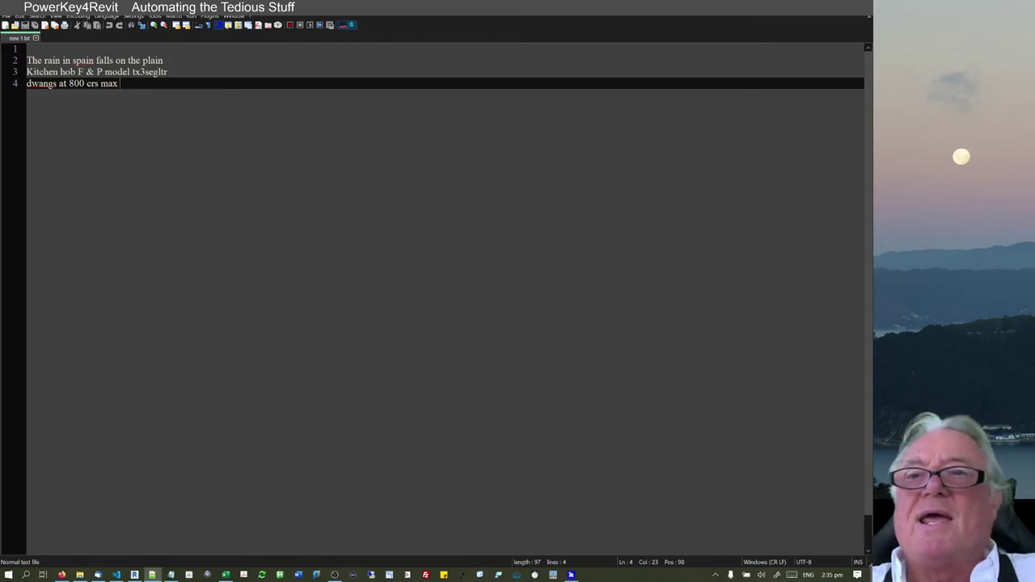
Step: Shrink the Notepad++ window to a narrow strip beside the plan and switch back to Revit's Level 1 floor plan
{"action": "key", "text": "super+Down"}
{"action": "left_click_drag", "start_coordinate": [112, 12], "coordinate": [0, 97]}
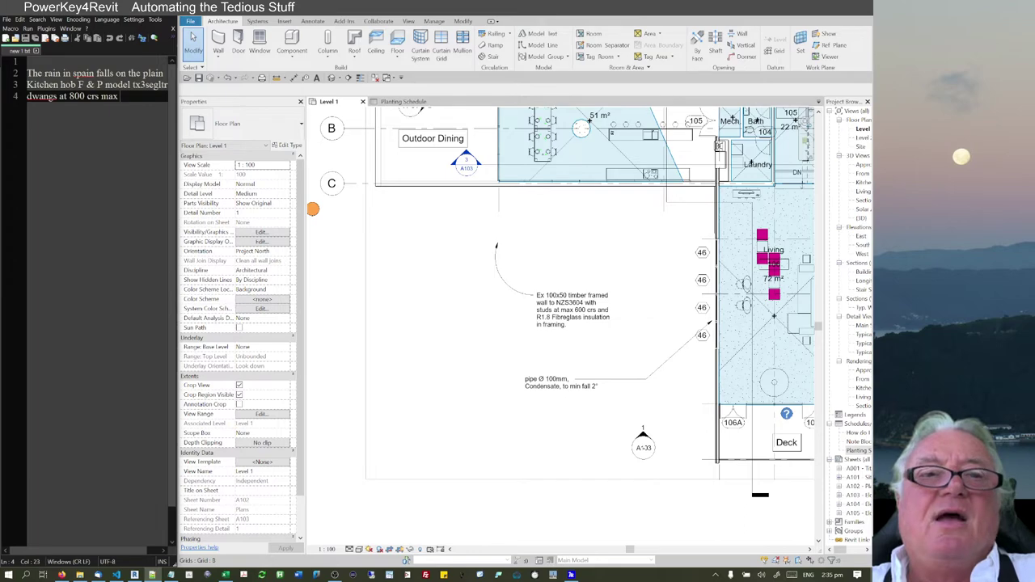
{"action": "left_click", "coordinate": [418, 279]}
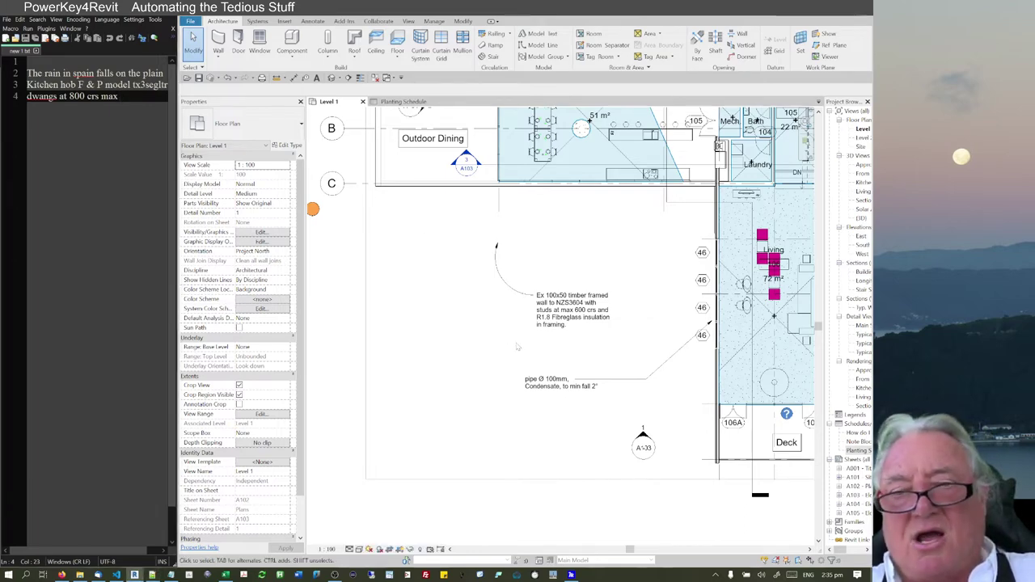
Step: Place the pipe note with "DIAMETER", "WHAT SERVICE" and "NUMBER" placeholders from a notes text file, with a leader above the timber framing note
{"action": "key", "text": "g"}
{"action": "key", "text": "n"}
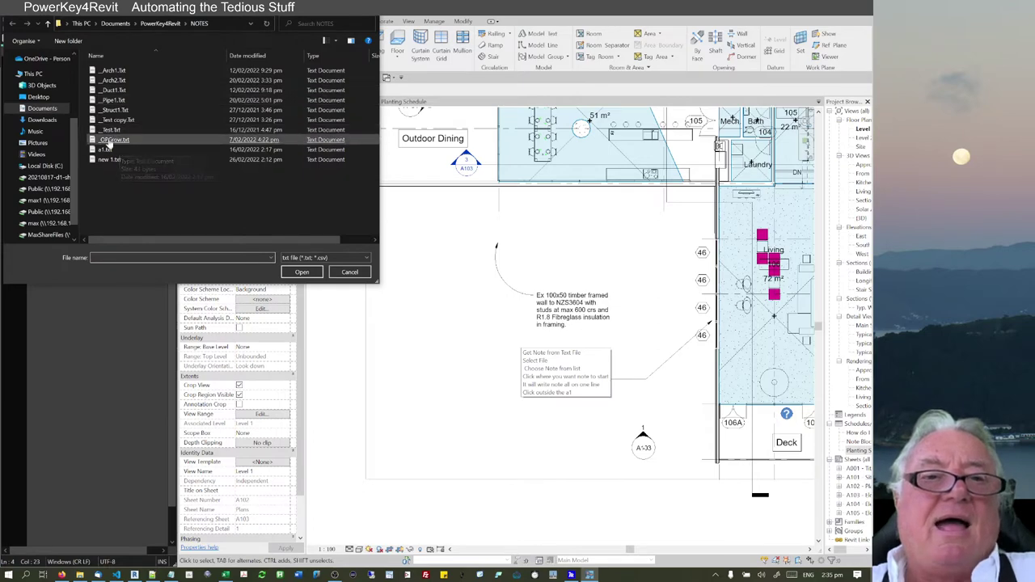
{"action": "double_click", "coordinate": [112, 139]}
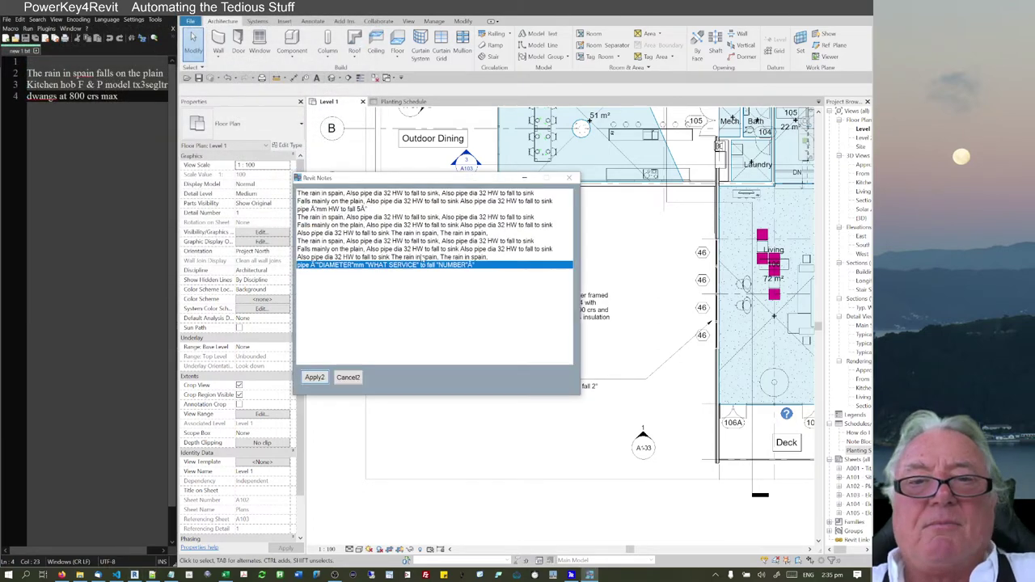
{"action": "left_click", "coordinate": [312, 377]}
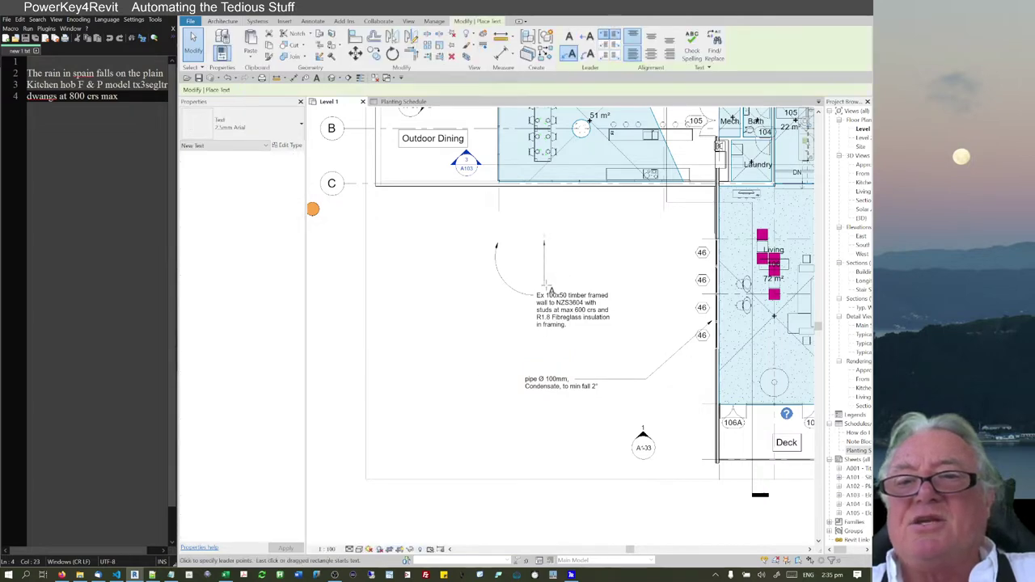
{"action": "left_click", "coordinate": [570, 259]}
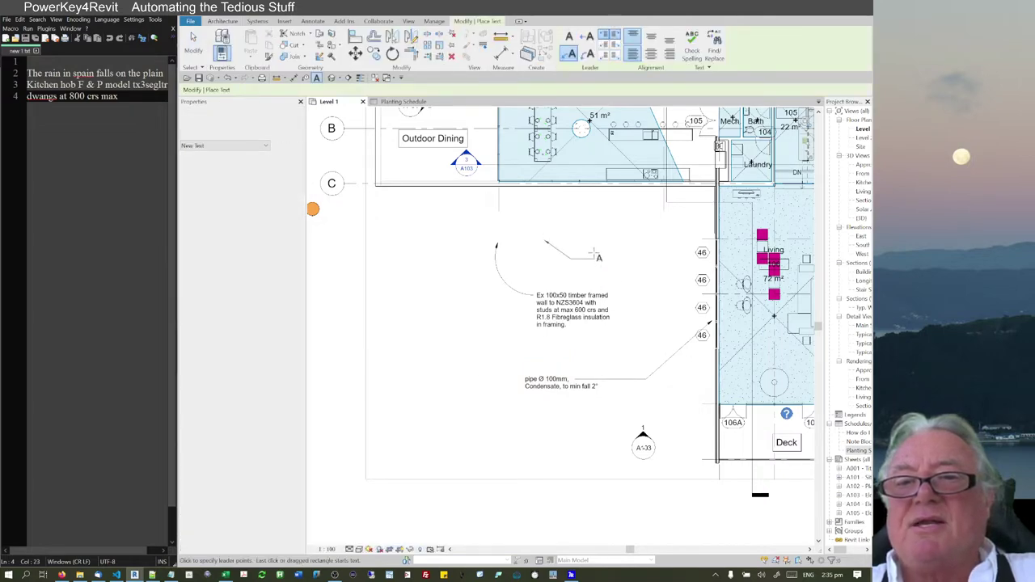
{"action": "left_click", "coordinate": [596, 257]}
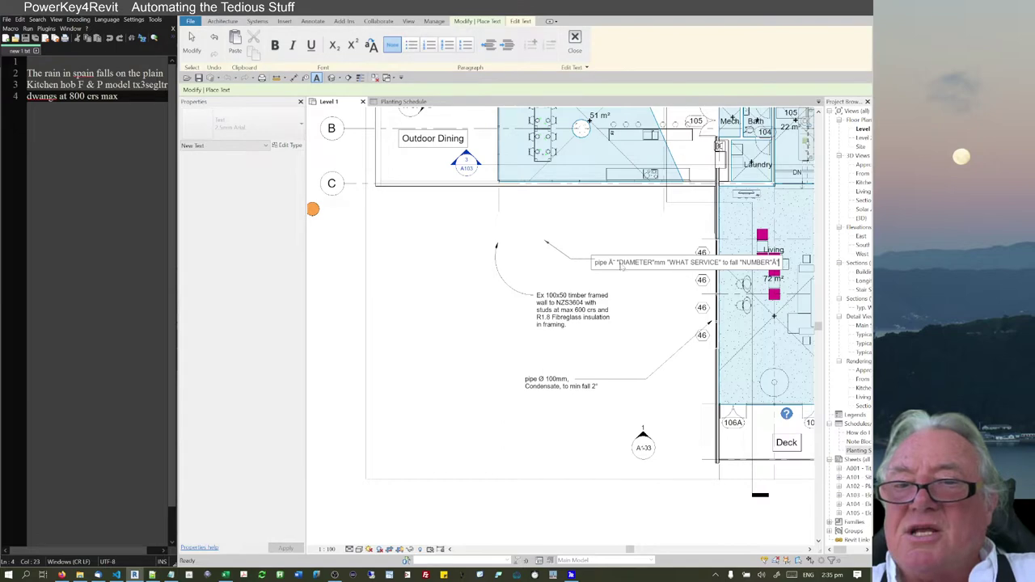
Step: Finish the placeholder pipe note, move it up and to the left above the curved leader, and delete it
{"action": "left_click", "coordinate": [633, 294]}
{"action": "left_click_drag", "start_coordinate": [649, 266], "coordinate": [500, 234]}
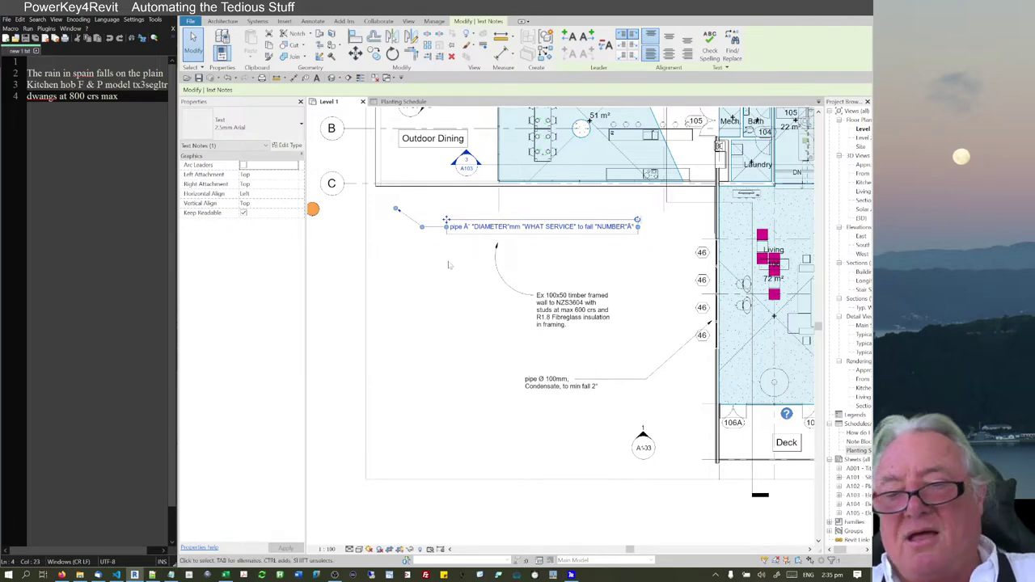
{"action": "key", "text": "Delete"}
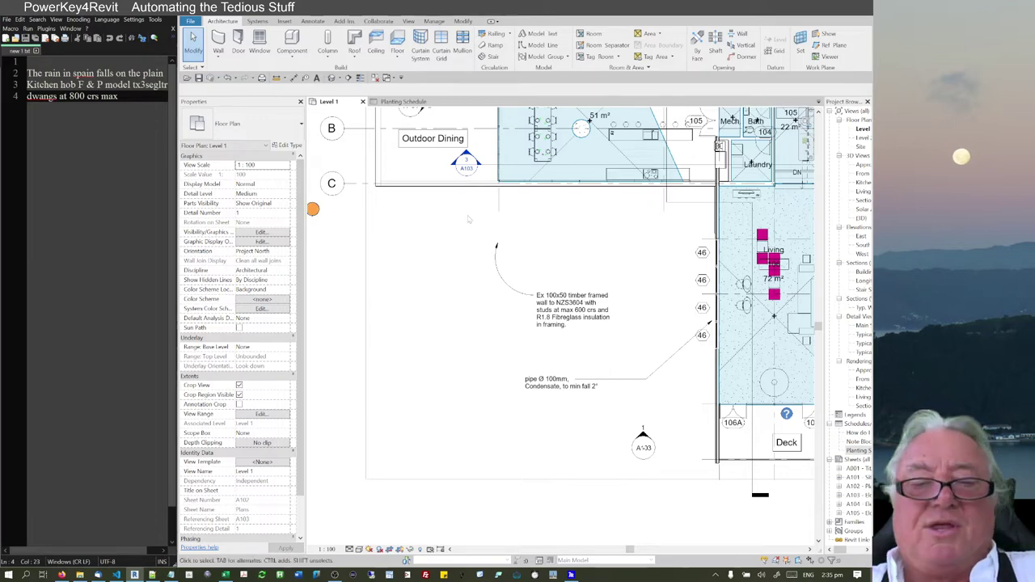
Step: Place the "pipe Ø mm, Condensate, to min fall 2°" note from _Test copy.txt with a leader above the timber framing note
{"action": "key", "text": "g"}
{"action": "key", "text": "n"}
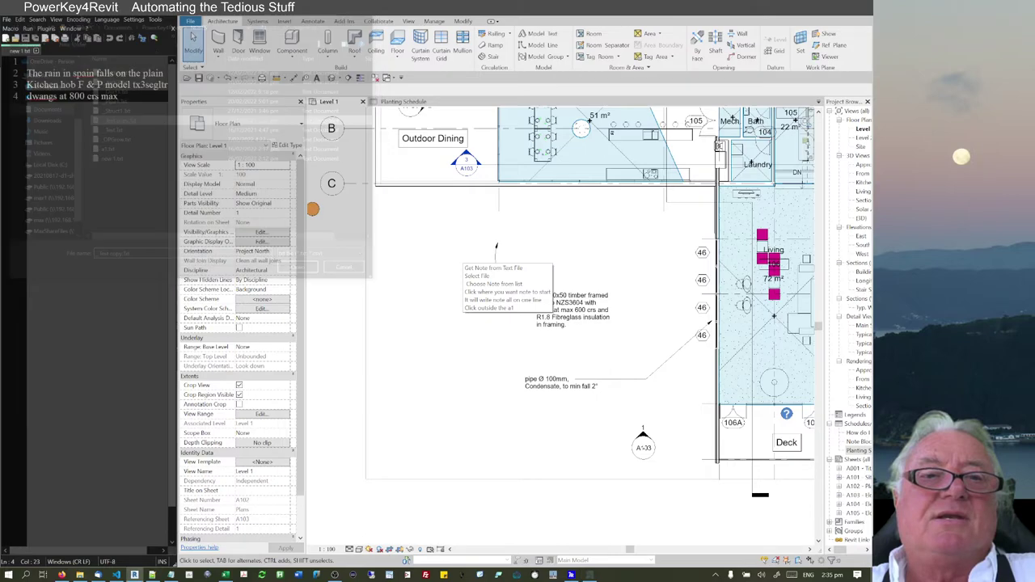
{"action": "double_click", "coordinate": [113, 120]}
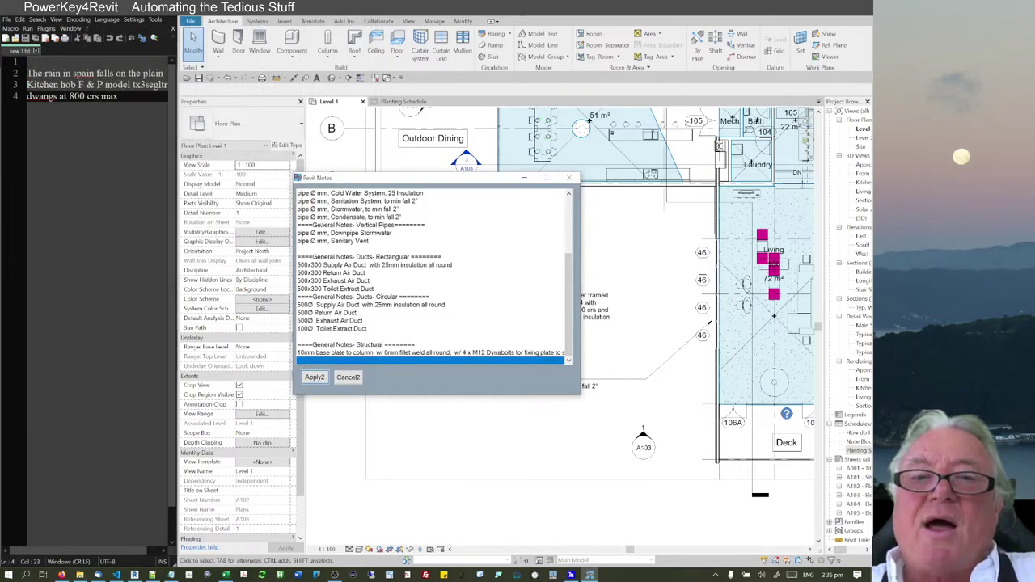
{"action": "left_click", "coordinate": [356, 217]}
{"action": "left_click", "coordinate": [316, 377]}
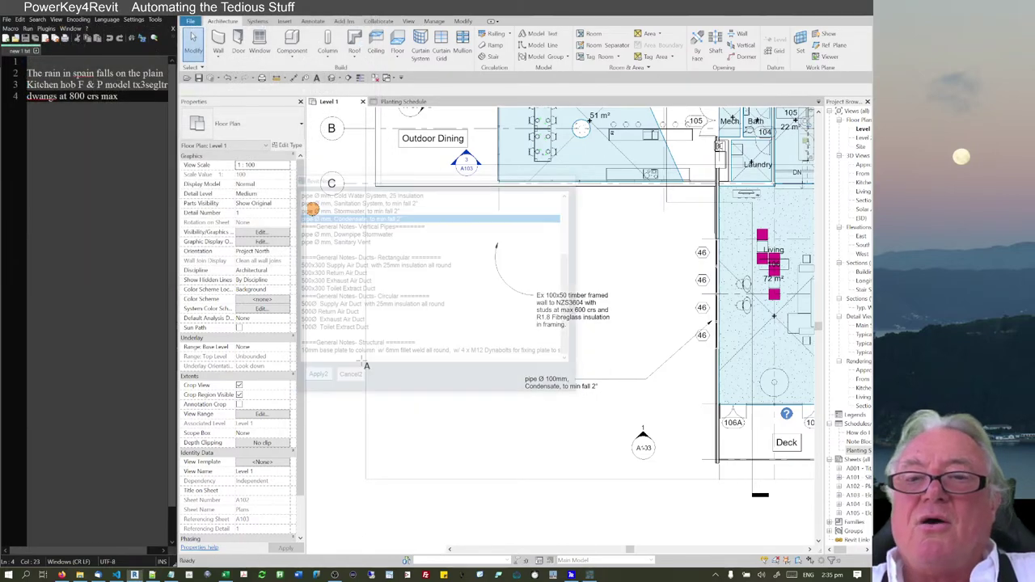
{"action": "left_click", "coordinate": [579, 259]}
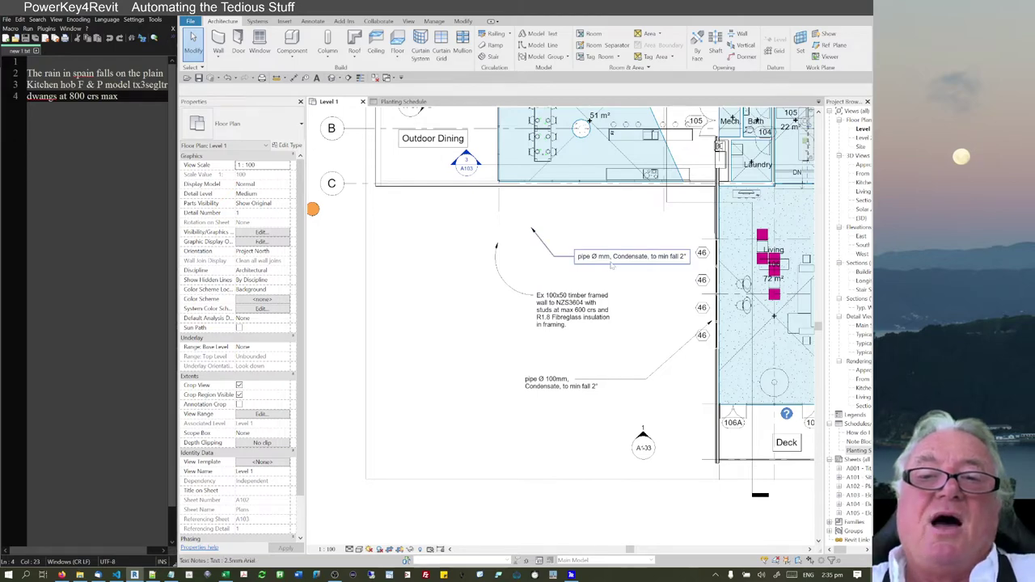
Step: Move the new condensate note up and to the left, closer to the wall below Outdoor Dining
{"action": "left_click_drag", "start_coordinate": [612, 262], "coordinate": [574, 232]}
{"action": "scroll", "coordinate": [571, 241], "scroll_direction": "up", "scroll_amount": 2}
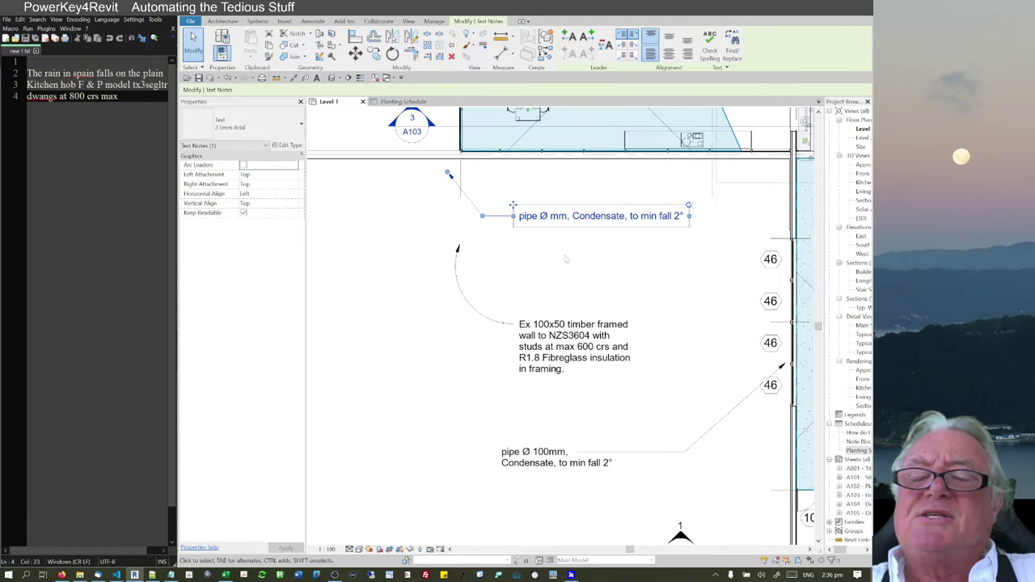
{"action": "left_click", "coordinate": [566, 258]}
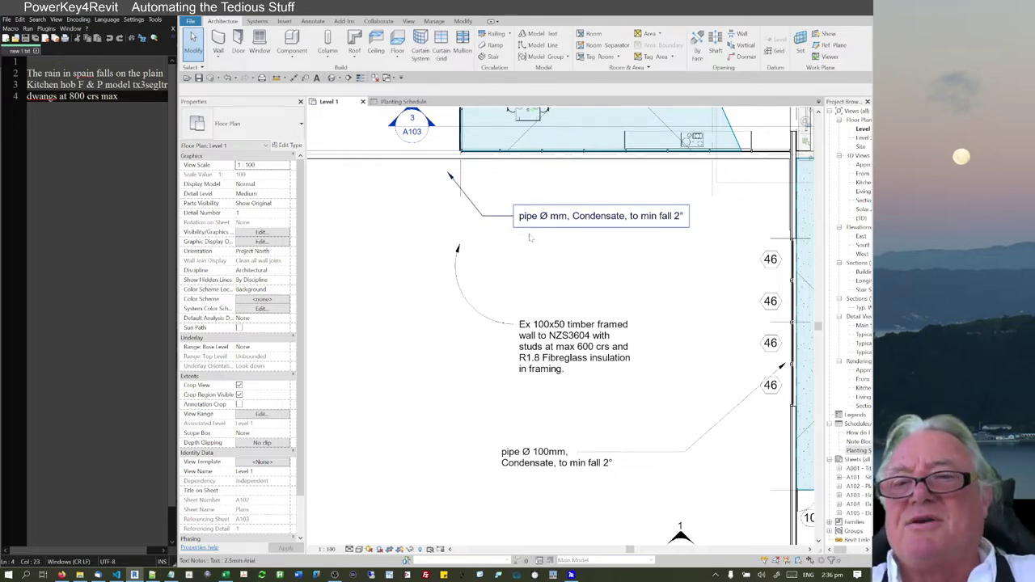
{"action": "scroll", "coordinate": [533, 256], "scroll_direction": "down", "scroll_amount": 1}
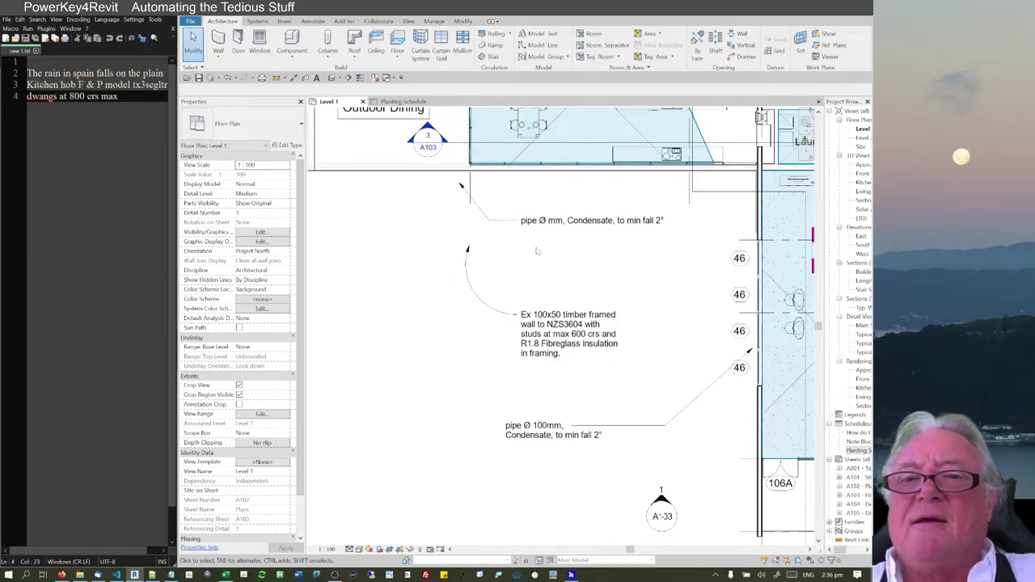
Step: Create a pipe note with diameter 32 and service CWS, and place it with a two-segment leader below the upper condensate note
{"action": "key", "text": "p"}
{"action": "key", "text": "n"}
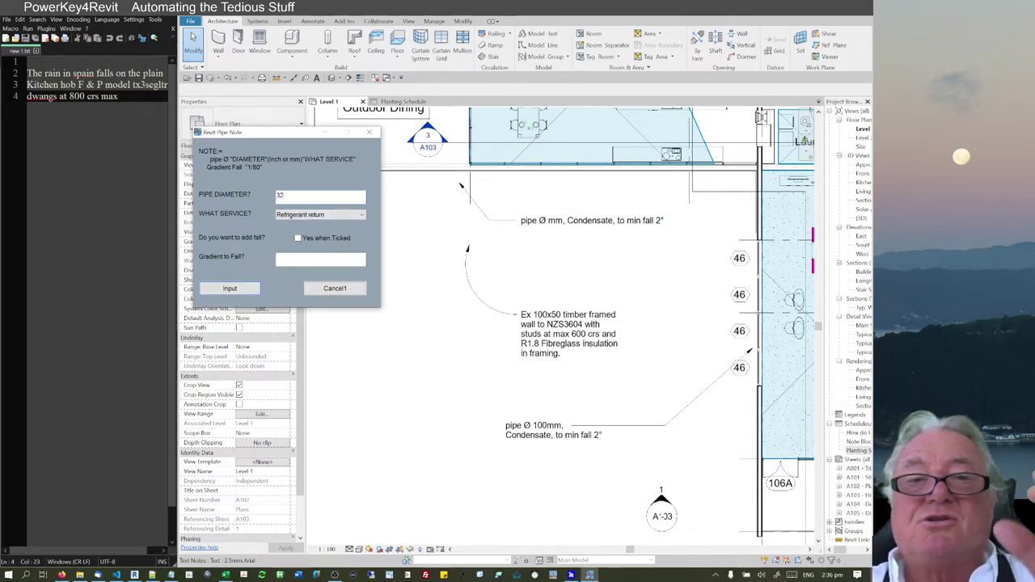
{"action": "left_click", "coordinate": [321, 216]}
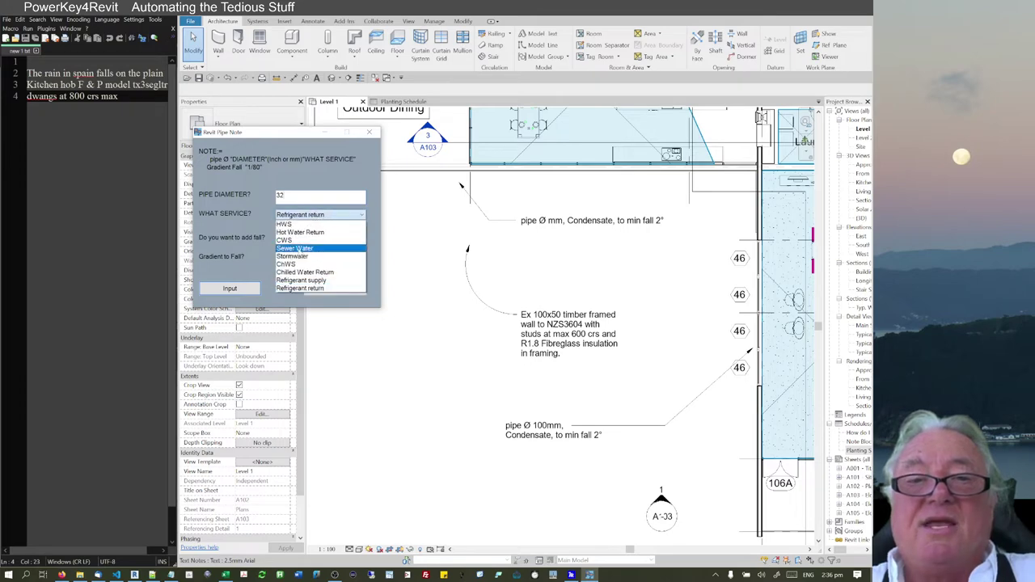
{"action": "left_click", "coordinate": [285, 275]}
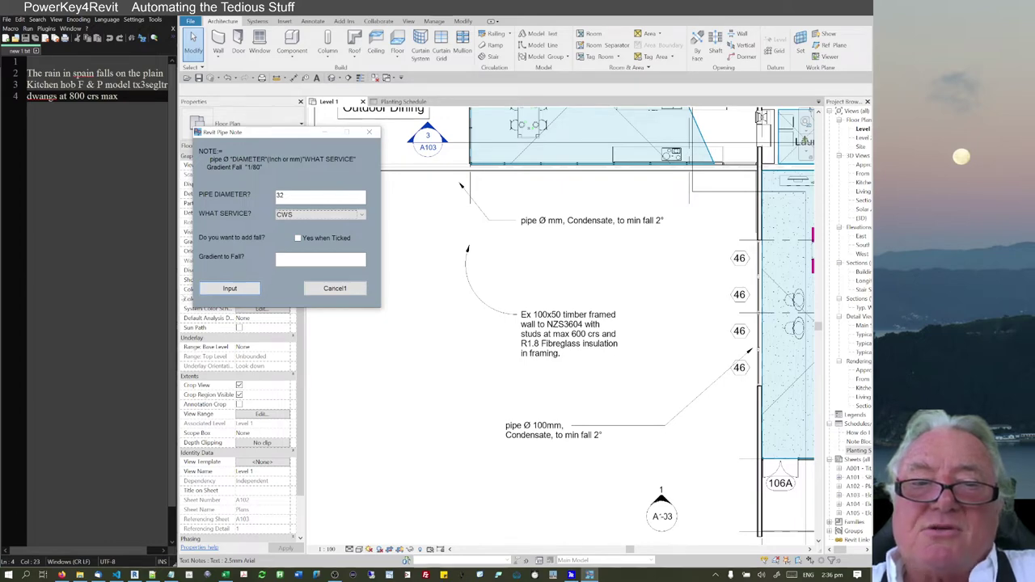
{"action": "key", "text": "Return"}
{"action": "left_click", "coordinate": [704, 219]}
{"action": "left_click", "coordinate": [666, 262]}
{"action": "left_click", "coordinate": [610, 263]}
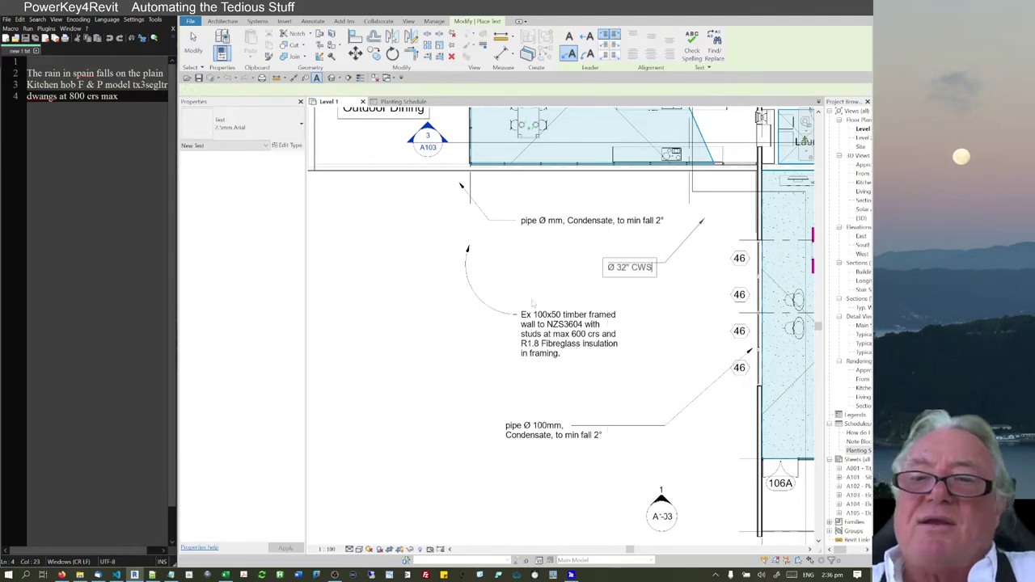
{"action": "key", "text": "Escape"}
{"action": "key", "text": "Escape"}
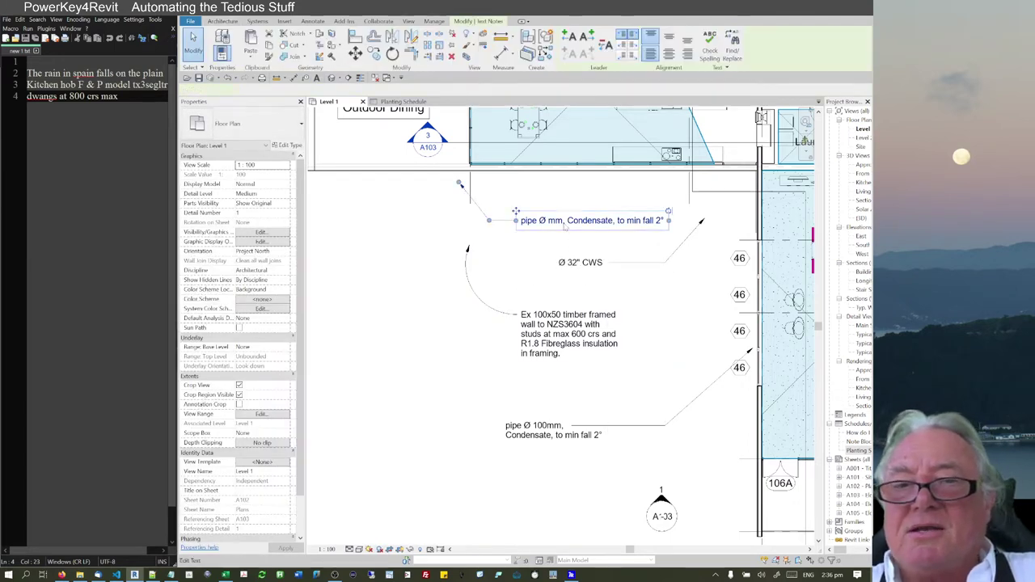
Step: Copy the upper condensate note to just below the original, directly above the CWS note
{"action": "left_click", "coordinate": [567, 229]}
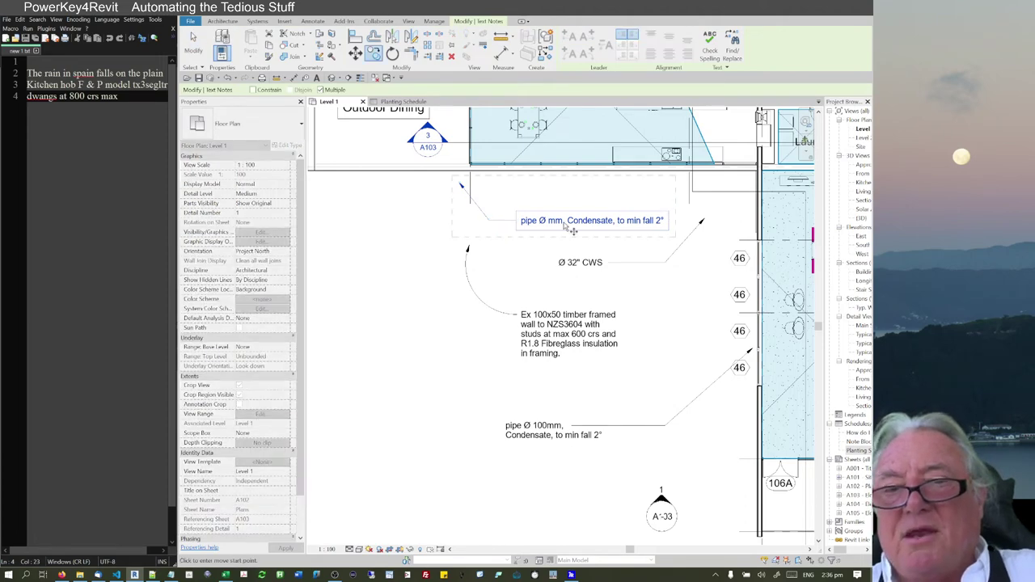
{"action": "left_click", "coordinate": [564, 226]}
{"action": "left_click", "coordinate": [565, 255]}
{"action": "left_click", "coordinate": [526, 272]}
{"action": "key", "text": "Escape"}
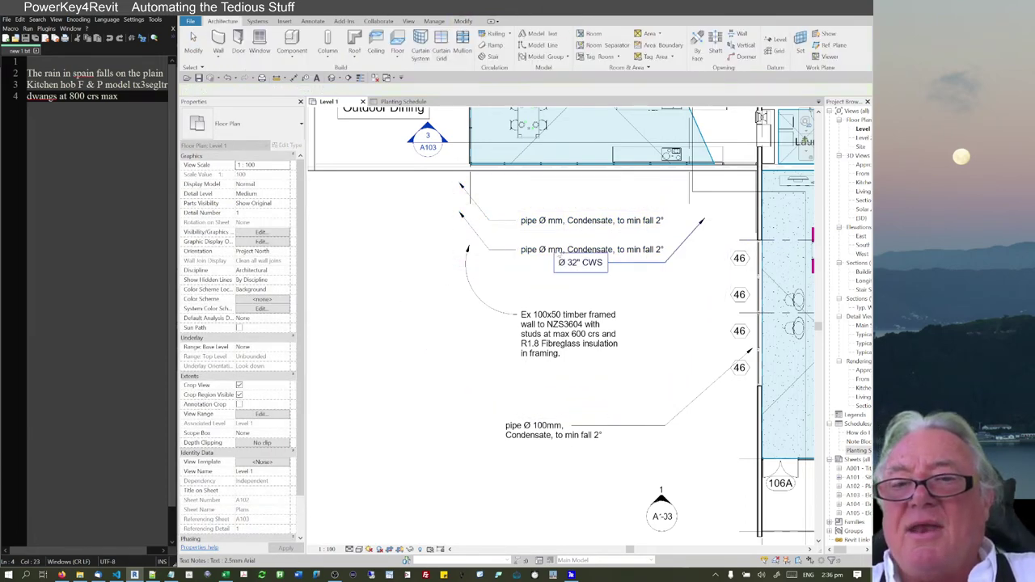
{"action": "left_click", "coordinate": [649, 250]}
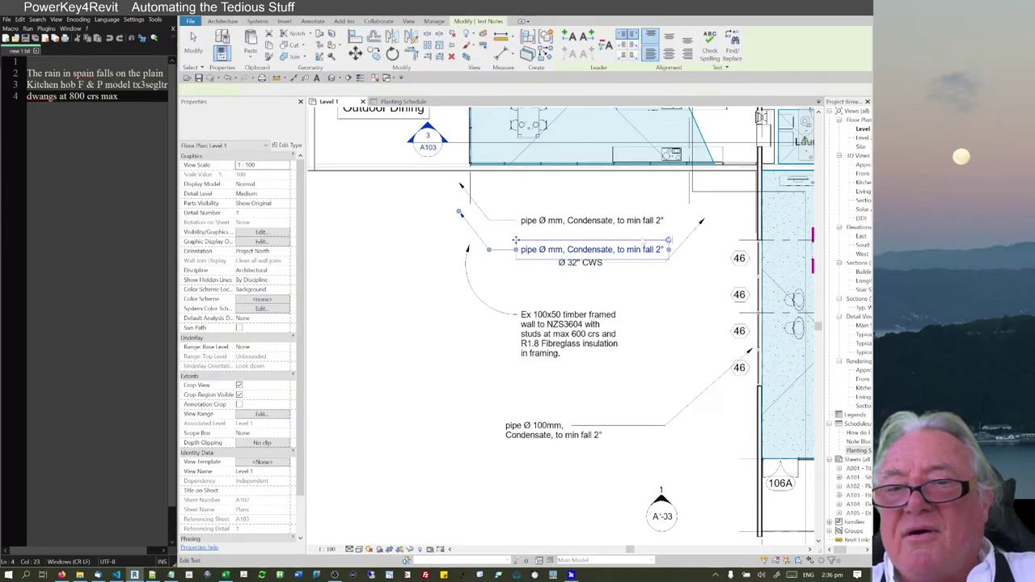
{"action": "key", "text": "Escape"}
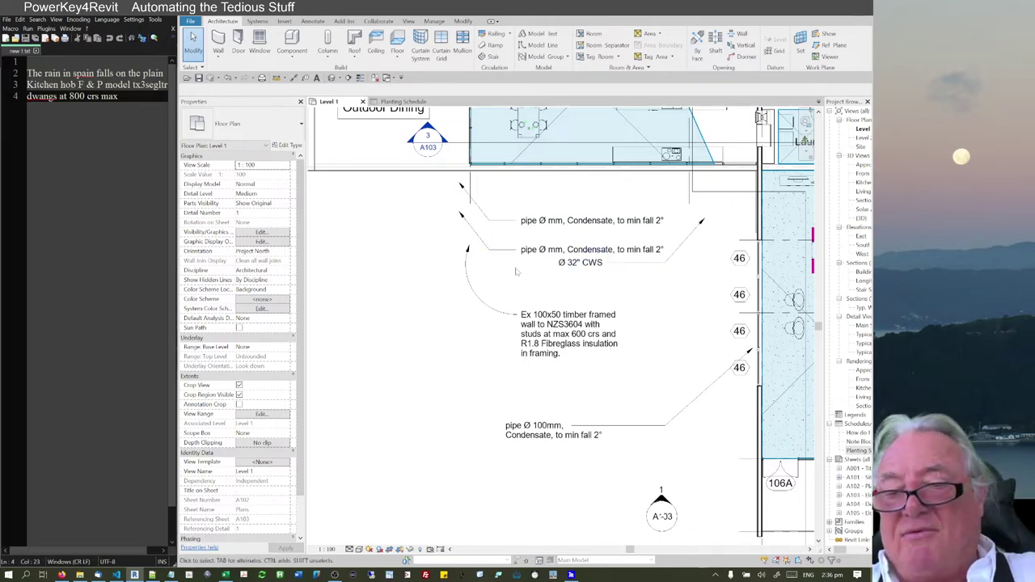
Step: Start another pipe note and look through the services offered for it without choosing one
{"action": "key", "text": "p"}
{"action": "key", "text": "n"}
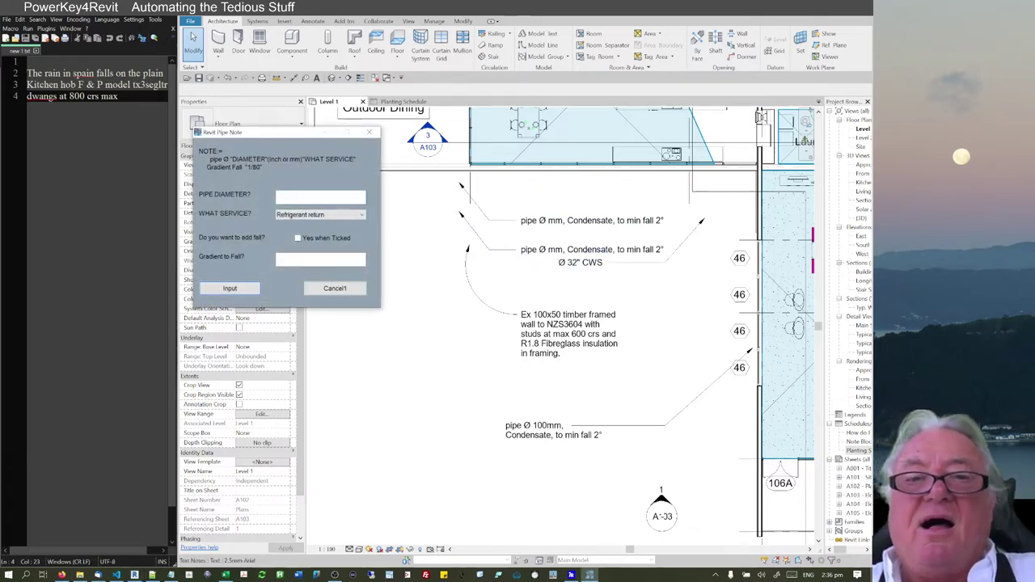
{"action": "left_click", "coordinate": [312, 214]}
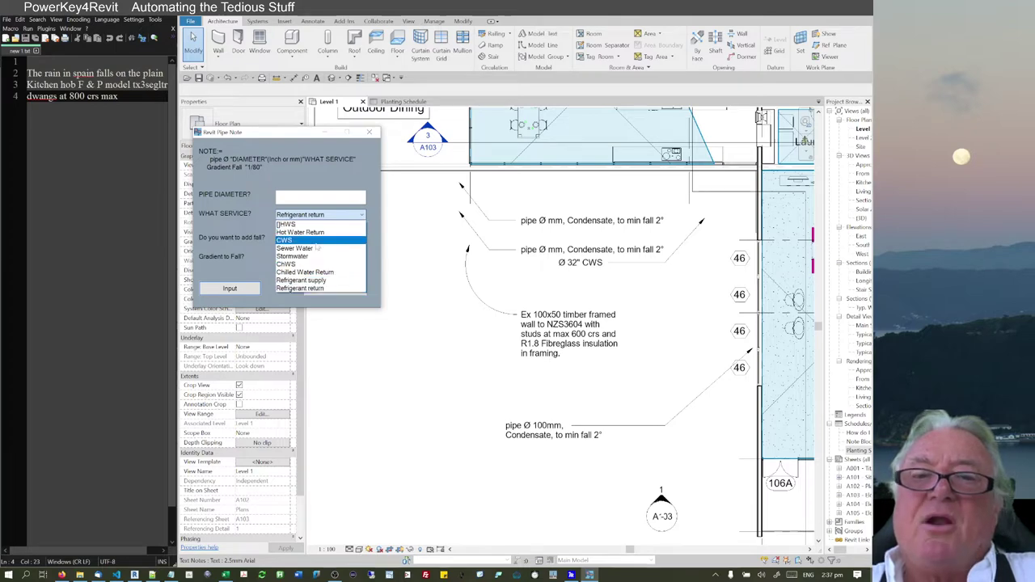
{"action": "left_click", "coordinate": [353, 176]}
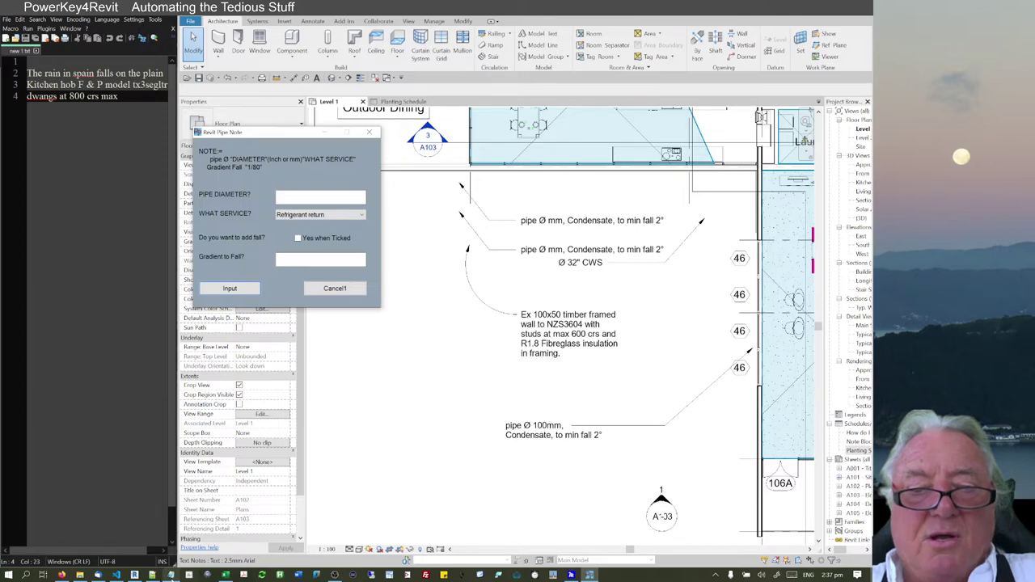
Step: Switch to the PowerKey4Revit settings file in Notepad and change the Key1 entry under [PipeSys] to "Hot Water Supply"
{"action": "left_click", "coordinate": [170, 575]}
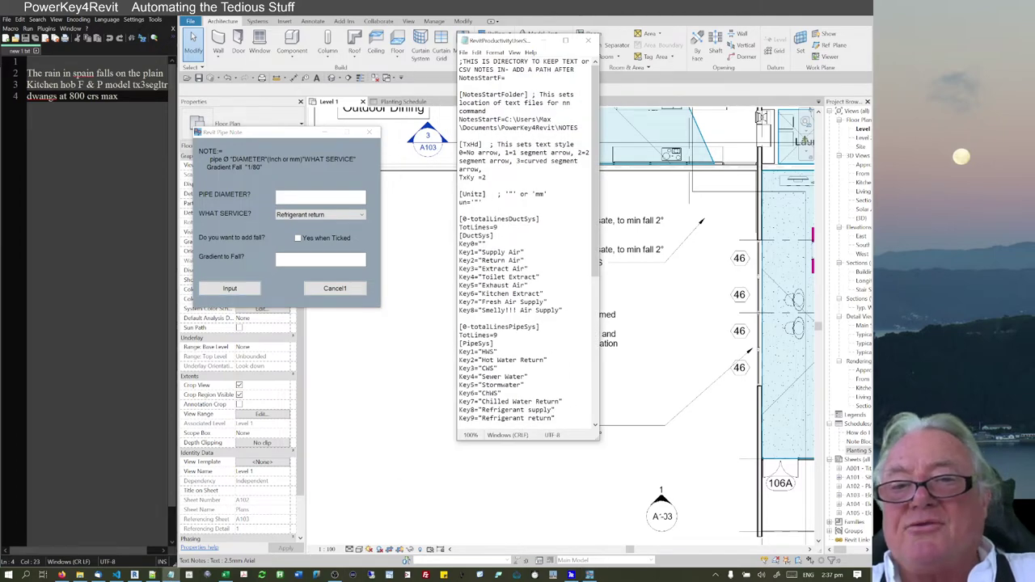
{"action": "double_click", "coordinate": [489, 351]}
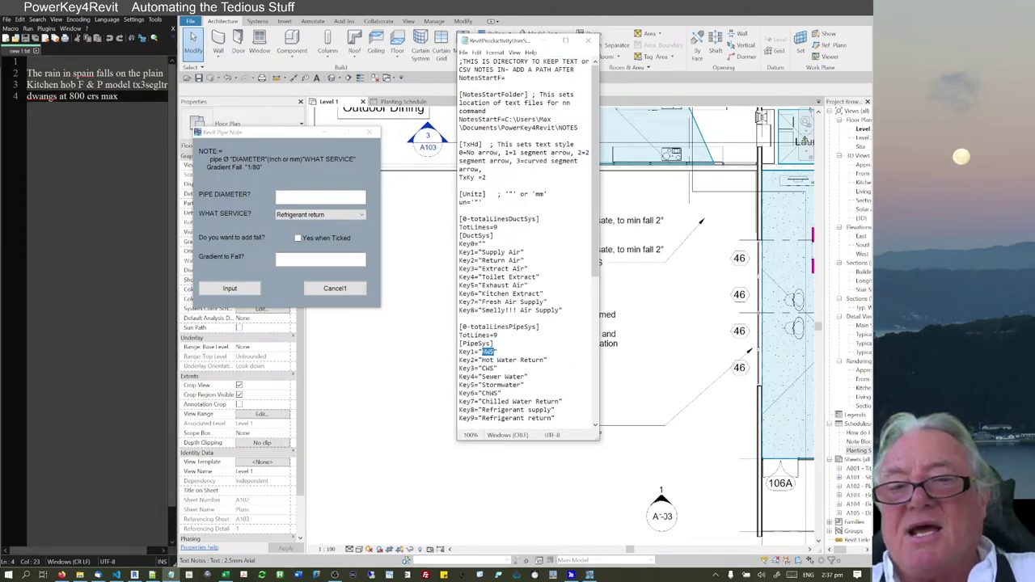
{"action": "type", "text": "Hot Water"}
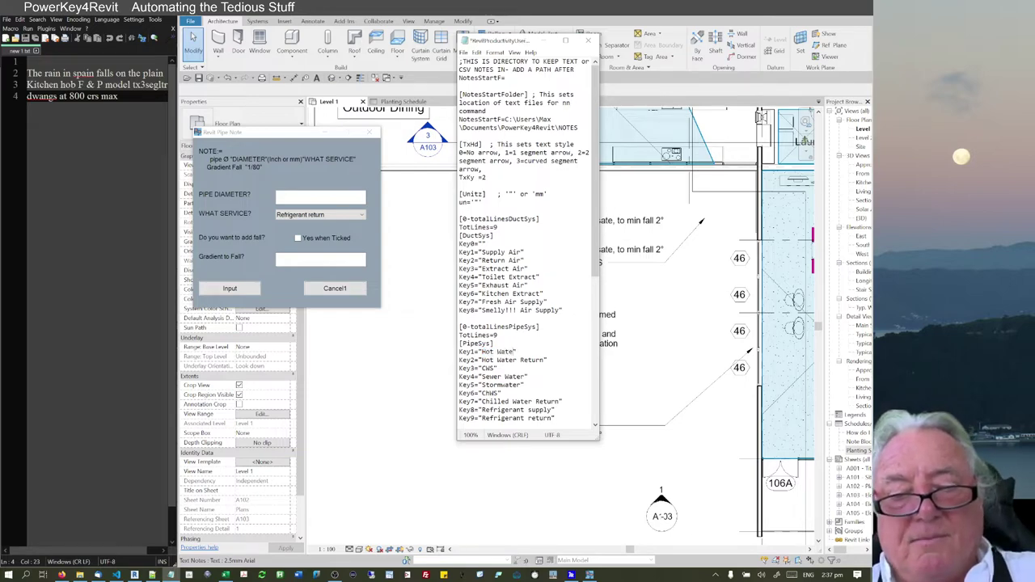
{"action": "type", "text": " Supply"}
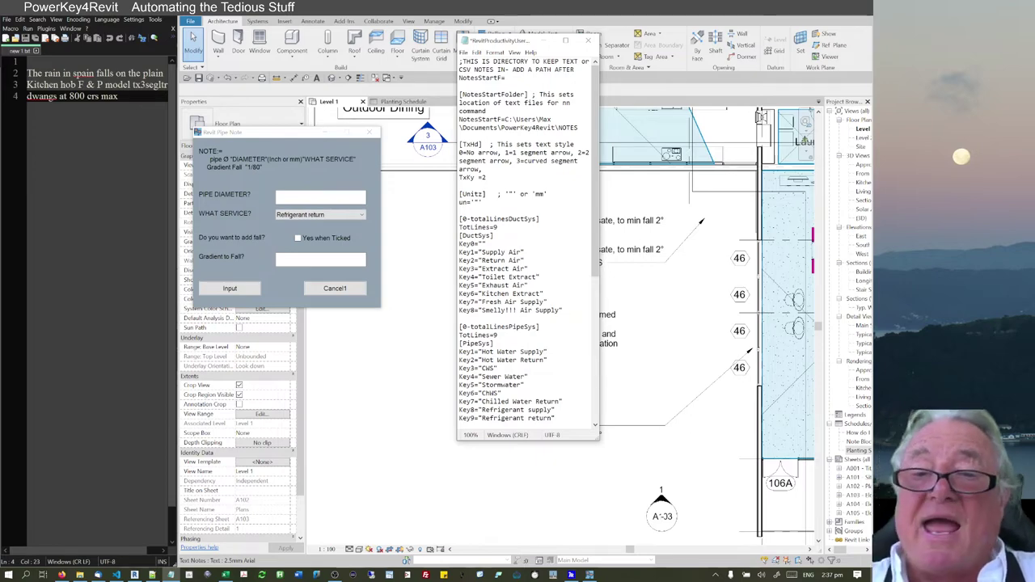
Step: Examine the Key6 "ChWS" entry under [PipeSys] and compare the pipe entries with the services offered in the Revit Pipe Note dialog
{"action": "left_click_drag", "start_coordinate": [498, 393], "coordinate": [489, 393]}
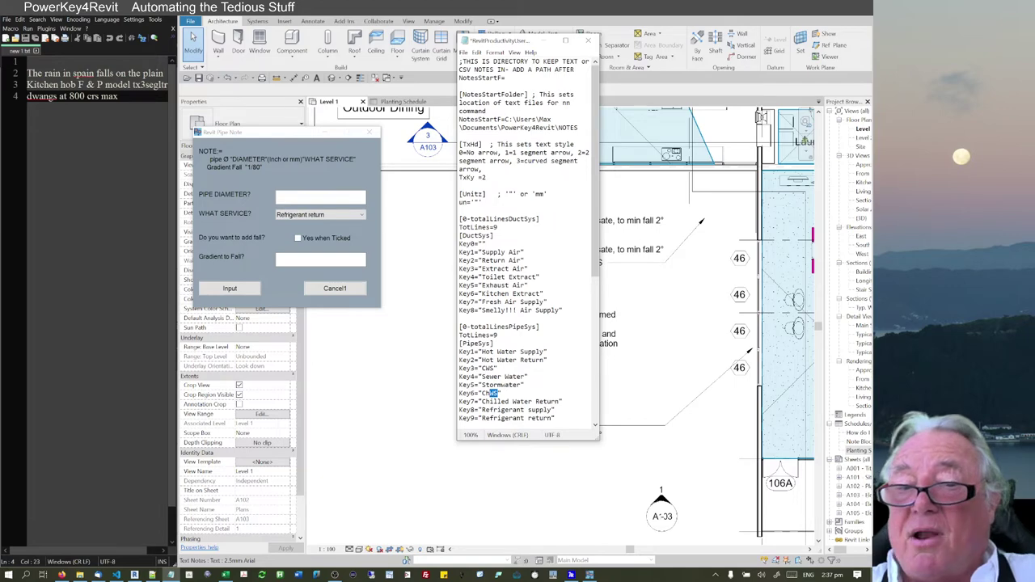
{"action": "left_click", "coordinate": [490, 393]}
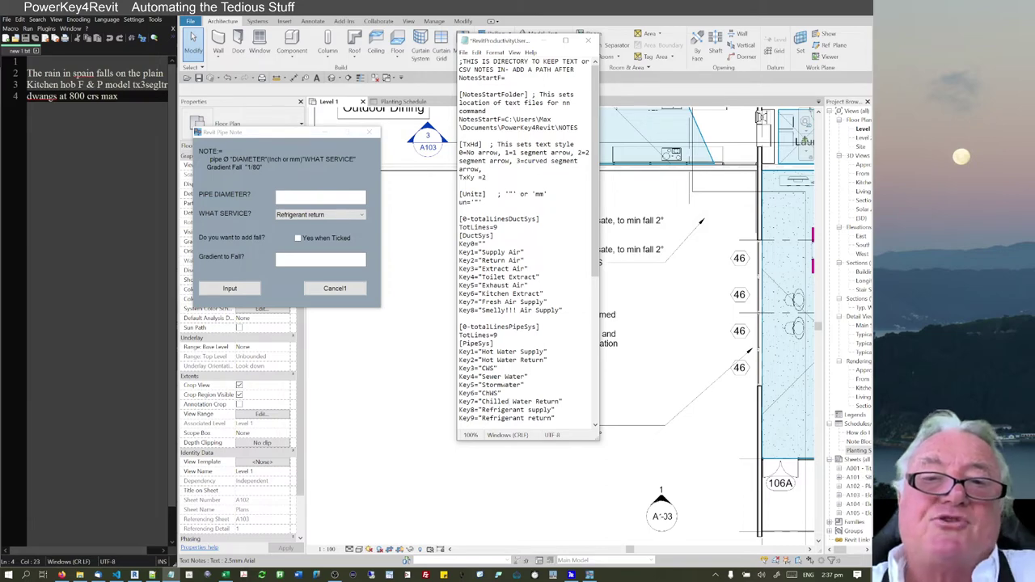
{"action": "left_click", "coordinate": [339, 214]}
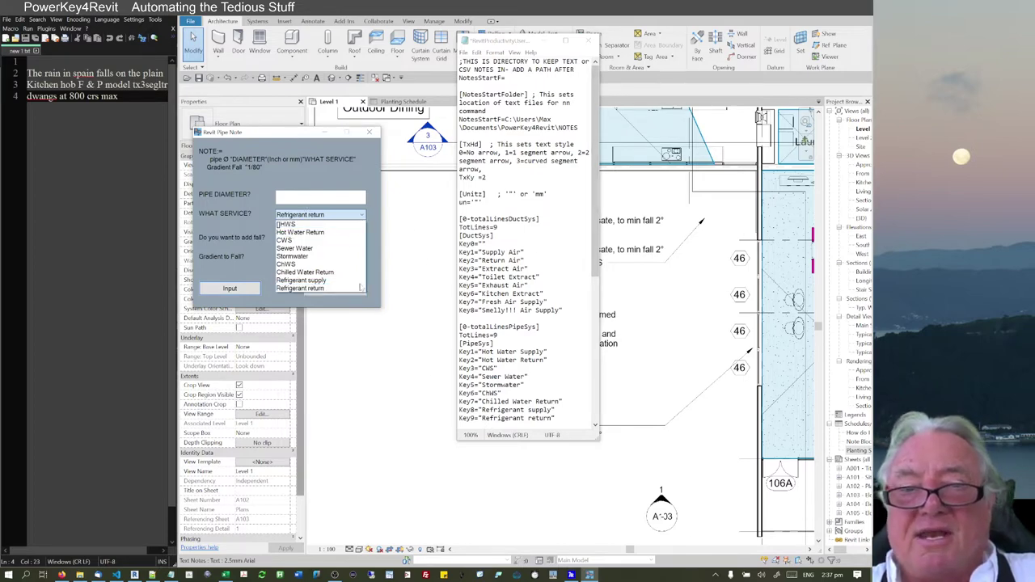
Step: Save the PowerKey4Revit settings file and close the open Revit Pipe Note dialog
{"action": "left_click", "coordinate": [500, 227]}
{"action": "key", "text": "ctrl+s"}
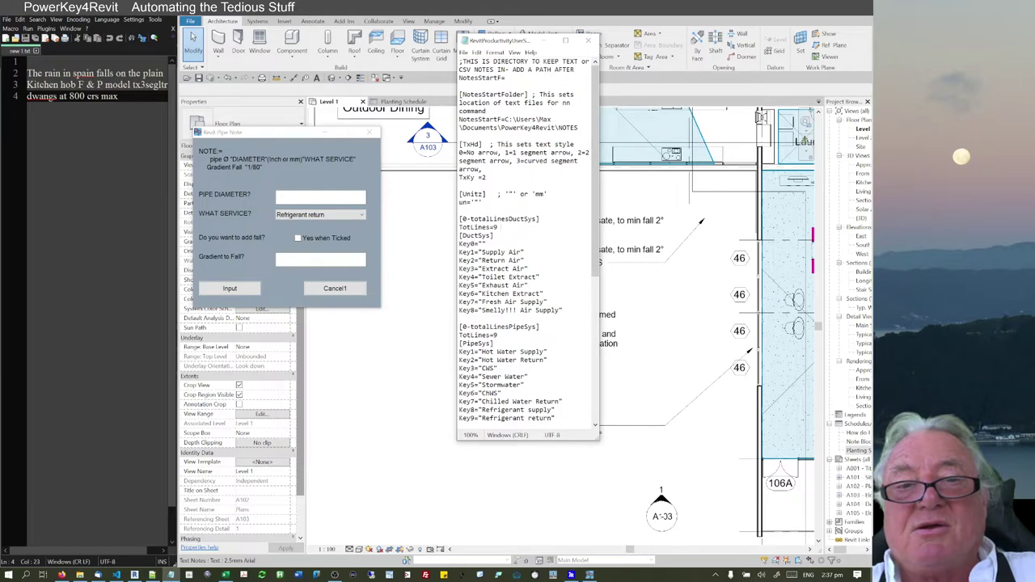
{"action": "left_click", "coordinate": [368, 132]}
{"action": "left_click", "coordinate": [392, 292]}
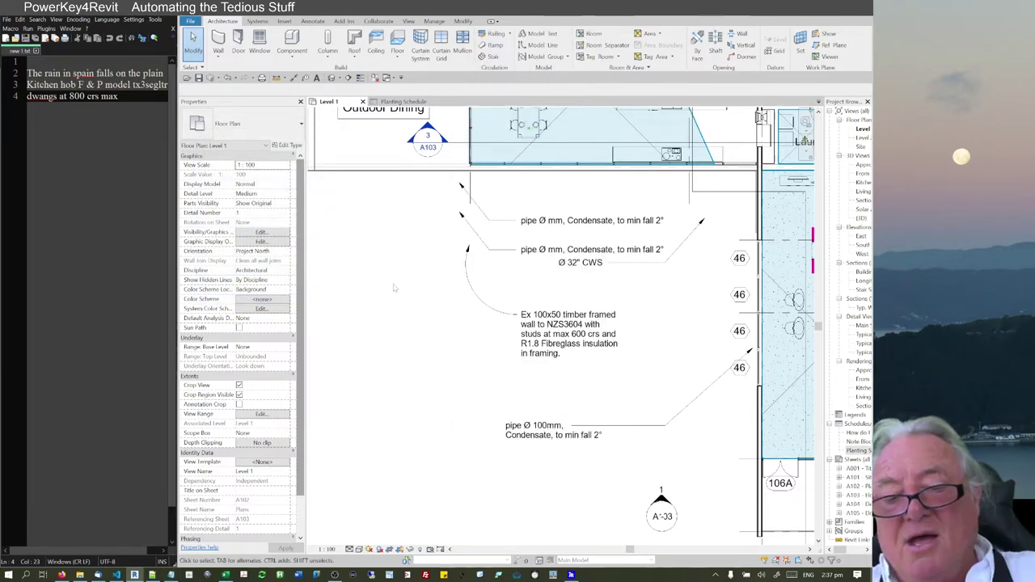
Step: Start a fresh pipe note in Revit, check the updated services on offer, and close the dialog without placing a note
{"action": "key", "text": "p"}
{"action": "key", "text": "n"}
{"action": "left_click", "coordinate": [328, 216]}
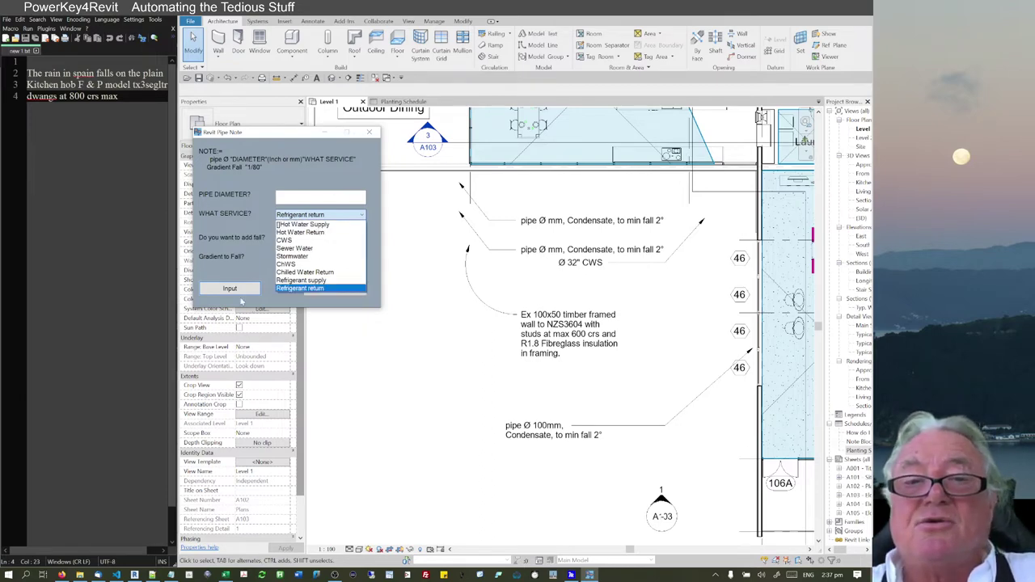
{"action": "left_click", "coordinate": [297, 200]}
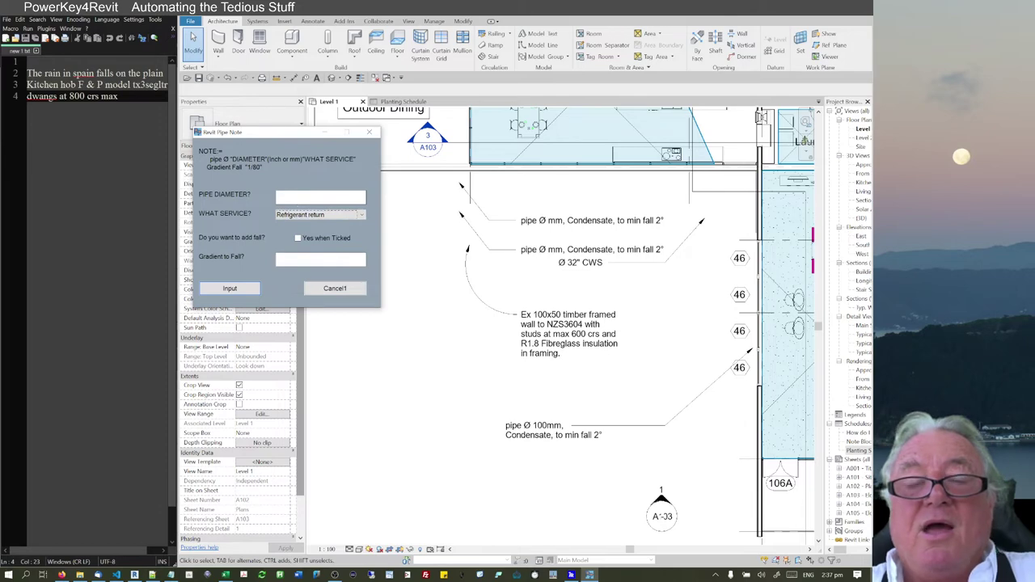
{"action": "left_click", "coordinate": [370, 132]}
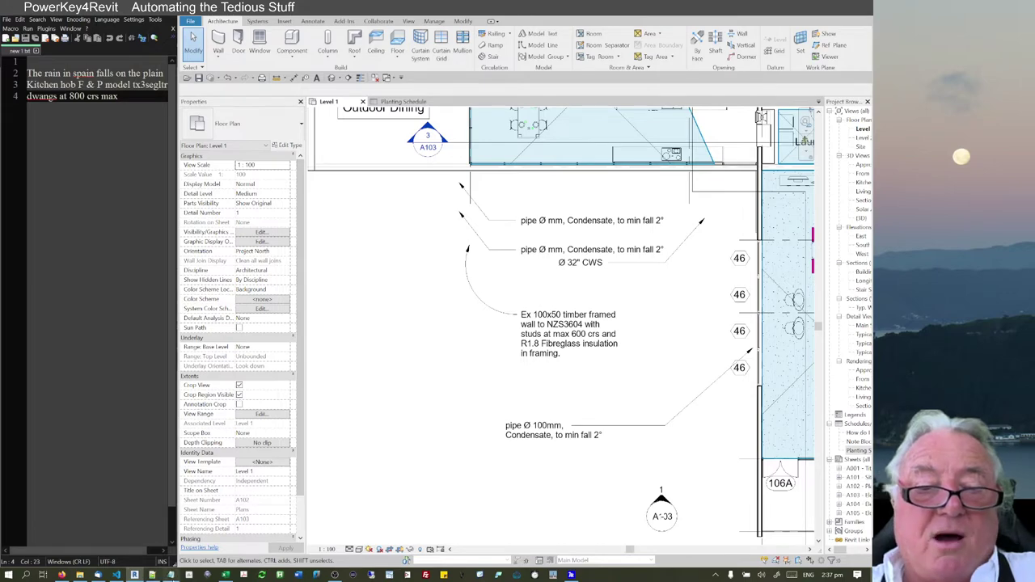
Step: Switch to the settings file in Notepad, examine the un value under [Unitz], and return to Revit
{"action": "left_click", "coordinate": [170, 575]}
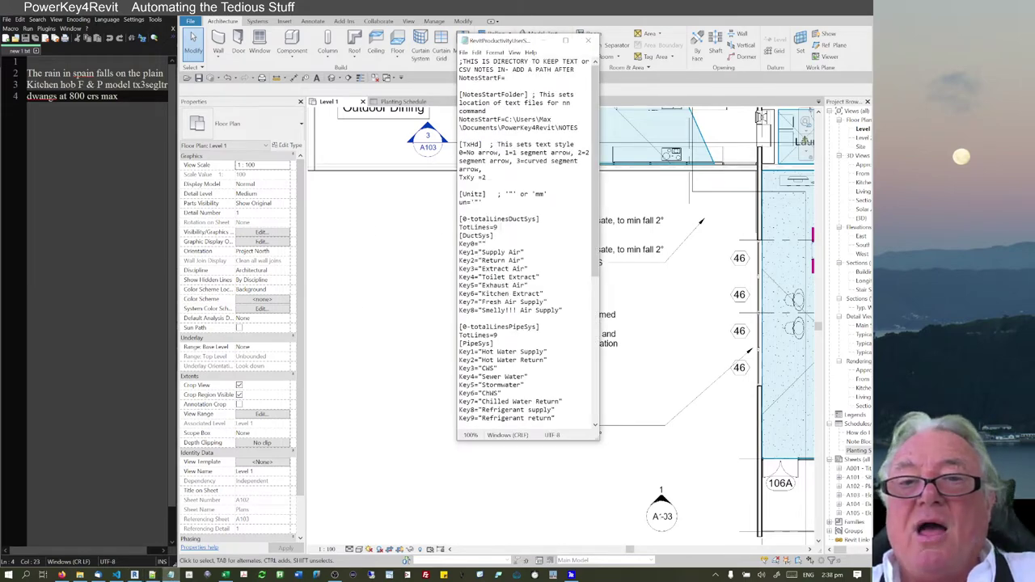
{"action": "left_click_drag", "start_coordinate": [547, 194], "coordinate": [470, 202]}
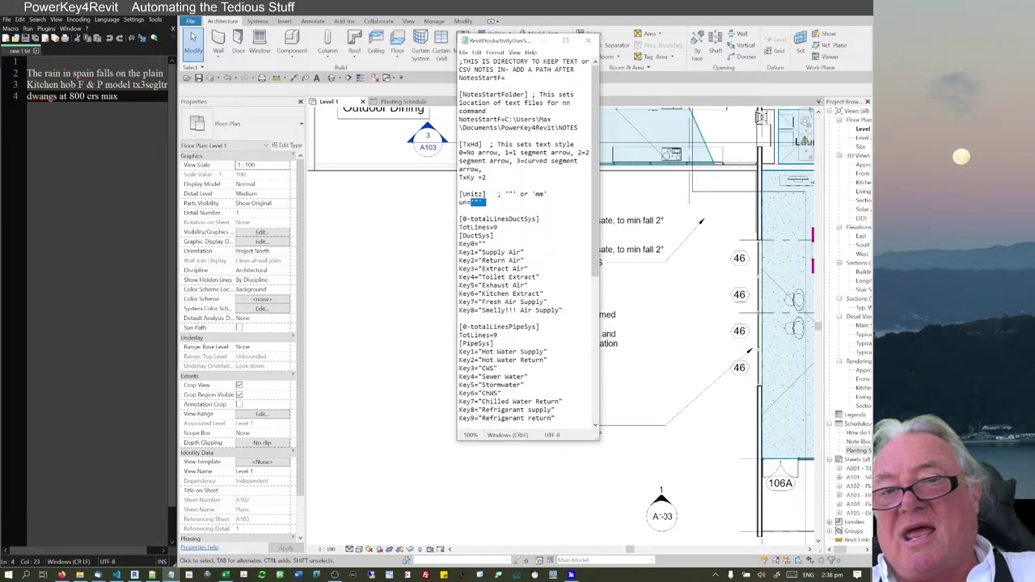
{"action": "left_click", "coordinate": [412, 275]}
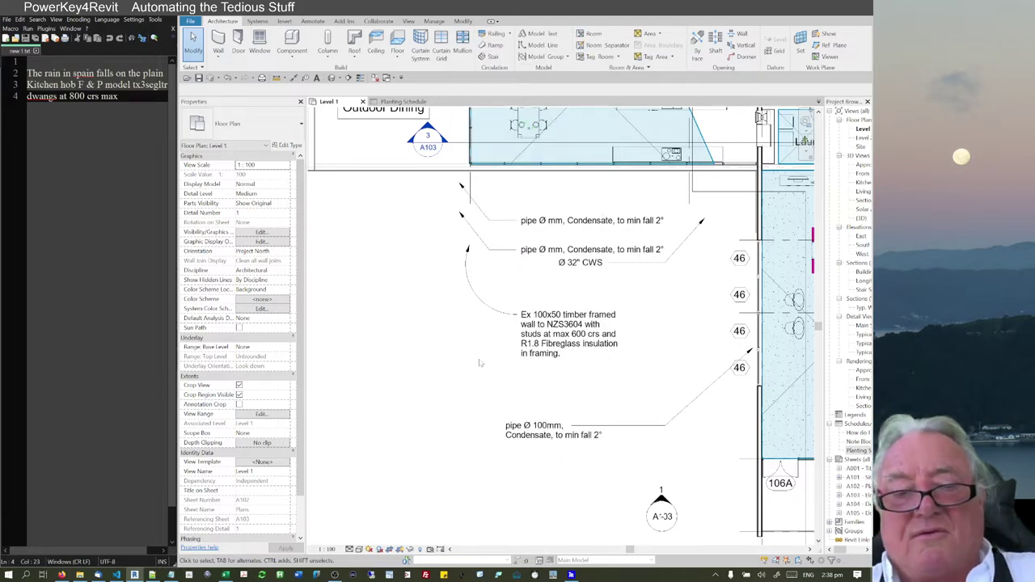
Step: Create a pipe note with diameter 2 and service CWS, placing its text beside the 100mm condensate note with a leader to the wall
{"action": "key", "text": "p"}
{"action": "key", "text": "n"}
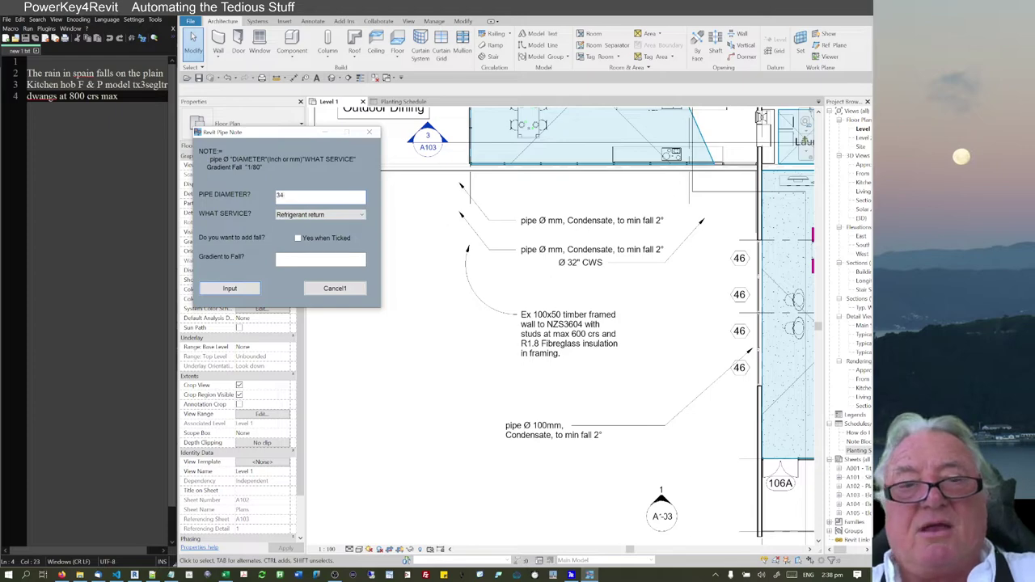
{"action": "key", "text": "ctrl+a"}
{"action": "type", "text": "2"}
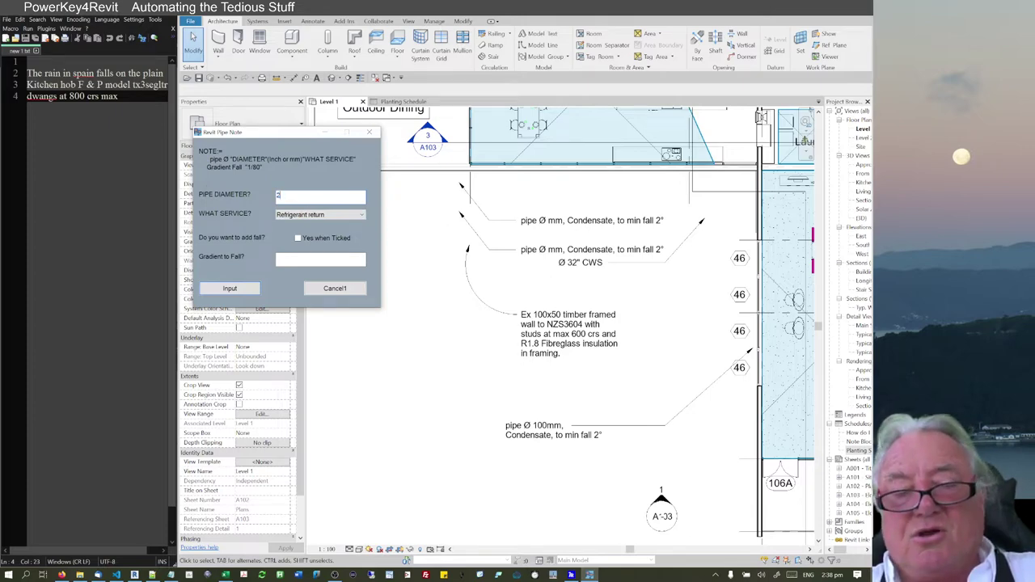
{"action": "left_click", "coordinate": [301, 215]}
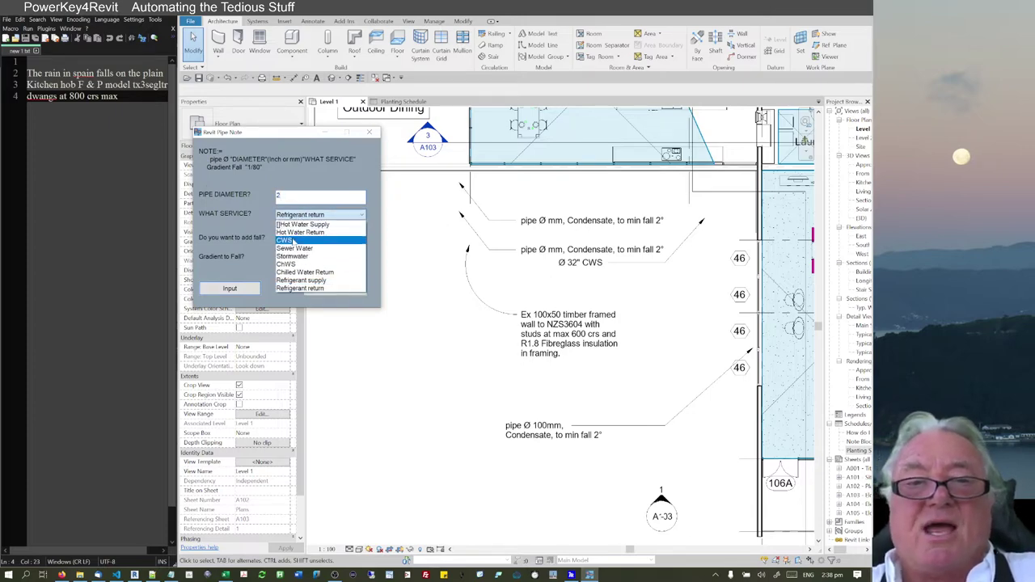
{"action": "left_click", "coordinate": [293, 241]}
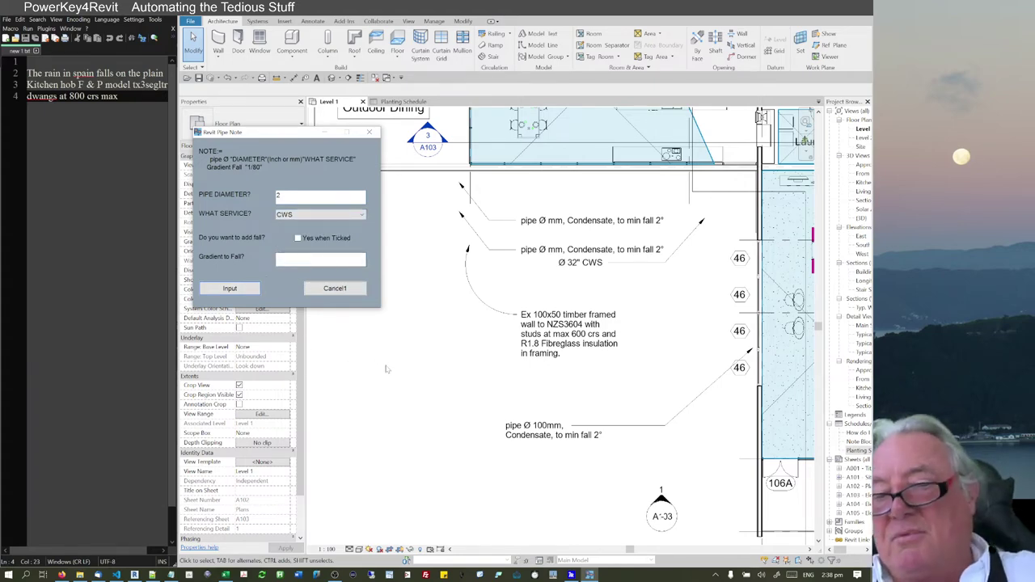
{"action": "key", "text": "Return"}
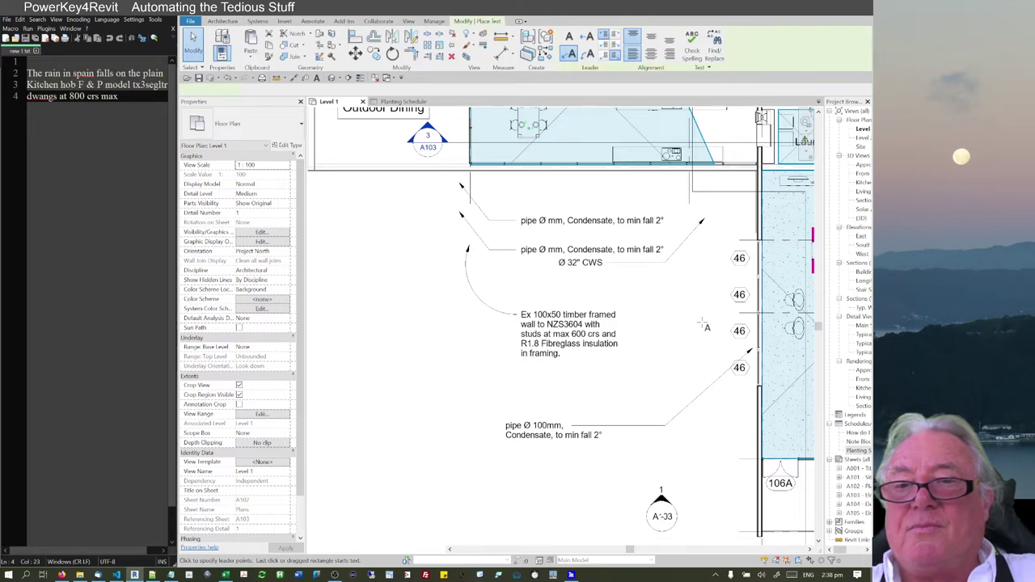
{"action": "left_click", "coordinate": [637, 410]}
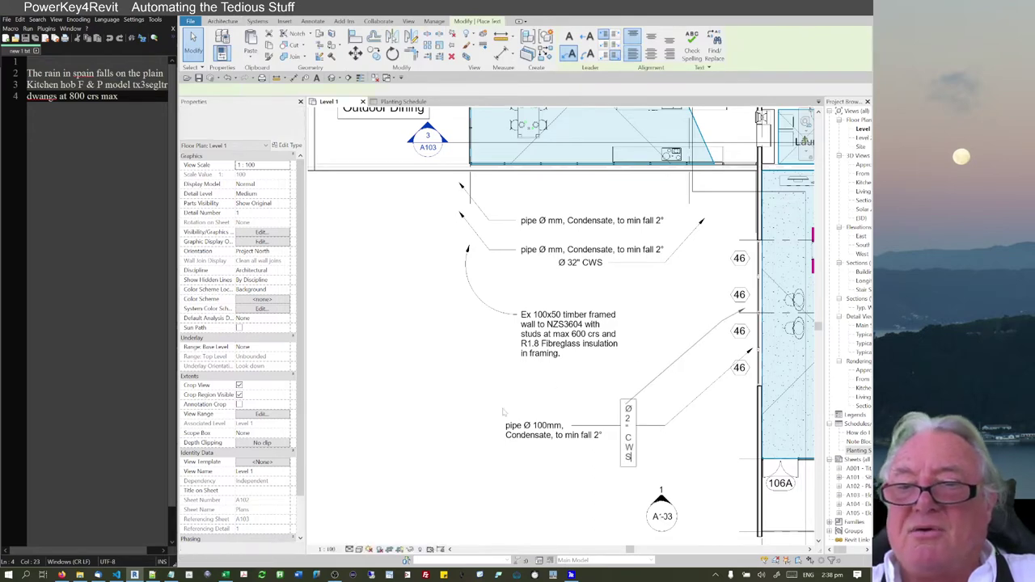
{"action": "left_click", "coordinate": [637, 430]}
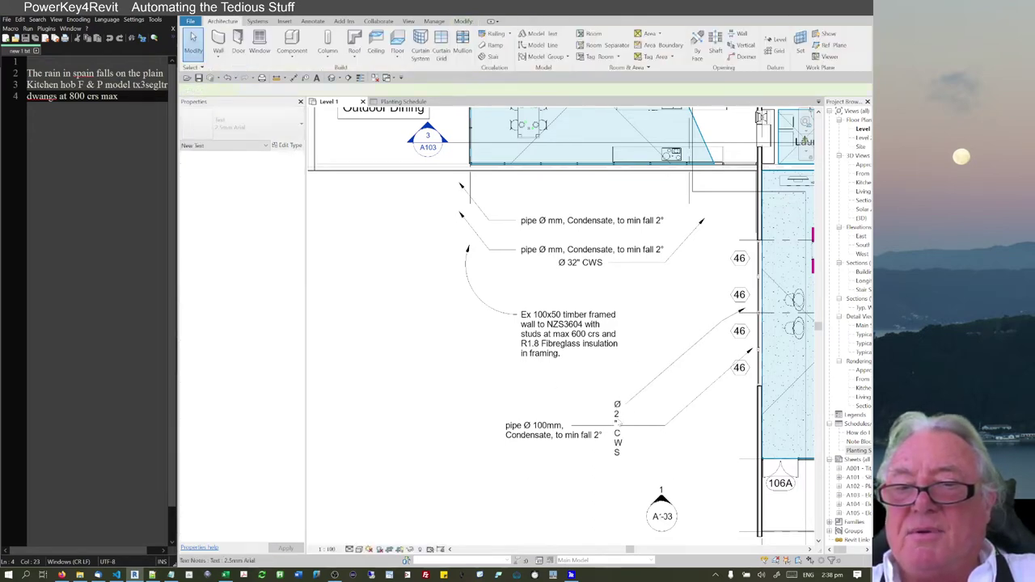
Step: Widen the Ø 2" CWS note to fit on one line, adjust its leader, and align it above the 100mm condensate note
{"action": "double_click", "coordinate": [619, 416]}
{"action": "left_click", "coordinate": [603, 498]}
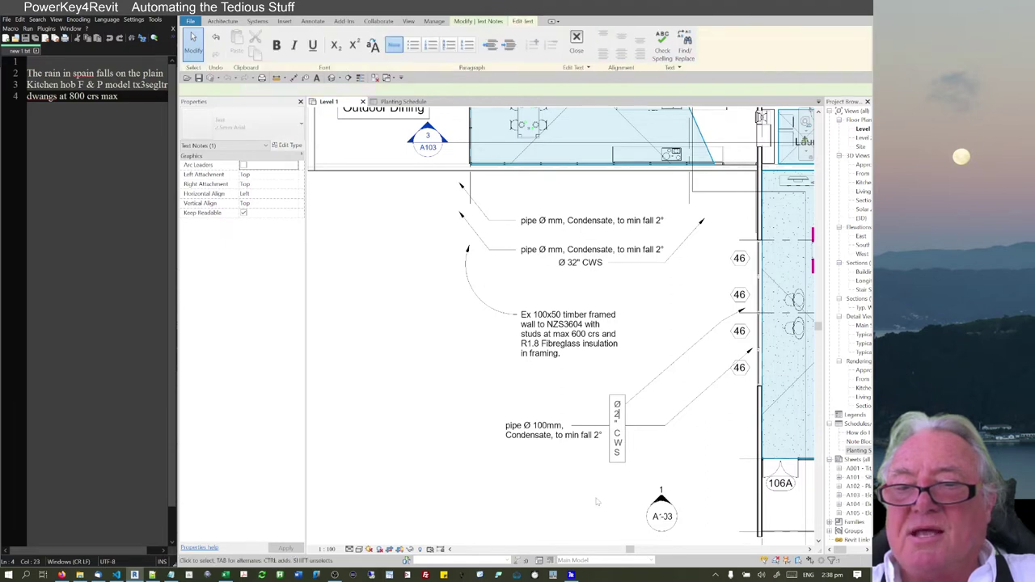
{"action": "left_click_drag", "start_coordinate": [625, 428], "coordinate": [690, 402]}
{"action": "left_click_drag", "start_coordinate": [721, 321], "coordinate": [716, 409]}
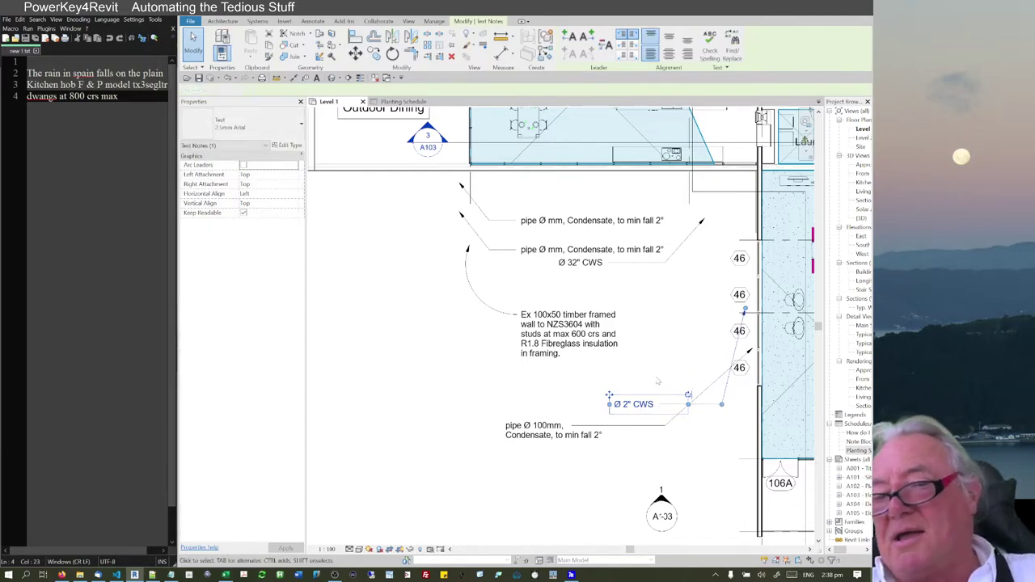
{"action": "key", "text": "Escape"}
{"action": "left_click_drag", "start_coordinate": [612, 413], "coordinate": [503, 408]}
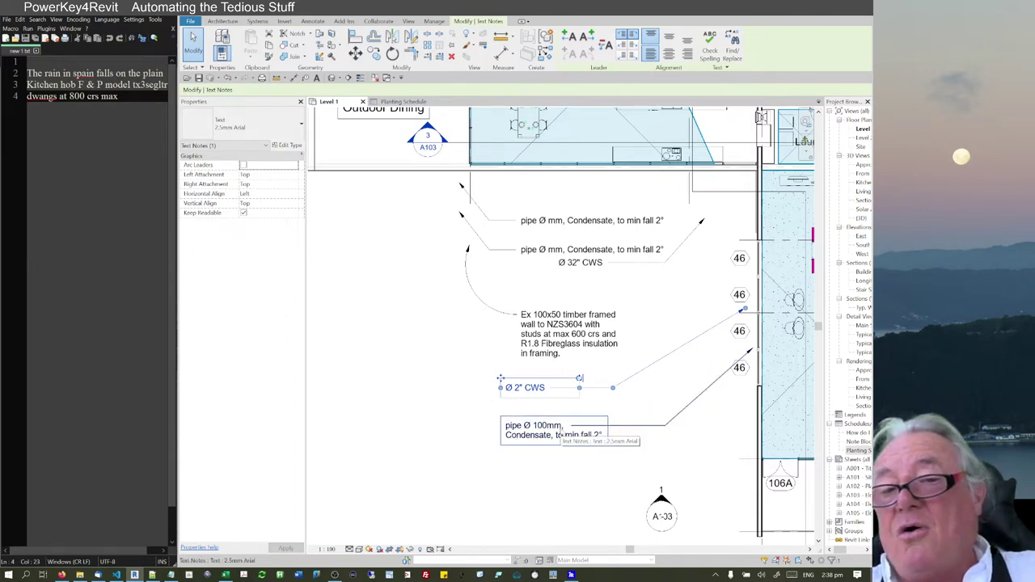
{"action": "left_click", "coordinate": [433, 423]}
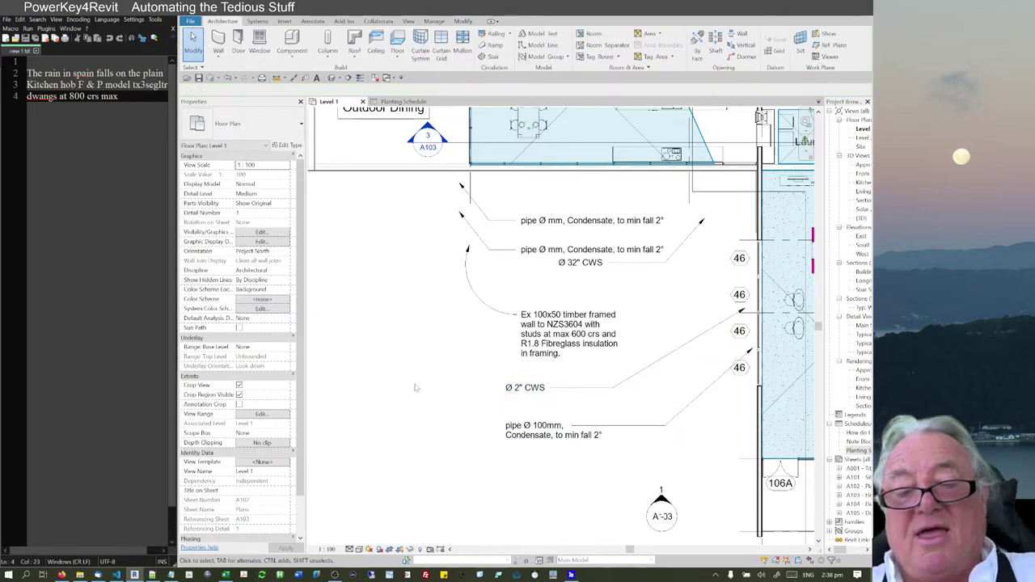
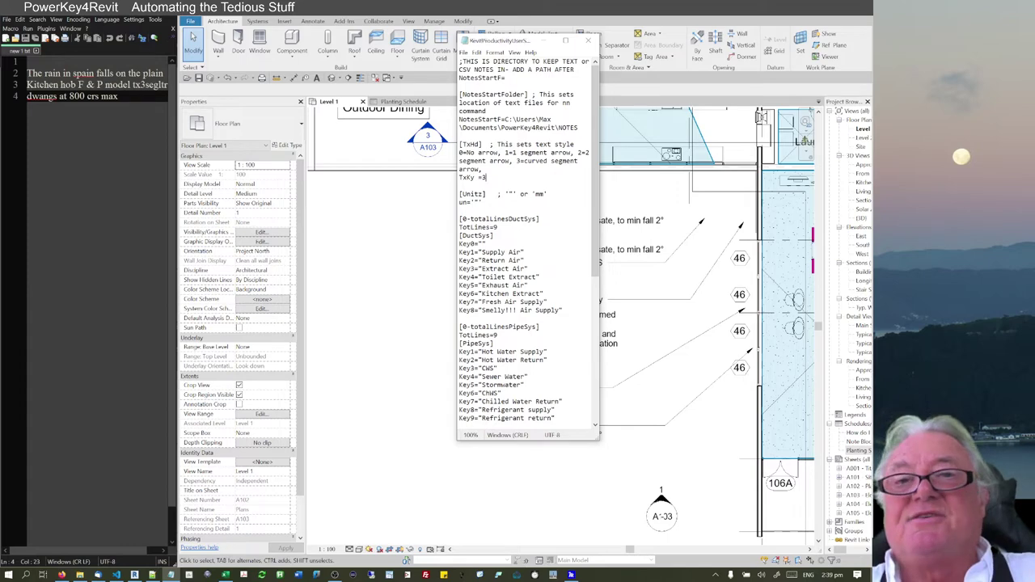
Step: Return to Revit and start a text note with a curved leader below the 100mm condensate note
{"action": "left_click", "coordinate": [543, 41]}
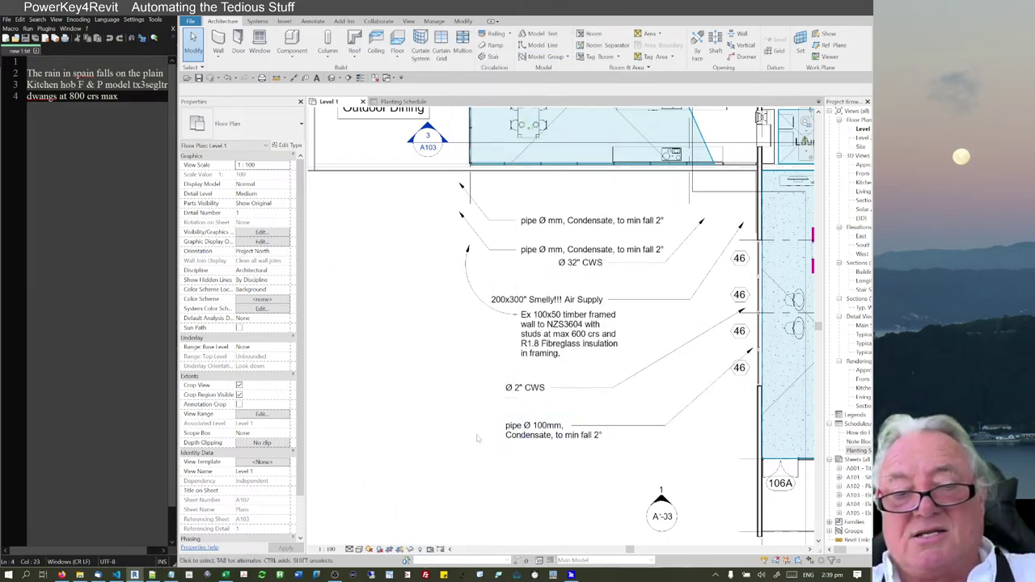
{"action": "key", "text": "t"}
{"action": "key", "text": "x"}
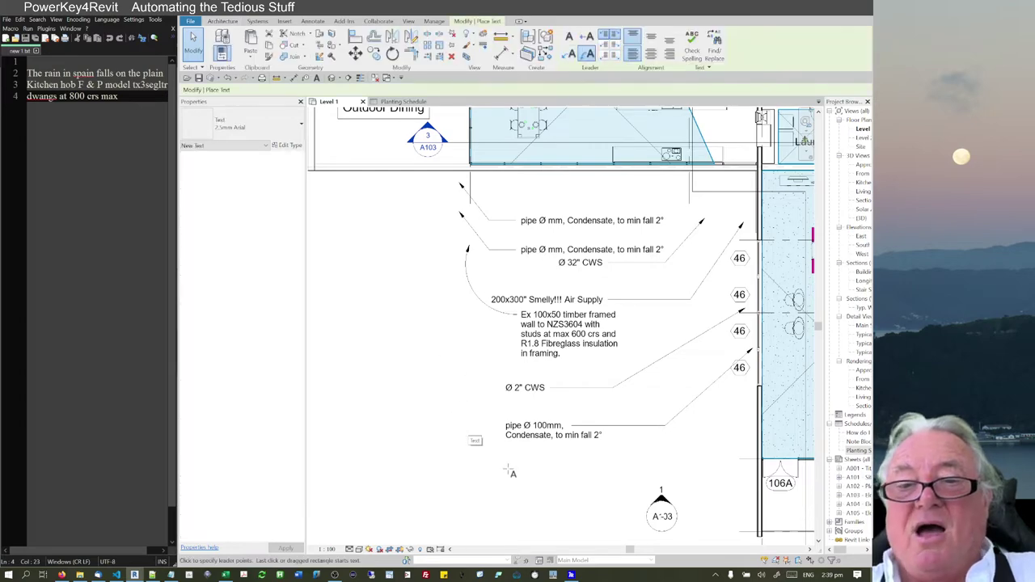
{"action": "left_click", "coordinate": [506, 469]}
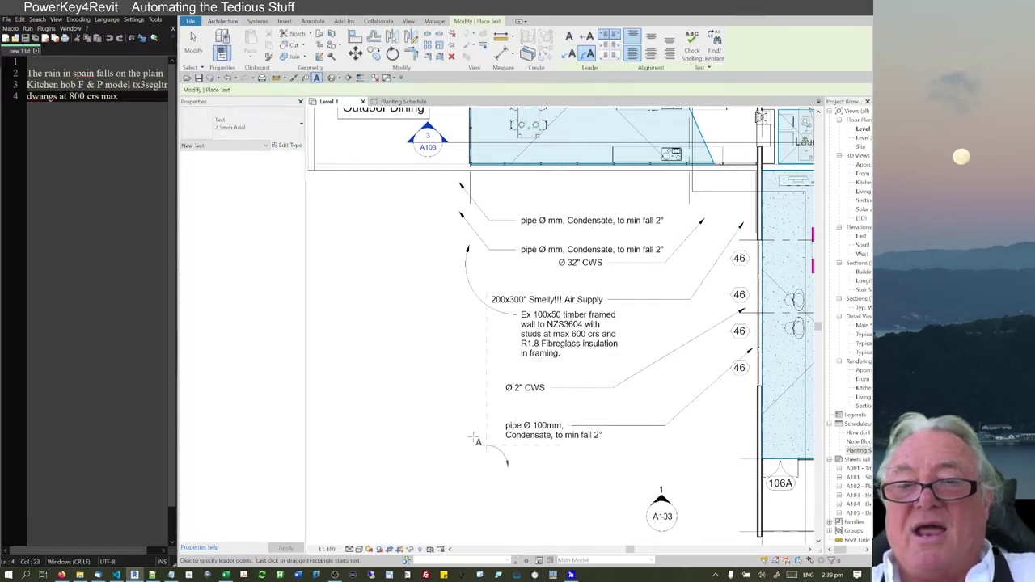
{"action": "left_click", "coordinate": [439, 503]}
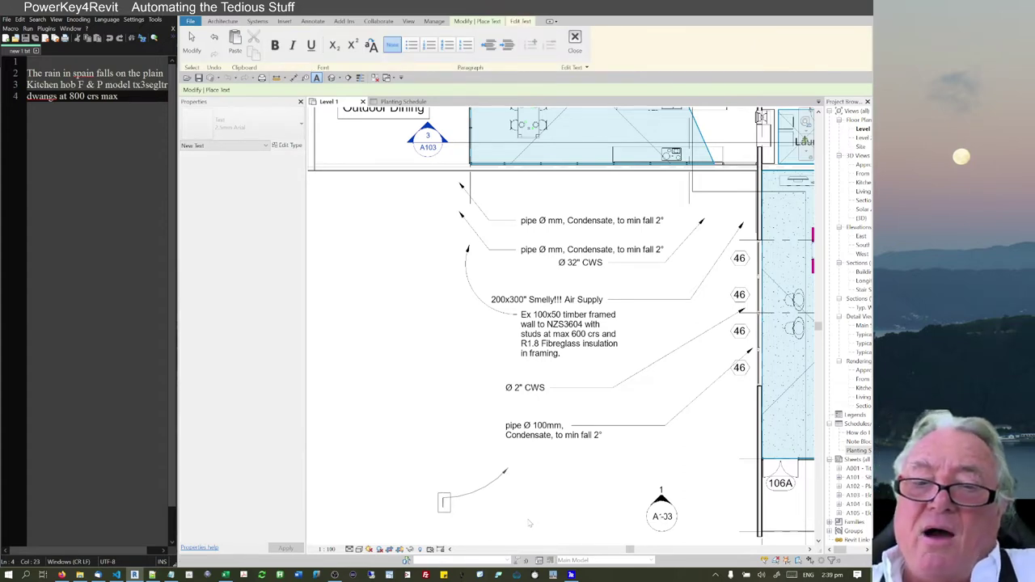
Step: Insert a diameter symbol from Revit's built-in symbols and complete the note text as "Ø32mm pipe cws wains"
{"action": "right_click", "coordinate": [444, 503]}
{"action": "mouse_move", "coordinate": [466, 418]}
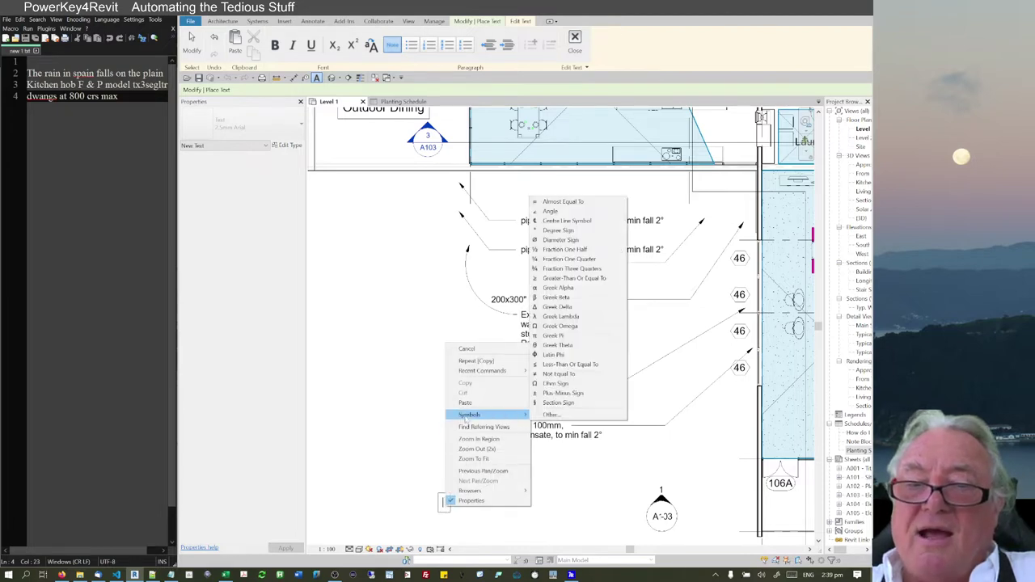
{"action": "left_click", "coordinate": [582, 240]}
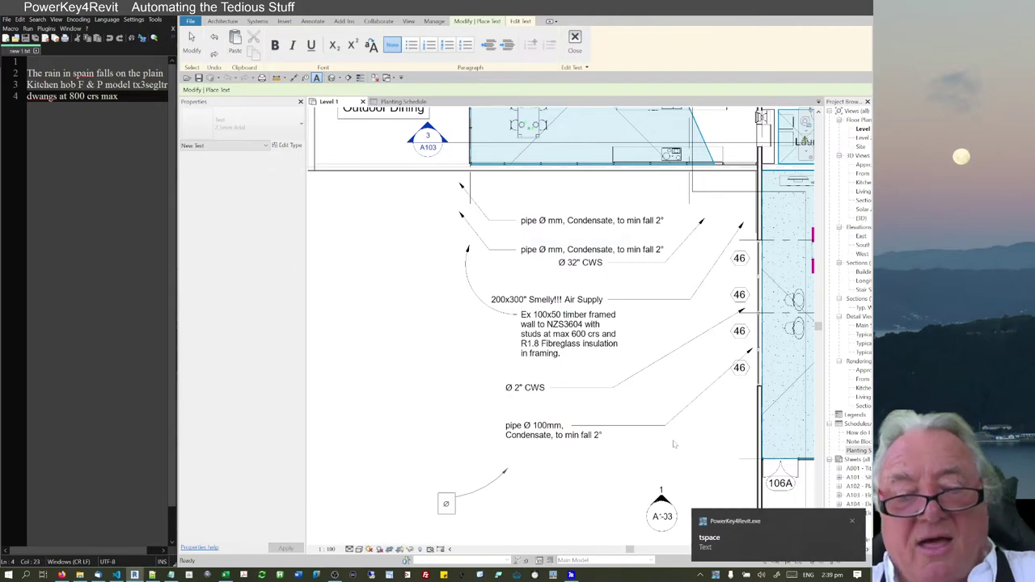
{"action": "type", "text": "32mm"}
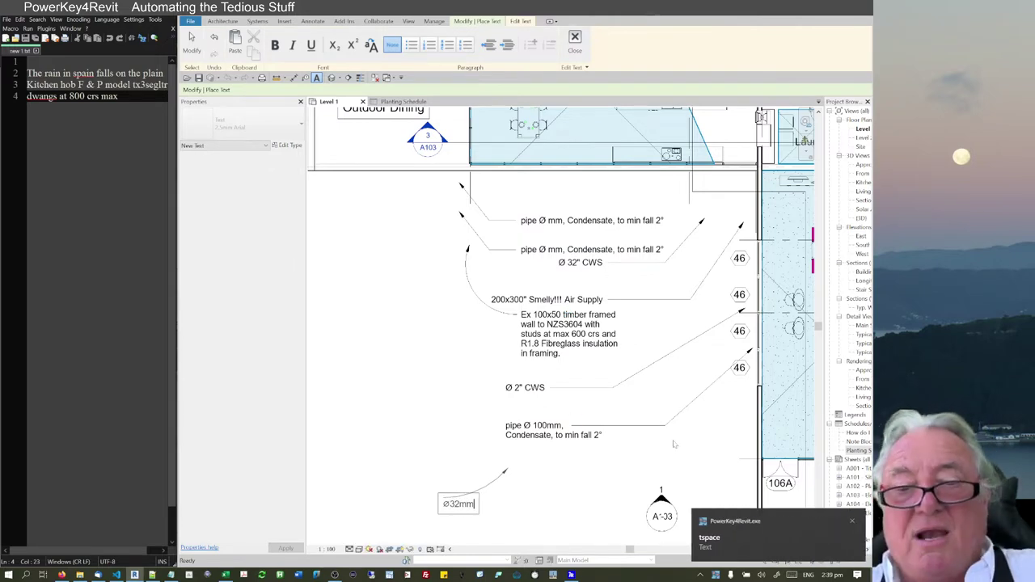
{"action": "type", "text": " pip"}
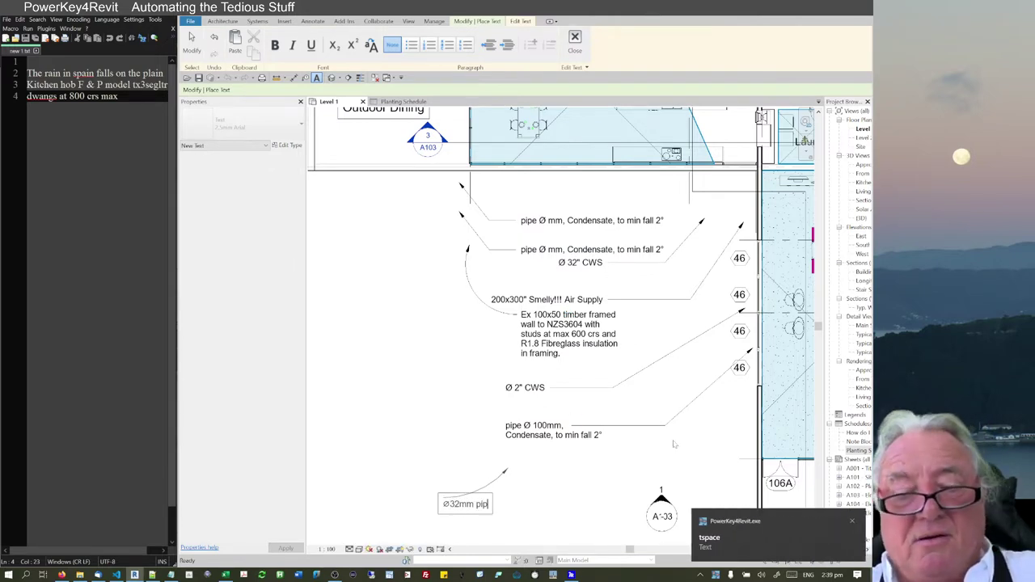
{"action": "type", "text": "e cws"}
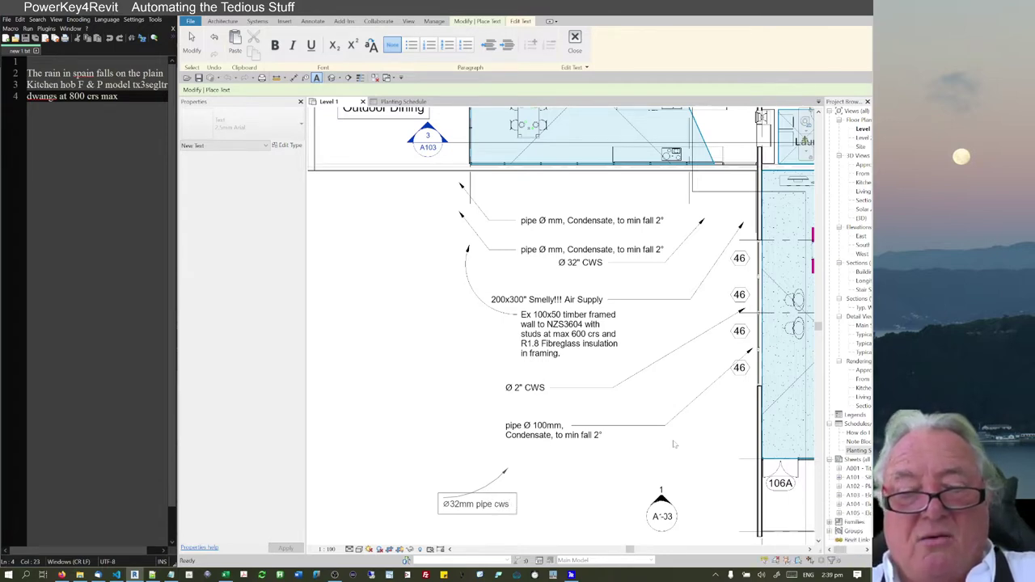
{"action": "type", "text": " wains"}
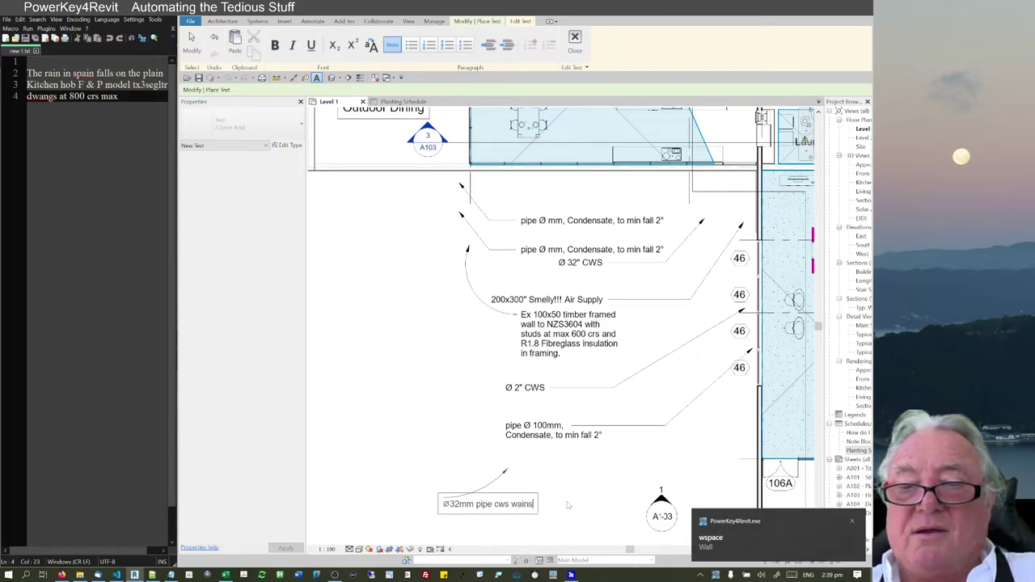
{"action": "left_click", "coordinate": [567, 506]}
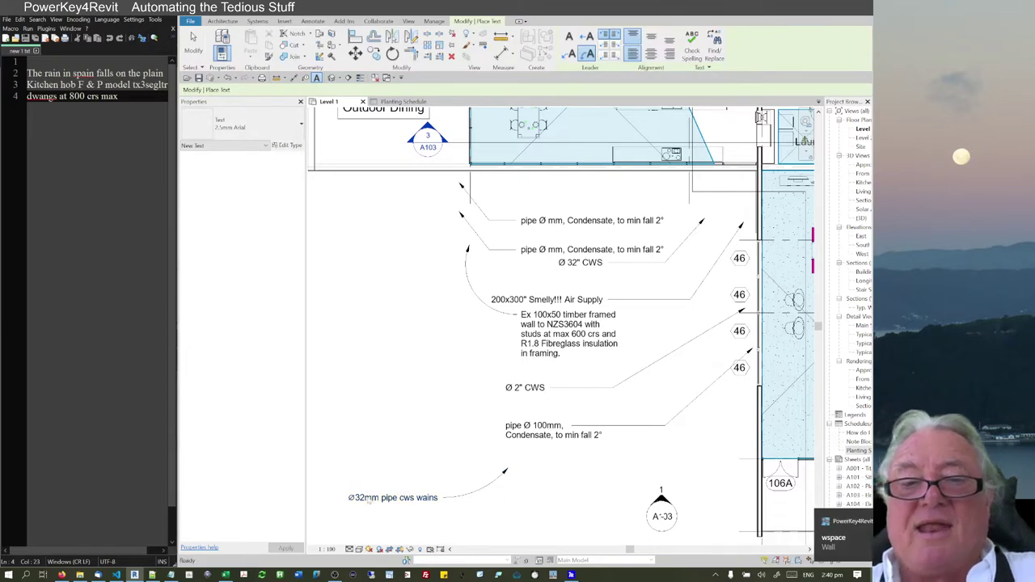
Step: Replace the entire text of the curved-leader note with a diameter symbol using the "dia" text shortcut
{"action": "key", "text": "Escape"}
{"action": "left_click", "coordinate": [411, 497]}
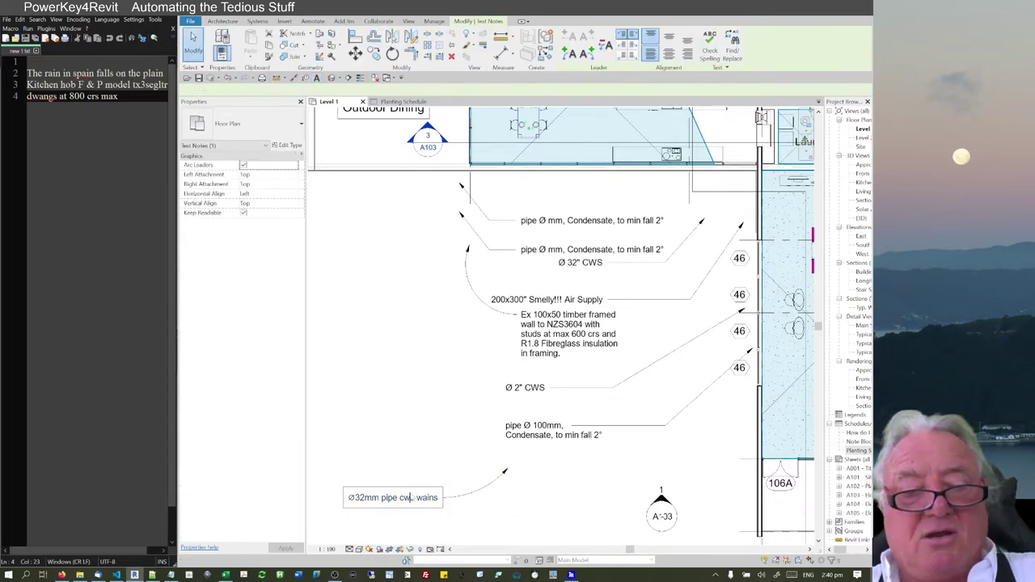
{"action": "double_click", "coordinate": [411, 498]}
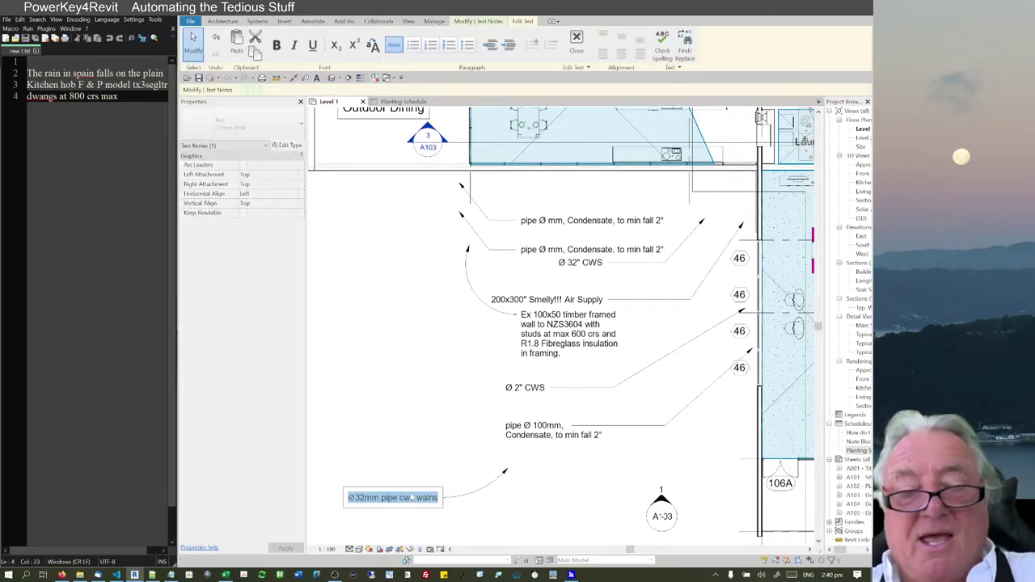
{"action": "type", "text": "dia"}
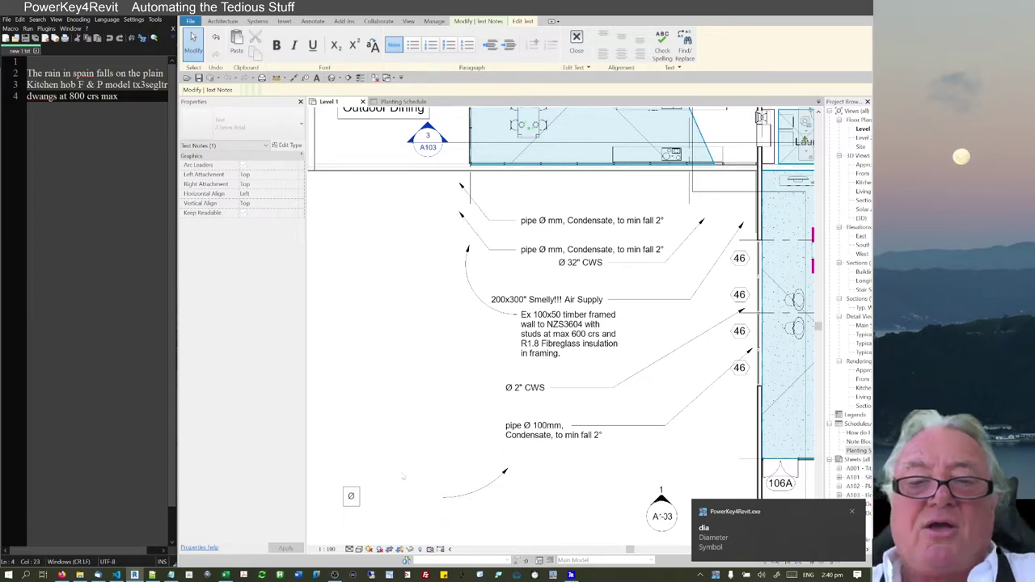
{"action": "right_click", "coordinate": [352, 495]}
{"action": "mouse_move", "coordinate": [369, 400]}
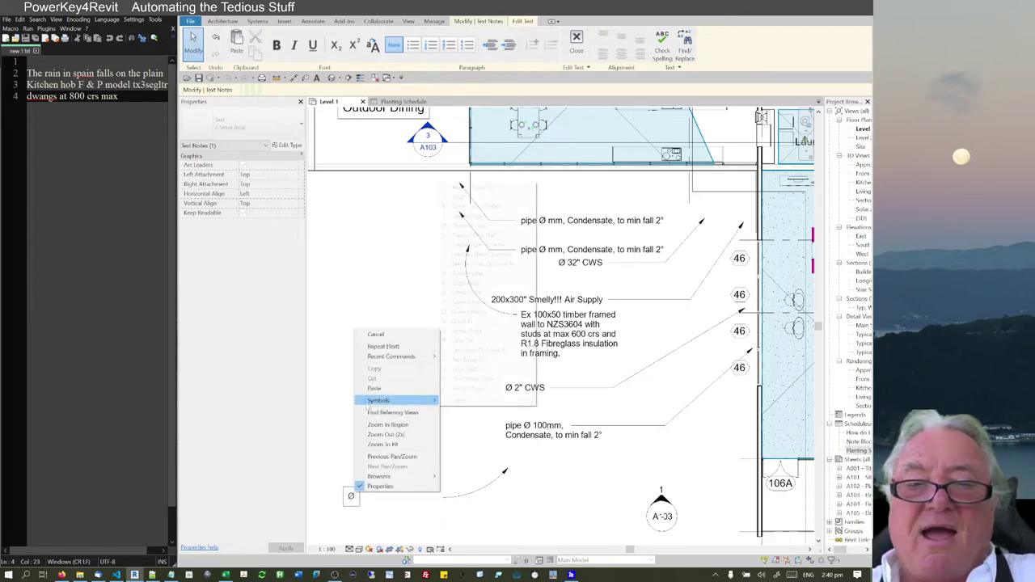
{"action": "left_click", "coordinate": [413, 249]}
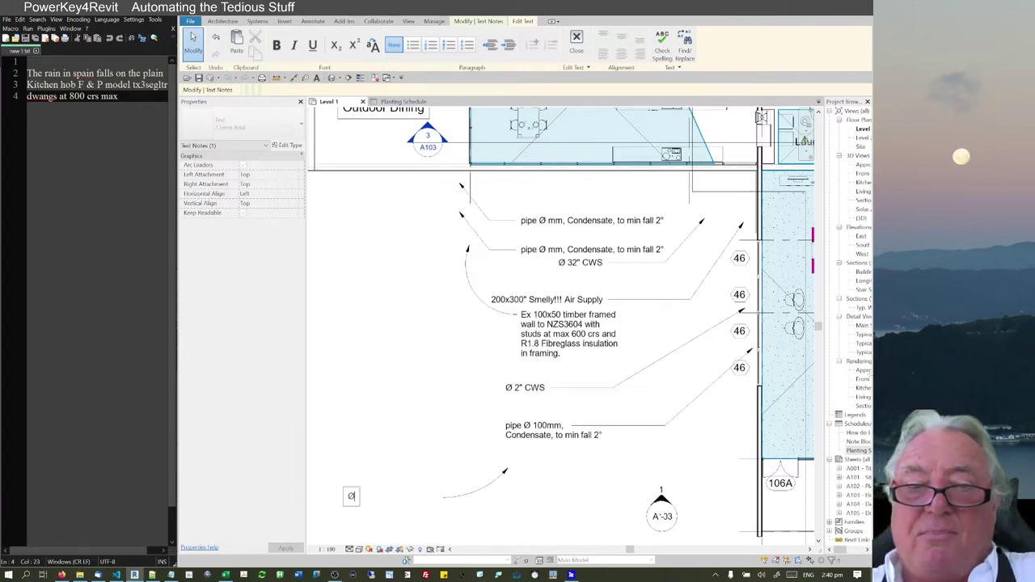
Step: Add 1 ½" after the diameter symbol in the curved-leader note, using the fraction shortcut for the ½
{"action": "type", "text": "1"}
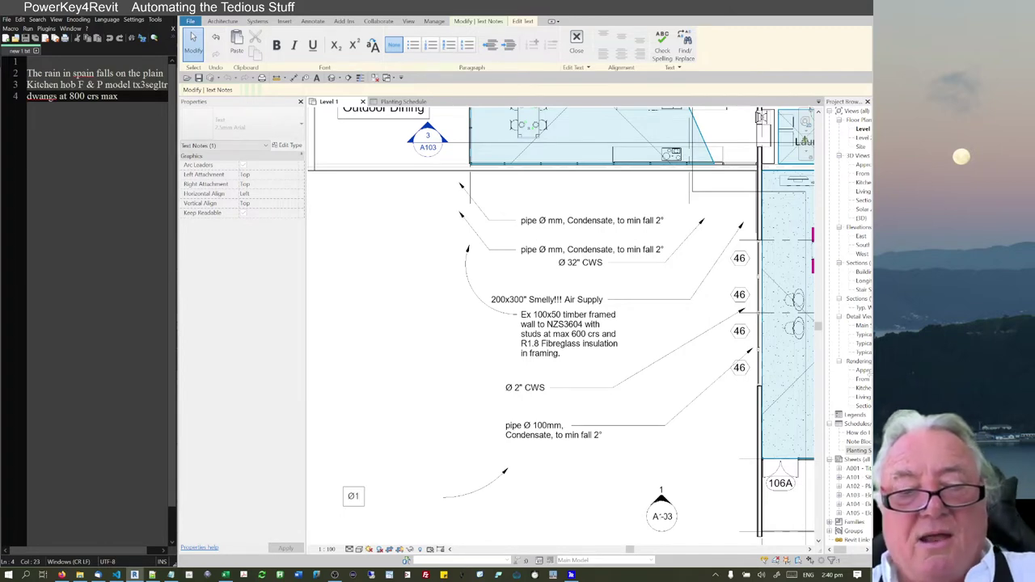
{"action": "type", "text": "1/2"}
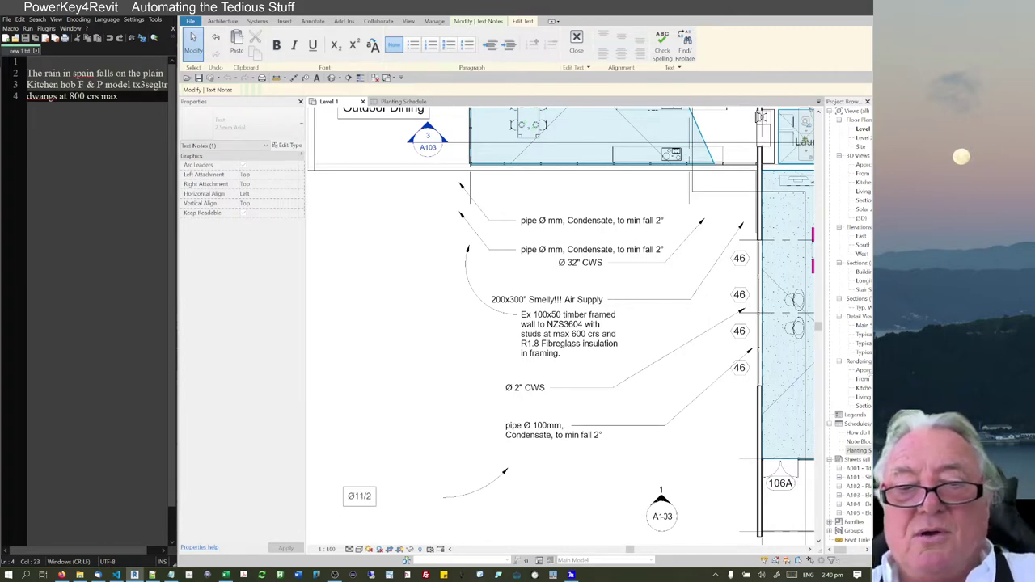
{"action": "key", "text": "BackSpace"}
{"action": "key", "text": "BackSpace"}
{"action": "key", "text": "BackSpace"}
{"action": "key", "text": "BackSpace"}
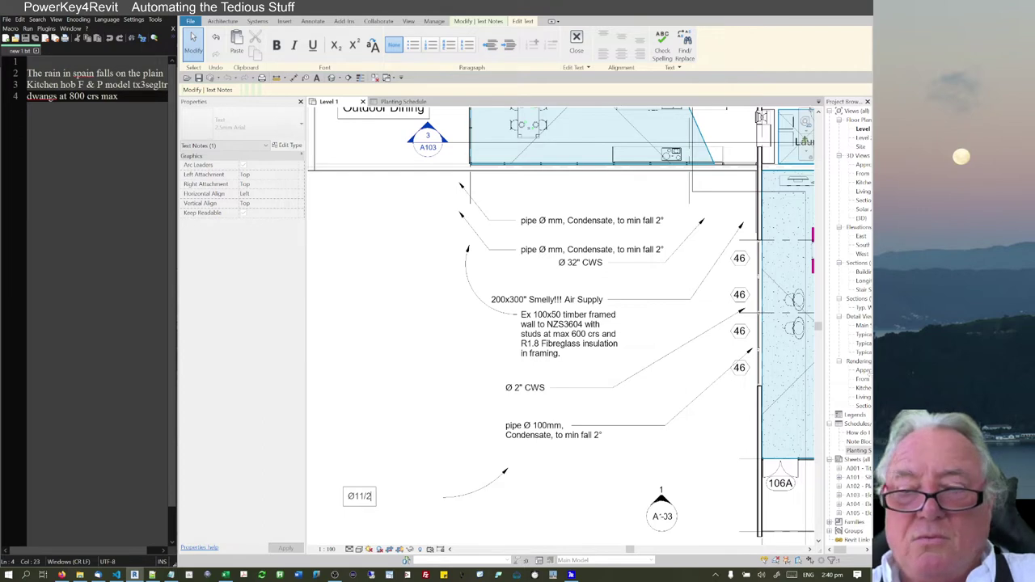
{"action": "type", "text": "1 ½"}
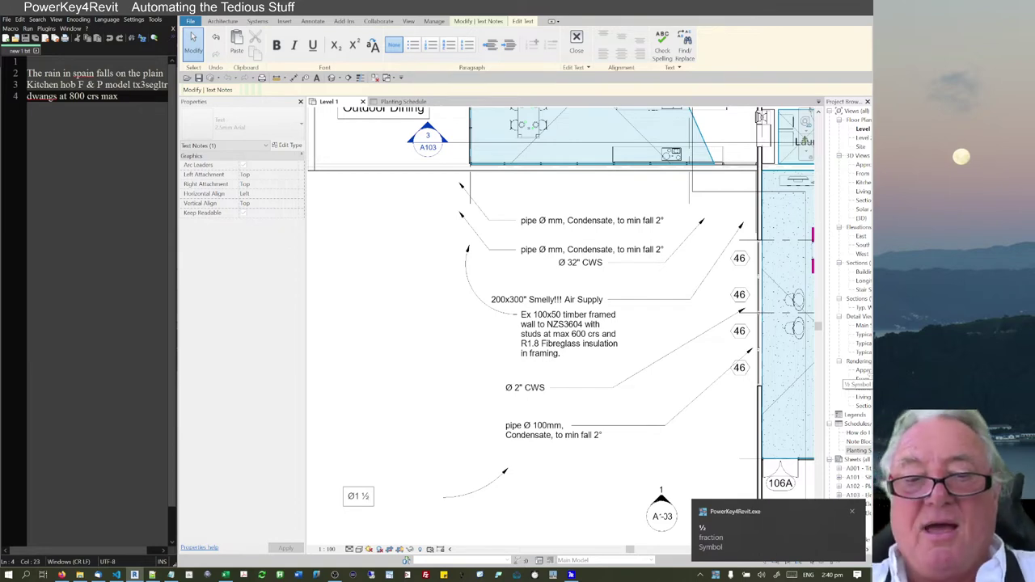
{"action": "type", "text": "\""}
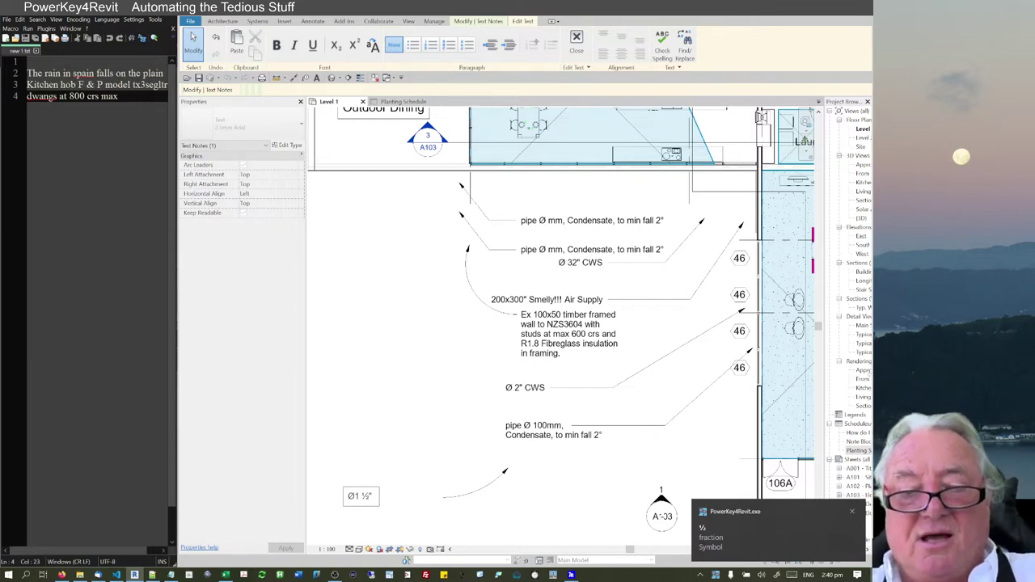
Step: Complete the curved-leader note with "pipe drain to fw" and finish editing it
{"action": "type", "text": " pipe"}
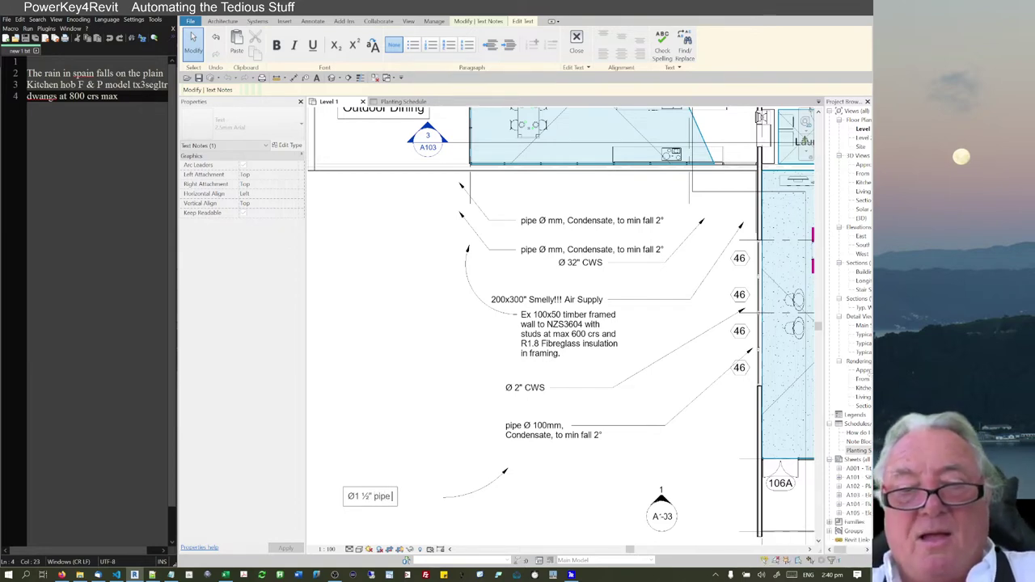
{"action": "type", "text": " drain to"}
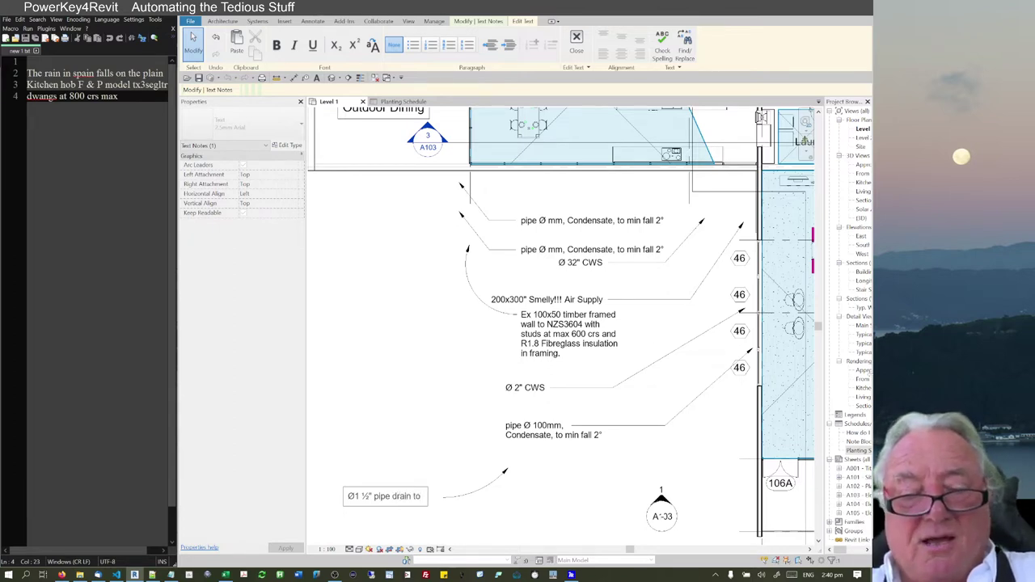
{"action": "type", "text": " fw"}
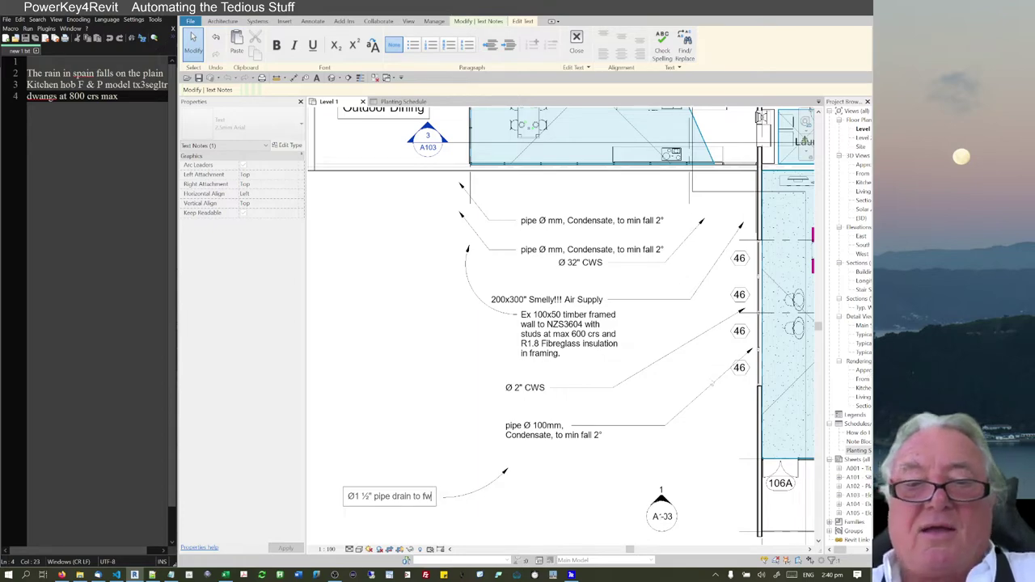
{"action": "left_click", "coordinate": [420, 382]}
Step: Select the ½ fraction in the pipe drain note as a single character
{"action": "scroll", "coordinate": [356, 513], "scroll_direction": "up", "scroll_amount": 3}
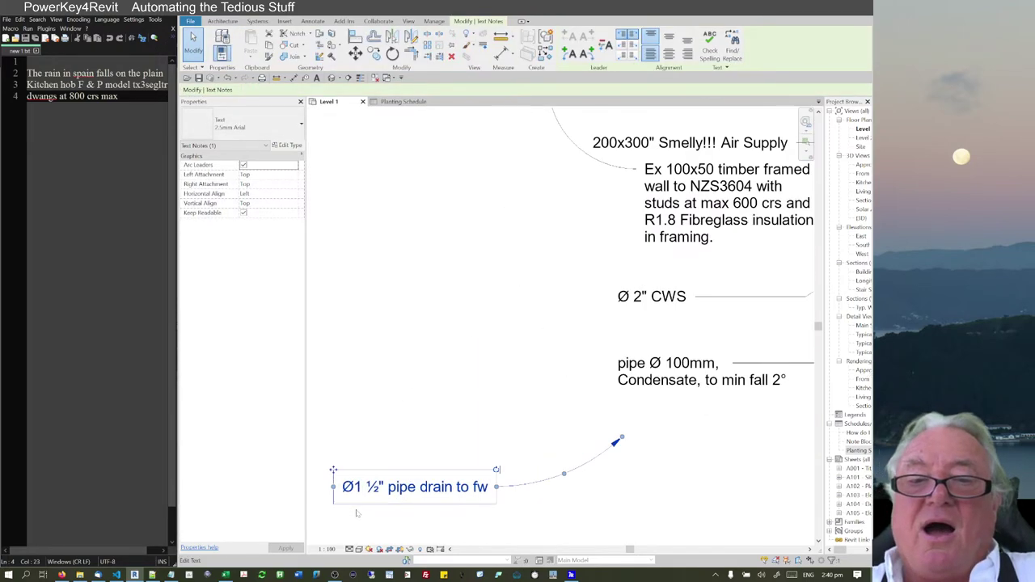
{"action": "scroll", "coordinate": [508, 372], "scroll_direction": "up", "scroll_amount": 3}
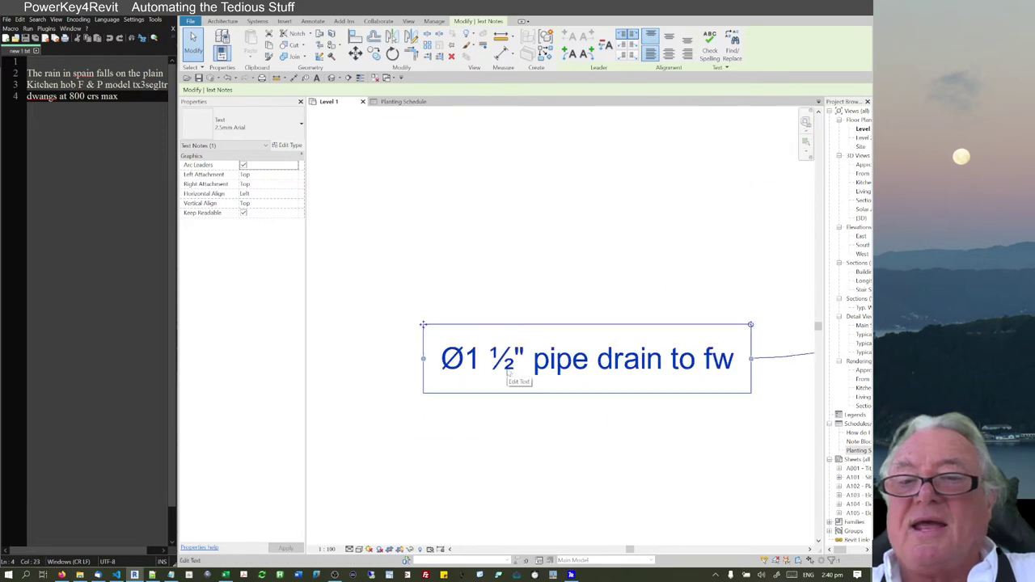
{"action": "left_click", "coordinate": [507, 371]}
{"action": "double_click", "coordinate": [501, 363]}
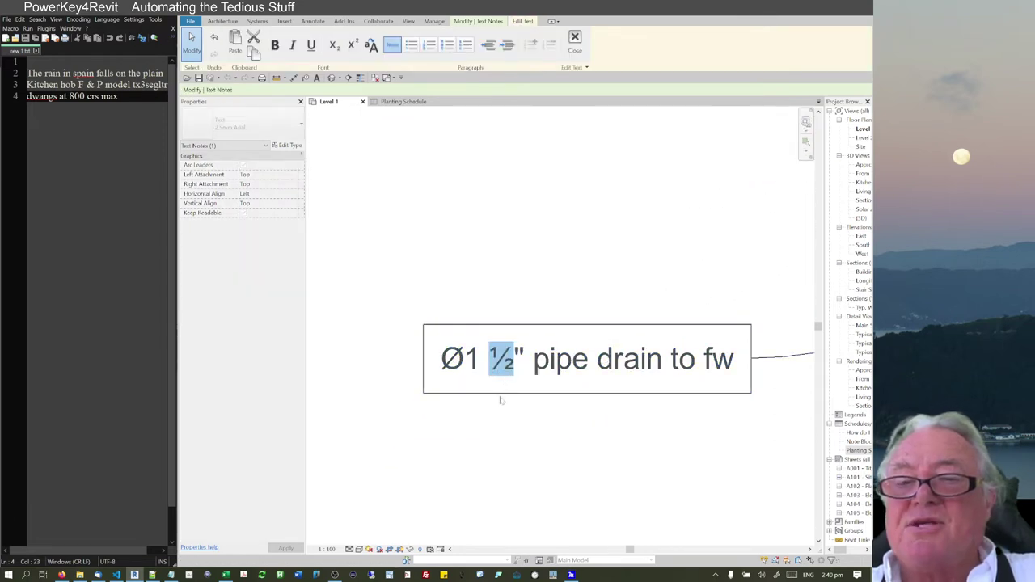
{"action": "left_click", "coordinate": [502, 389]}
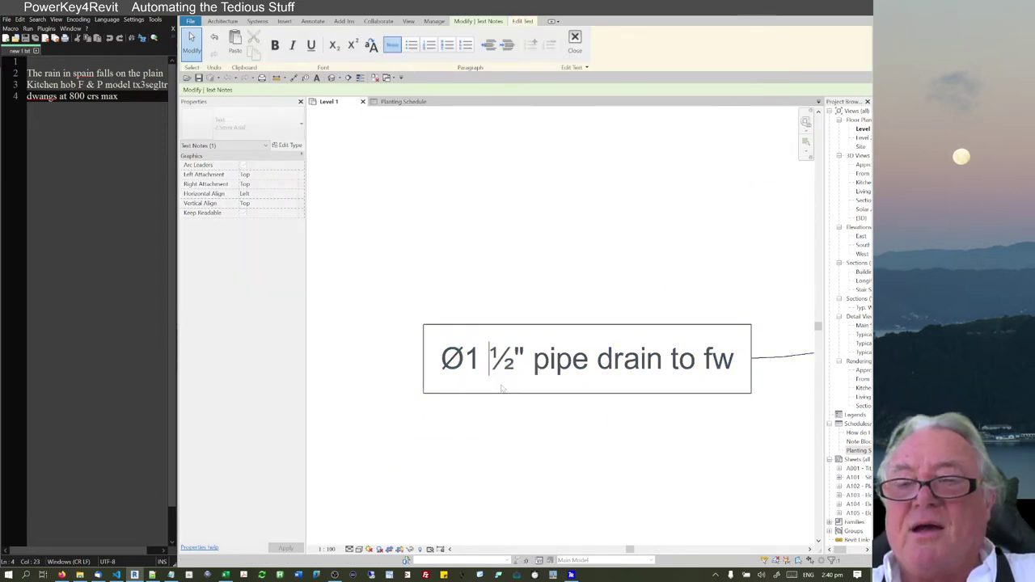
{"action": "double_click", "coordinate": [498, 369]}
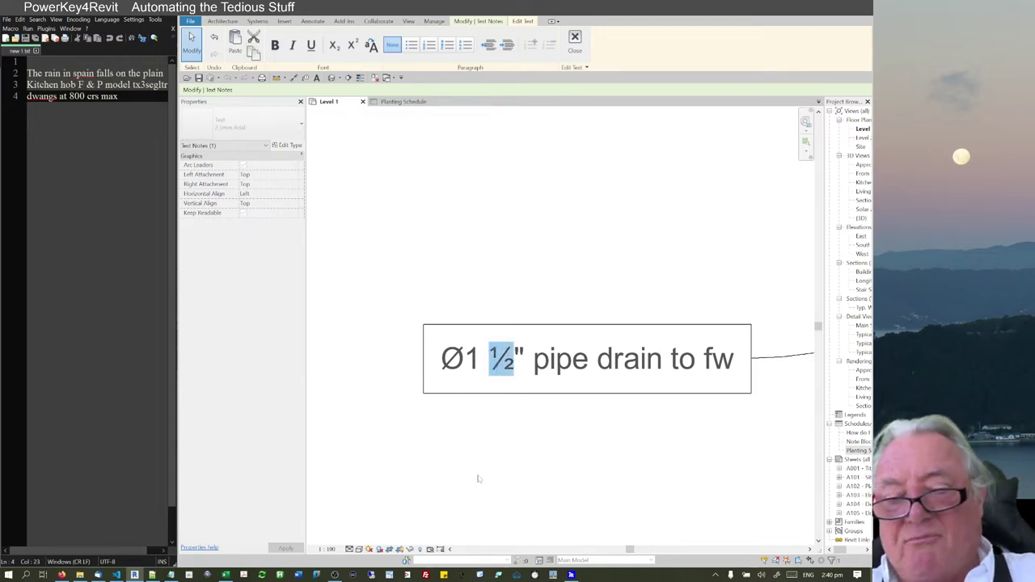
Step: Display the PowerKey4Revit shortcut list with the "hlp" shortcut, and close it after reviewing the symbol shortcuts
{"action": "type", "text": "hlp"}
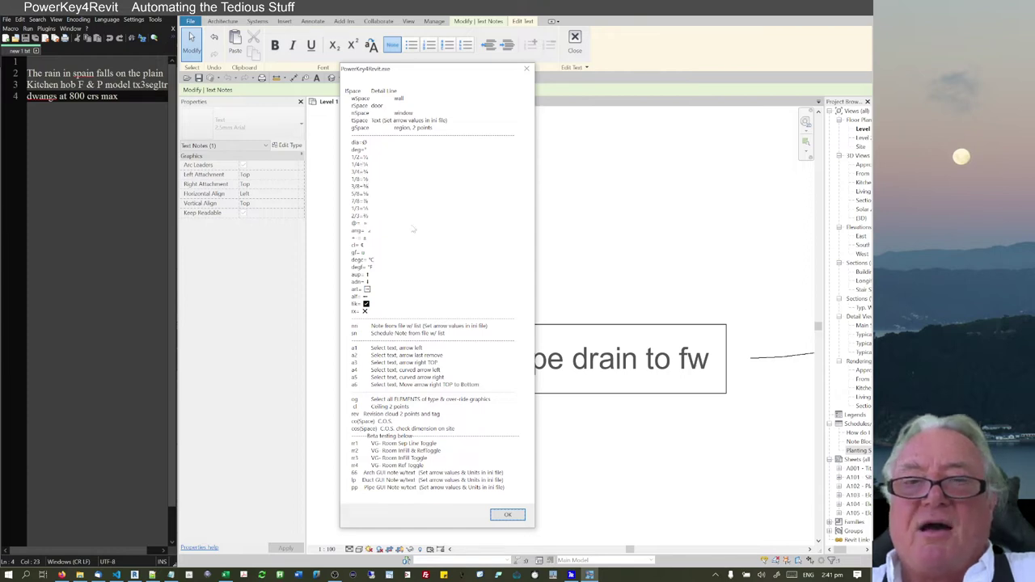
{"action": "left_click", "coordinate": [517, 515]}
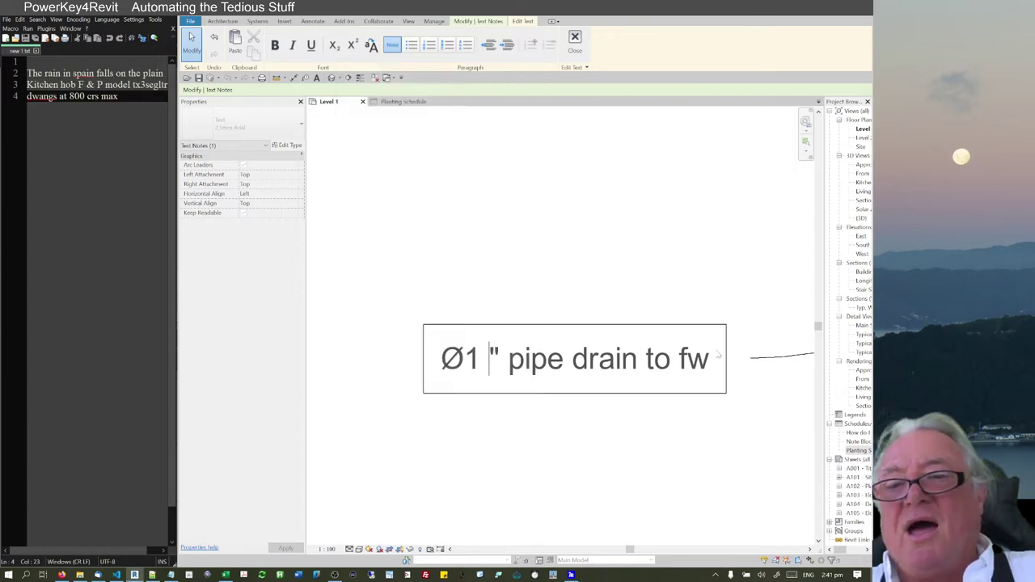
Step: Finish editing the pipe drain note and try the "deg" degree symbol shortcut on it
{"action": "key", "text": "Escape"}
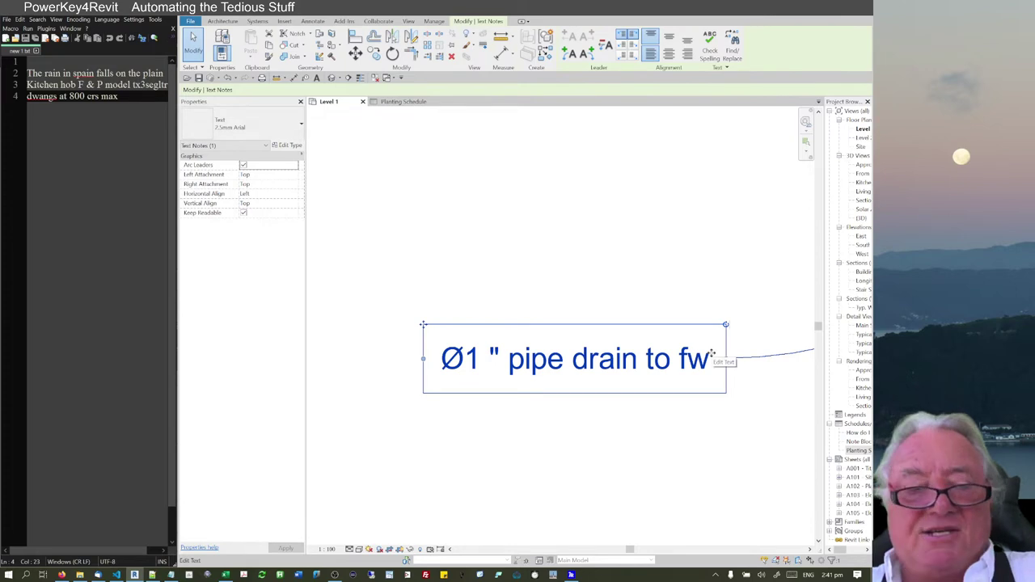
{"action": "key", "text": "d"}
{"action": "key", "text": "e"}
{"action": "key", "text": "g"}
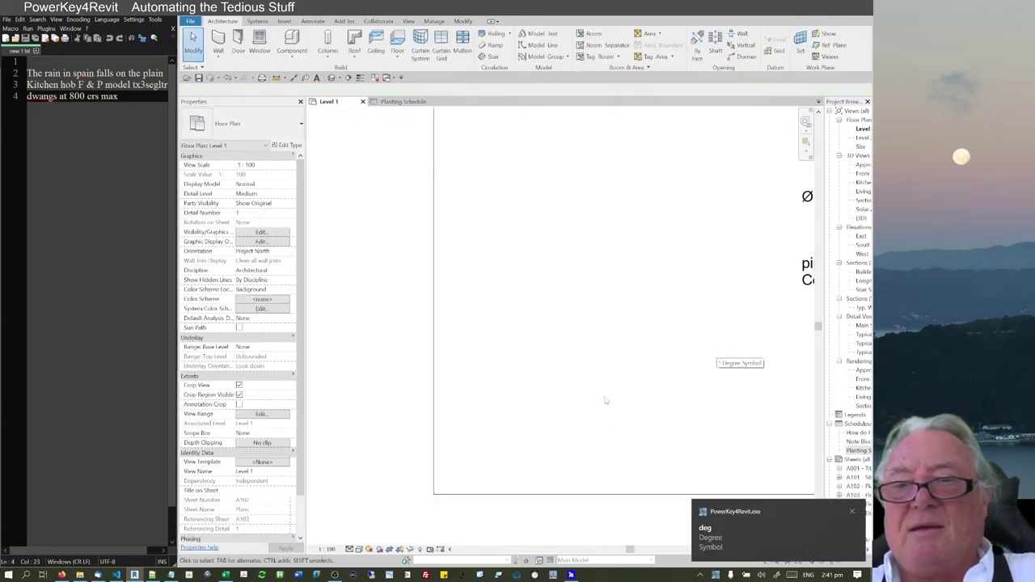
Step: Append "temp 45 °C °F" to the Ø 2" CWS note, using the "degc" and "degf" shortcuts for the symbols
{"action": "middle_click_drag", "start_coordinate": [672, 388], "coordinate": [452, 354]}
{"action": "scroll", "coordinate": [485, 340], "scroll_direction": "up", "scroll_amount": 1}
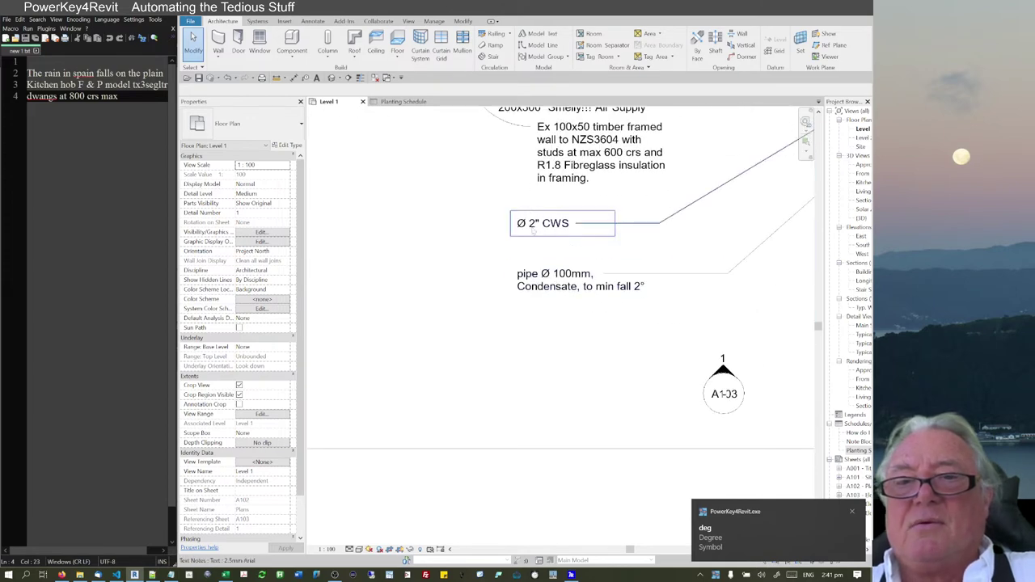
{"action": "left_click", "coordinate": [535, 226]}
{"action": "double_click", "coordinate": [562, 224]}
{"action": "type", "text": "te"}
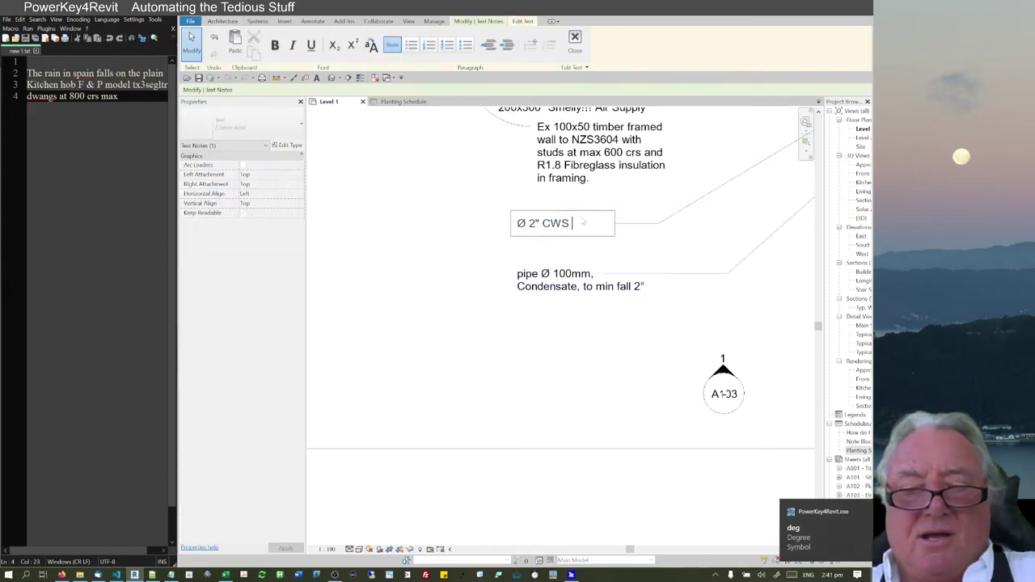
{"action": "type", "text": "mp "}
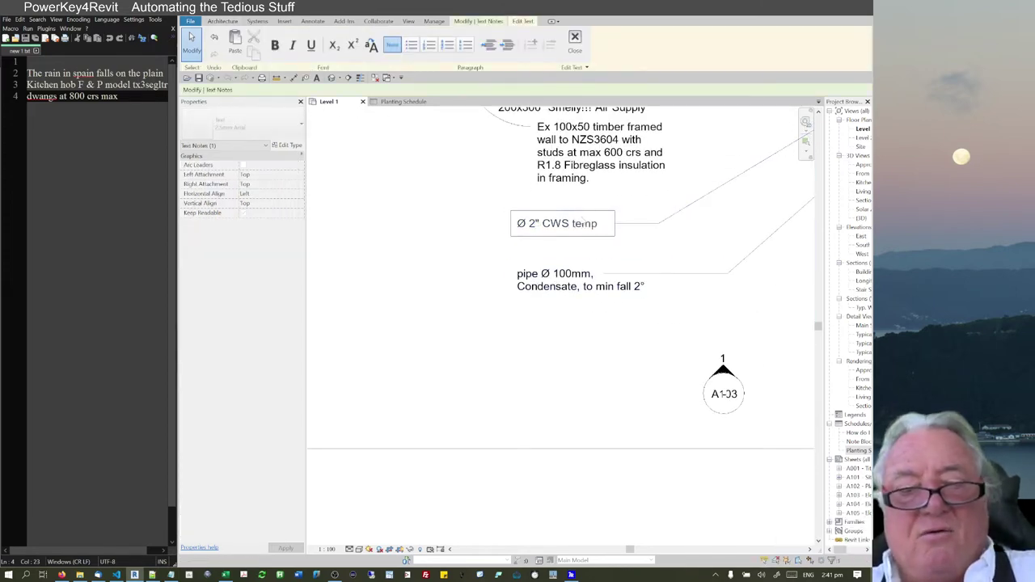
{"action": "type", "text": "45 de"}
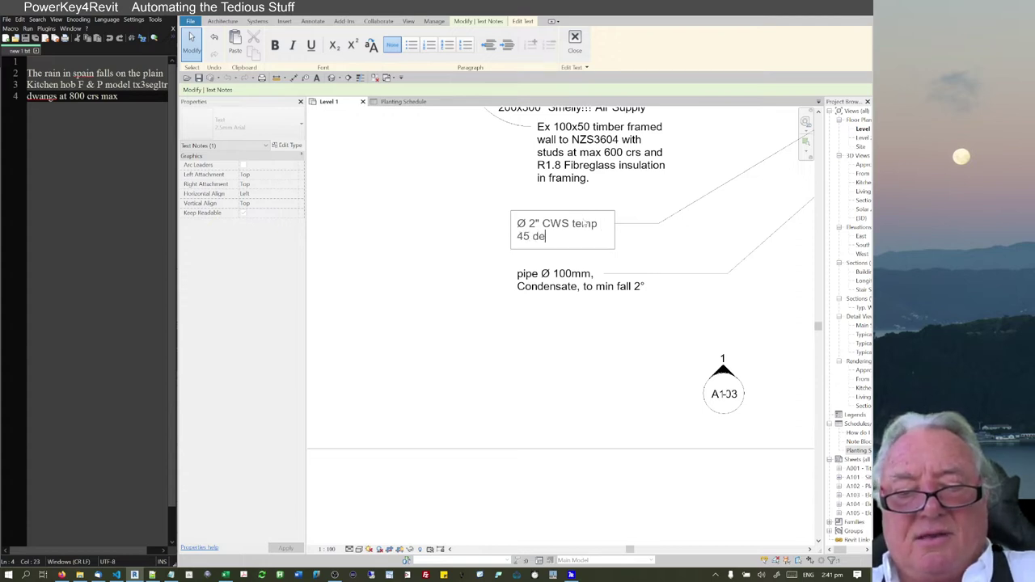
{"action": "type", "text": "g"}
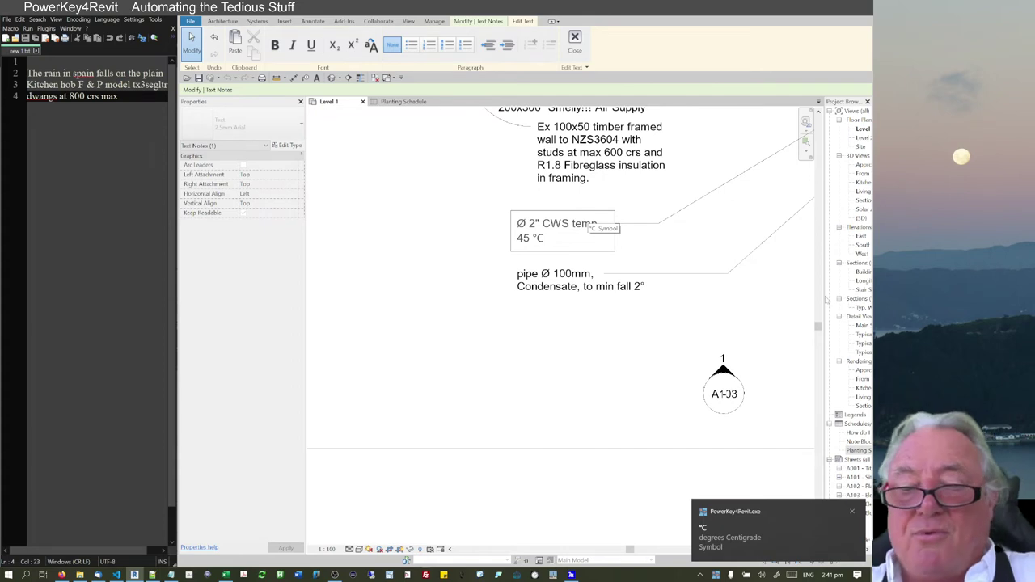
{"action": "type", "text": " de"}
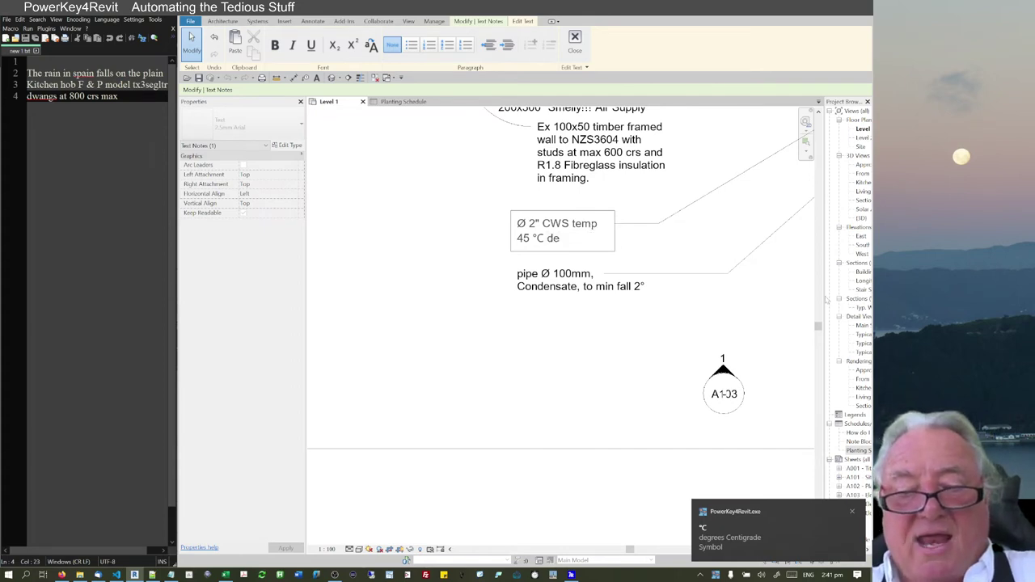
{"action": "type", "text": "gf"}
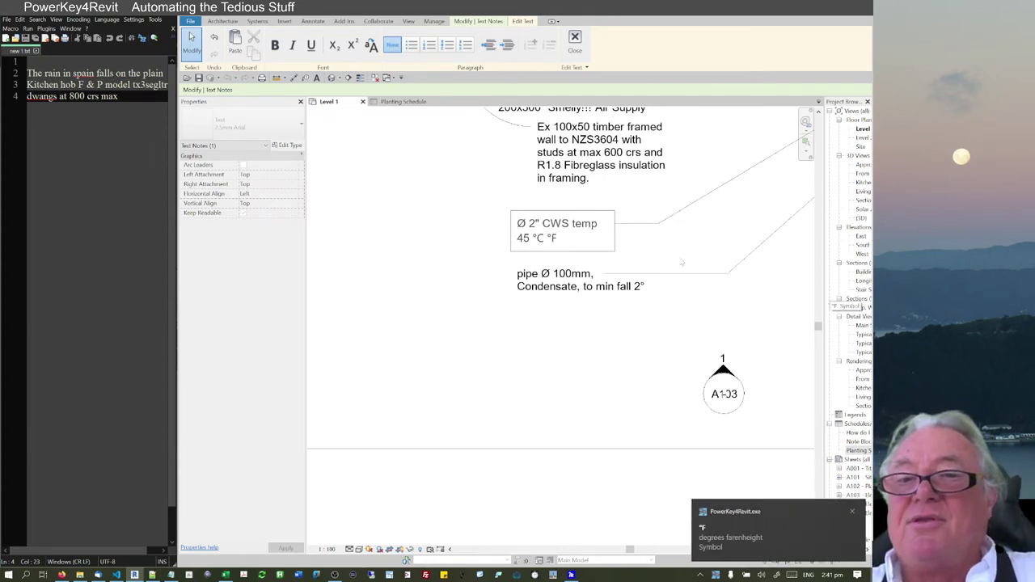
Step: Delete the Ø 2" CWS note above the 100mm condensate note
{"action": "key", "text": "ctrl+a"}
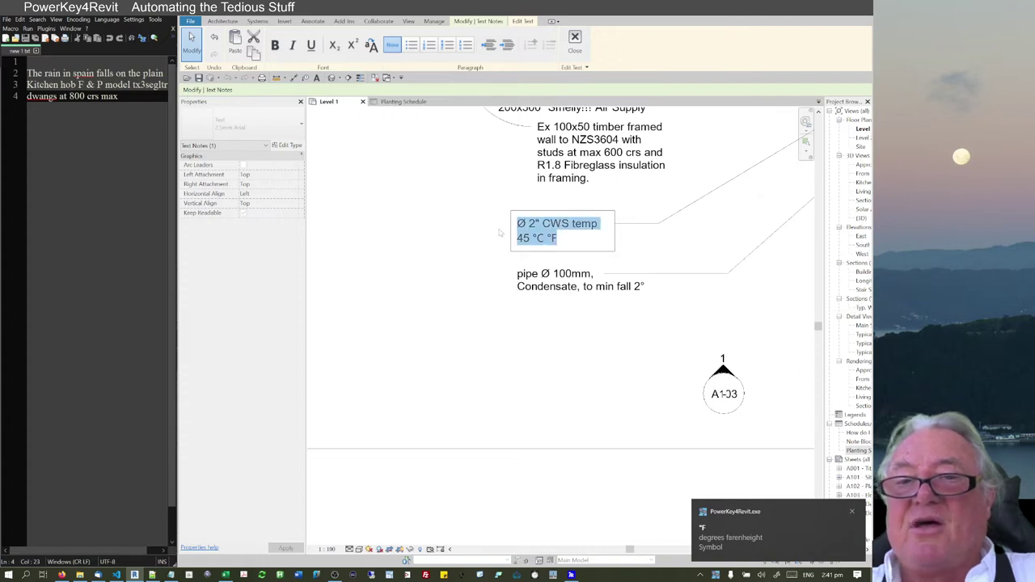
{"action": "left_click", "coordinate": [434, 275]}
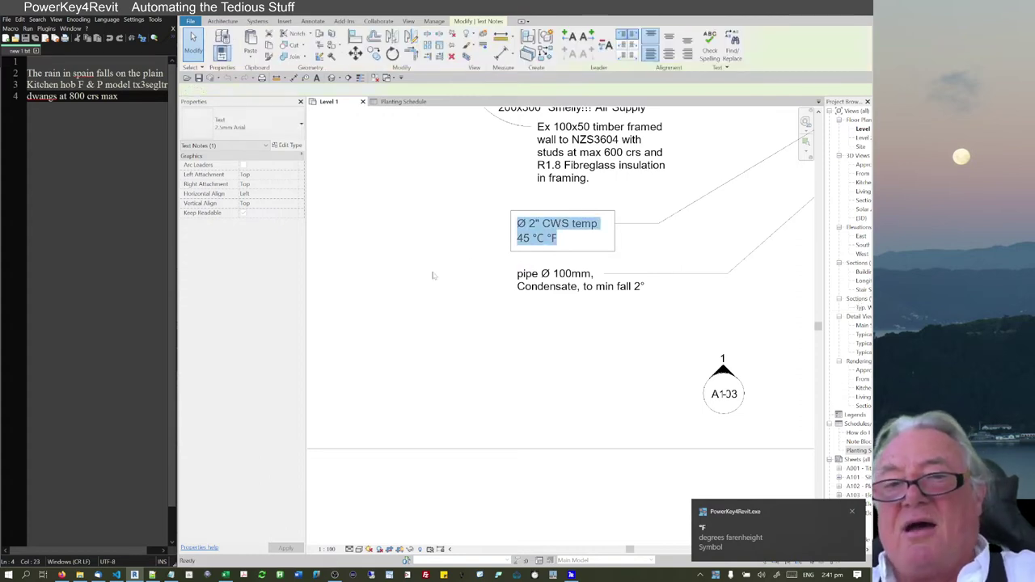
{"action": "scroll", "coordinate": [473, 259], "scroll_direction": "down", "scroll_amount": 3}
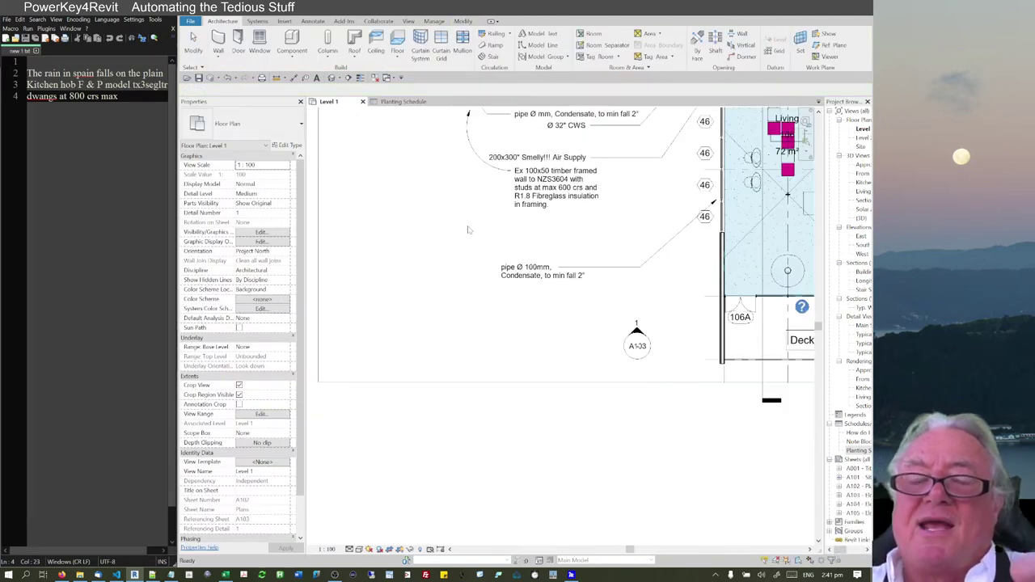
Step: Place a text note with an arc leader above the 100mm condensate note, using the "art" shortcut for a right-arrow symbol
{"action": "scroll", "coordinate": [490, 257], "scroll_direction": "up", "scroll_amount": 2}
{"action": "scroll", "coordinate": [452, 272], "scroll_direction": "down", "scroll_amount": 1}
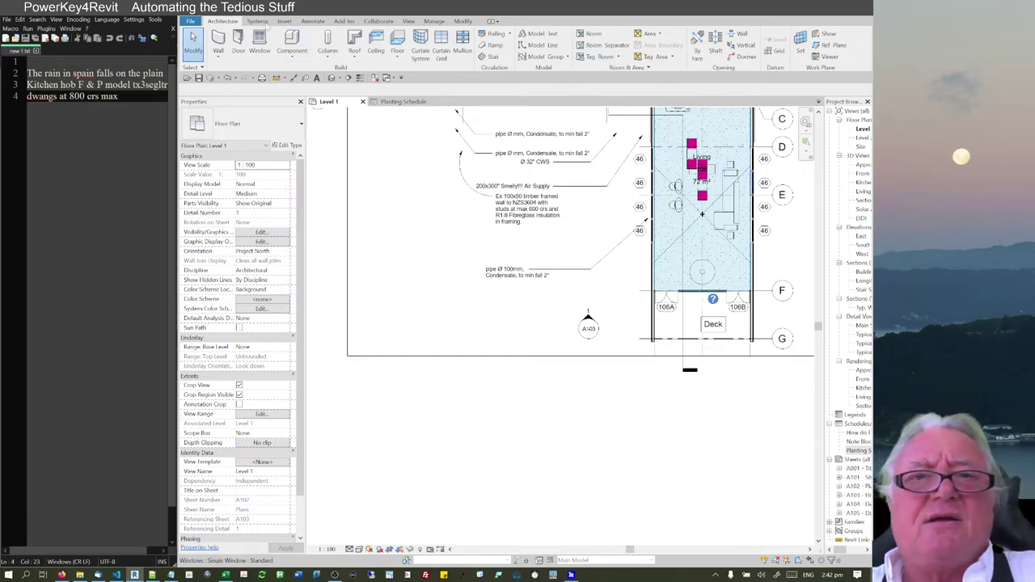
{"action": "left_click", "coordinate": [313, 21]}
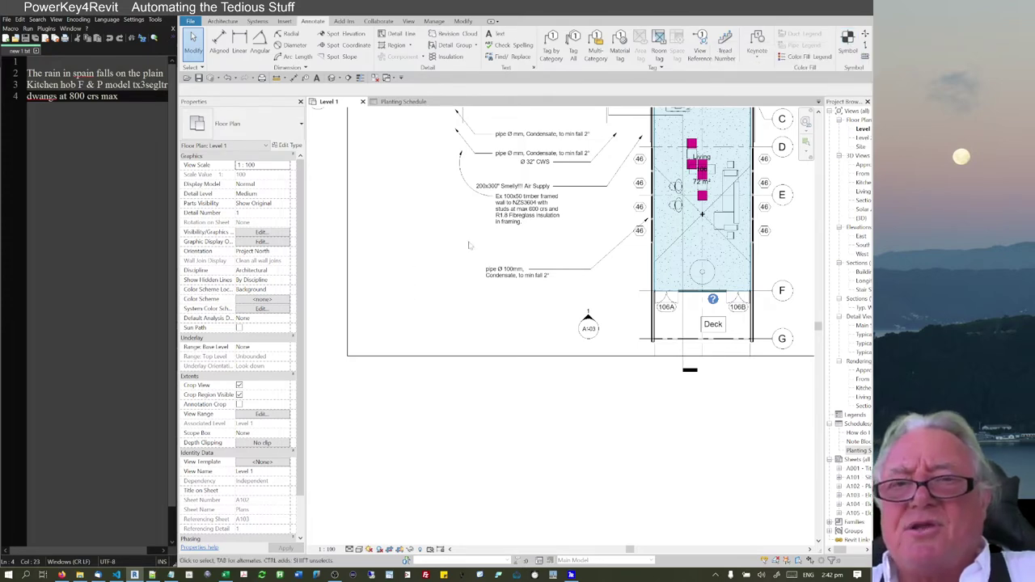
{"action": "scroll", "coordinate": [471, 246], "scroll_direction": "up", "scroll_amount": 3}
{"action": "scroll", "coordinate": [703, 330], "scroll_direction": "down", "scroll_amount": 2}
{"action": "middle_click_drag", "start_coordinate": [769, 329], "coordinate": [621, 324]}
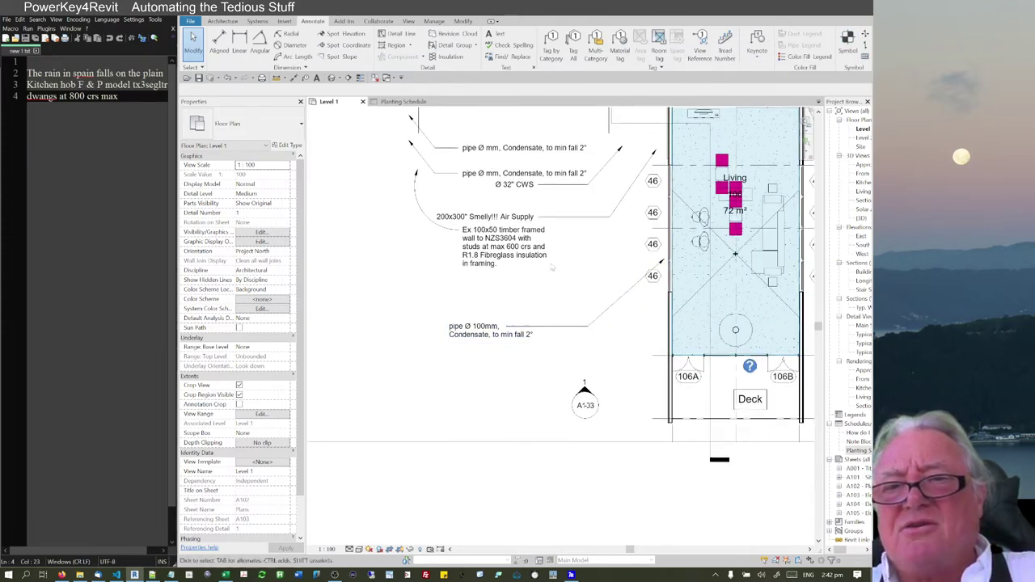
{"action": "scroll", "coordinate": [477, 306], "scroll_direction": "up", "scroll_amount": 3}
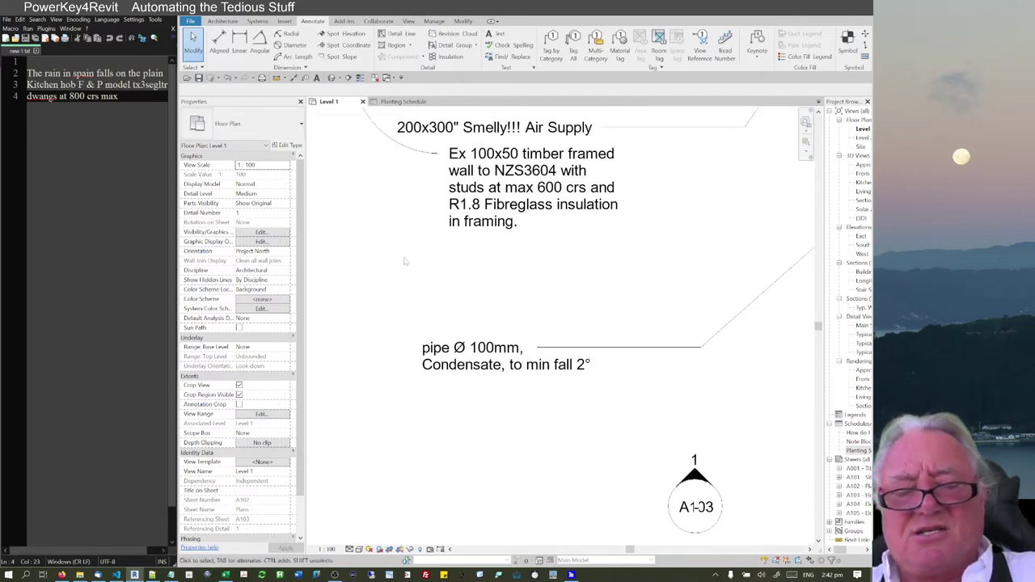
{"action": "key", "text": "t"}
{"action": "key", "text": "x"}
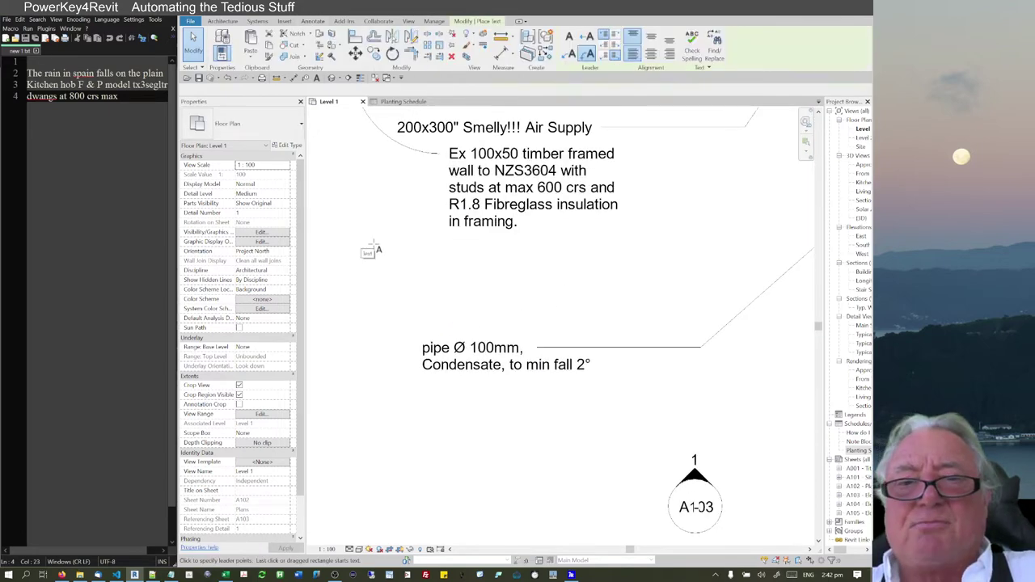
{"action": "left_click", "coordinate": [435, 293]}
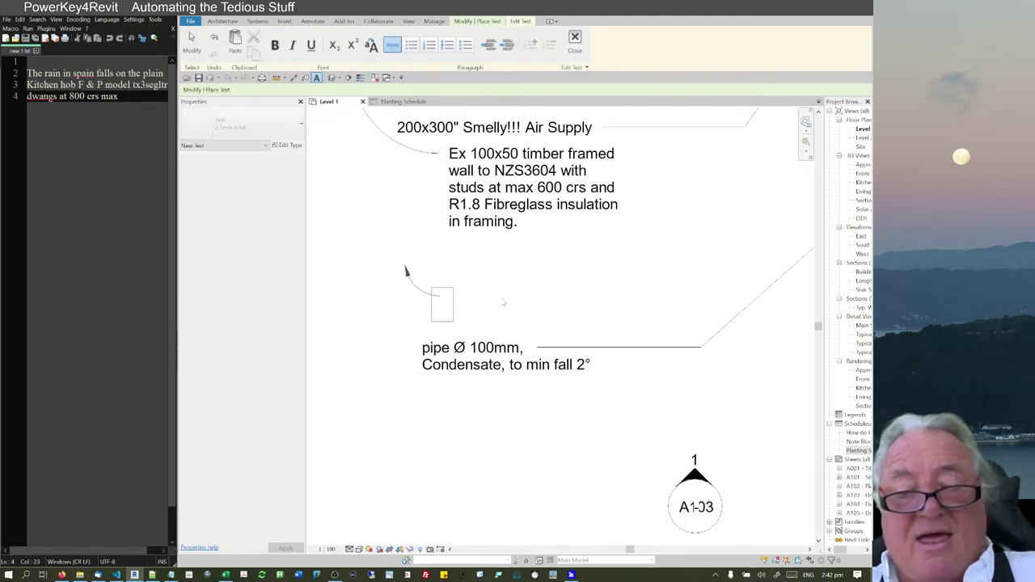
{"action": "type", "text": "art"}
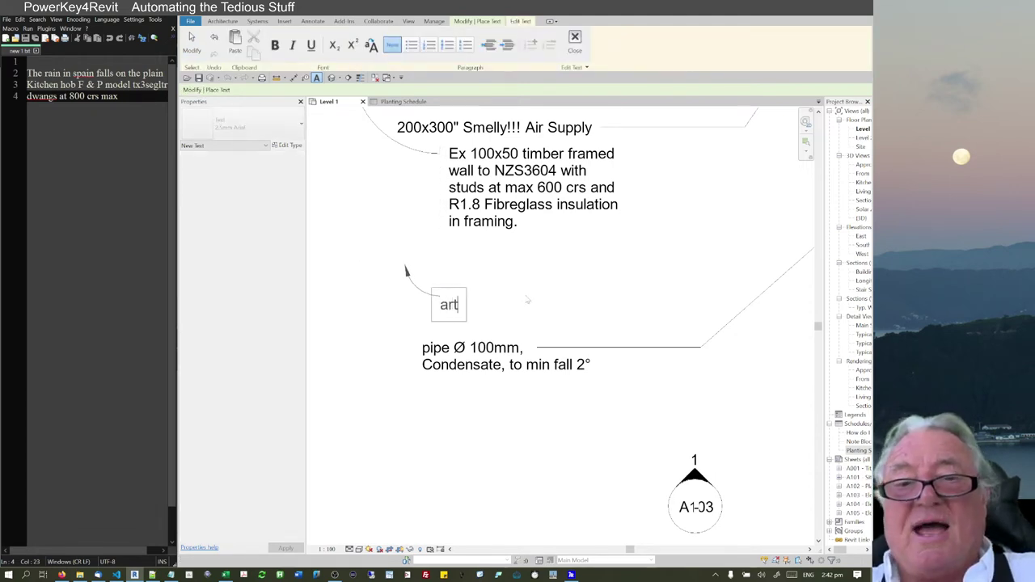
{"action": "key", "text": "space"}
{"action": "left_click", "coordinate": [527, 299]}
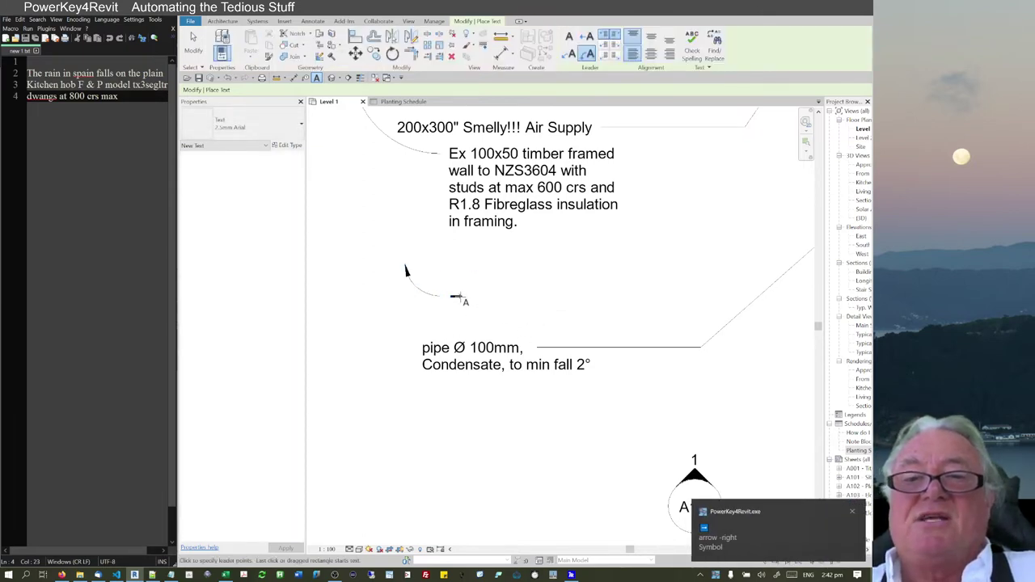
{"action": "key", "text": "Escape"}
{"action": "key", "text": "Escape"}
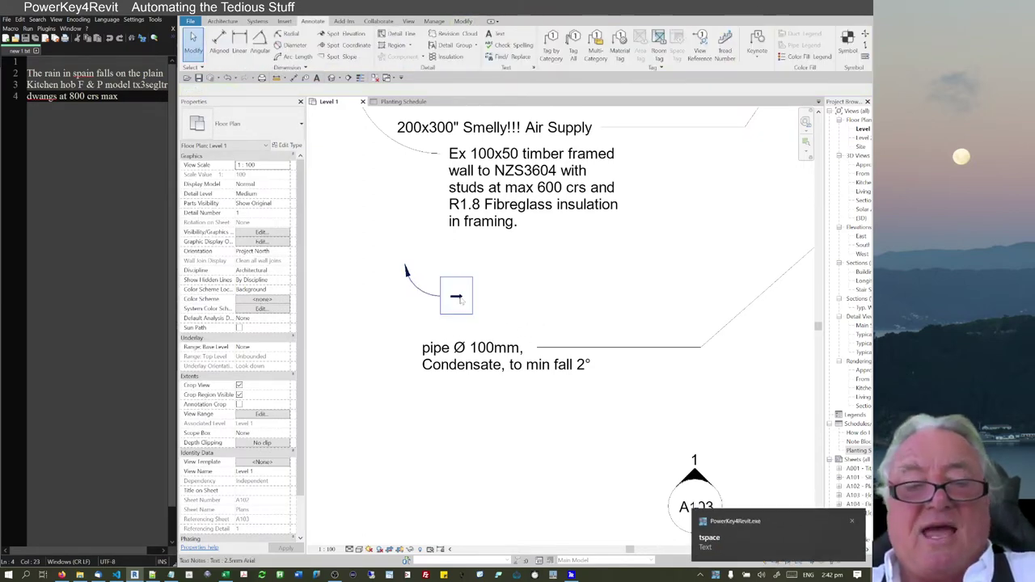
Step: Remove the leader from the arrow-symbol note with the "a2" shortcut
{"action": "left_click", "coordinate": [460, 300]}
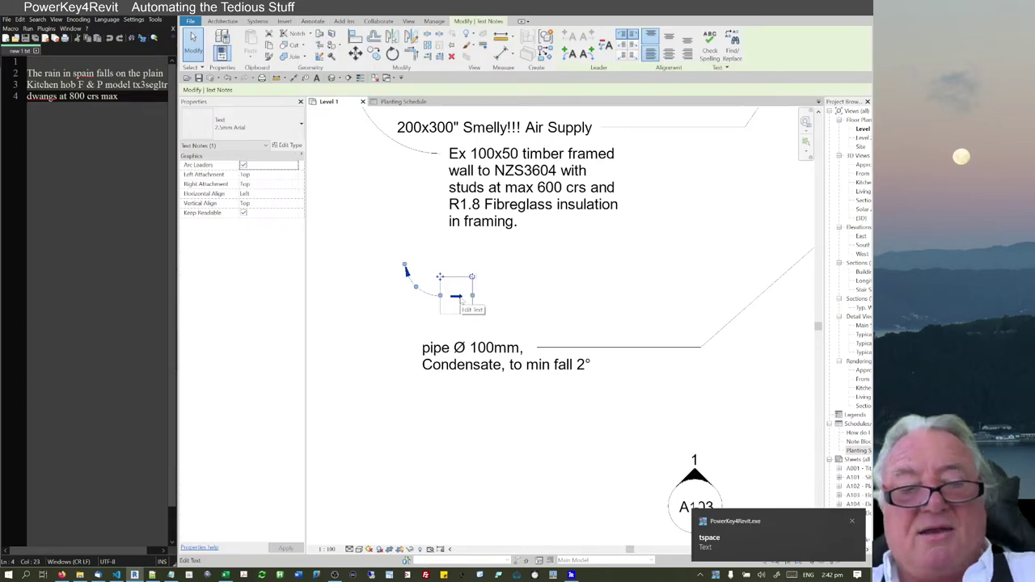
{"action": "key", "text": "minus"}
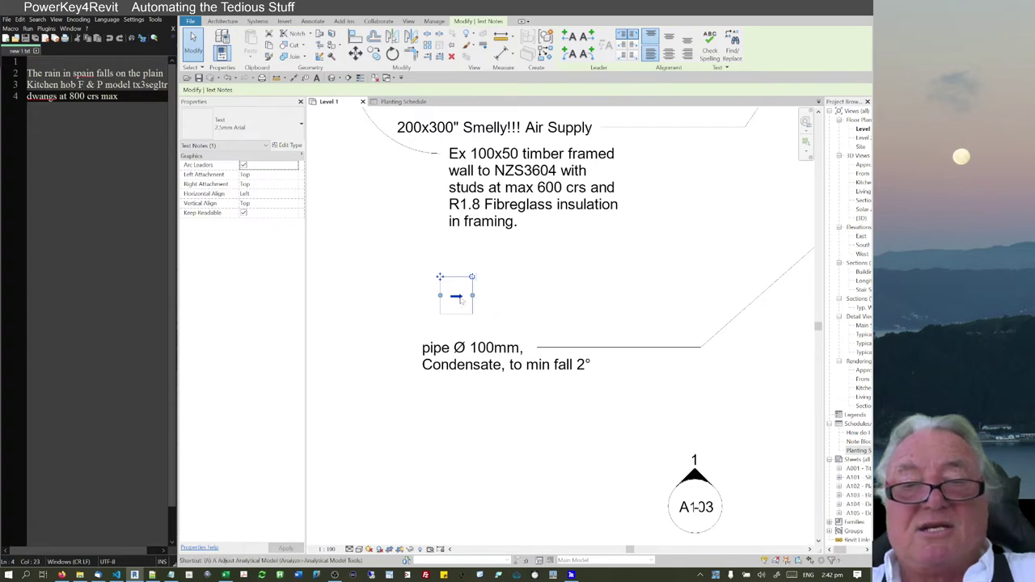
{"action": "key", "text": "a"}
{"action": "key", "text": "2"}
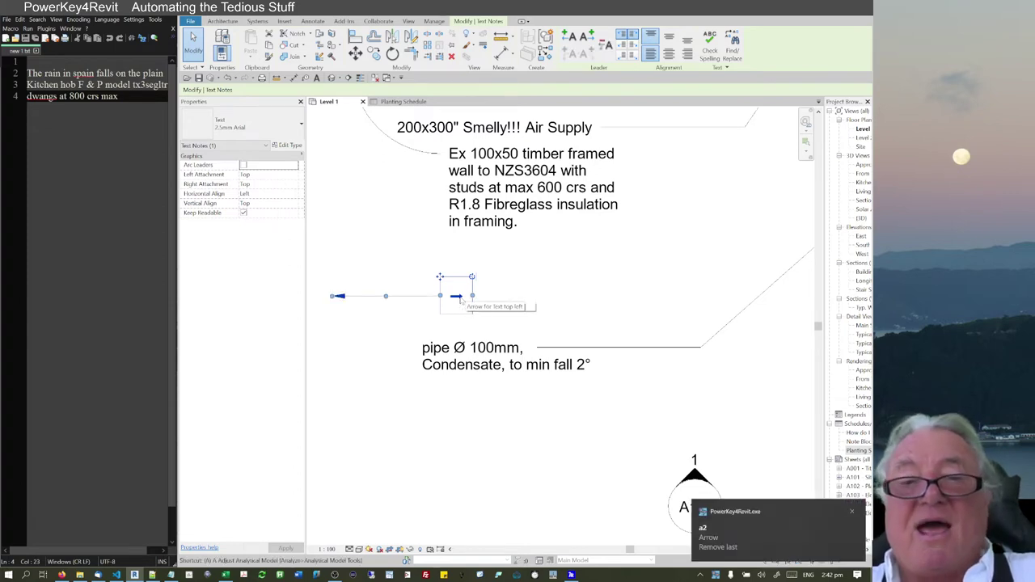
Step: Try the "a1" left-top and "a3" right-top leader shortcuts on the arrow-symbol note, and remove the leaders with "a2"
{"action": "key", "text": "a"}
{"action": "key", "text": "1"}
{"action": "key", "text": "a"}
{"action": "key", "text": "3"}
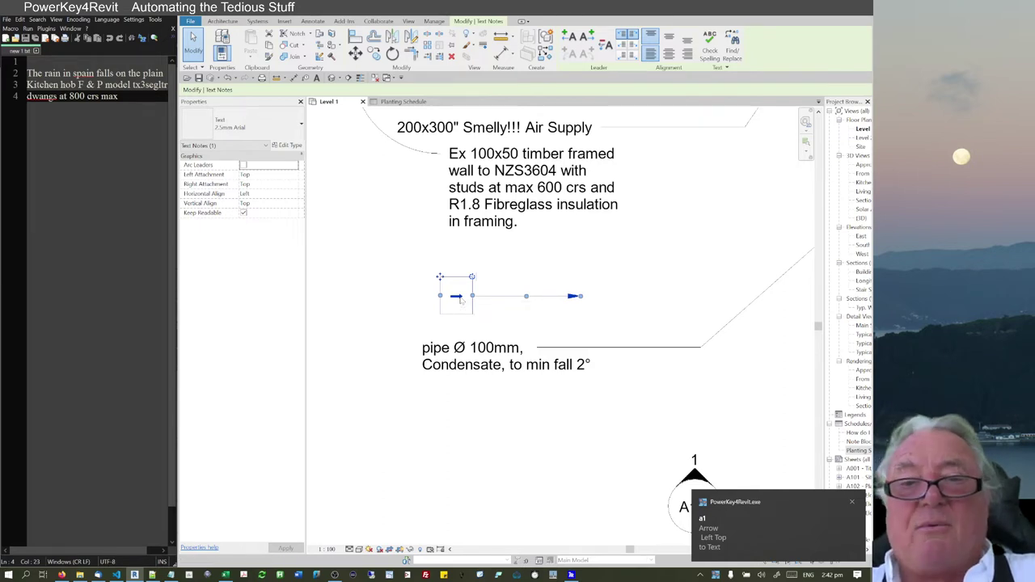
{"action": "key", "text": "Escape"}
{"action": "left_click", "coordinate": [473, 310]}
{"action": "key", "text": "a"}
{"action": "key", "text": "0"}
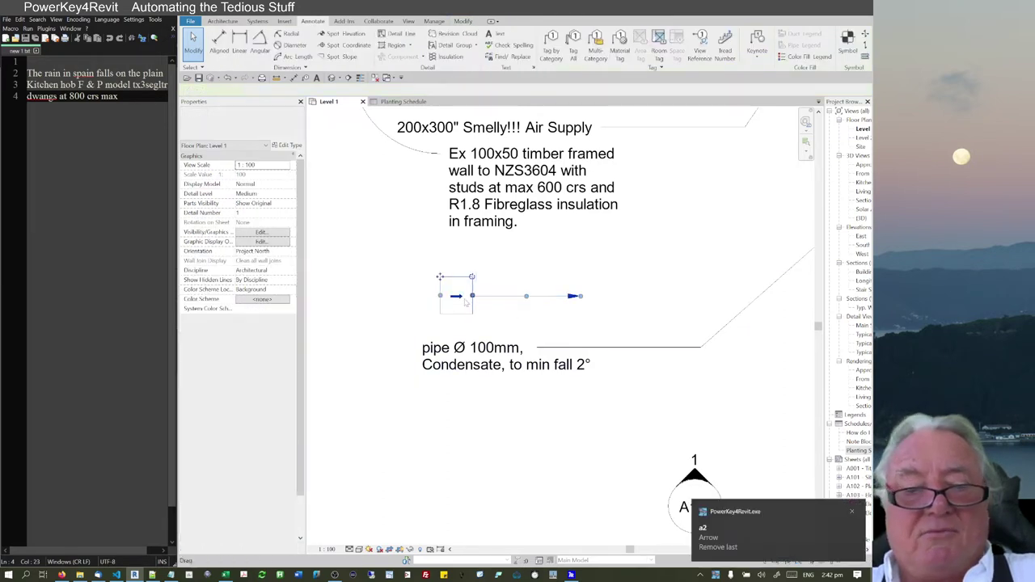
{"action": "key", "text": "a"}
{"action": "key", "text": "3"}
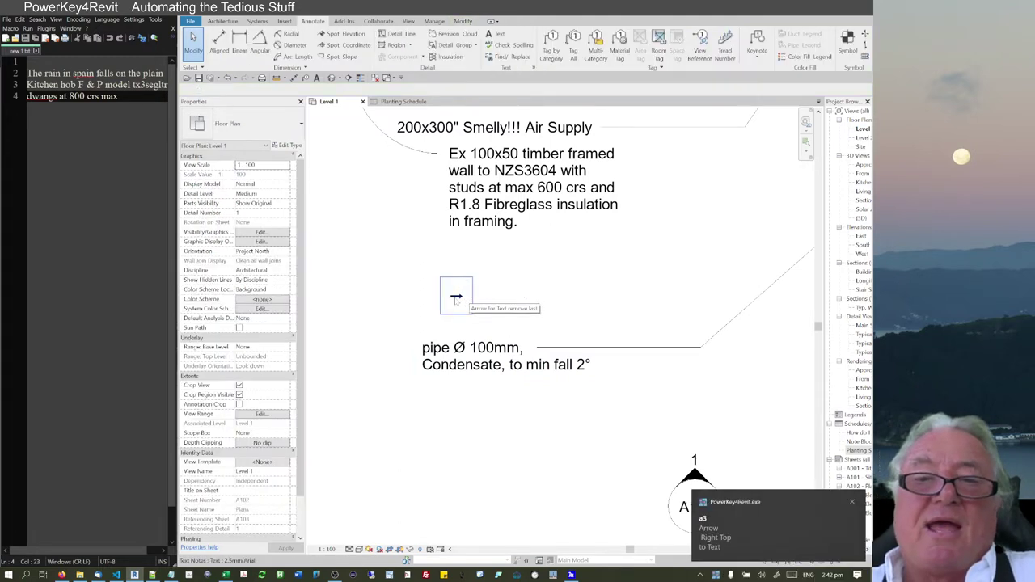
Step: Change the arrow-symbol note to the 18mm Arial type and move it into the Living room, above the room tag
{"action": "left_click", "coordinate": [459, 298]}
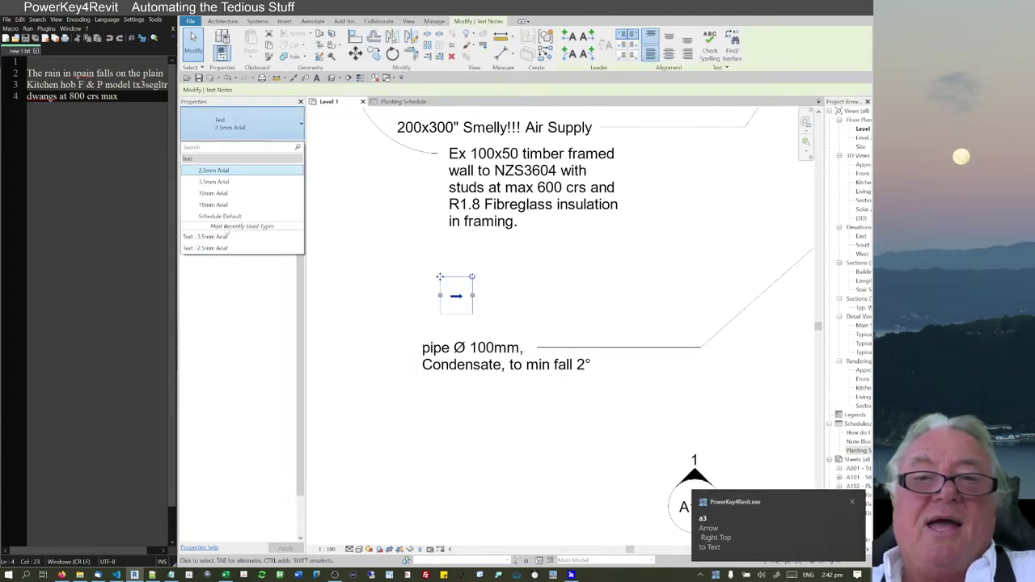
{"action": "left_click", "coordinate": [383, 275]}
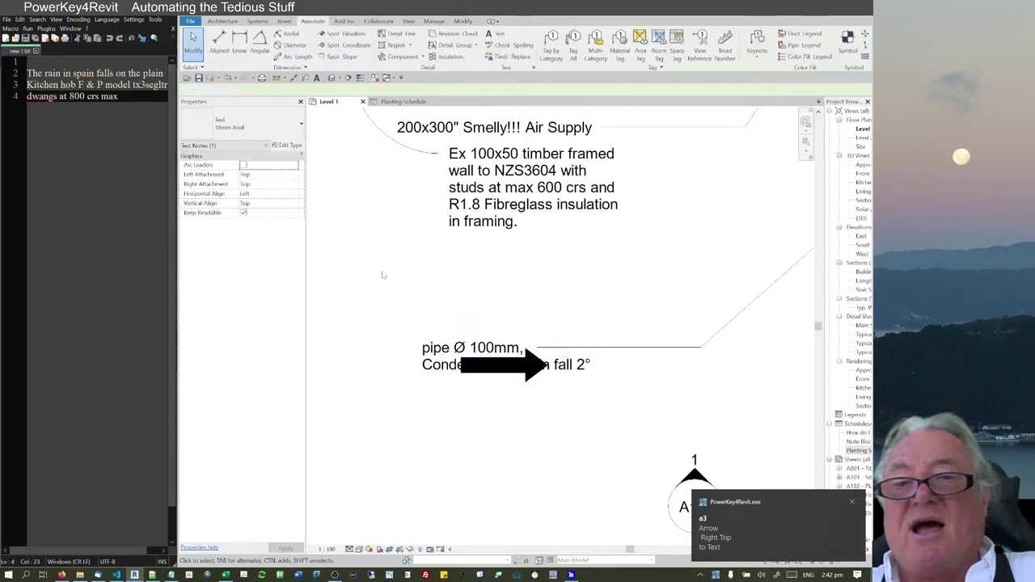
{"action": "scroll", "coordinate": [398, 281], "scroll_direction": "down", "scroll_amount": 2}
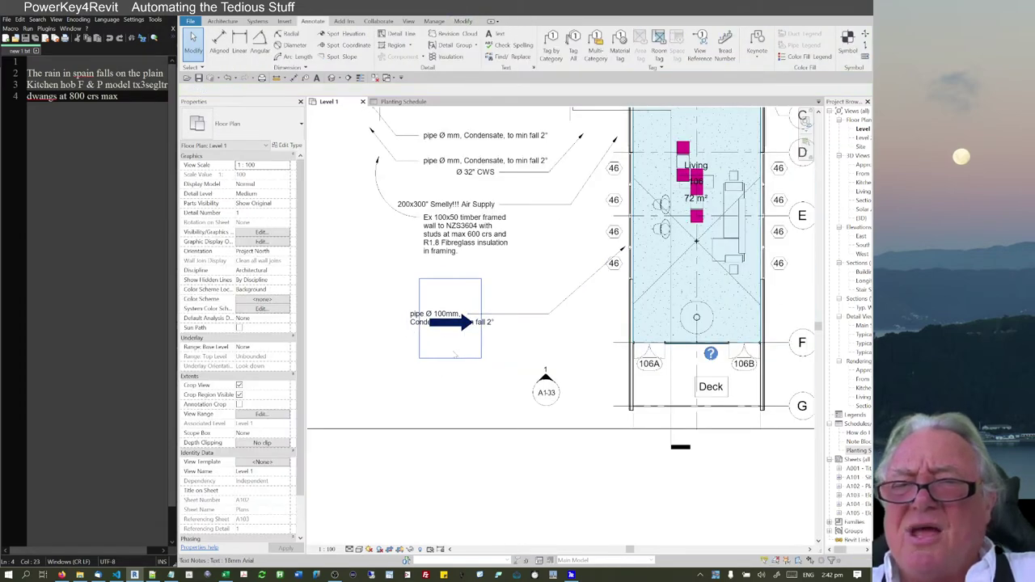
{"action": "left_click_drag", "start_coordinate": [454, 353], "coordinate": [715, 158]}
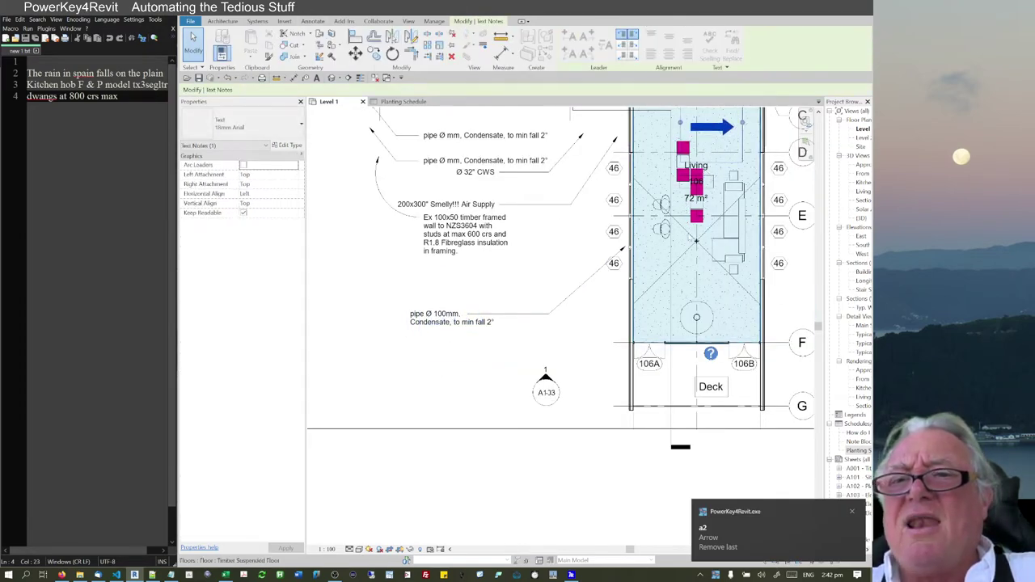
{"action": "middle_click_drag", "start_coordinate": [659, 259], "coordinate": [451, 380]}
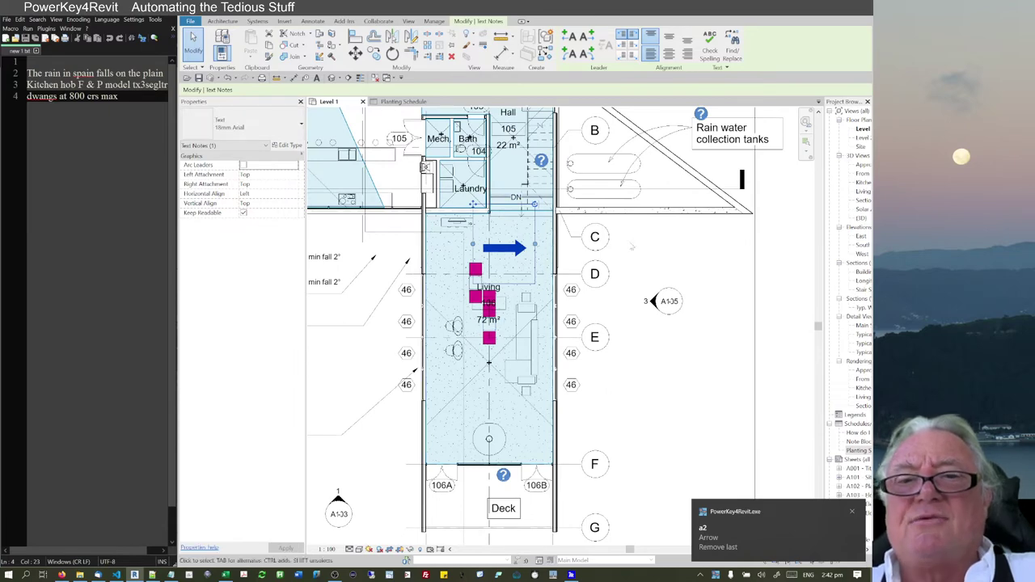
Step: Rotate the large arrow symbol to point up the plan and move it in line with the stairs
{"action": "left_click_drag", "start_coordinate": [534, 204], "coordinate": [464, 212]}
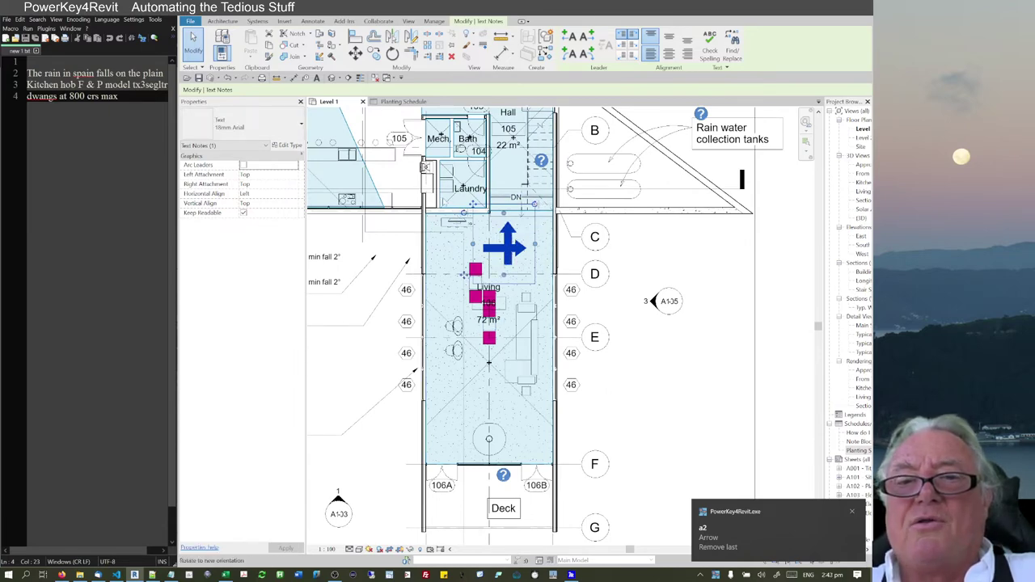
{"action": "left_click", "coordinate": [463, 212]}
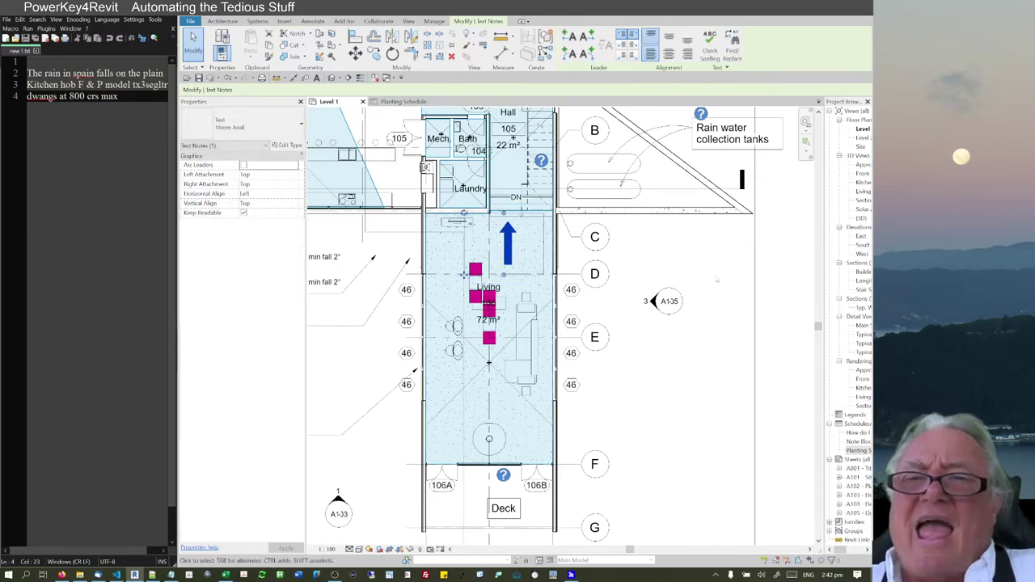
{"action": "left_click", "coordinate": [684, 249]}
{"action": "left_click_drag", "start_coordinate": [518, 243], "coordinate": [548, 244]}
{"action": "left_click", "coordinate": [681, 253]}
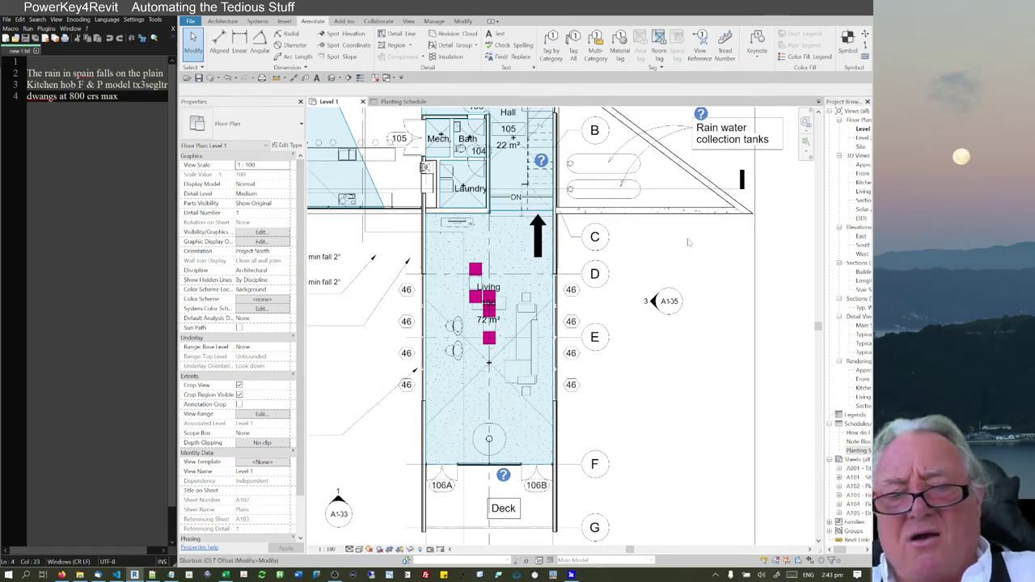
Step: Override the arrow symbol's graphics with the "og" shortcut, setting the projection lines to a Solid pattern and red color
{"action": "key", "text": "g"}
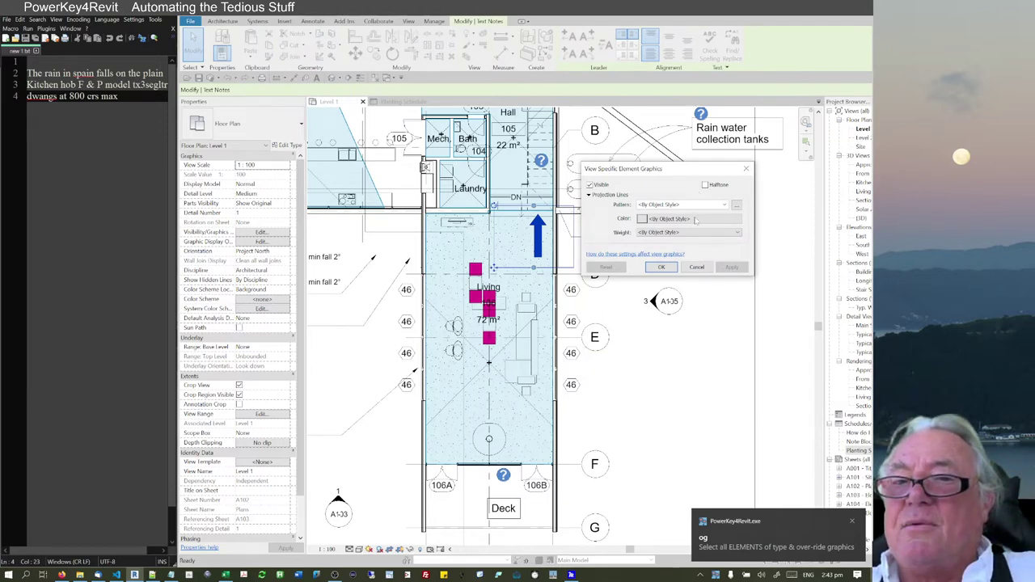
{"action": "left_click", "coordinate": [696, 207]}
{"action": "left_click", "coordinate": [652, 220]}
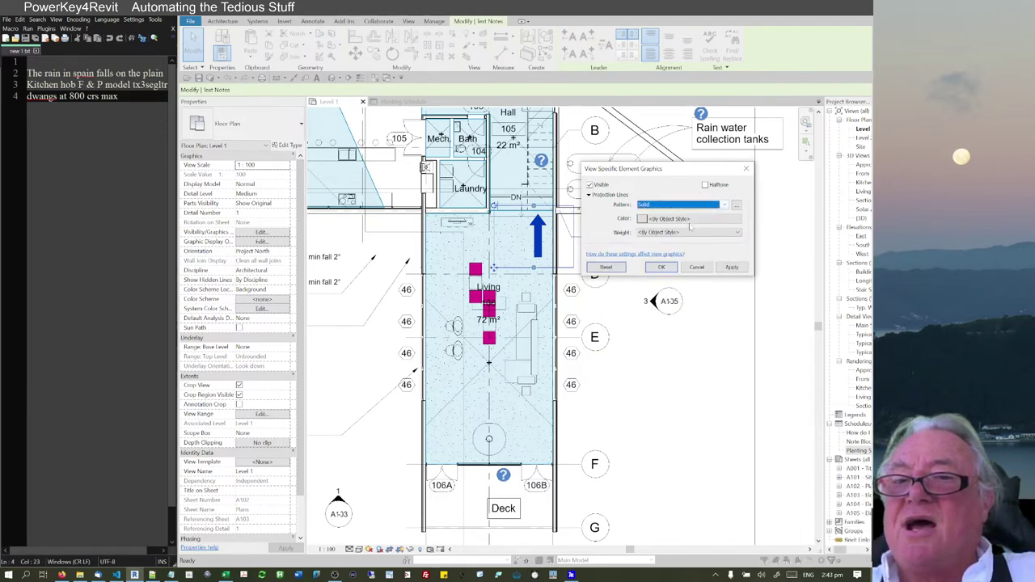
{"action": "left_click", "coordinate": [679, 219]}
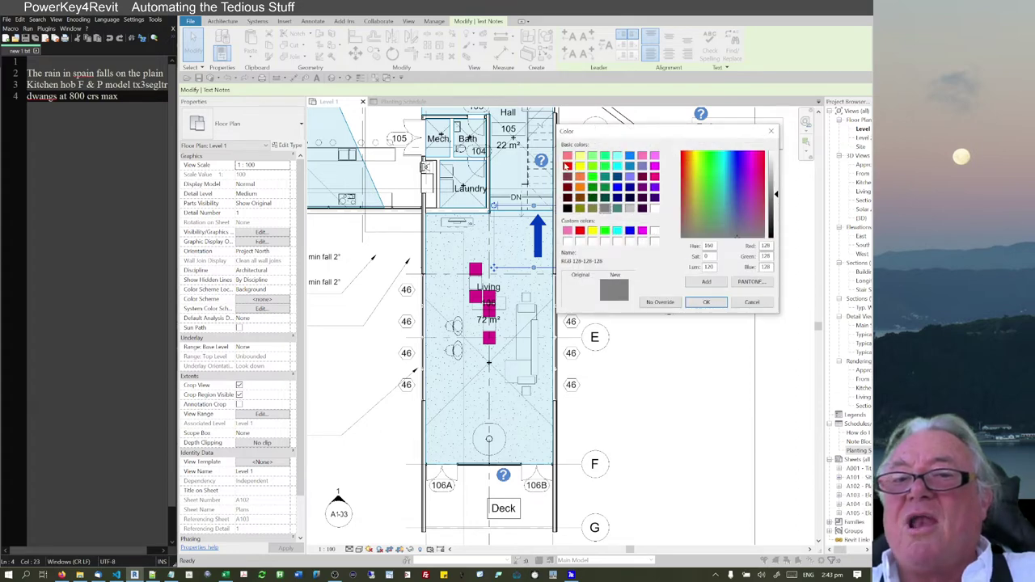
{"action": "left_click", "coordinate": [567, 166]}
{"action": "left_click", "coordinate": [705, 302]}
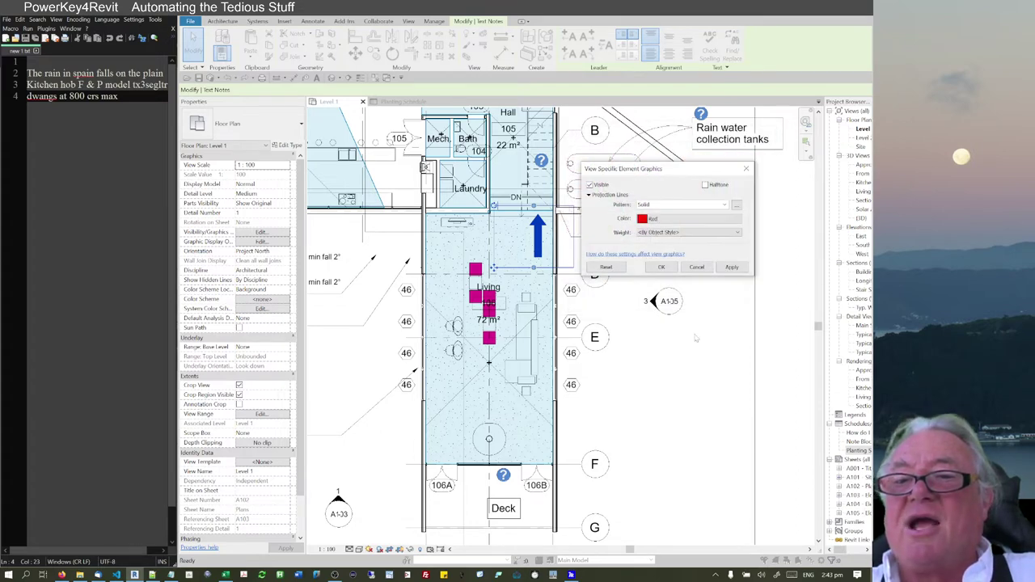
{"action": "left_click", "coordinate": [660, 267]}
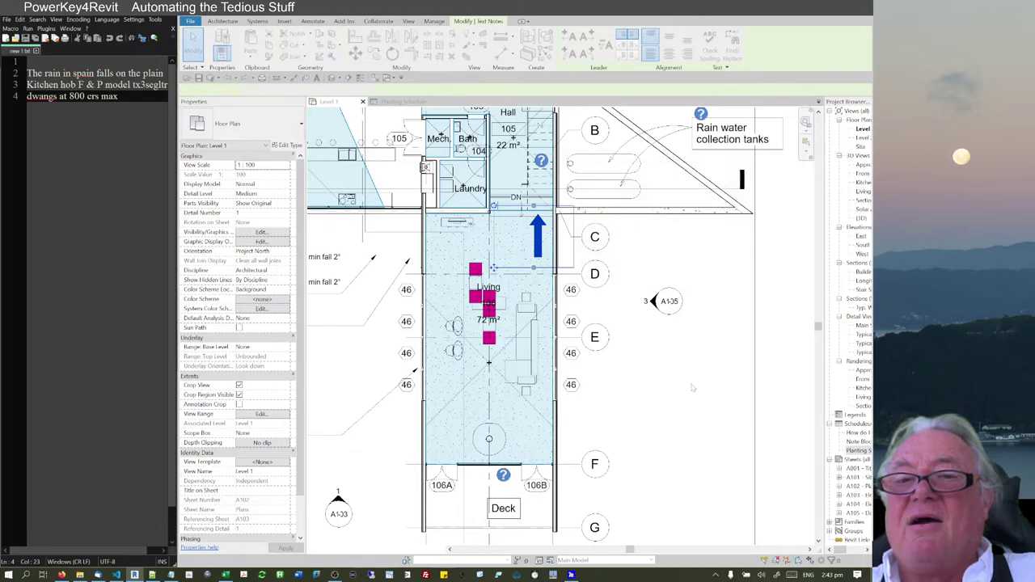
{"action": "scroll", "coordinate": [688, 378], "scroll_direction": "down", "scroll_amount": 2}
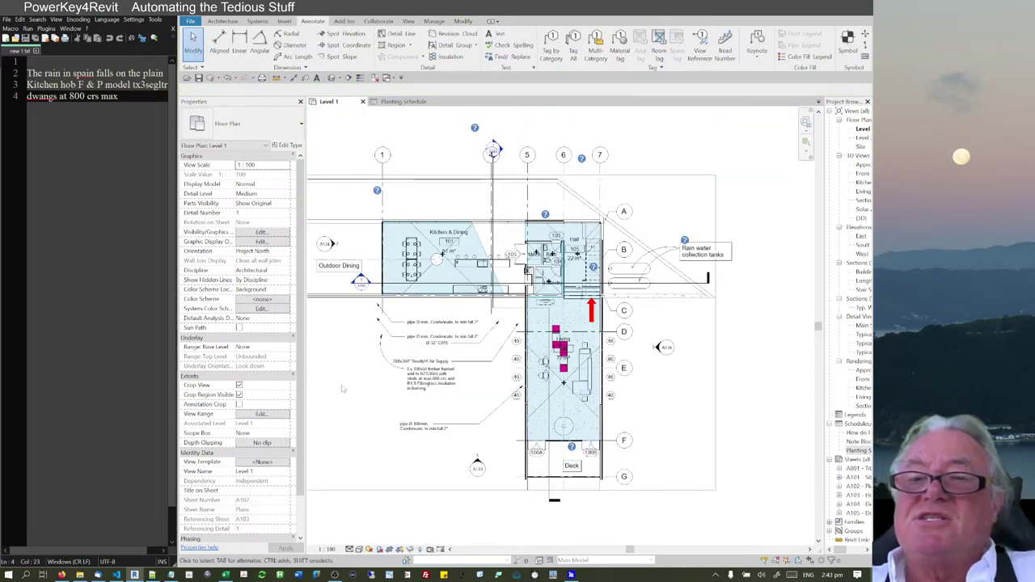
{"action": "scroll", "coordinate": [597, 294], "scroll_direction": "up", "scroll_amount": 3}
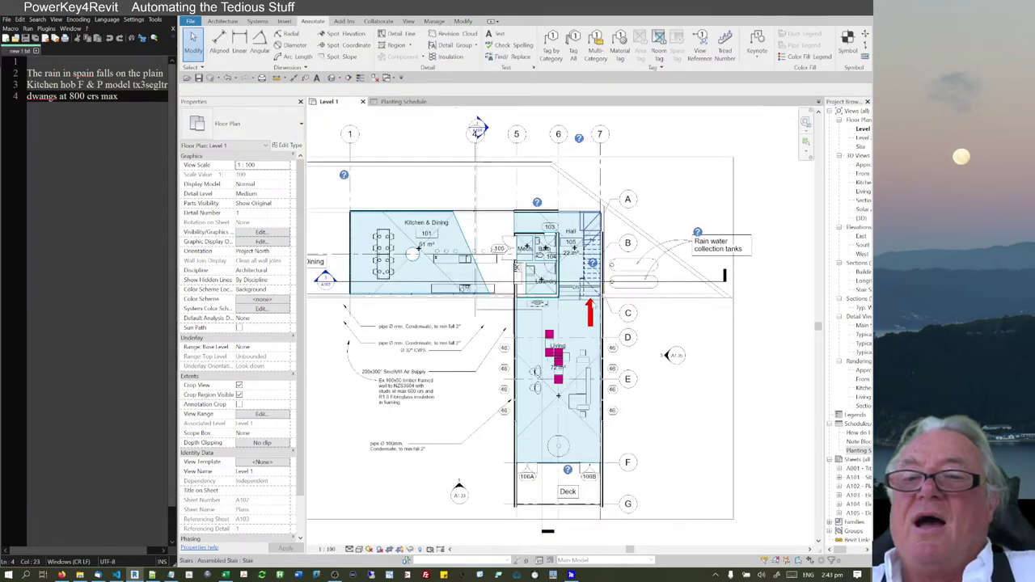
{"action": "left_click", "coordinate": [581, 337]}
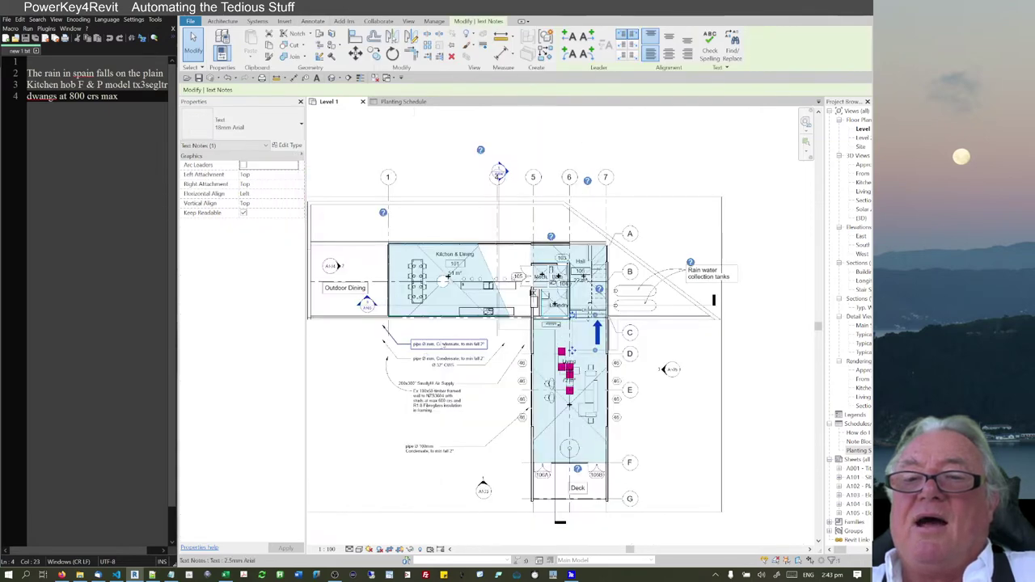
{"action": "scroll", "coordinate": [614, 350], "scroll_direction": "down", "scroll_amount": 2}
{"action": "left_click", "coordinate": [320, 369]}
Step: Run the "og" graphics override shortcut on a dining chair and set the surface foreground pattern to Solid fill
{"action": "scroll", "coordinate": [342, 412], "scroll_direction": "up", "scroll_amount": 3}
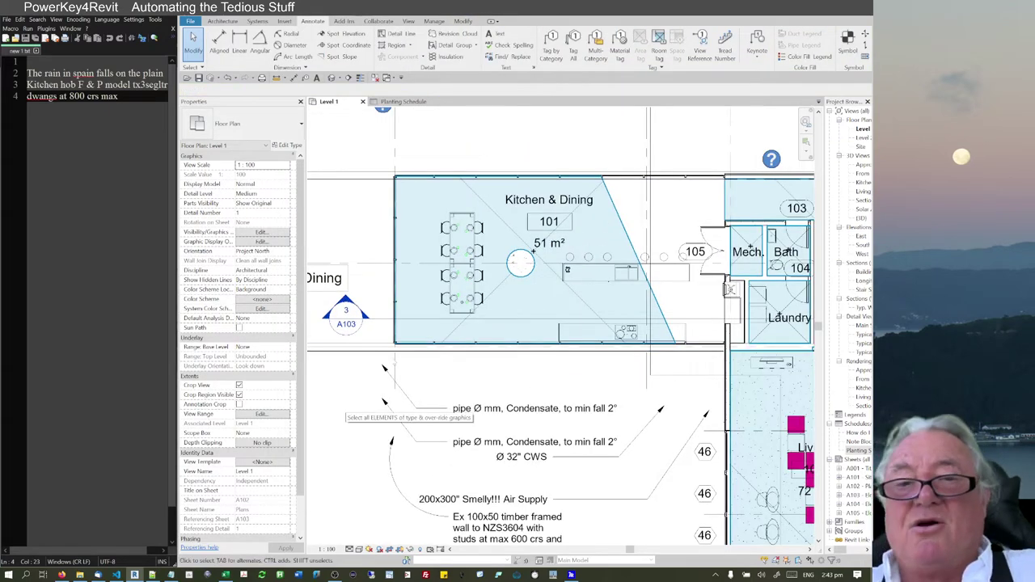
{"action": "left_click", "coordinate": [445, 299]}
{"action": "key", "text": "o"}
{"action": "key", "text": "g"}
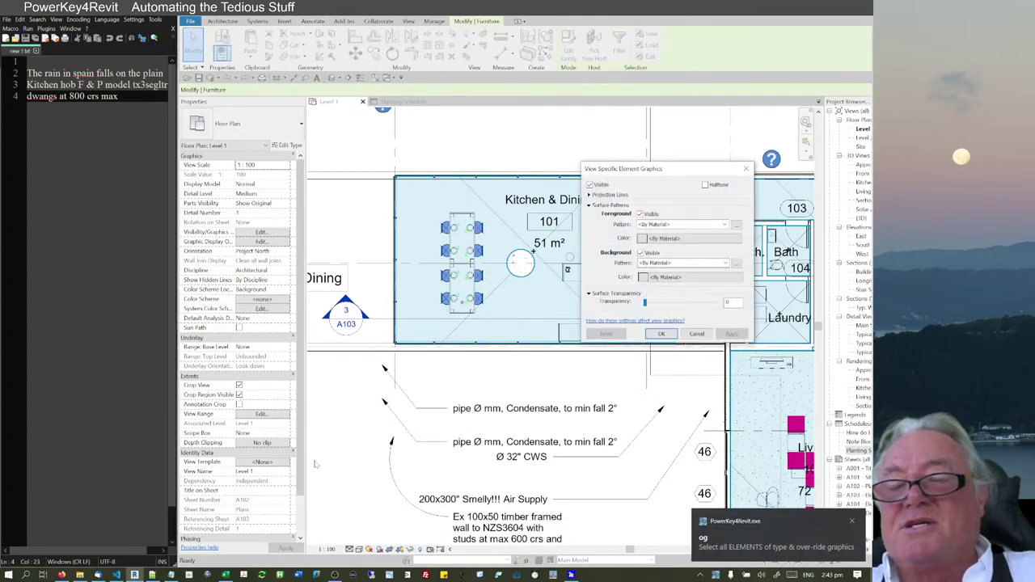
{"action": "left_click", "coordinate": [724, 225]}
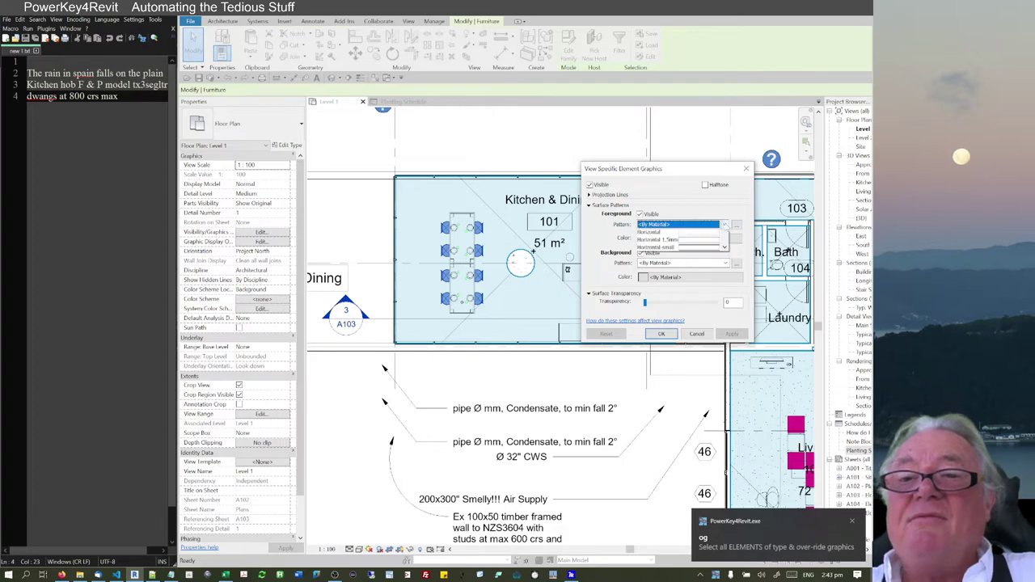
{"action": "left_click", "coordinate": [699, 249]}
{"action": "left_click", "coordinate": [724, 223]}
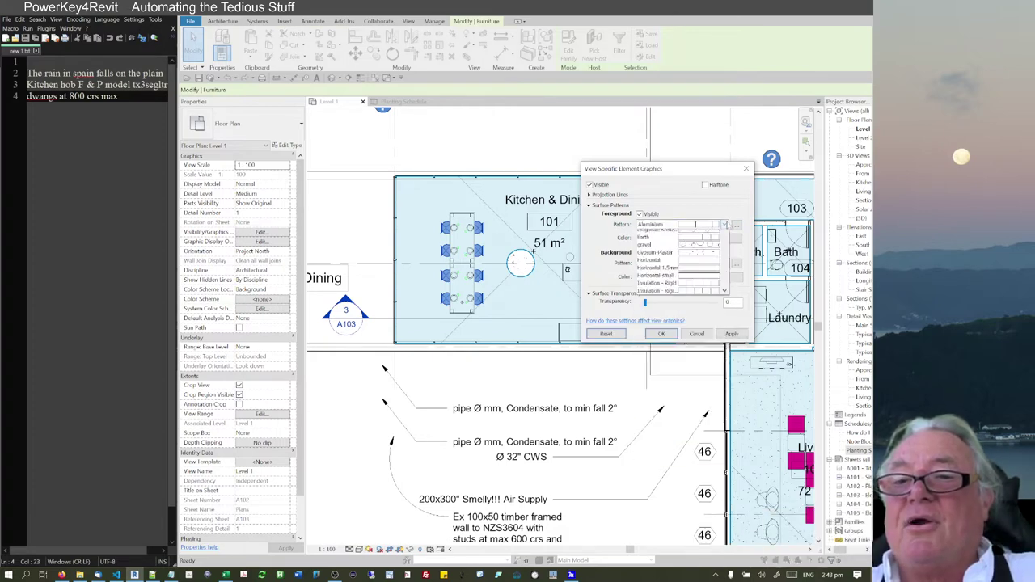
{"action": "left_click", "coordinate": [705, 241]}
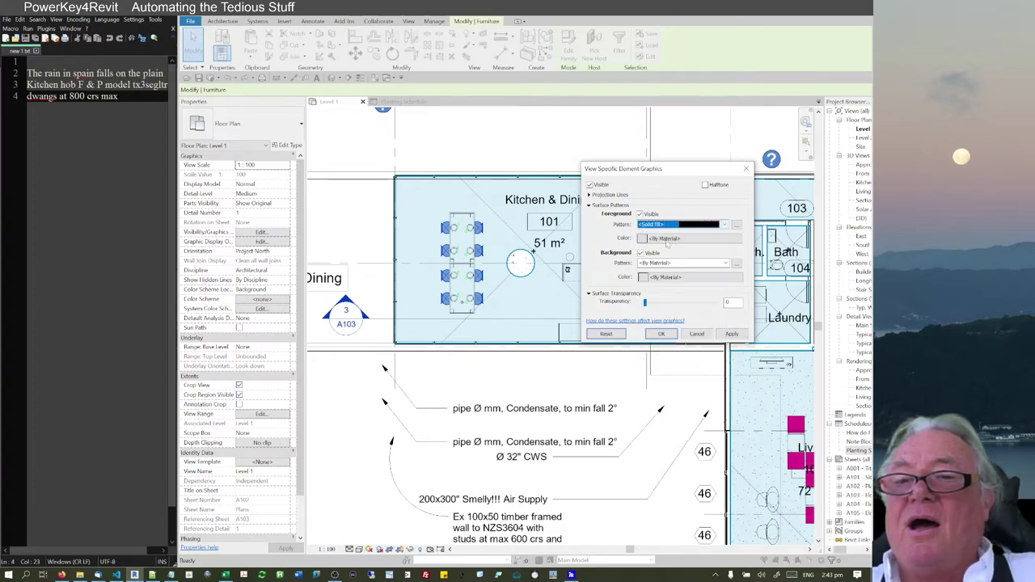
Step: Set the dining chairs' surface foreground color to RGB 255-128-128 and apply the override
{"action": "left_click", "coordinate": [669, 240]}
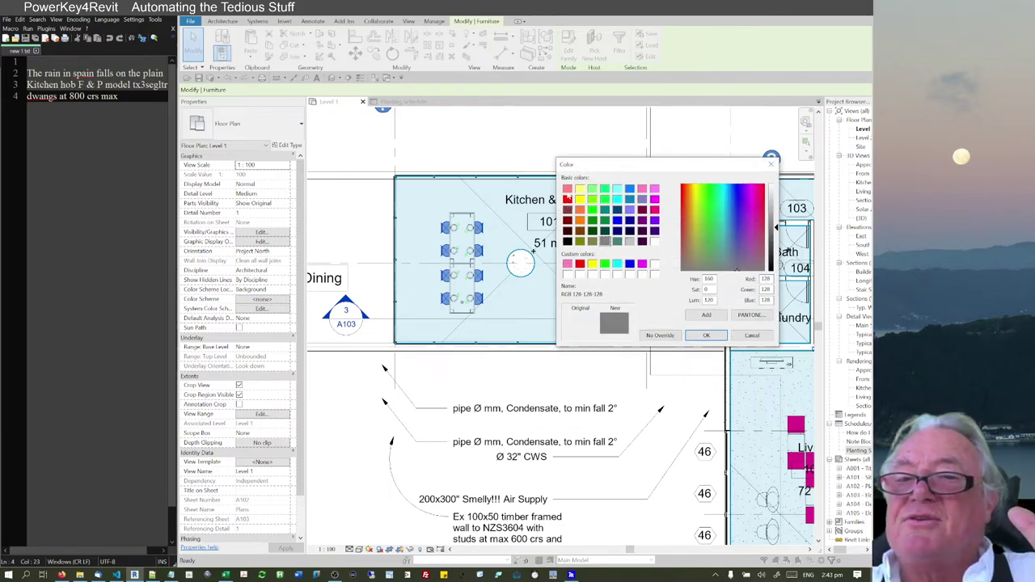
{"action": "left_click", "coordinate": [567, 189]}
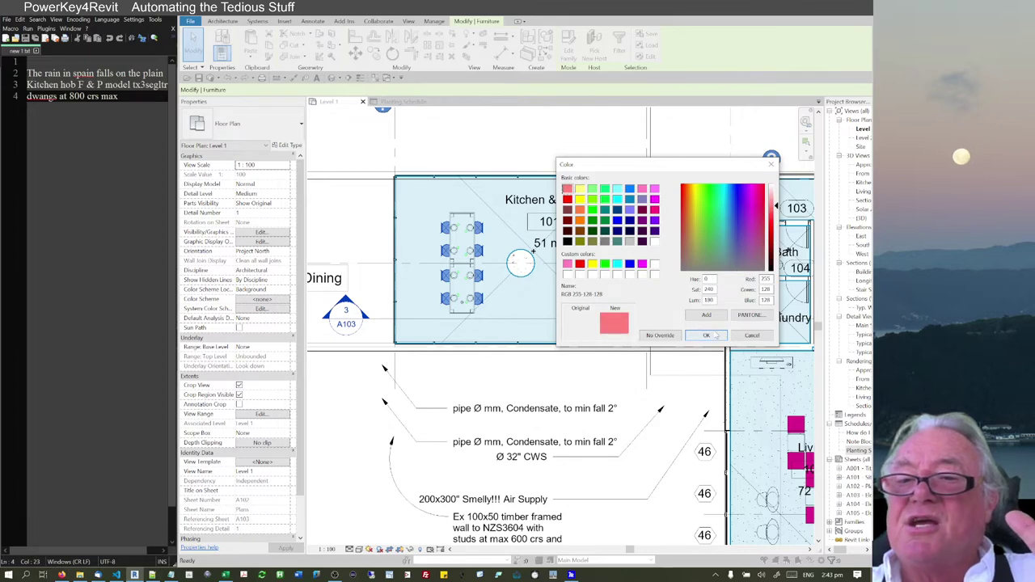
{"action": "left_click", "coordinate": [707, 335]}
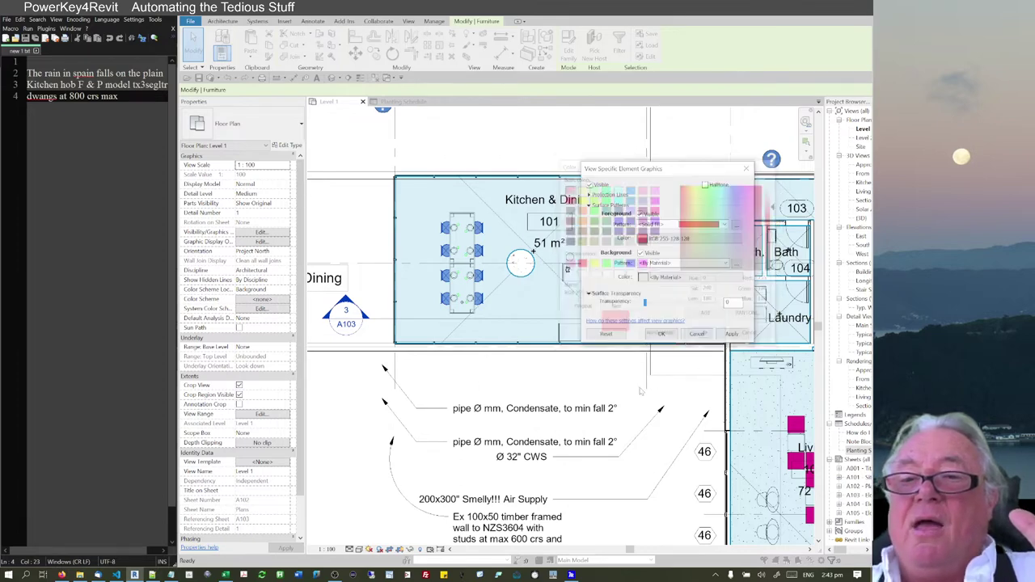
{"action": "left_click", "coordinate": [668, 338]}
{"action": "left_click", "coordinate": [577, 391]}
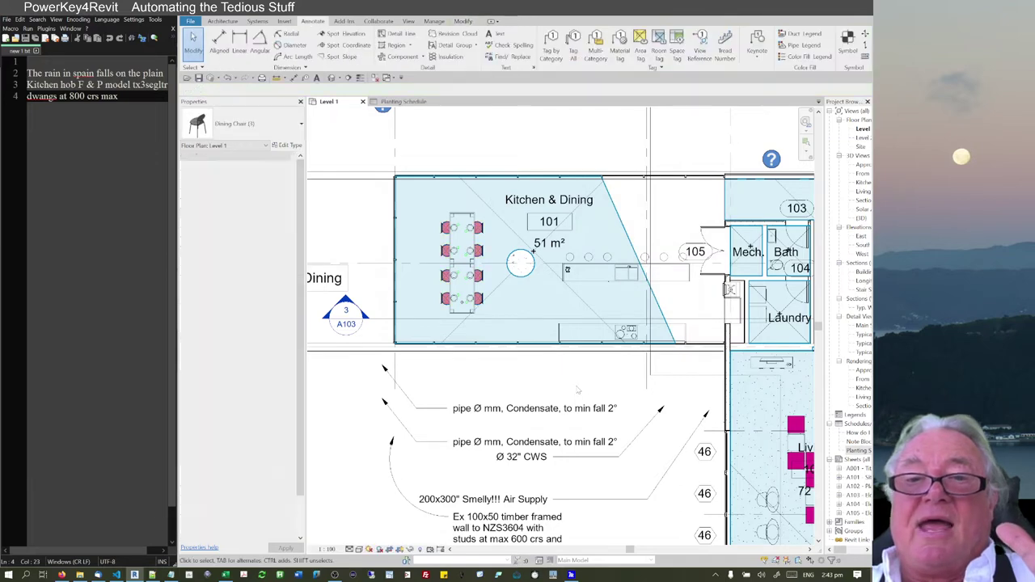
Step: Delete the large red arrow symbol beside the stairs
{"action": "scroll", "coordinate": [577, 391], "scroll_direction": "down", "scroll_amount": 3}
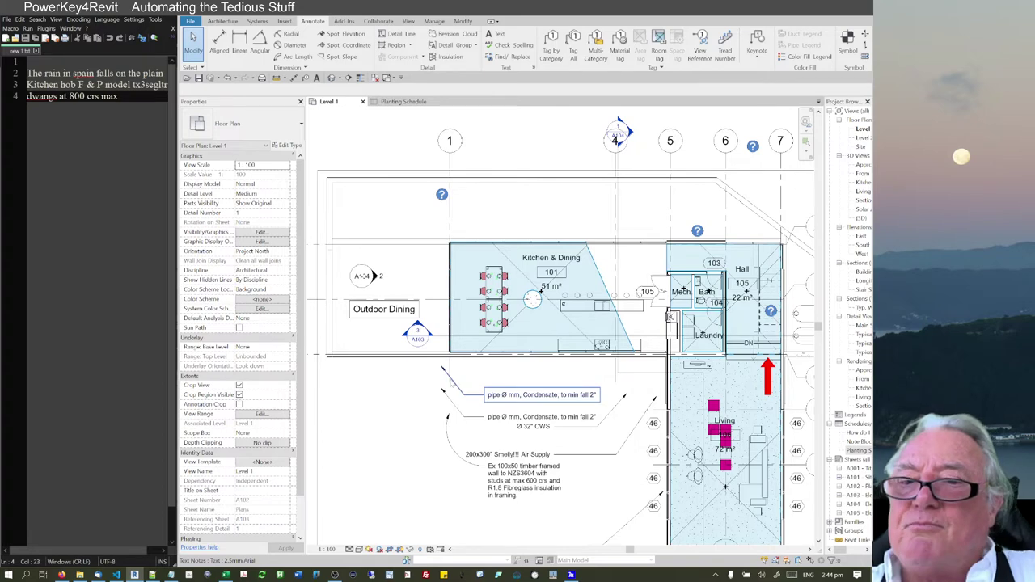
{"action": "left_click", "coordinate": [729, 402]}
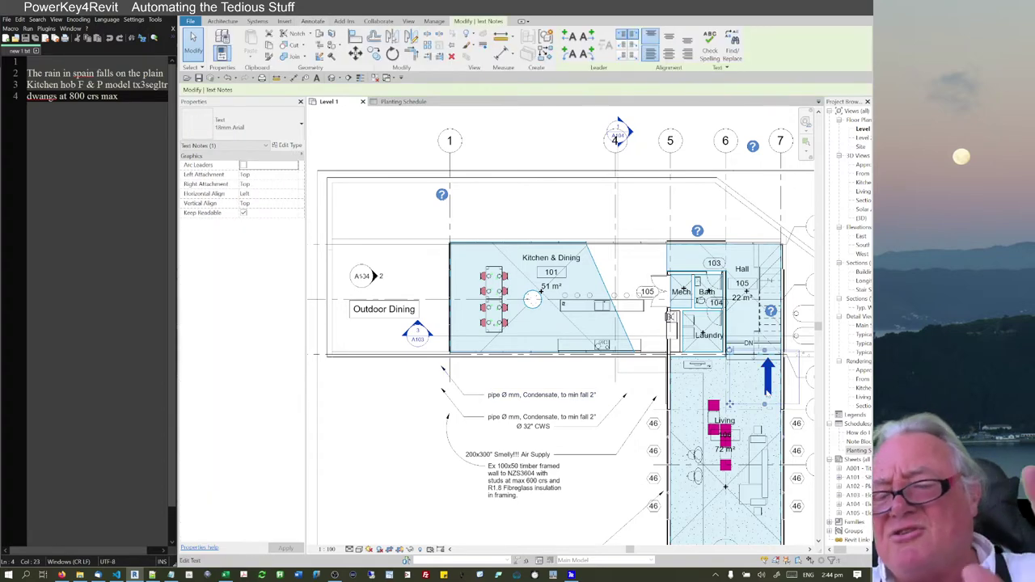
{"action": "key", "text": "Delete"}
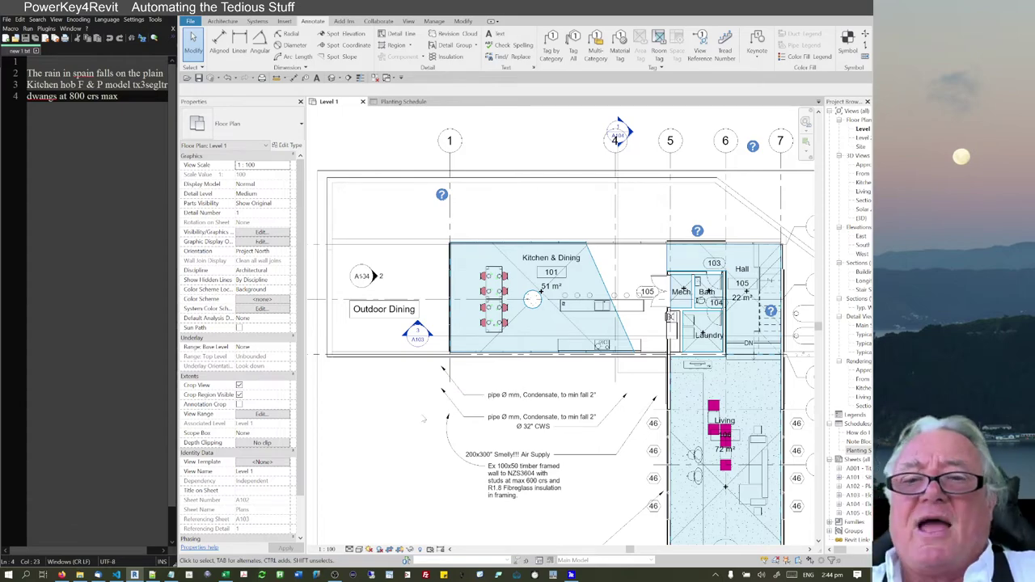
{"action": "scroll", "coordinate": [570, 412], "scroll_direction": "up", "scroll_amount": 3}
{"action": "scroll", "coordinate": [578, 328], "scroll_direction": "down", "scroll_amount": 4}
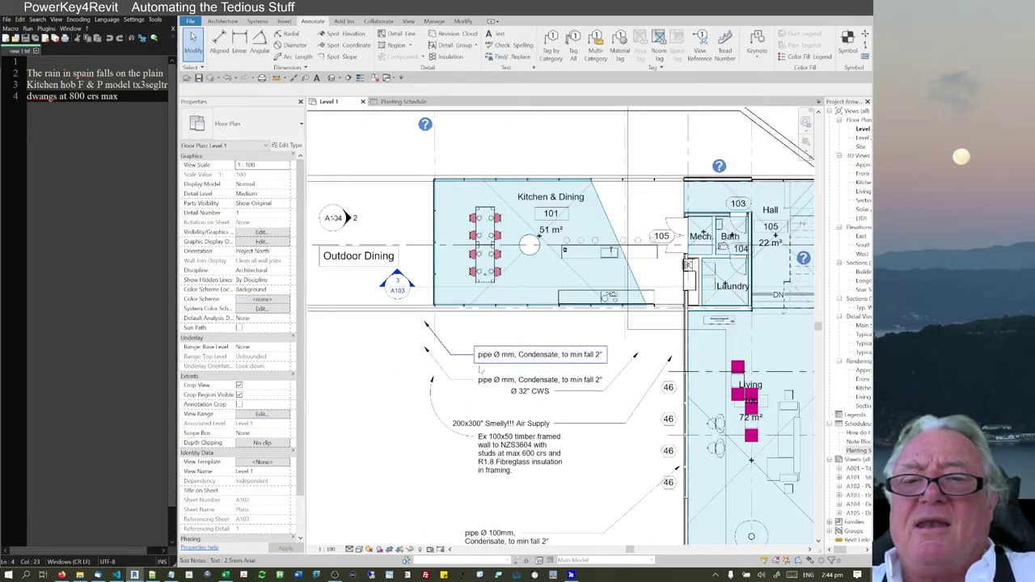
{"action": "scroll", "coordinate": [554, 326], "scroll_direction": "up", "scroll_amount": 3}
{"action": "scroll", "coordinate": [558, 326], "scroll_direction": "down", "scroll_amount": 1}
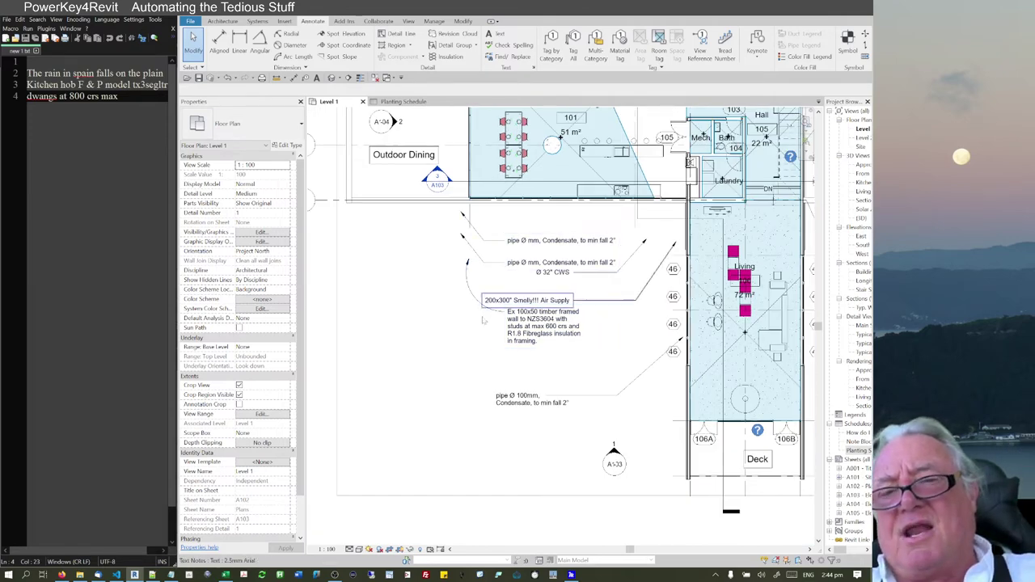
{"action": "scroll", "coordinate": [510, 376], "scroll_direction": "up", "scroll_amount": 3}
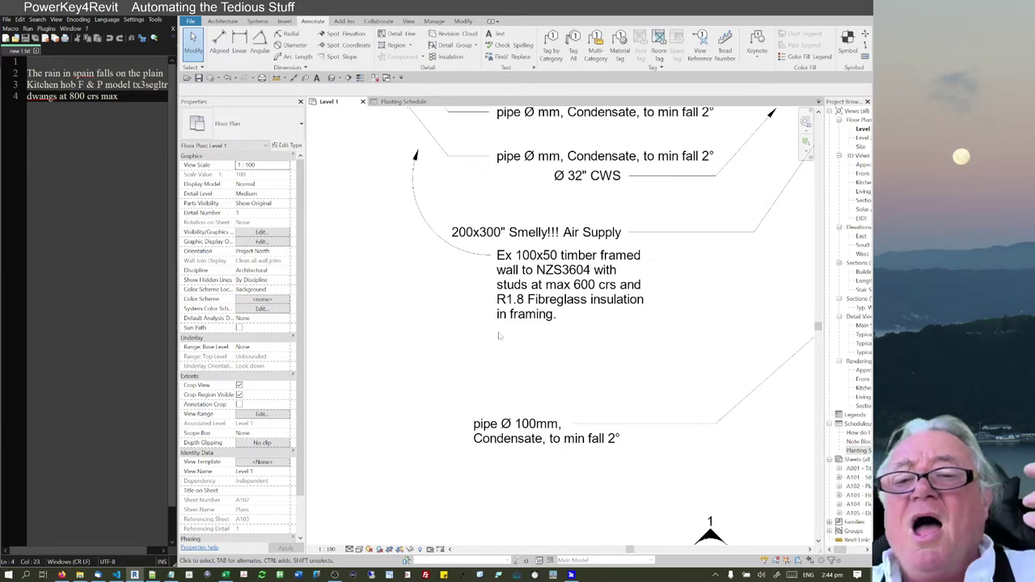
{"action": "left_click", "coordinate": [523, 329]}
{"action": "left_click", "coordinate": [447, 370]}
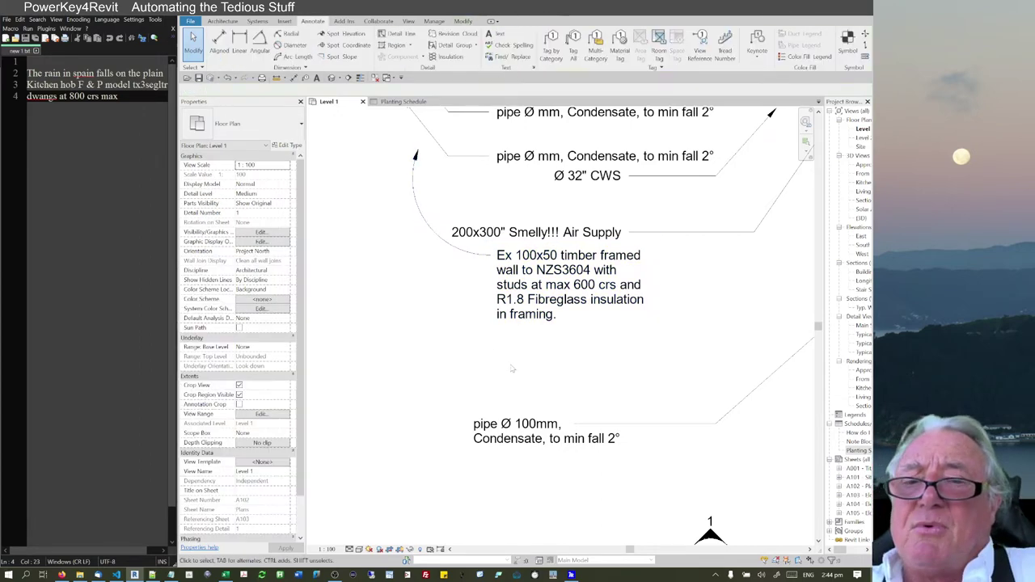
{"action": "left_click", "coordinate": [531, 327]}
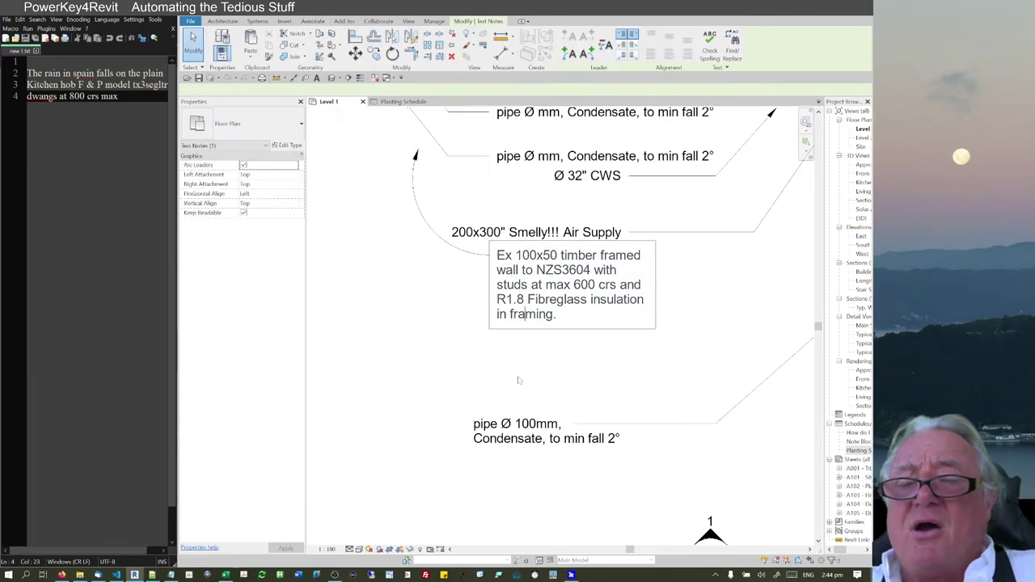
{"action": "left_click", "coordinate": [488, 370]}
{"action": "right_click", "coordinate": [491, 367]}
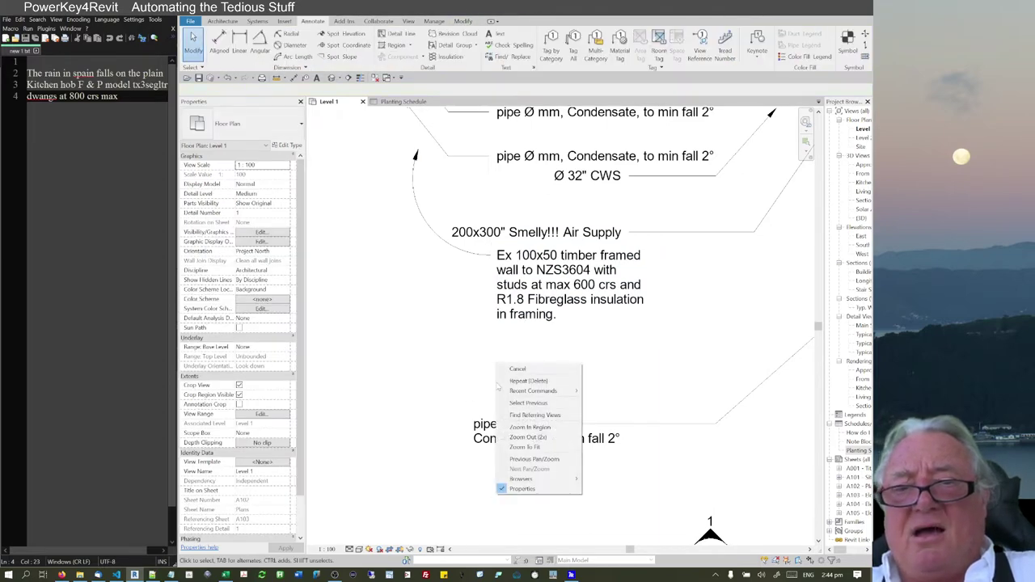
{"action": "left_click", "coordinate": [461, 355]}
Step: With the "gn" shortcut, load the 10mm base plate note from _Struct1.Txt and place it with an arc leader pointing to the Living room's outer wall
{"action": "key", "text": "g"}
{"action": "key", "text": "n"}
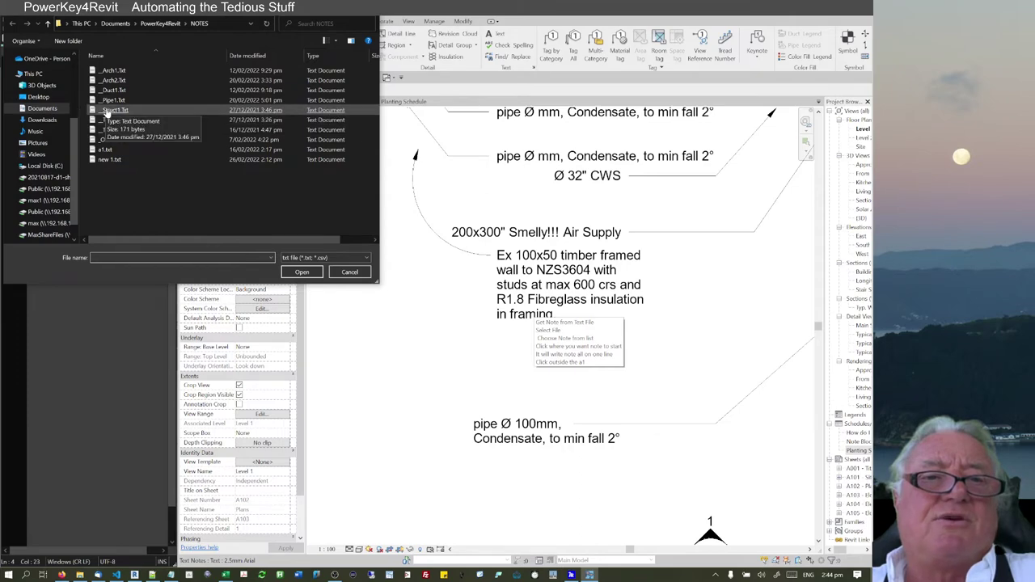
{"action": "double_click", "coordinate": [106, 110]}
{"action": "left_click", "coordinate": [317, 202]}
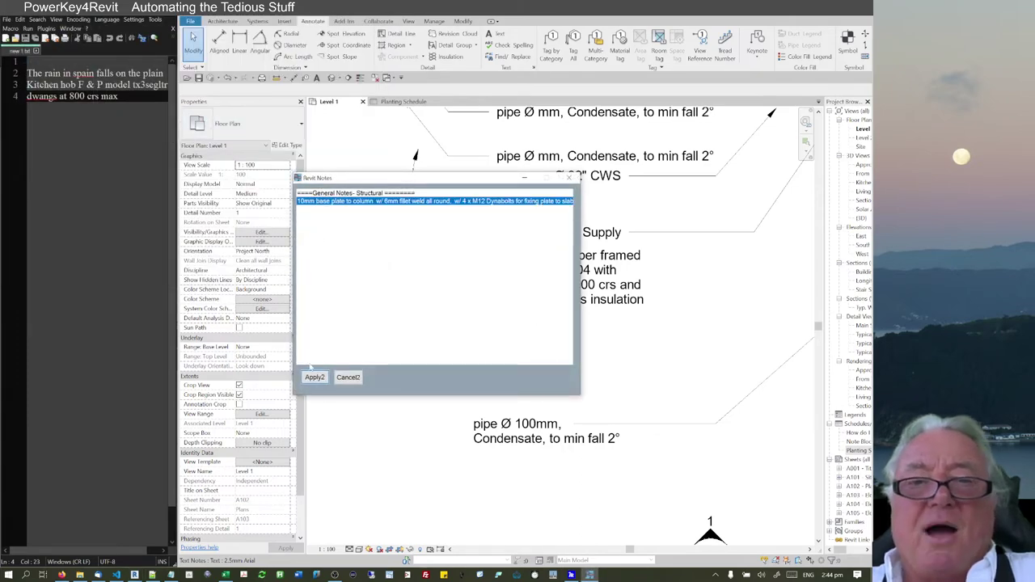
{"action": "left_click", "coordinate": [315, 377]}
{"action": "scroll", "coordinate": [497, 356], "scroll_direction": "down", "scroll_amount": 2}
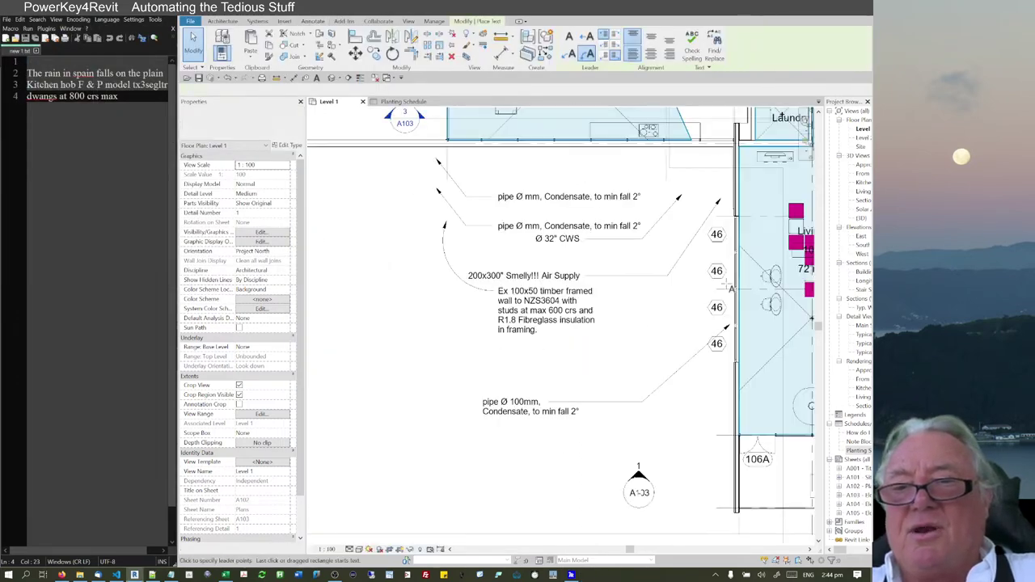
{"action": "left_click", "coordinate": [595, 367]}
{"action": "left_click", "coordinate": [636, 397]}
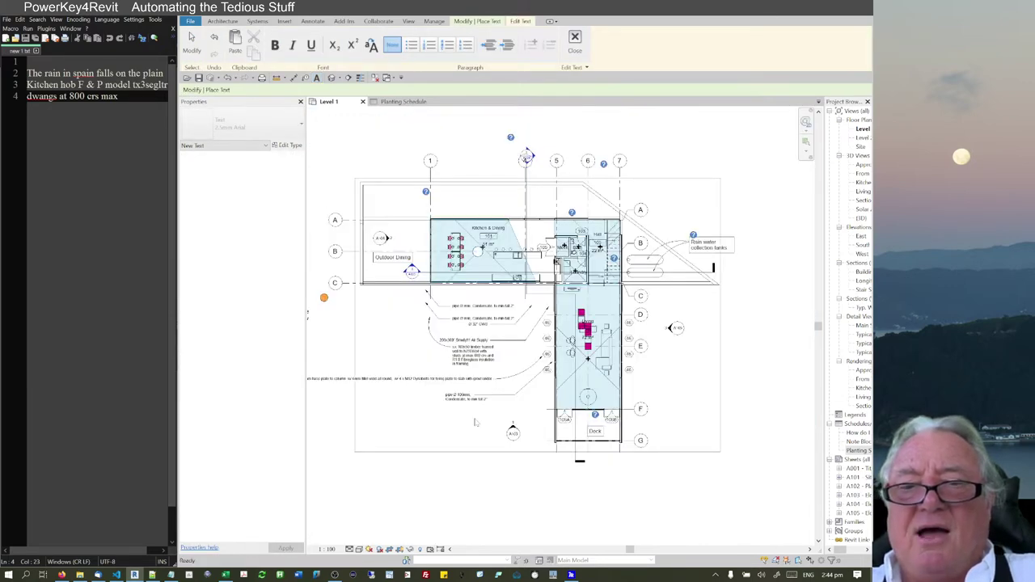
Step: Narrow the 10mm base plate note so its text wraps, and move the pipe Ø 100mm note below it
{"action": "middle_click_drag", "start_coordinate": [644, 372], "coordinate": [642, 348]}
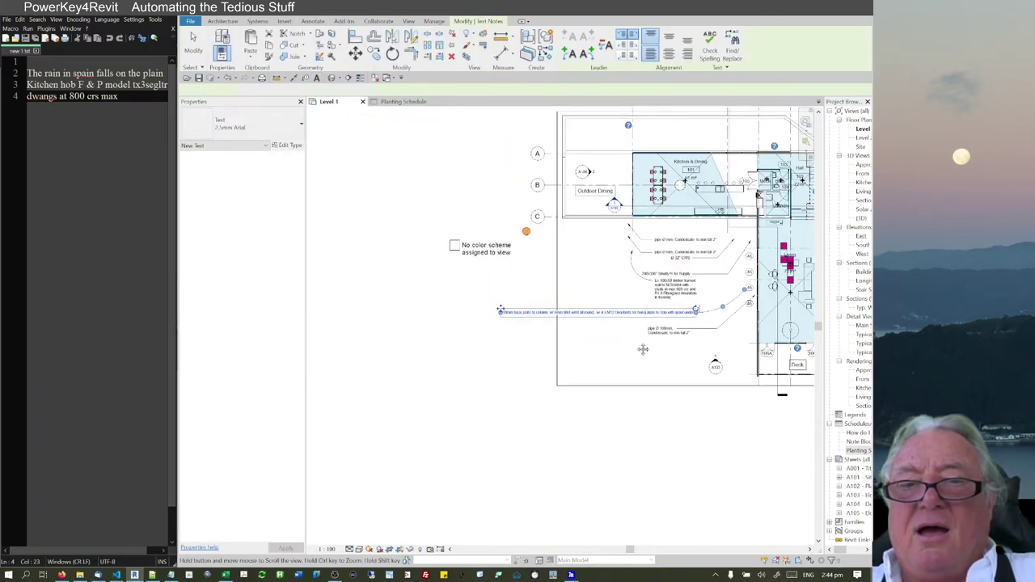
{"action": "left_click_drag", "start_coordinate": [501, 313], "coordinate": [627, 314]}
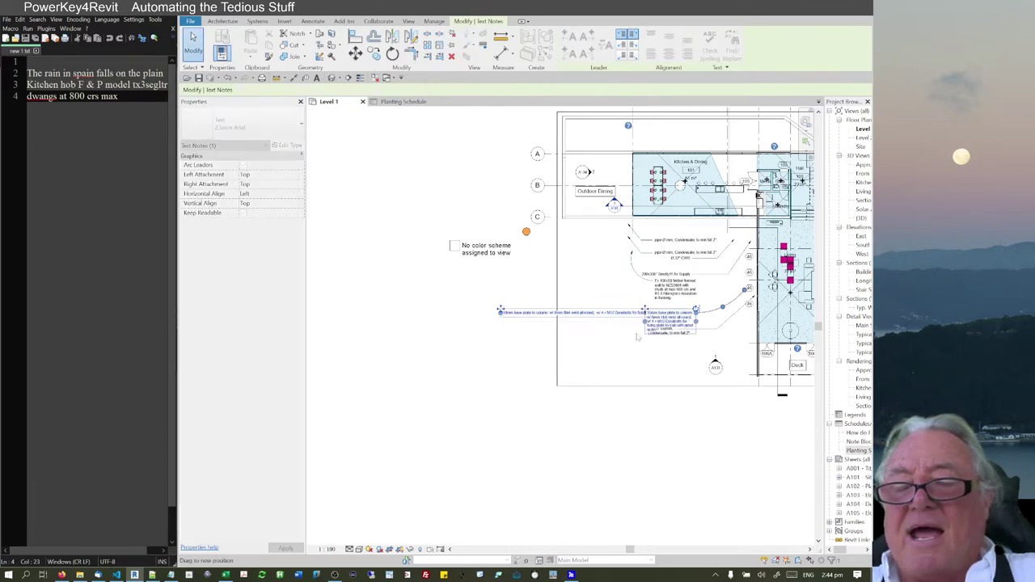
{"action": "scroll", "coordinate": [639, 314], "scroll_direction": "up", "scroll_amount": 3}
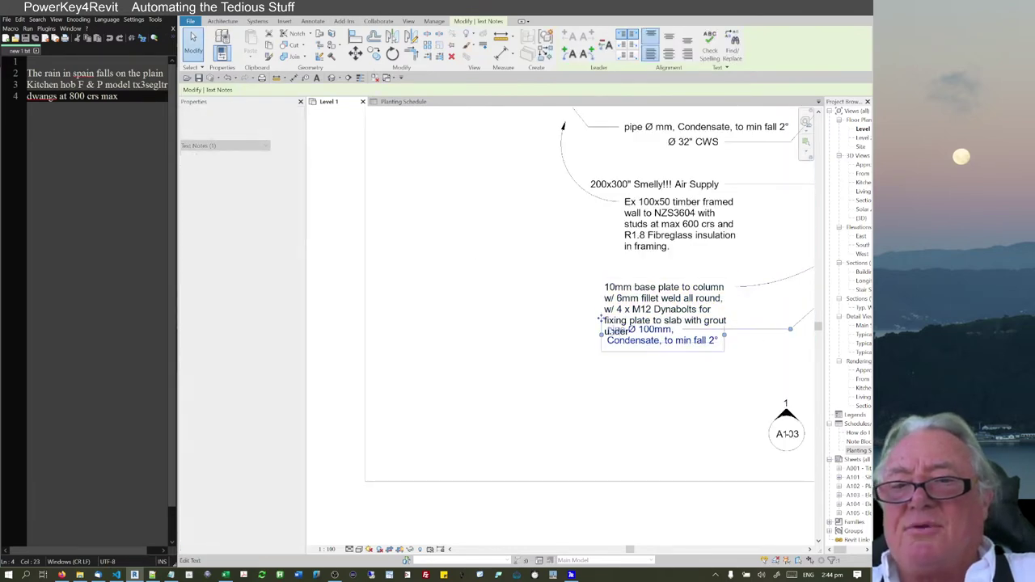
{"action": "left_click_drag", "start_coordinate": [601, 317], "coordinate": [593, 402]}
Step: Replace the word "fillet" in the base plate note with the ∠ symbol using the "ang" shortcut
{"action": "scroll", "coordinate": [633, 256], "scroll_direction": "up", "scroll_amount": 3}
{"action": "scroll", "coordinate": [644, 261], "scroll_direction": "down", "scroll_amount": 2}
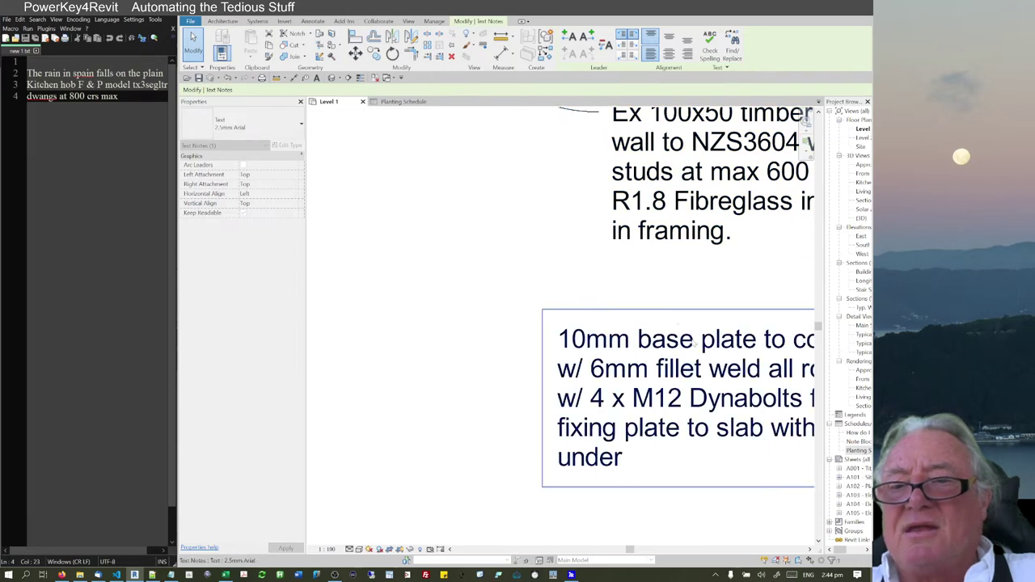
{"action": "scroll", "coordinate": [639, 291], "scroll_direction": "down", "scroll_amount": 2}
{"action": "scroll", "coordinate": [639, 291], "scroll_direction": "up", "scroll_amount": 1}
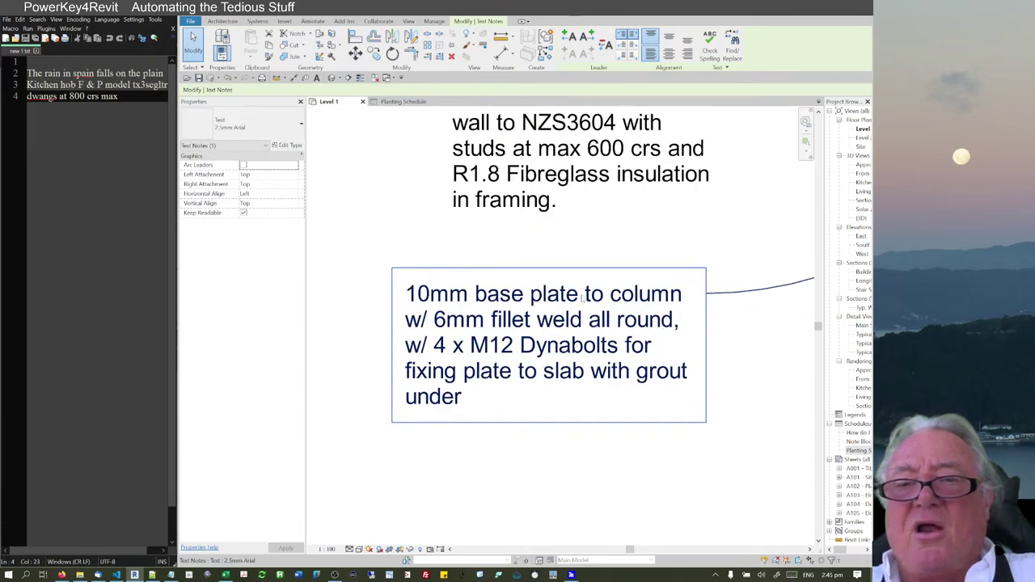
{"action": "left_click", "coordinate": [464, 322]}
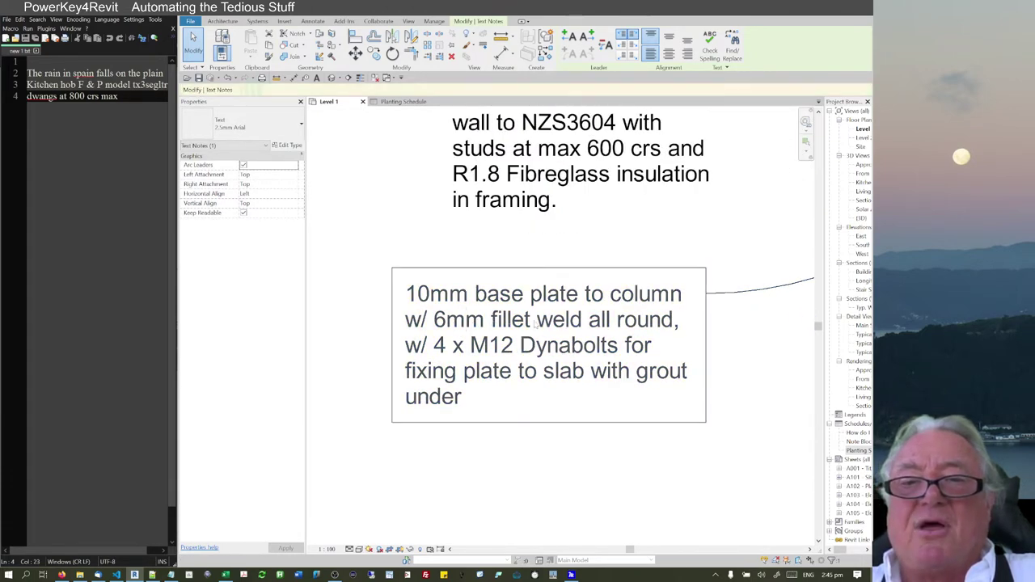
{"action": "left_click_drag", "start_coordinate": [535, 321], "coordinate": [492, 322]}
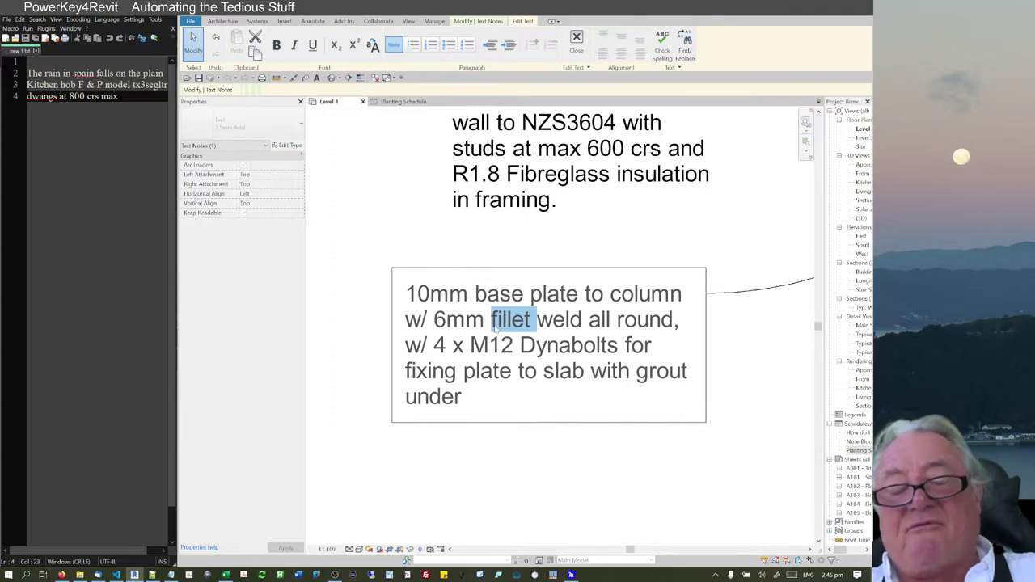
{"action": "type", "text": "an"}
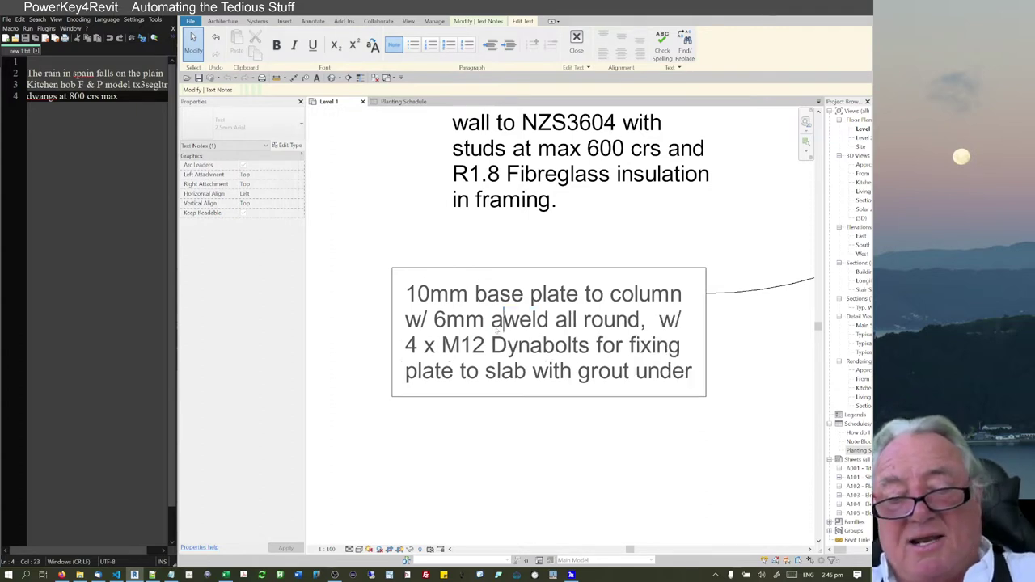
{"action": "type", "text": "g"}
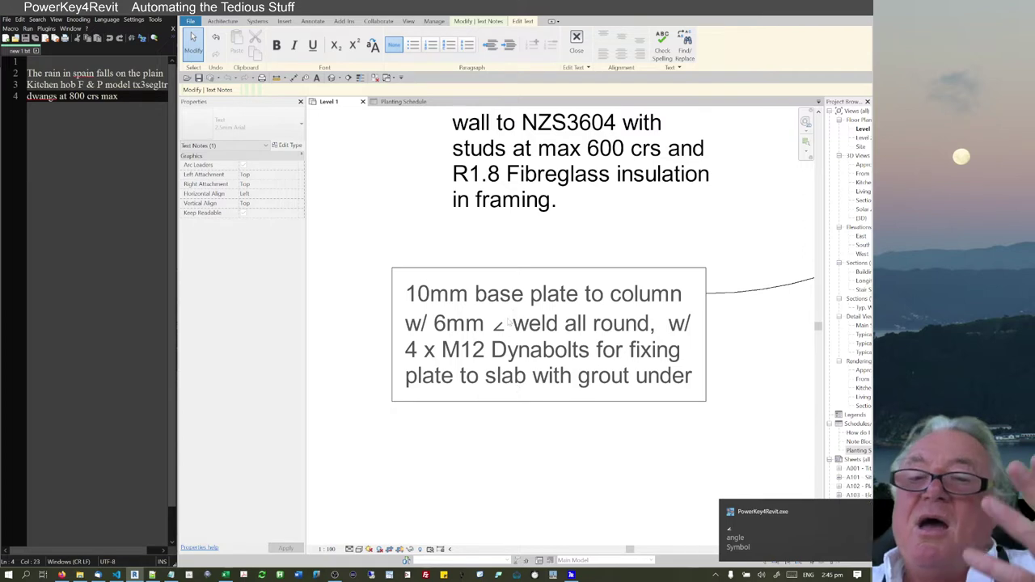
{"action": "left_click_drag", "start_coordinate": [507, 326], "coordinate": [488, 329]}
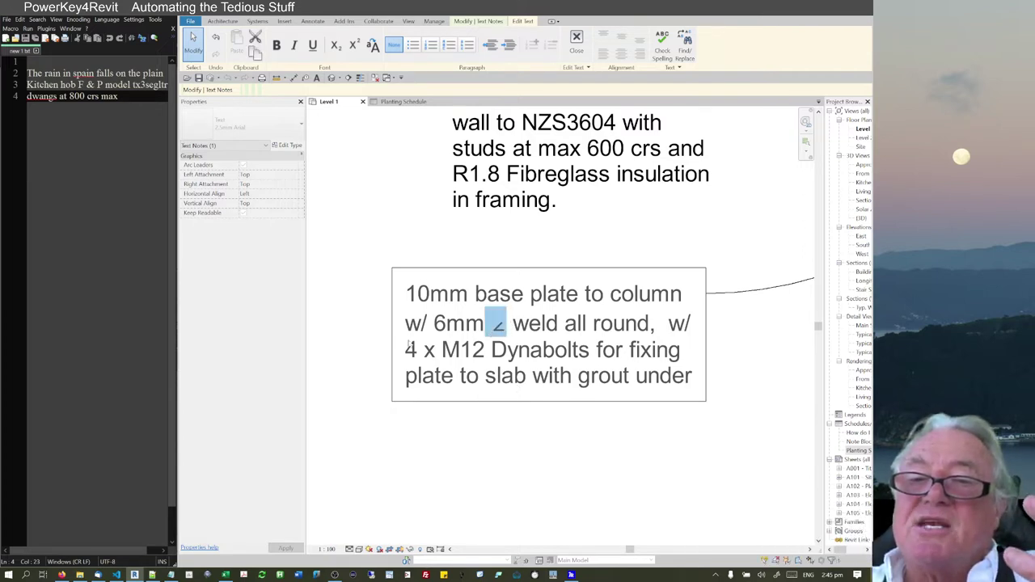
{"action": "left_click", "coordinate": [519, 364]}
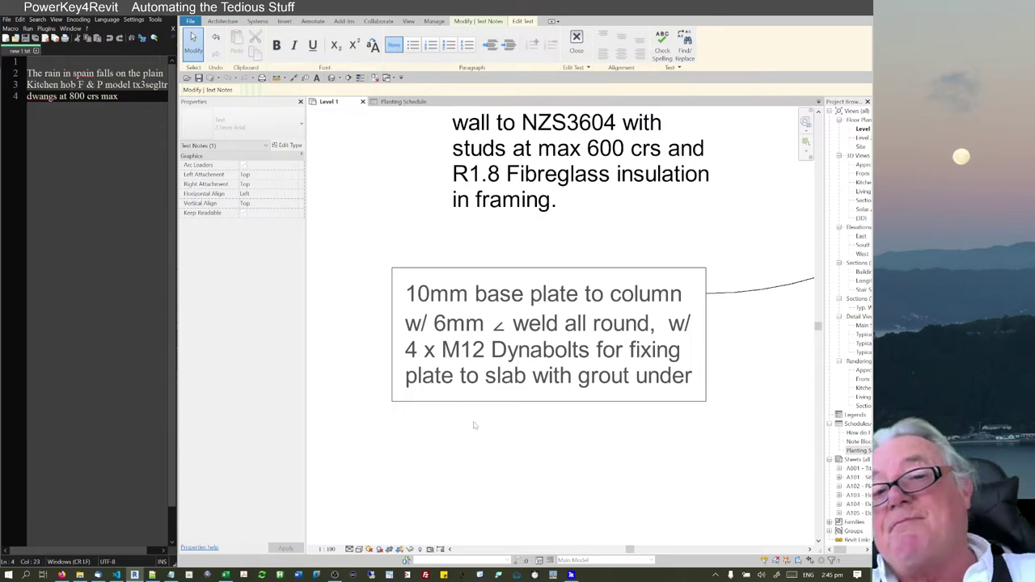
{"action": "scroll", "coordinate": [467, 412], "scroll_direction": "down", "scroll_amount": 4}
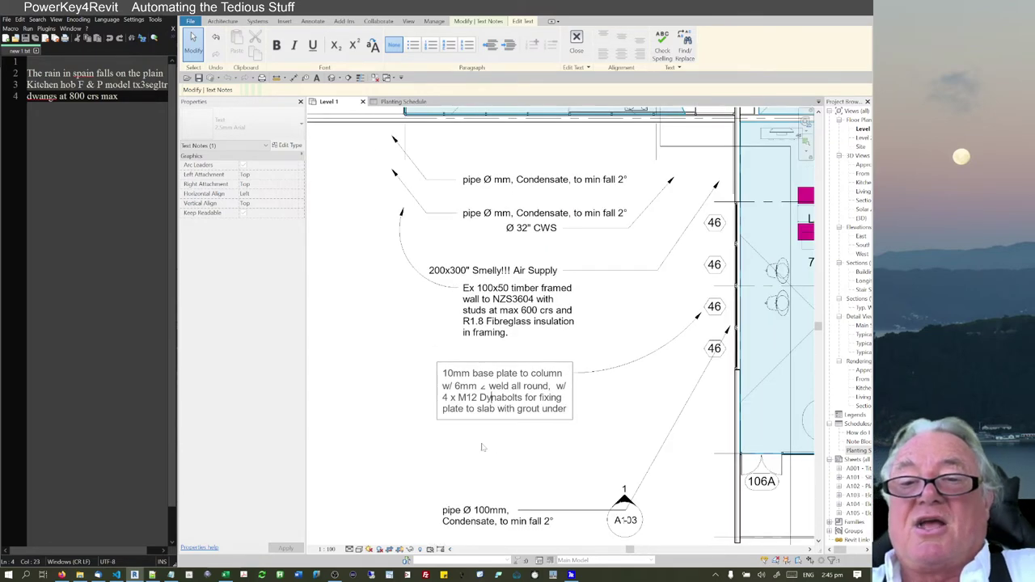
{"action": "scroll", "coordinate": [482, 444], "scroll_direction": "down", "scroll_amount": 1}
{"action": "middle_click_drag", "start_coordinate": [502, 449], "coordinate": [524, 307]}
{"action": "scroll", "coordinate": [480, 324], "scroll_direction": "up", "scroll_amount": 3}
{"action": "scroll", "coordinate": [481, 328], "scroll_direction": "down", "scroll_amount": 3}
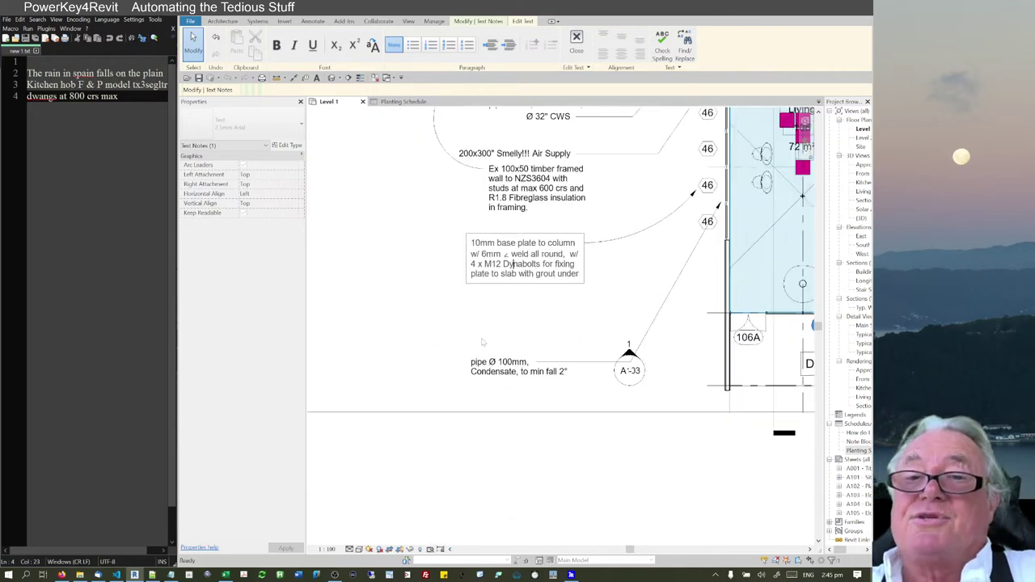
Step: Finish editing the 10mm base plate note
{"action": "scroll", "coordinate": [452, 327], "scroll_direction": "down", "scroll_amount": 1}
{"action": "left_click", "coordinate": [418, 305]}
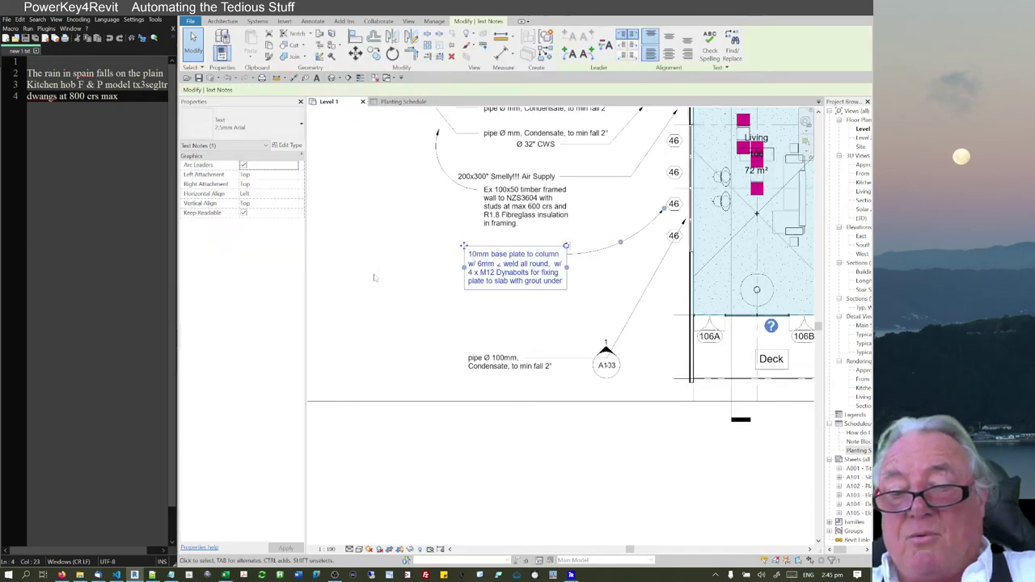
{"action": "key", "text": "p"}
{"action": "key", "text": "n"}
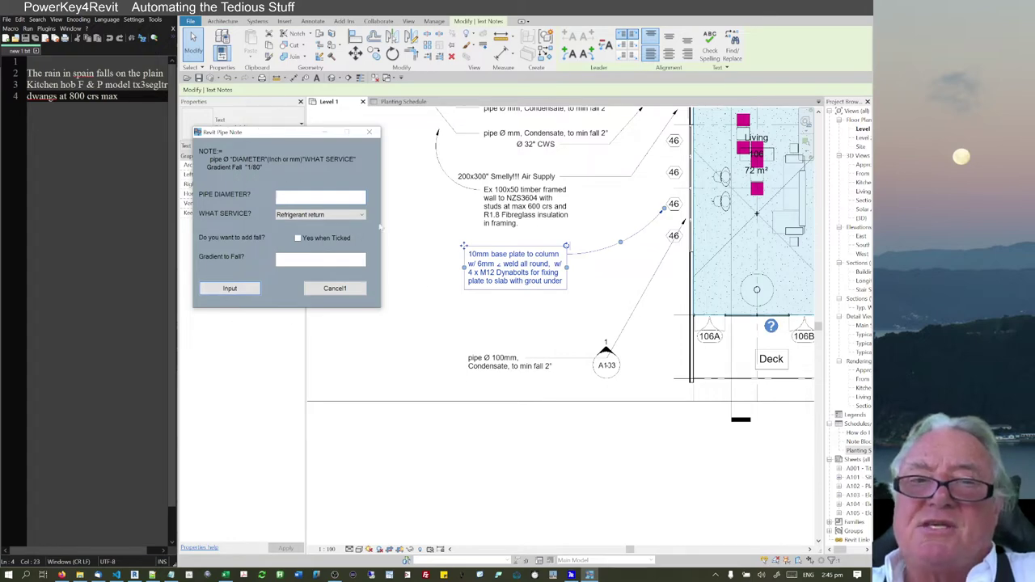
{"action": "left_click", "coordinate": [348, 288]}
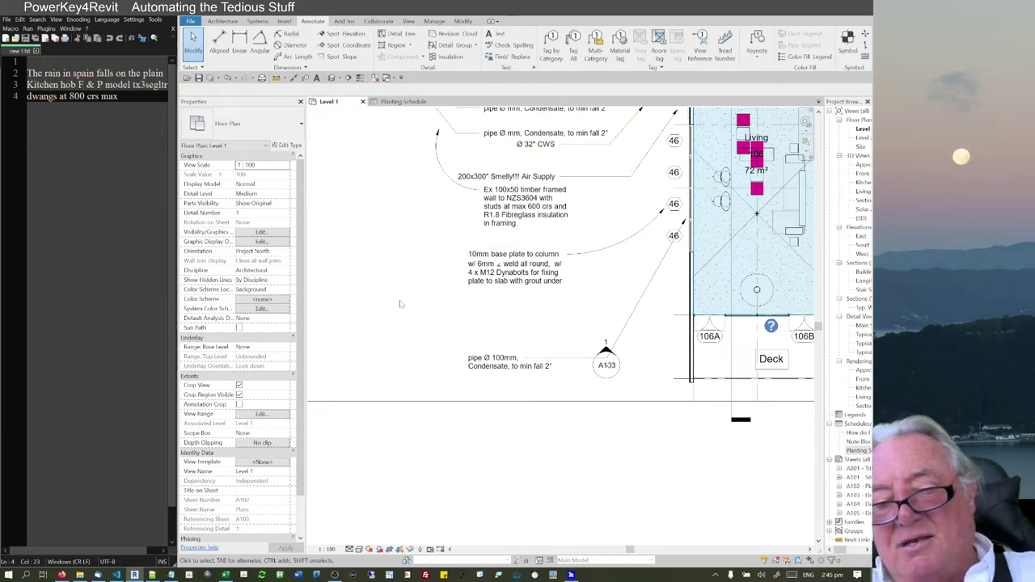
Step: Bring up the PowerKey4Revit shortcut list with "hh" and check the note commands at its end
{"action": "key", "text": "h"}
{"action": "key", "text": "h"}
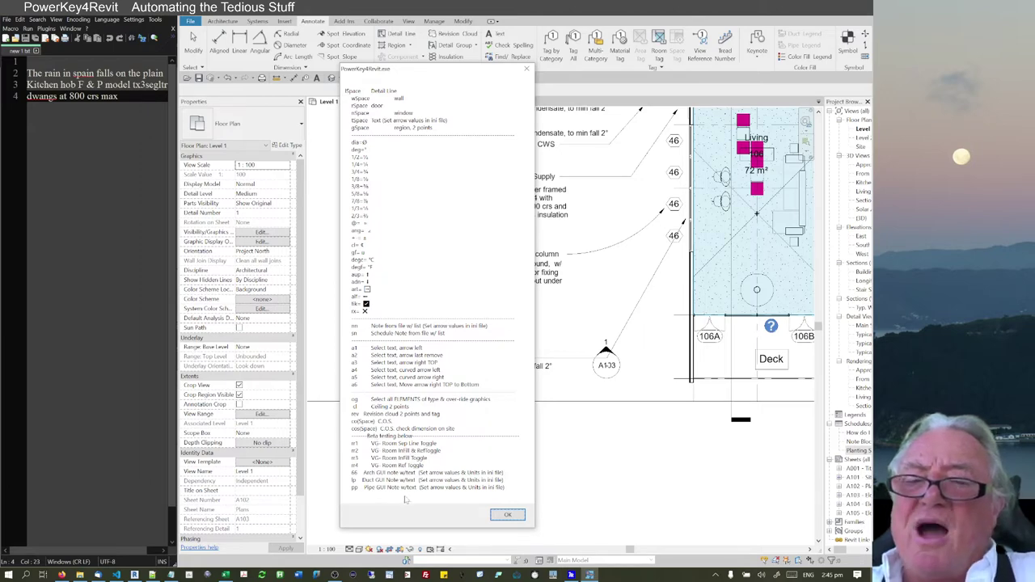
{"action": "left_click", "coordinate": [507, 515]}
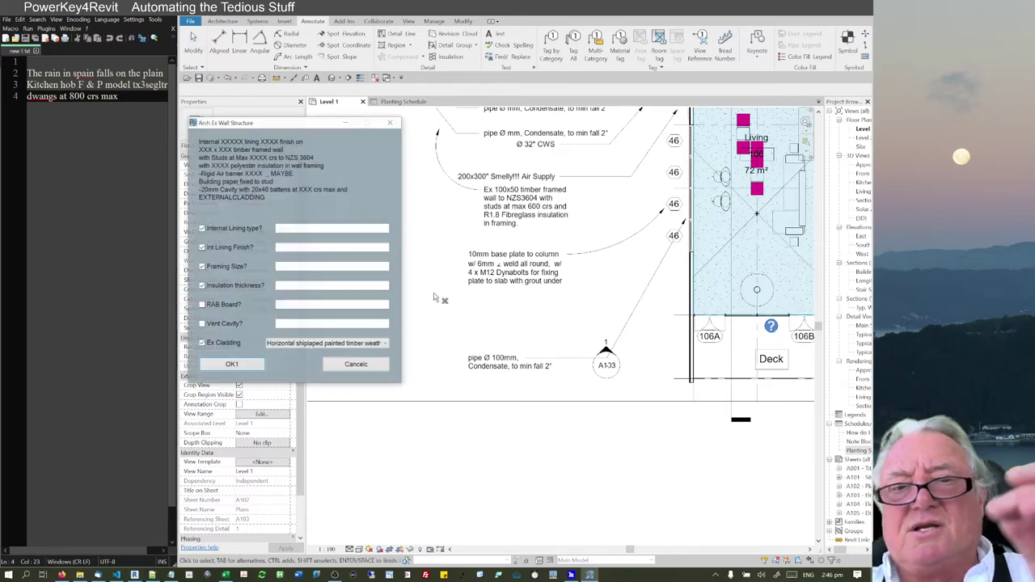
Step: Generate an Arch Ex Wall Structure note with gib 12mm fyreline lining, paint finish and 100x50 framing, excluding insulation and external cladding
{"action": "left_click_drag", "start_coordinate": [307, 122], "coordinate": [528, 132]}
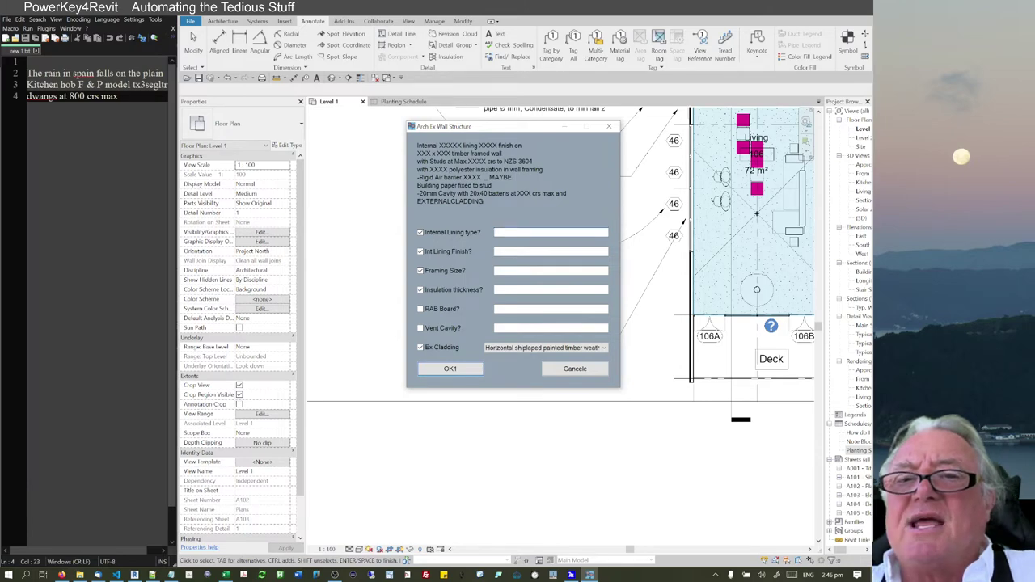
{"action": "type", "text": "gib 12mm"}
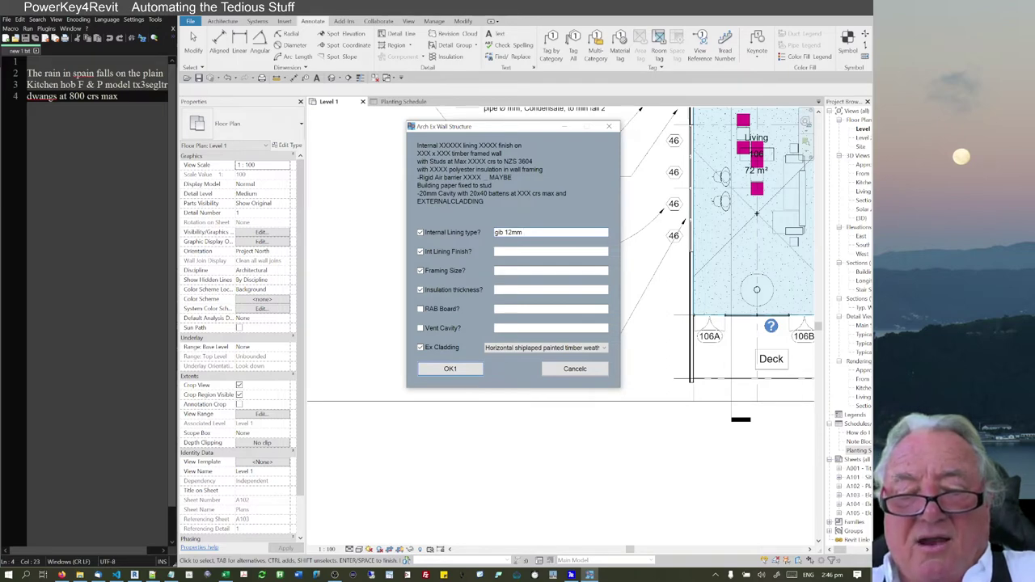
{"action": "type", "text": "fyreline"}
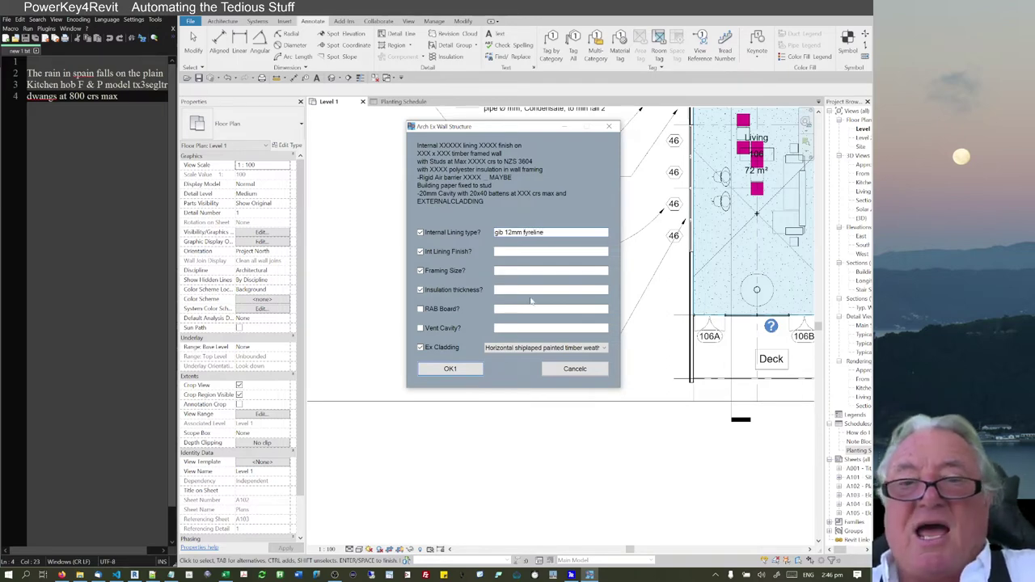
{"action": "key", "text": "Tab"}
{"action": "type", "text": "pa"}
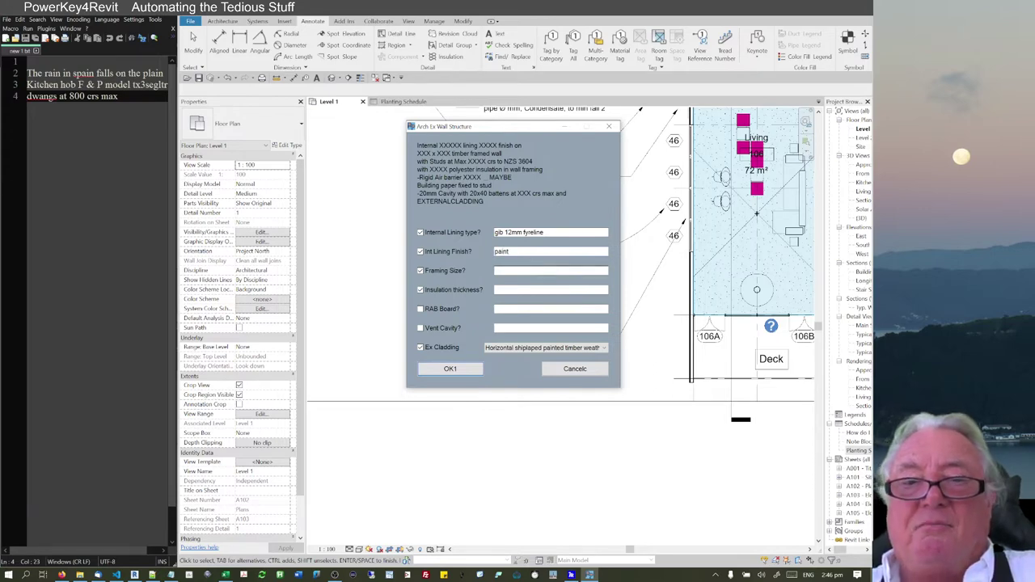
{"action": "key", "text": "Tab"}
{"action": "type", "text": "100"}
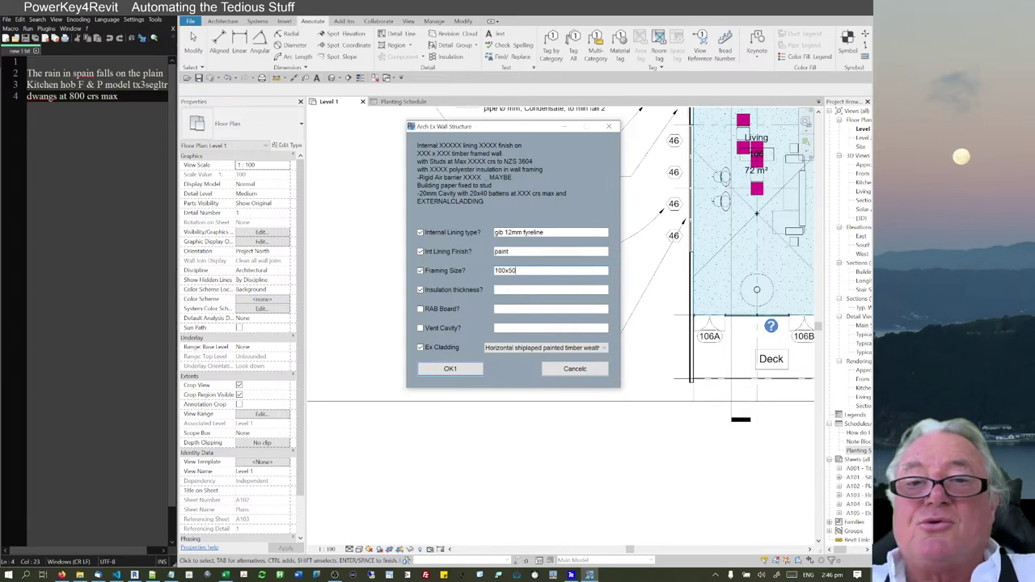
{"action": "left_click", "coordinate": [419, 290]}
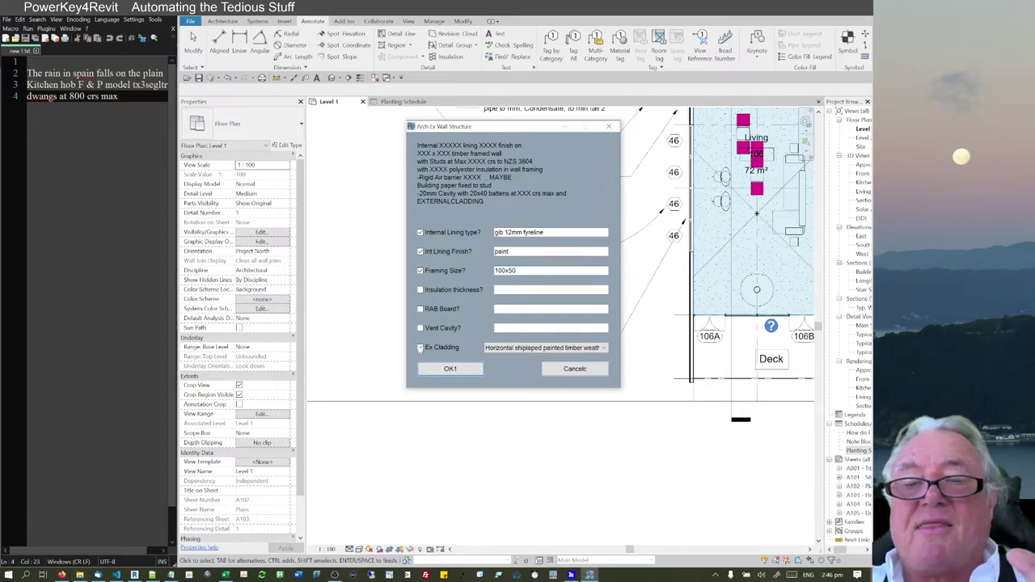
{"action": "left_click", "coordinate": [420, 348]}
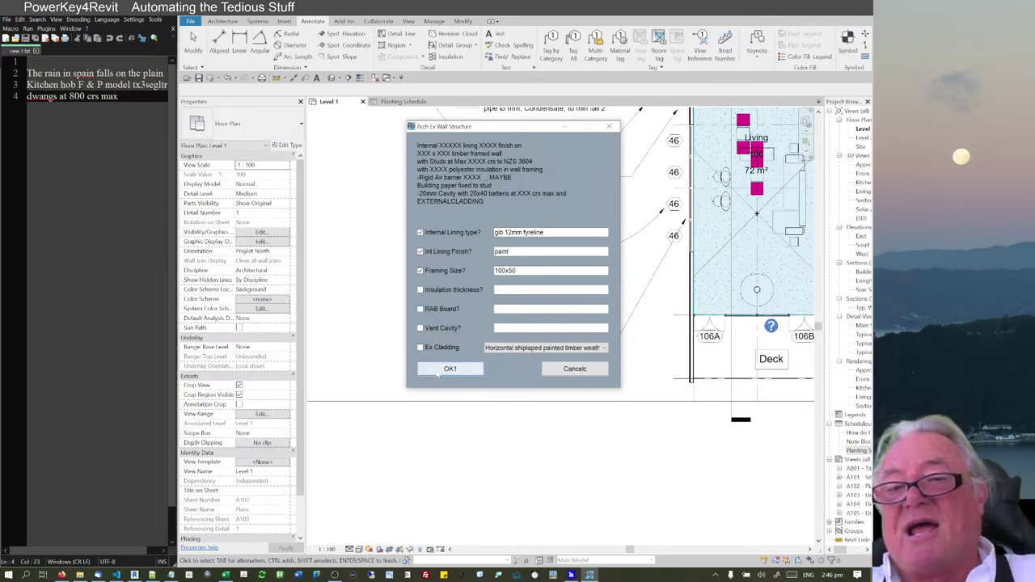
{"action": "key", "text": "Return"}
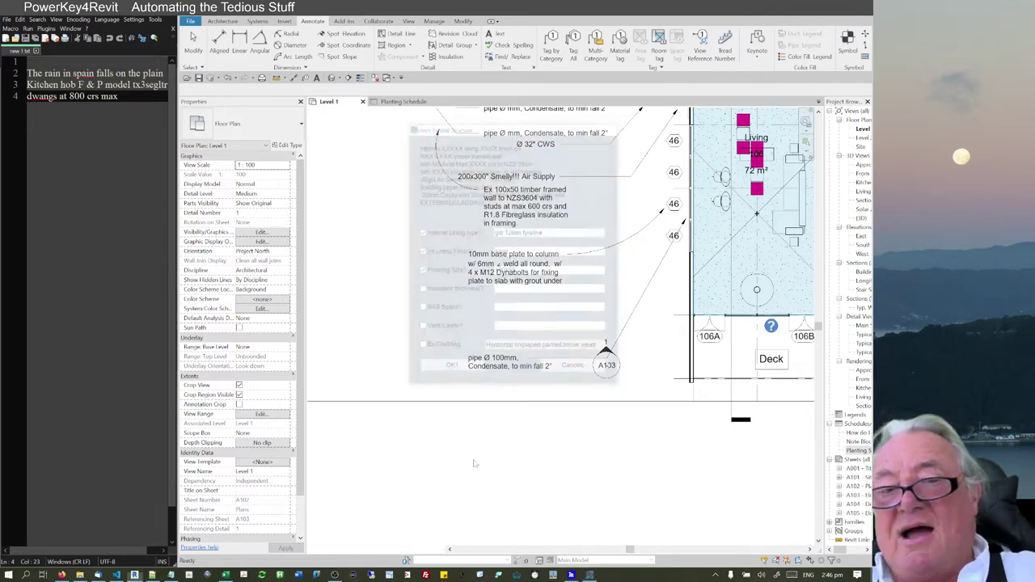
Step: Place the generated wall note below the pipe Ø 100mm note, with its arc leader pointing to the Deck's outer wall
{"action": "left_click", "coordinate": [683, 339]}
{"action": "left_click", "coordinate": [576, 438]}
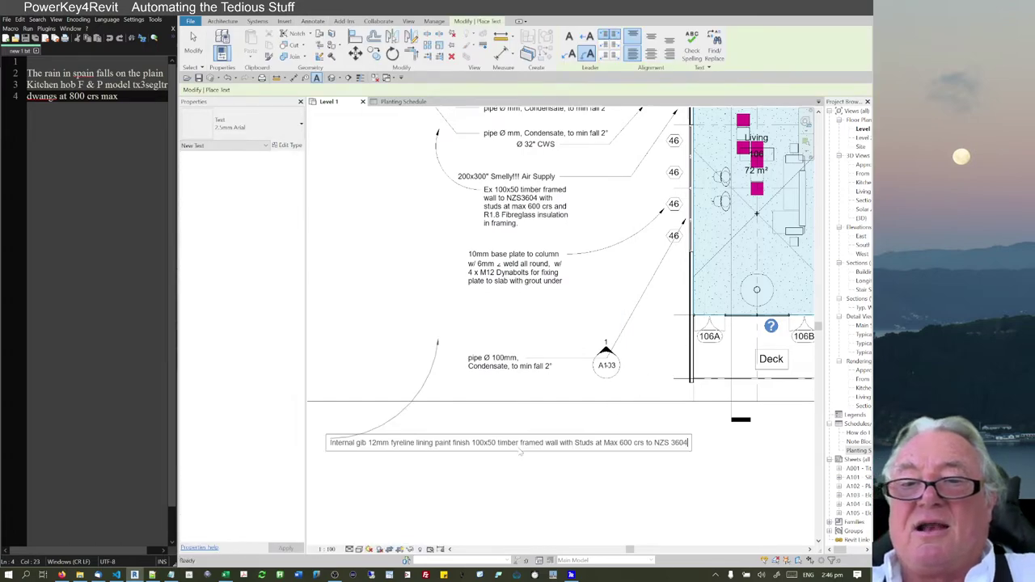
{"action": "left_click", "coordinate": [499, 510]}
{"action": "key", "text": "Escape"}
Step: Narrow the internal gib wall note so its text wraps into a compact block
{"action": "scroll", "coordinate": [499, 463], "scroll_direction": "down", "scroll_amount": 2}
{"action": "middle_click_drag", "start_coordinate": [626, 386], "coordinate": [628, 308]}
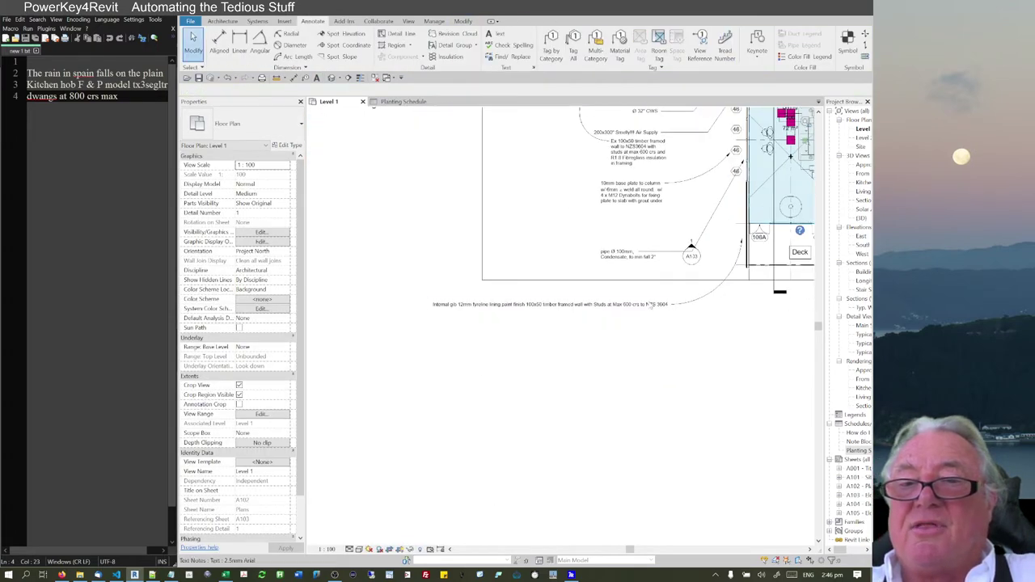
{"action": "left_click", "coordinate": [515, 305]}
{"action": "left_click_drag", "start_coordinate": [430, 304], "coordinate": [630, 328]}
{"action": "scroll", "coordinate": [681, 330], "scroll_direction": "up", "scroll_amount": 4}
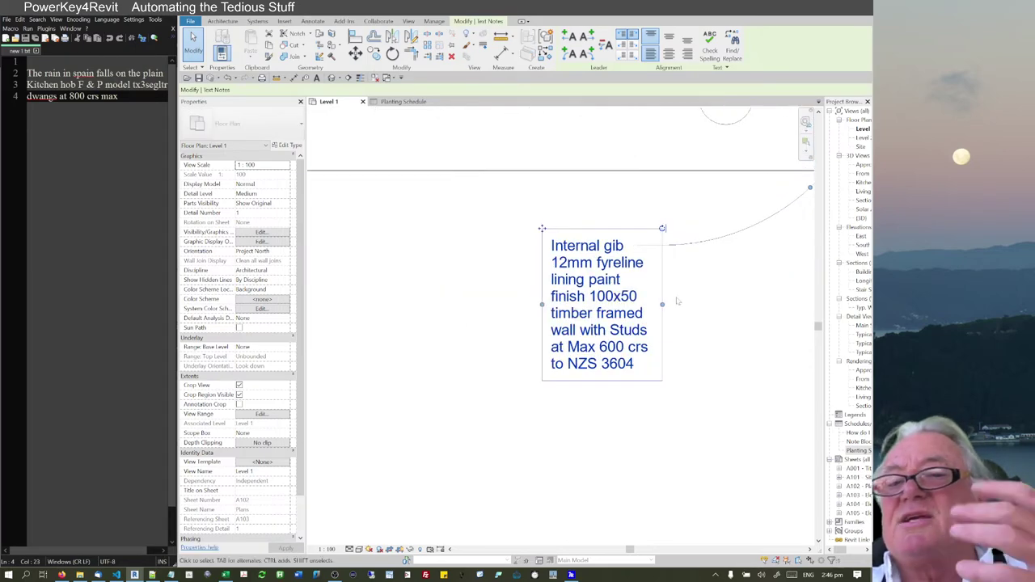
{"action": "left_click", "coordinate": [670, 297]}
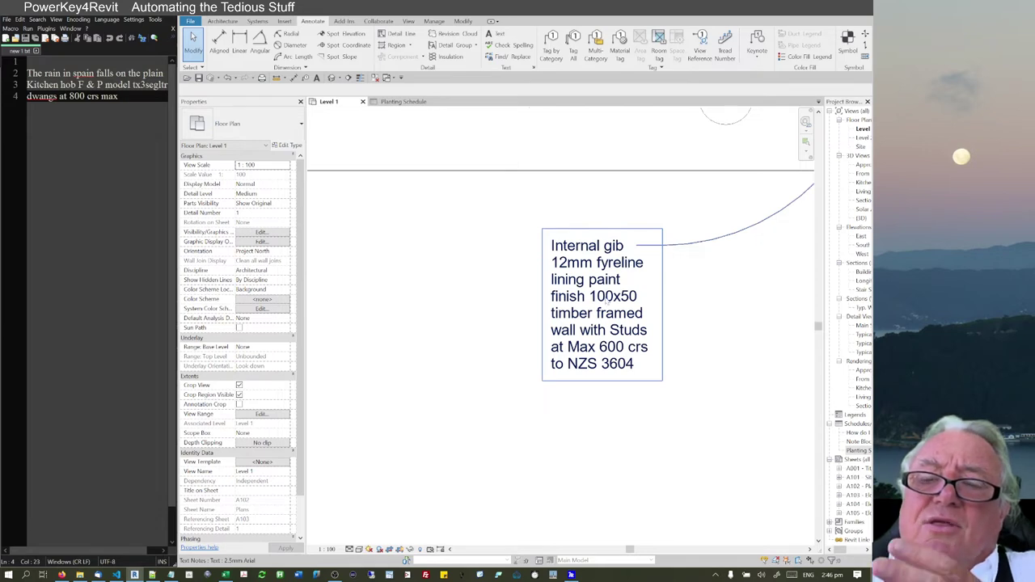
Step: Widen the wrapped internal gib wall note slightly so its text takes fewer lines
{"action": "scroll", "coordinate": [606, 302], "scroll_direction": "down", "scroll_amount": 1}
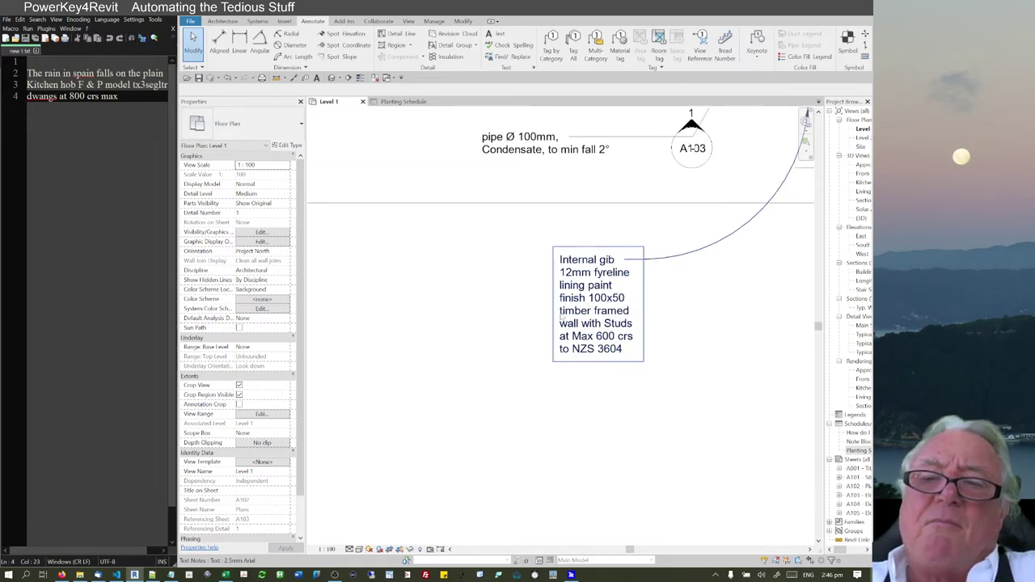
{"action": "left_click", "coordinate": [560, 317]}
{"action": "left_click_drag", "start_coordinate": [553, 304], "coordinate": [526, 304]}
{"action": "left_click", "coordinate": [466, 374]}
{"action": "scroll", "coordinate": [469, 369], "scroll_direction": "down", "scroll_amount": 1}
{"action": "scroll", "coordinate": [480, 360], "scroll_direction": "down", "scroll_amount": 1}
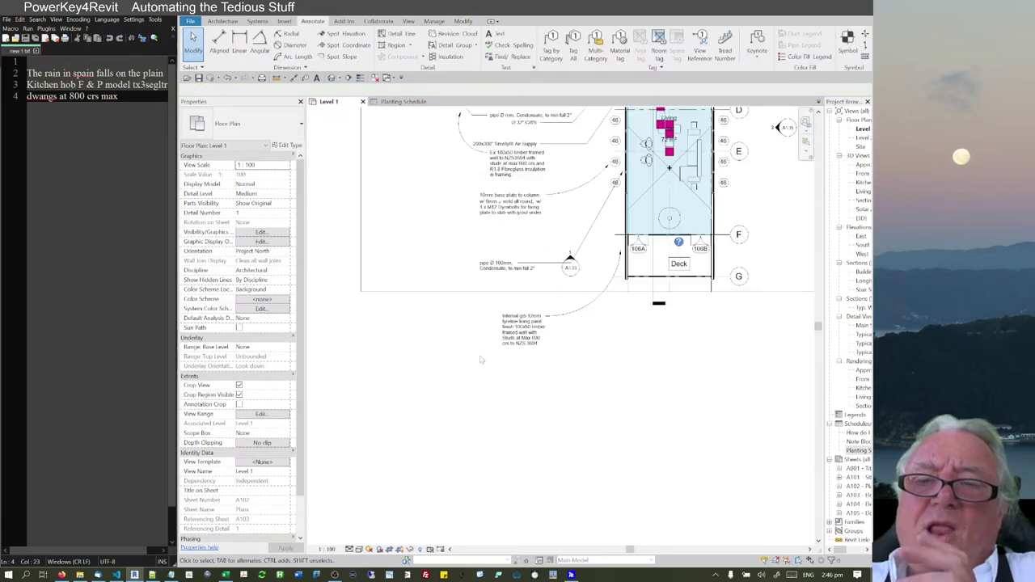
{"action": "scroll", "coordinate": [440, 345], "scroll_direction": "down", "scroll_amount": 1}
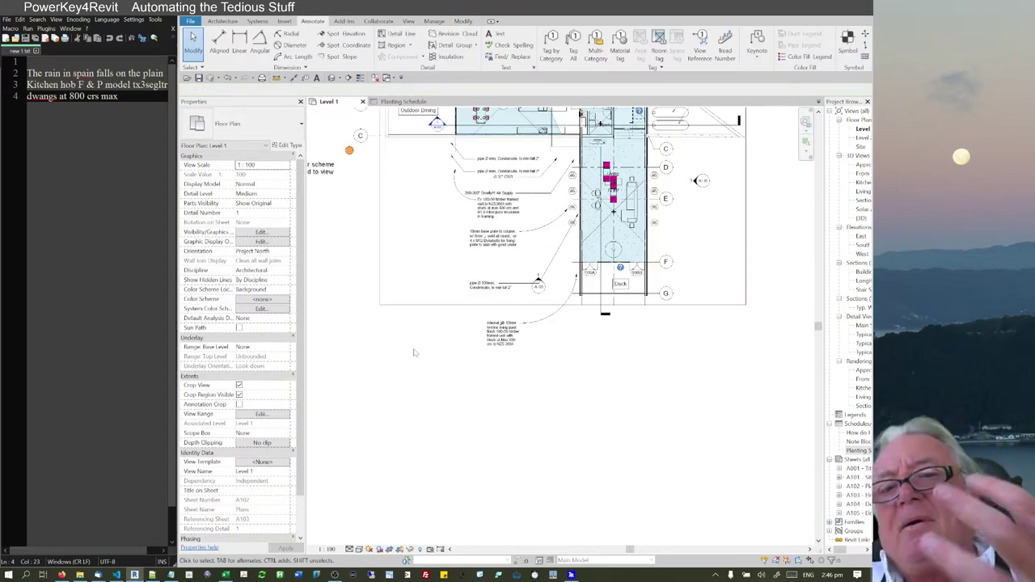
Step: Move the internal gib wall note up and into line with the pipe Ø 100mm note above it
{"action": "scroll", "coordinate": [427, 395], "scroll_direction": "up", "scroll_amount": 2}
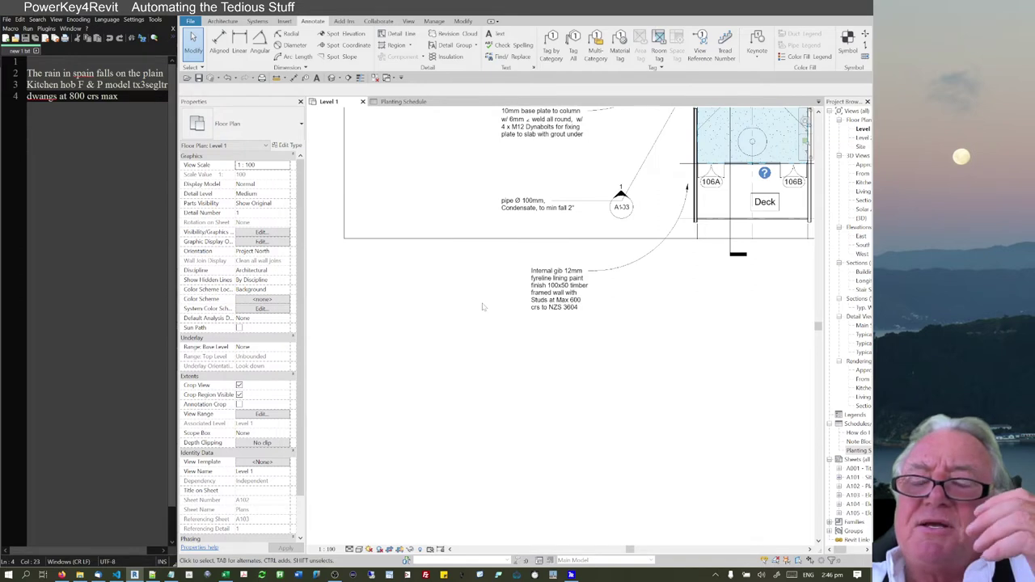
{"action": "scroll", "coordinate": [511, 311], "scroll_direction": "down", "scroll_amount": 1}
{"action": "left_click", "coordinate": [525, 309]}
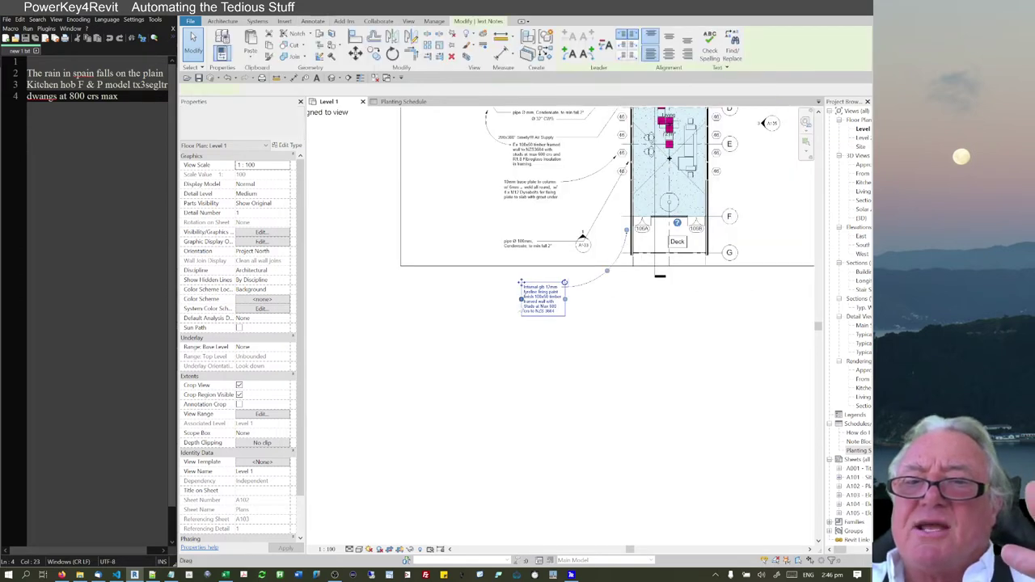
{"action": "left_click_drag", "start_coordinate": [530, 299], "coordinate": [511, 281]}
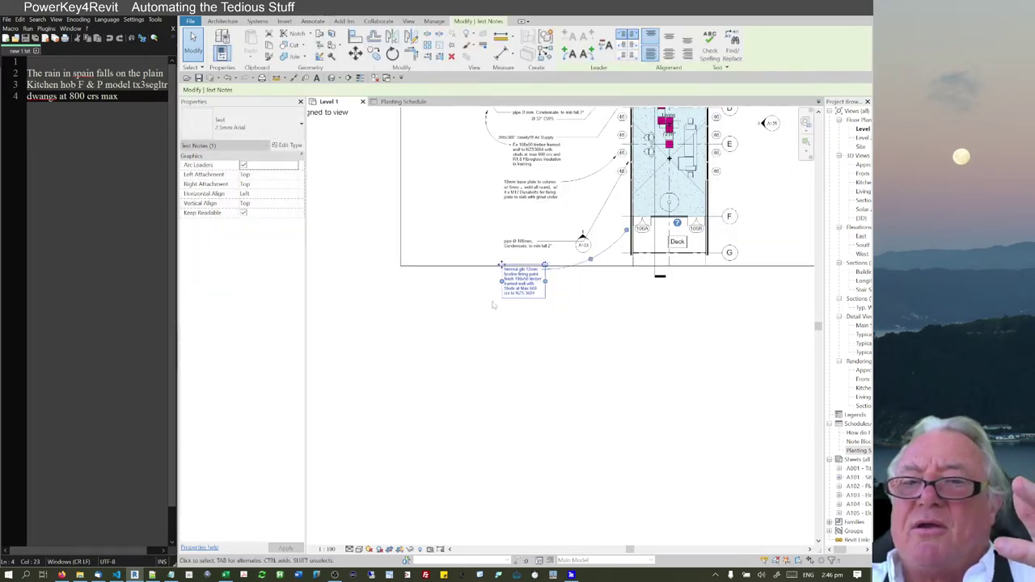
{"action": "left_click", "coordinate": [492, 326]}
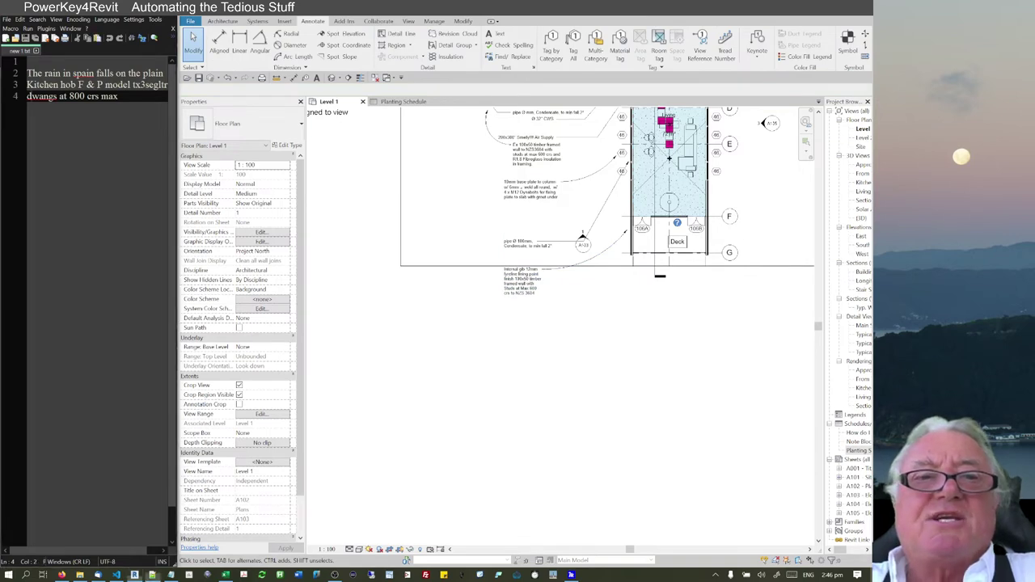
Step: Switch to the new 1.txt notes file in the text editor and correct "spain" to "Spain" using the spelling suggestion
{"action": "right_click", "coordinate": [36, 97]}
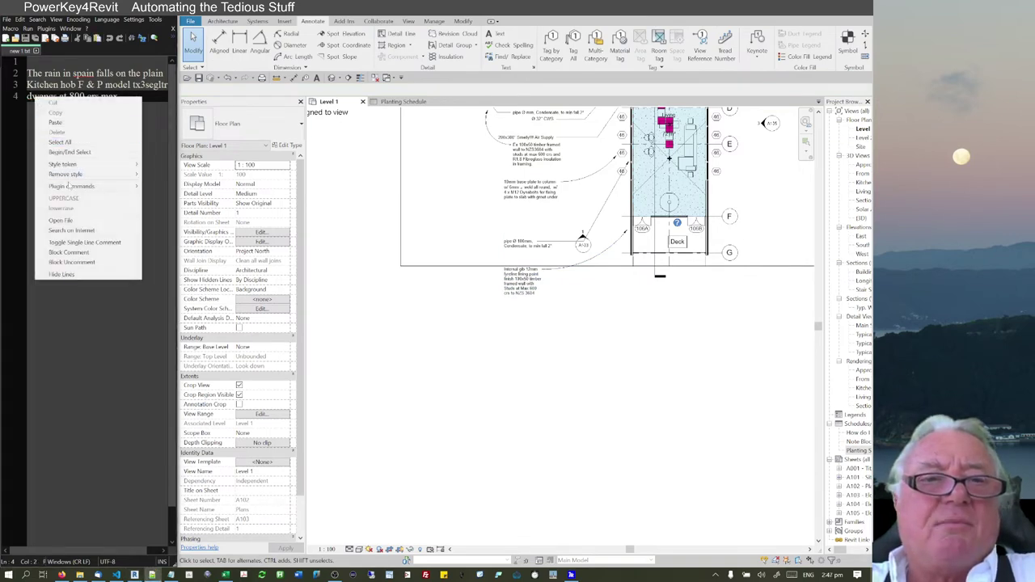
{"action": "left_click", "coordinate": [91, 311]}
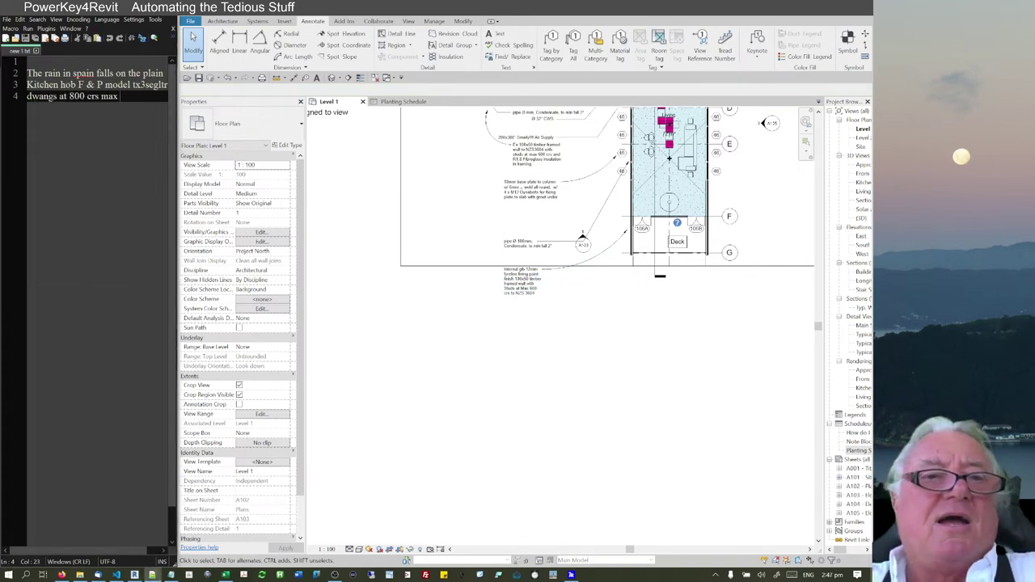
{"action": "left_click", "coordinate": [84, 73]}
{"action": "right_click", "coordinate": [84, 72]}
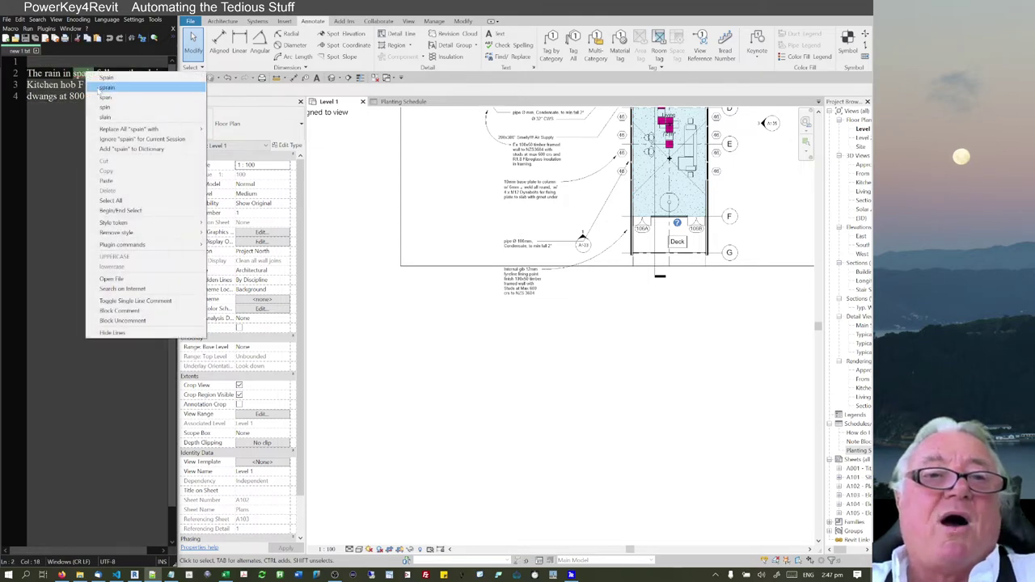
{"action": "left_click", "coordinate": [122, 77]}
{"action": "left_click", "coordinate": [120, 96]}
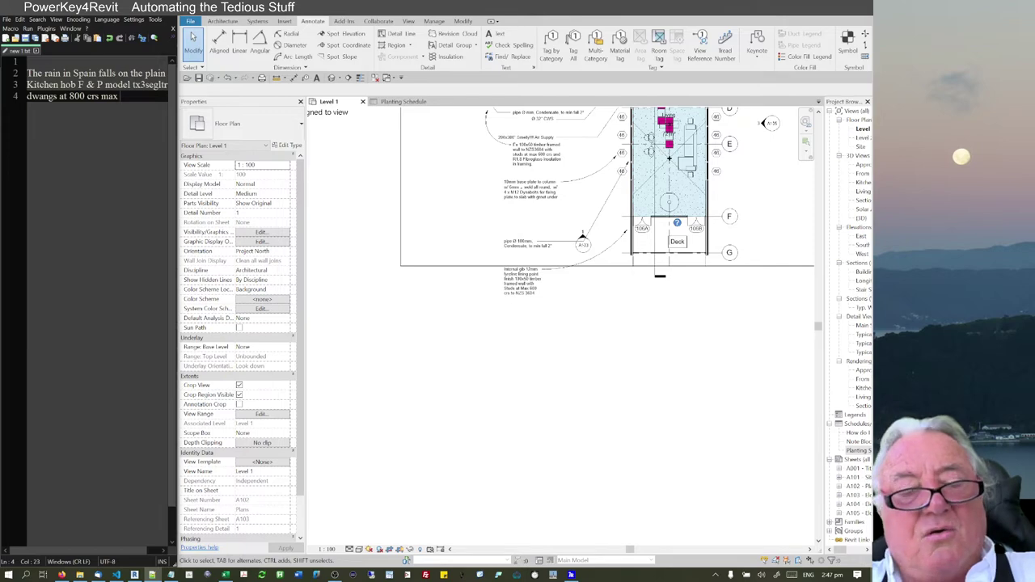
Step: In Revit, load "The rain in Spain falls on the plain" from new 1.txt and place it with an arc leader pointing below the Deck's outer wall
{"action": "left_click", "coordinate": [456, 317]}
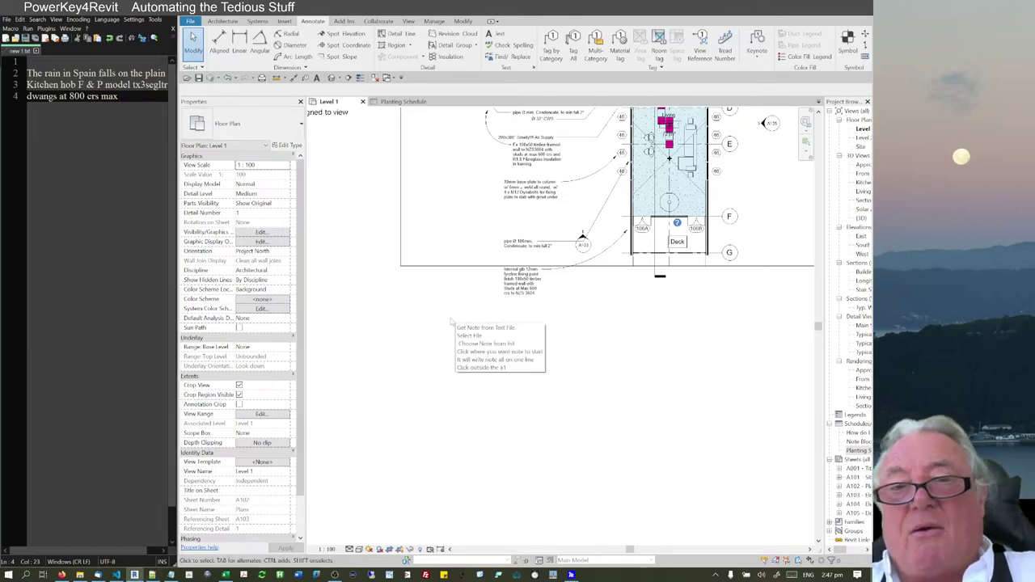
{"action": "left_click", "coordinate": [103, 160]}
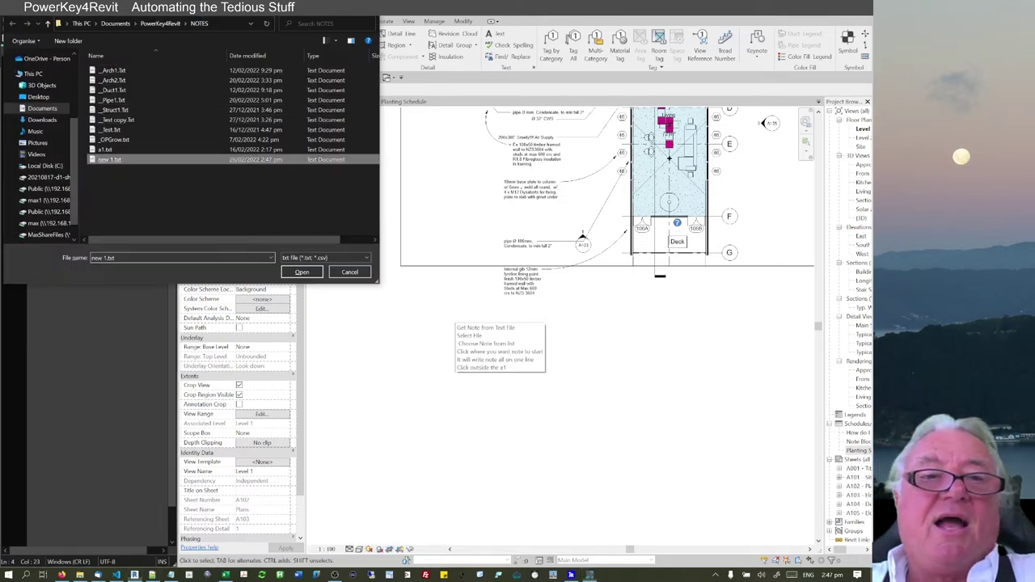
{"action": "double_click", "coordinate": [105, 160]}
{"action": "left_click", "coordinate": [346, 203]}
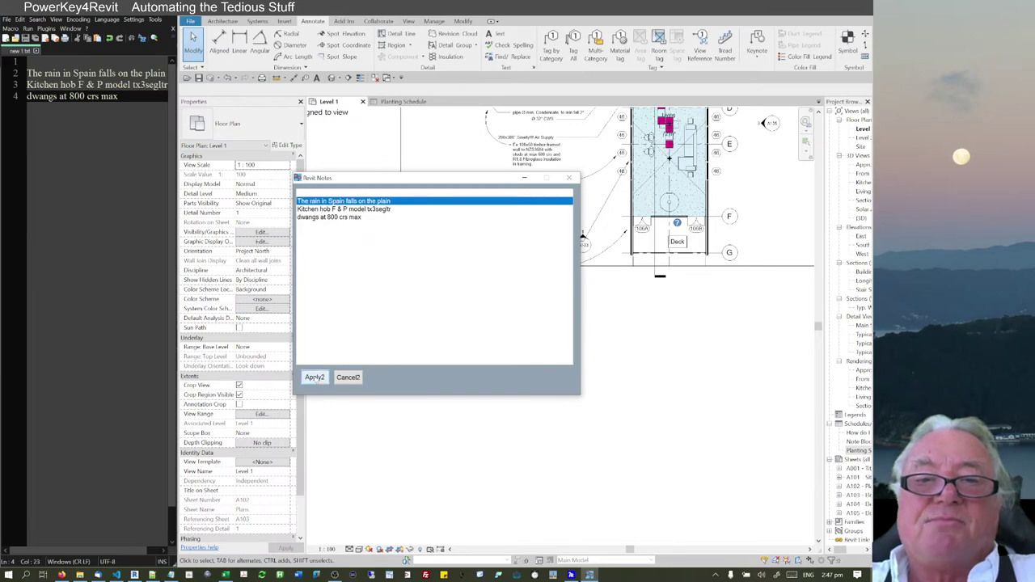
{"action": "left_click", "coordinate": [316, 377]}
{"action": "left_click", "coordinate": [631, 281]}
{"action": "left_click", "coordinate": [580, 323]}
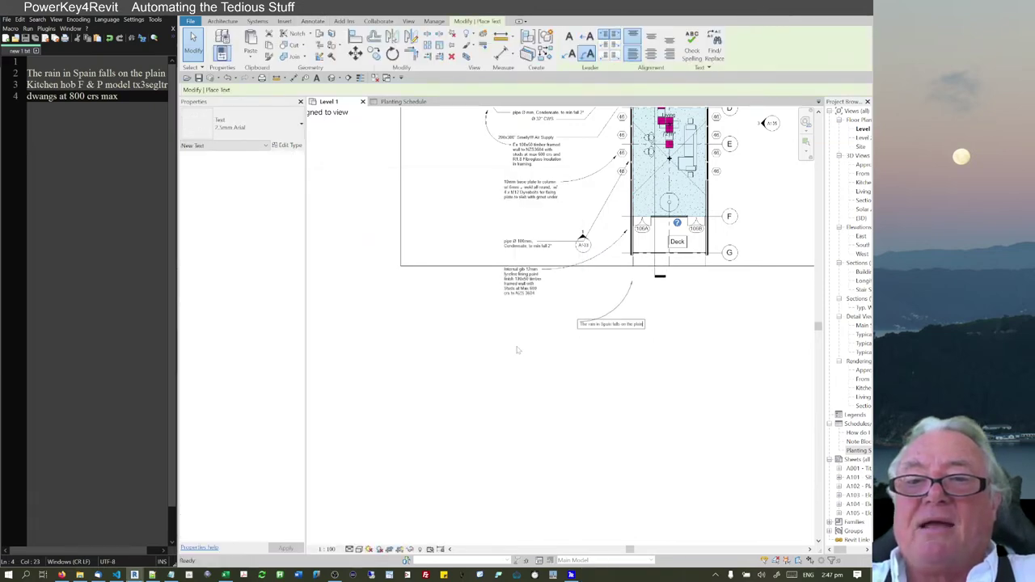
{"action": "left_click", "coordinate": [518, 349]}
{"action": "key", "text": "Escape"}
{"action": "scroll", "coordinate": [535, 356], "scroll_direction": "up", "scroll_amount": 3}
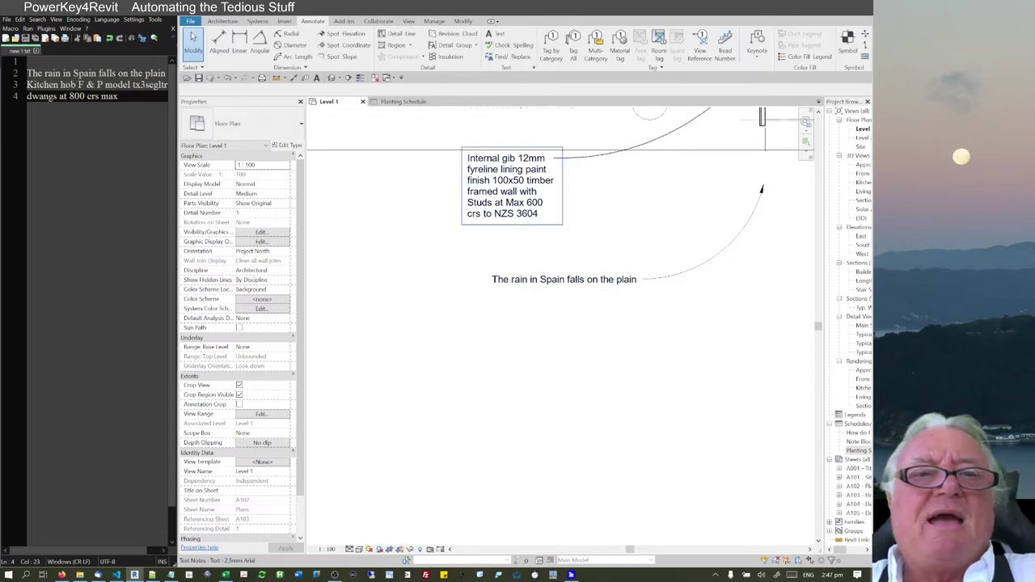
Step: Add an empty line at the end of the new 1.txt notes and return to the Revit floor plan
{"action": "key", "text": "Return"}
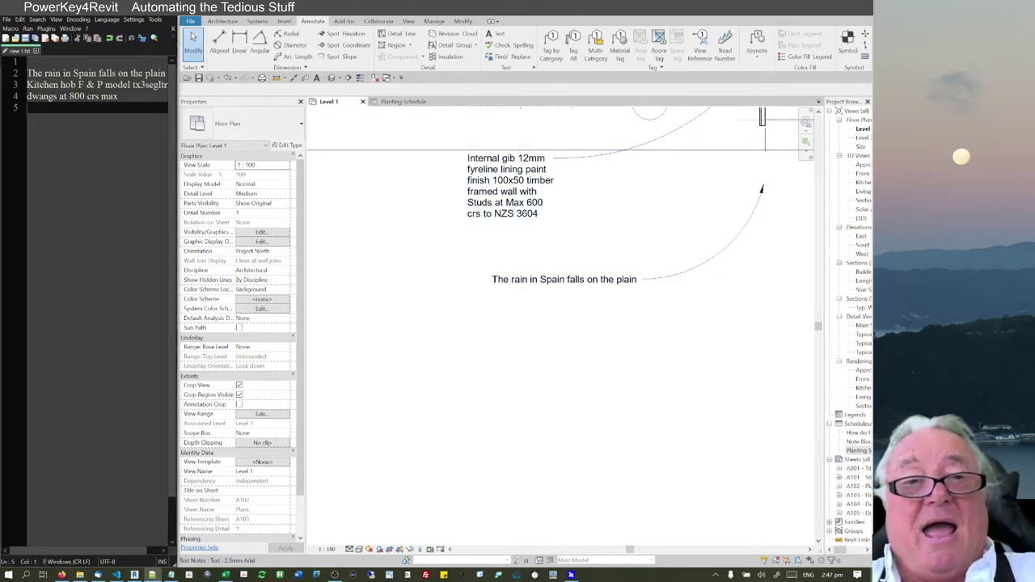
{"action": "left_click", "coordinate": [425, 267]}
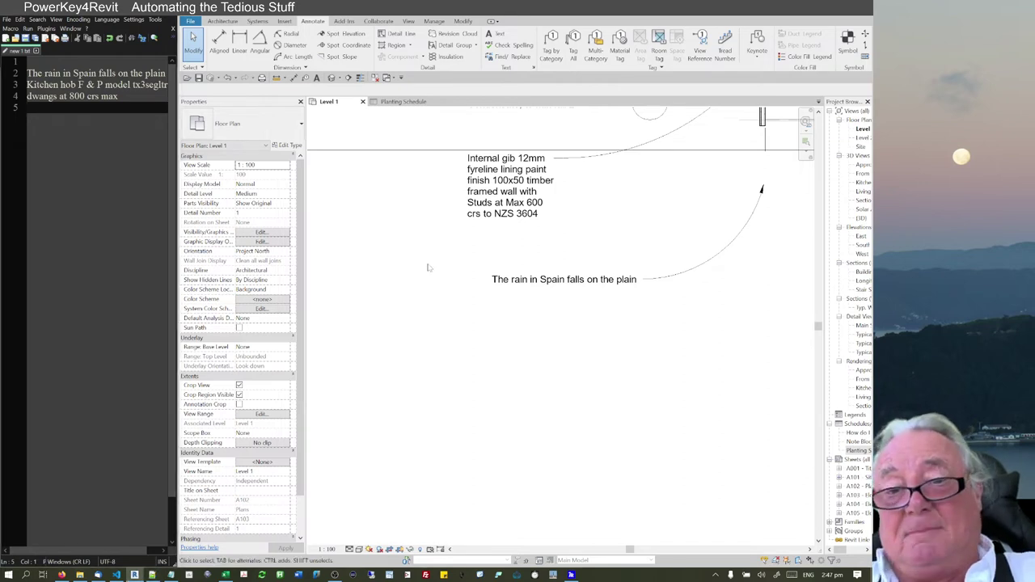
{"action": "double_click", "coordinate": [539, 281]}
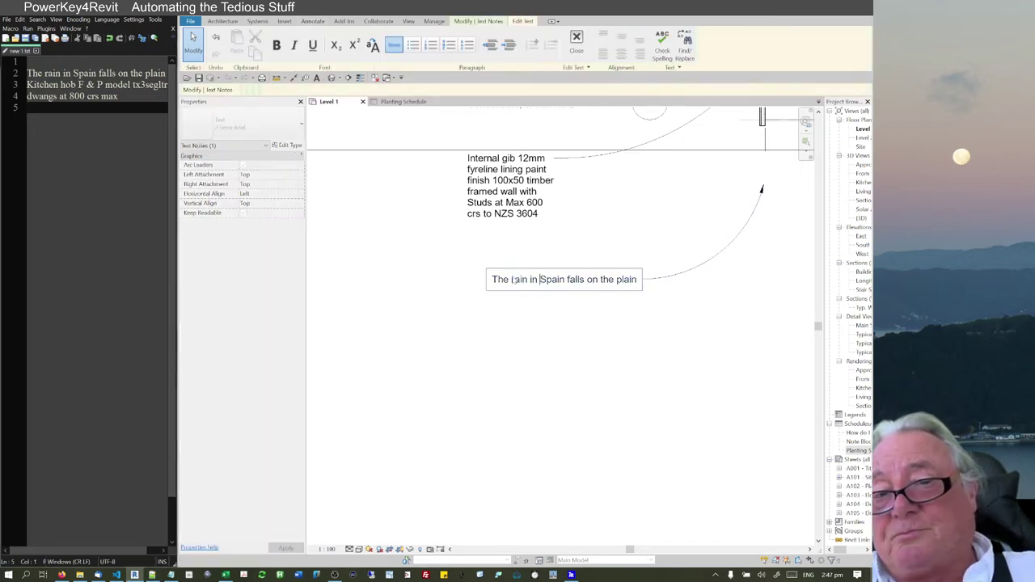
{"action": "left_click_drag", "start_coordinate": [520, 281], "coordinate": [597, 288]}
{"action": "left_click", "coordinate": [597, 288]}
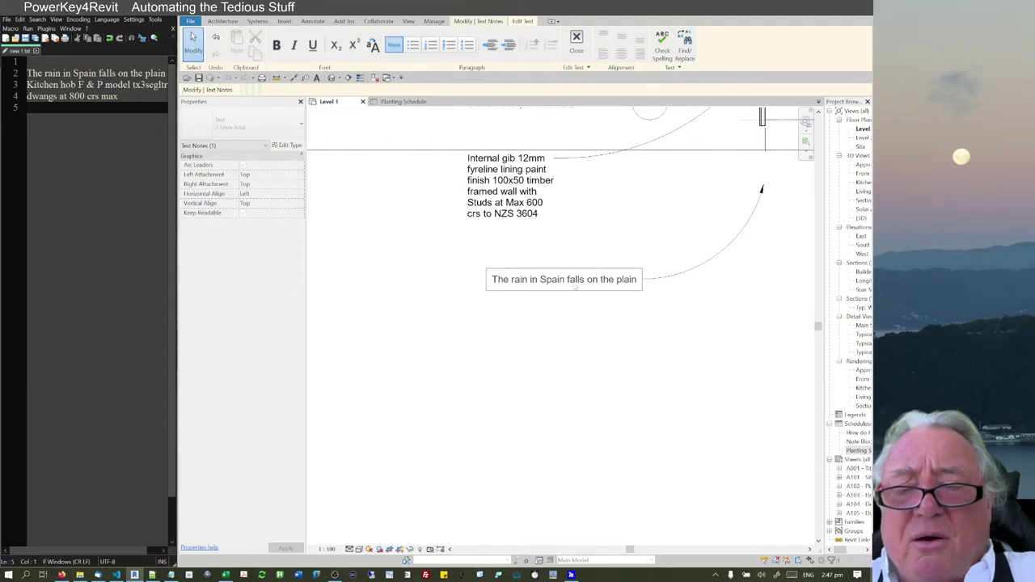
{"action": "left_click", "coordinate": [566, 283]}
Step: In the new 1.txt notes, insert tab spacing inside "crs" on the dwangs line and remove it again
{"action": "left_click", "coordinate": [91, 96]}
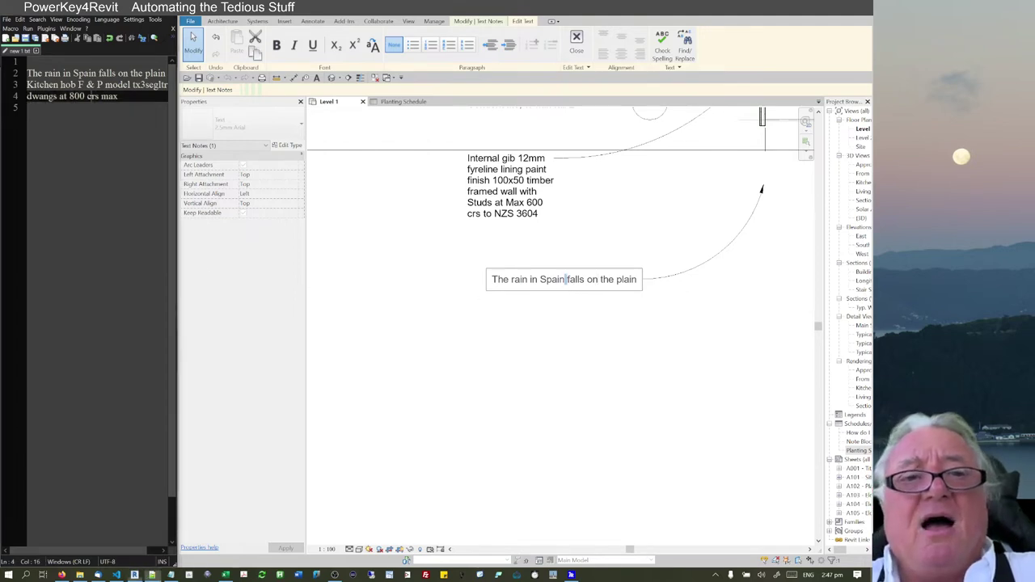
{"action": "key", "text": "Tab"}
{"action": "key", "text": "Tab"}
{"action": "key", "text": "Tab"}
{"action": "key", "text": "Tab"}
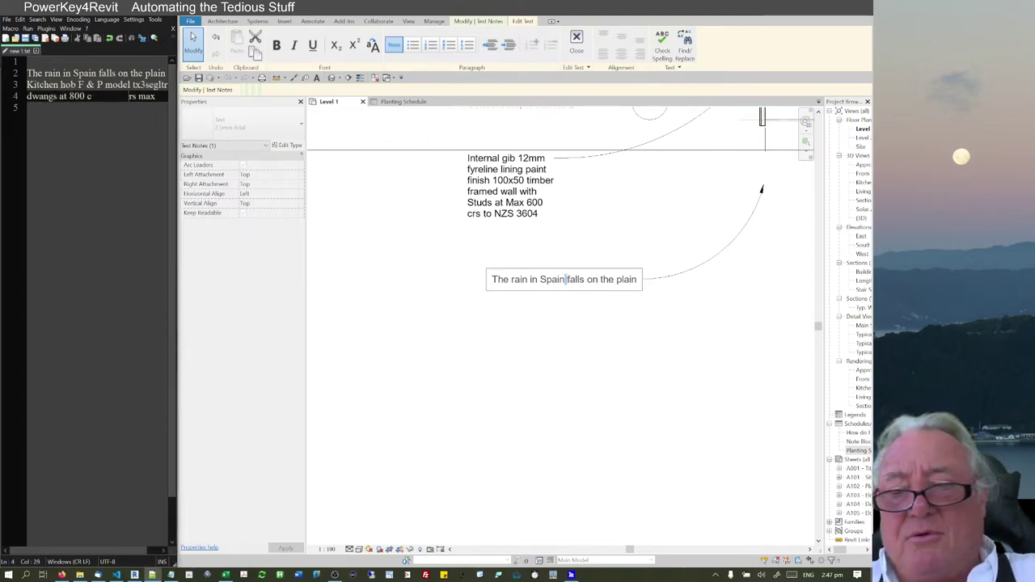
{"action": "key", "text": "BackSpace"}
{"action": "key", "text": "BackSpace"}
{"action": "key", "text": "BackSpace"}
{"action": "key", "text": "BackSpace"}
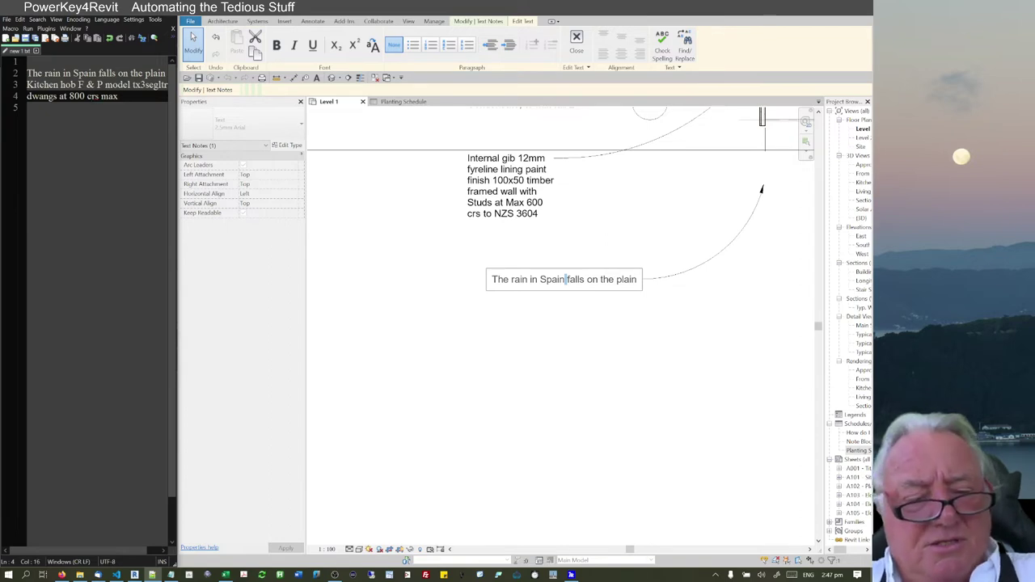
{"action": "key", "text": "Left"}
{"action": "key", "text": "Left"}
{"action": "key", "text": "Left"}
{"action": "key", "text": "Left"}
{"action": "key", "text": "Left"}
{"action": "key", "text": "Left"}
{"action": "key", "text": "Left"}
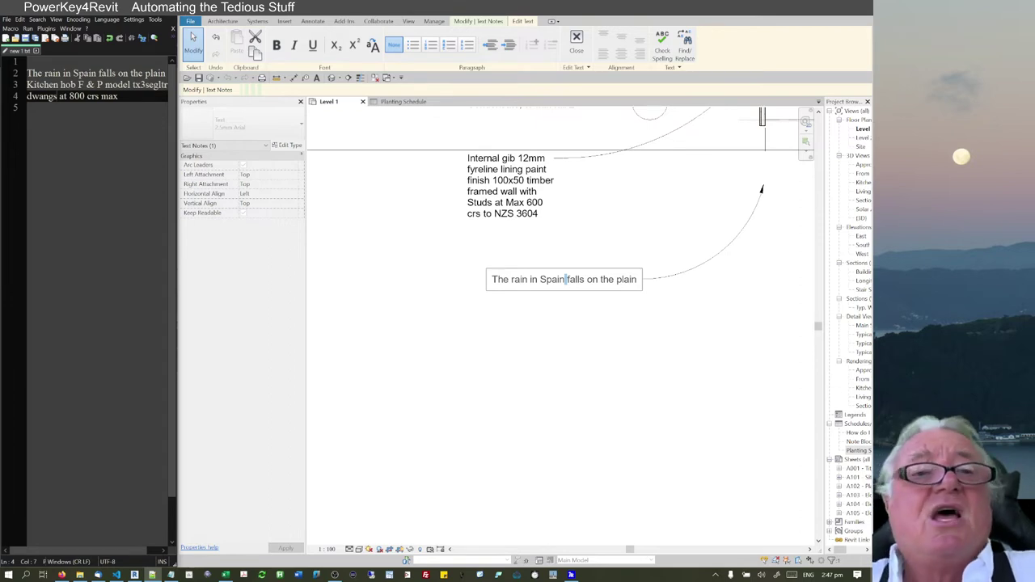
Step: Leave the rain in Spain note's text editing and look over the Level 1 plan from the Deck to the Kitchen & Dining area
{"action": "scroll", "coordinate": [416, 279], "scroll_direction": "down", "scroll_amount": 2}
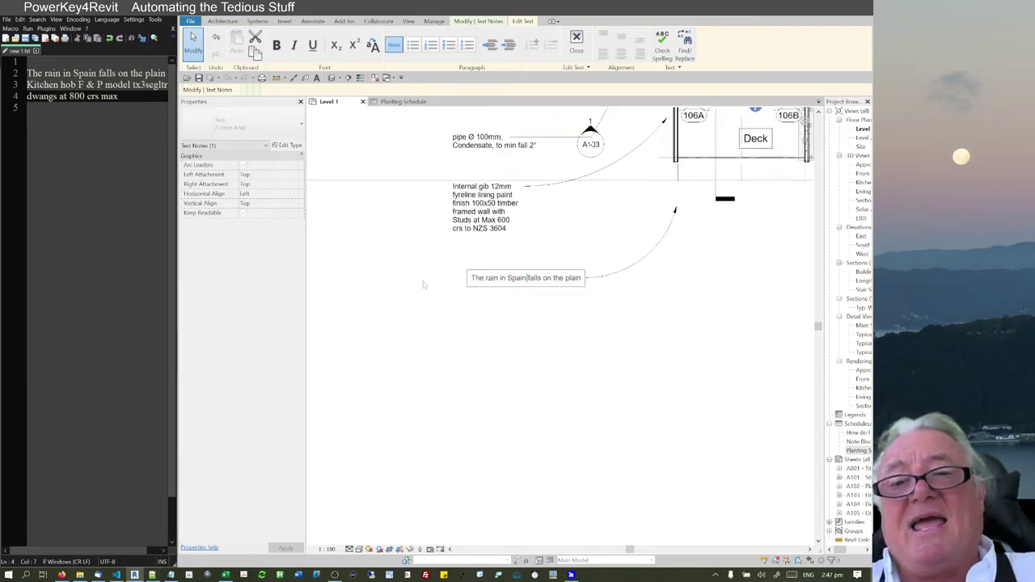
{"action": "left_click", "coordinate": [483, 299]}
{"action": "scroll", "coordinate": [493, 301], "scroll_direction": "down", "scroll_amount": 2}
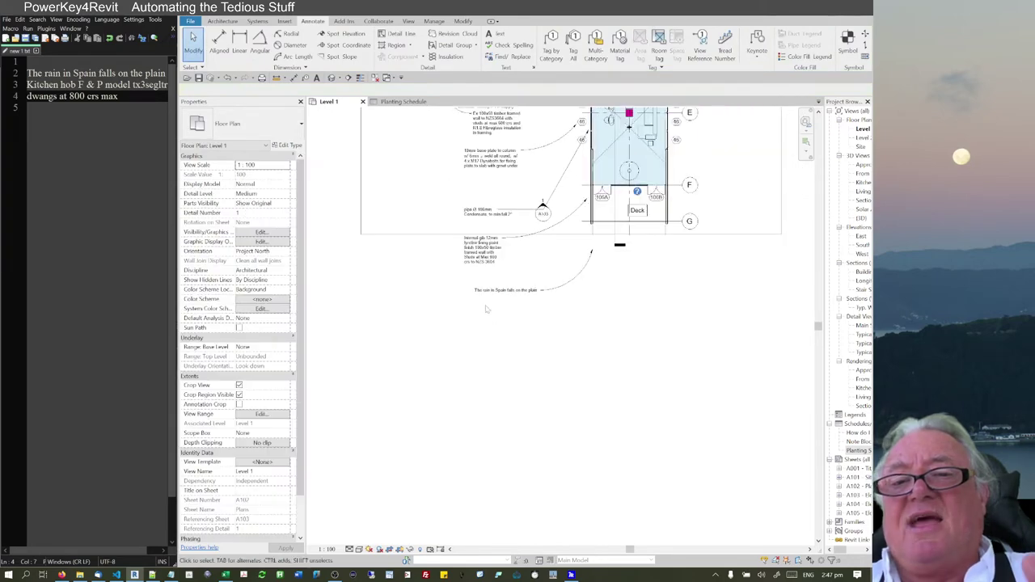
{"action": "scroll", "coordinate": [507, 299], "scroll_direction": "down", "scroll_amount": 3}
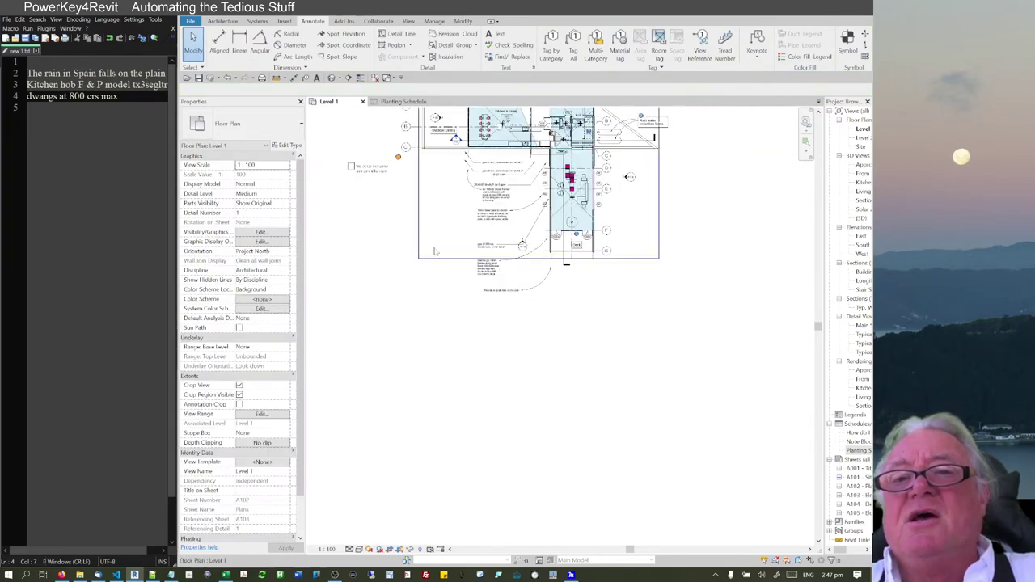
{"action": "scroll", "coordinate": [570, 178], "scroll_direction": "up", "scroll_amount": 4}
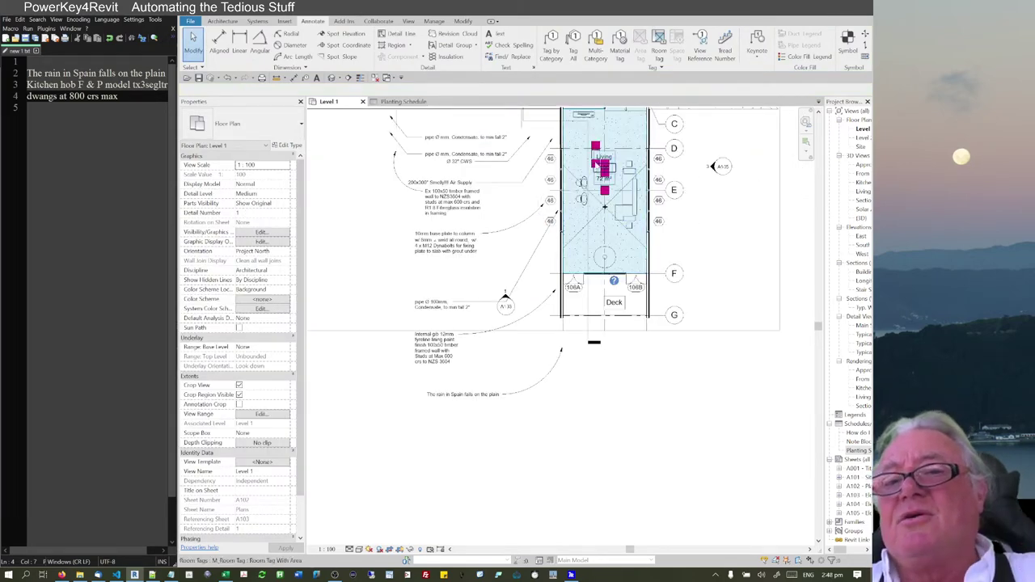
{"action": "scroll", "coordinate": [599, 168], "scroll_direction": "up", "scroll_amount": 2}
{"action": "scroll", "coordinate": [511, 194], "scroll_direction": "down", "scroll_amount": 3}
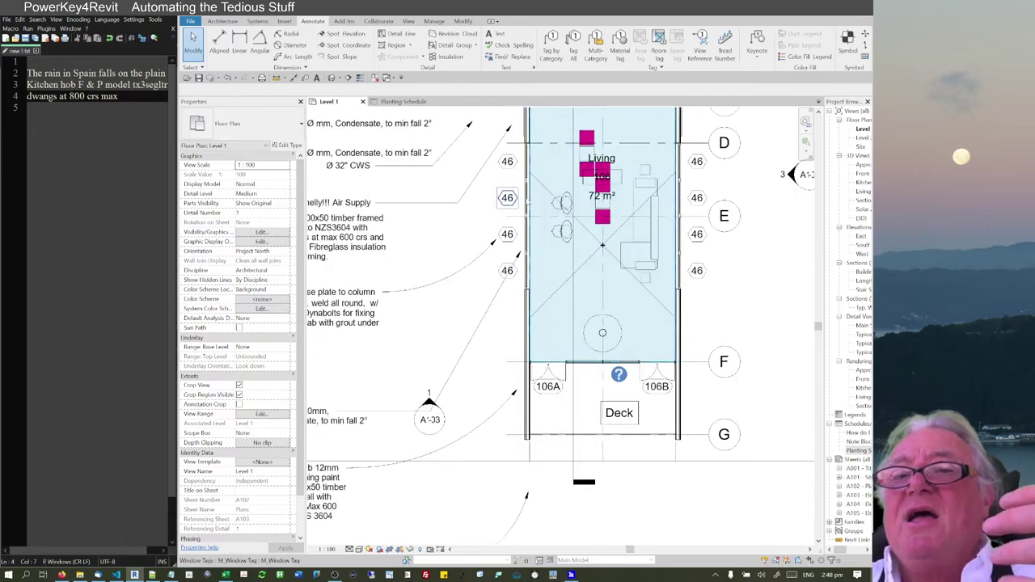
{"action": "middle_click_drag", "start_coordinate": [379, 189], "coordinate": [338, 285]}
{"action": "scroll", "coordinate": [340, 282], "scroll_direction": "up", "scroll_amount": 1}
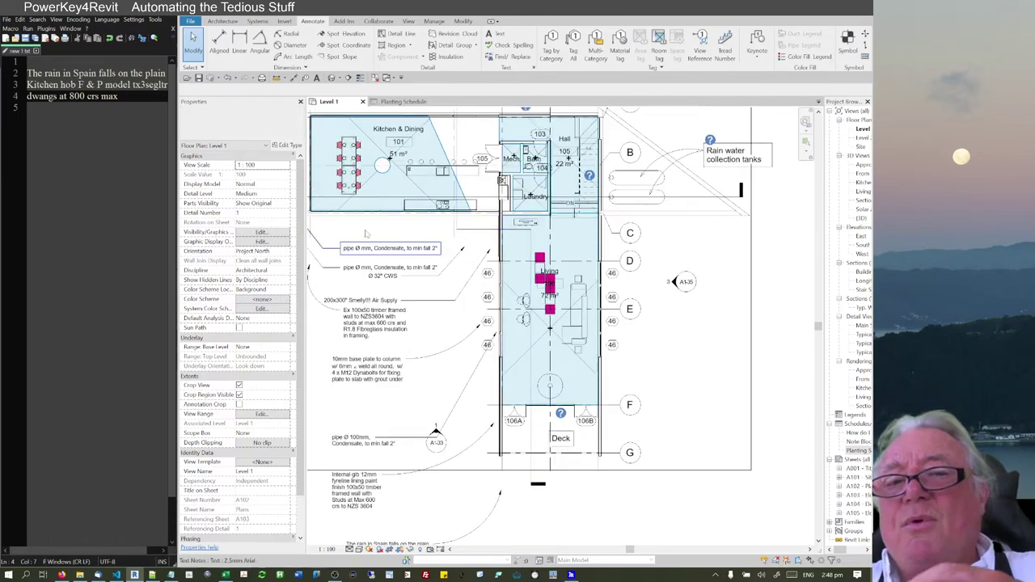
{"action": "key", "text": "o"}
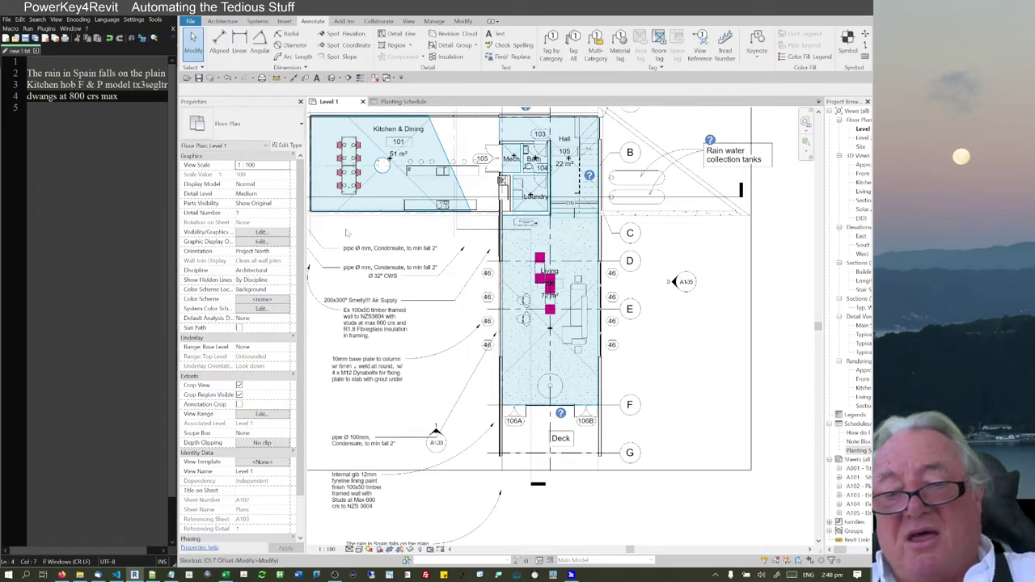
{"action": "key", "text": "e"}
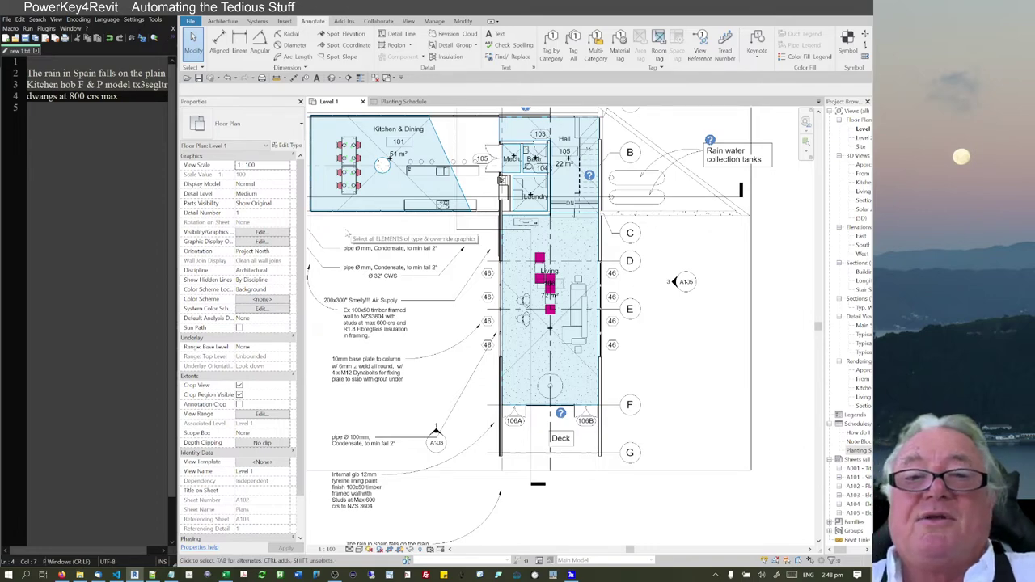
{"action": "scroll", "coordinate": [347, 235], "scroll_direction": "up", "scroll_amount": 4}
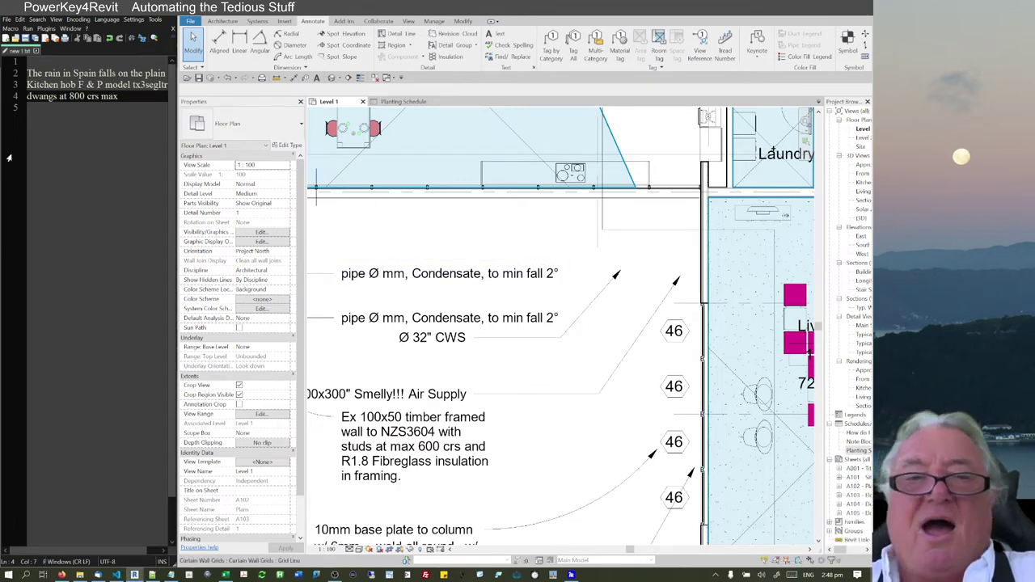
{"action": "left_click", "coordinate": [28, 107]}
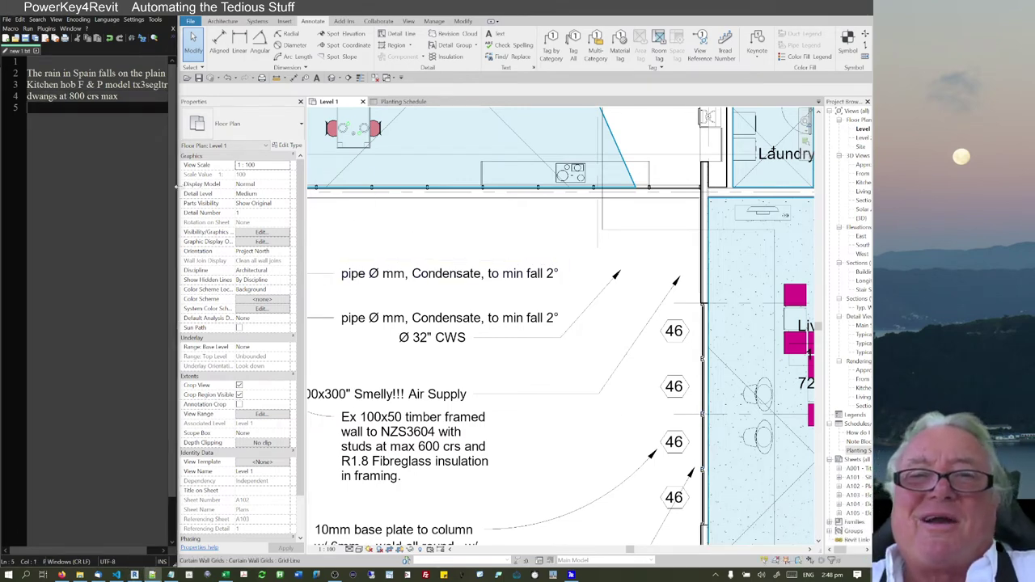
Step: Run the PowerKey4Revit "og" shortcut on a dining chair and reset the view-specific graphics of all chairs of that type
{"action": "left_click", "coordinate": [426, 251]}
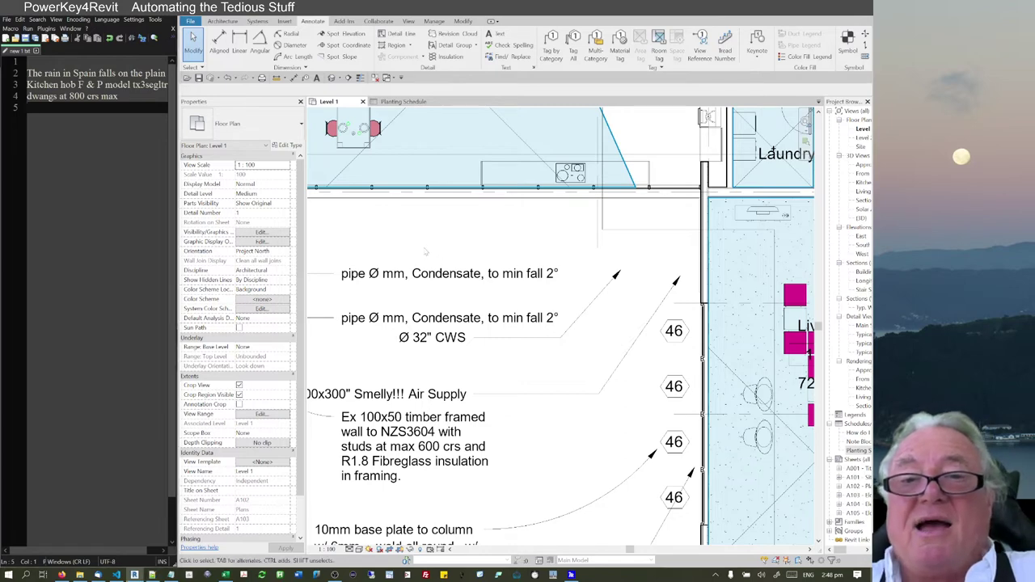
{"action": "key", "text": "o"}
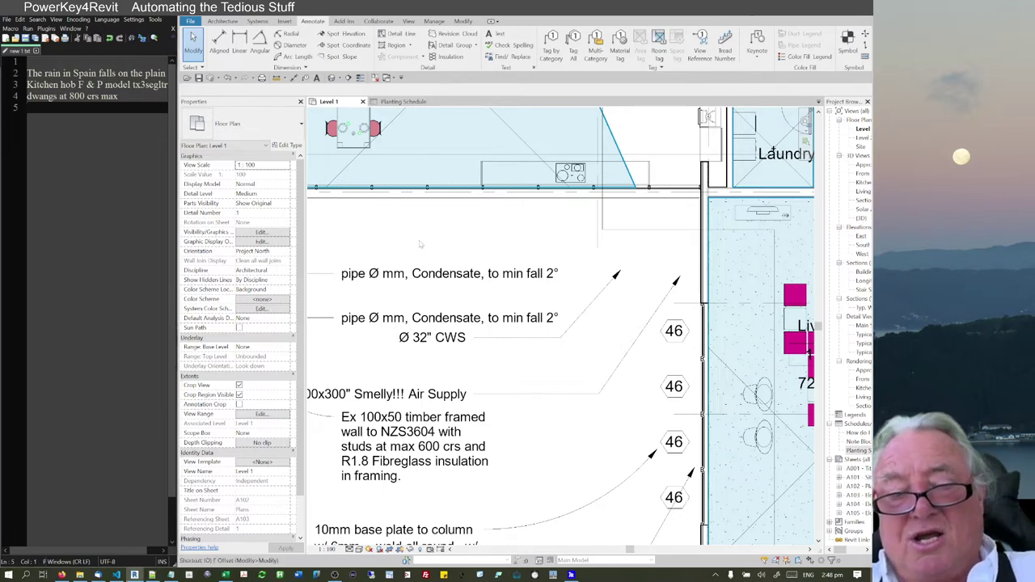
{"action": "key", "text": "e"}
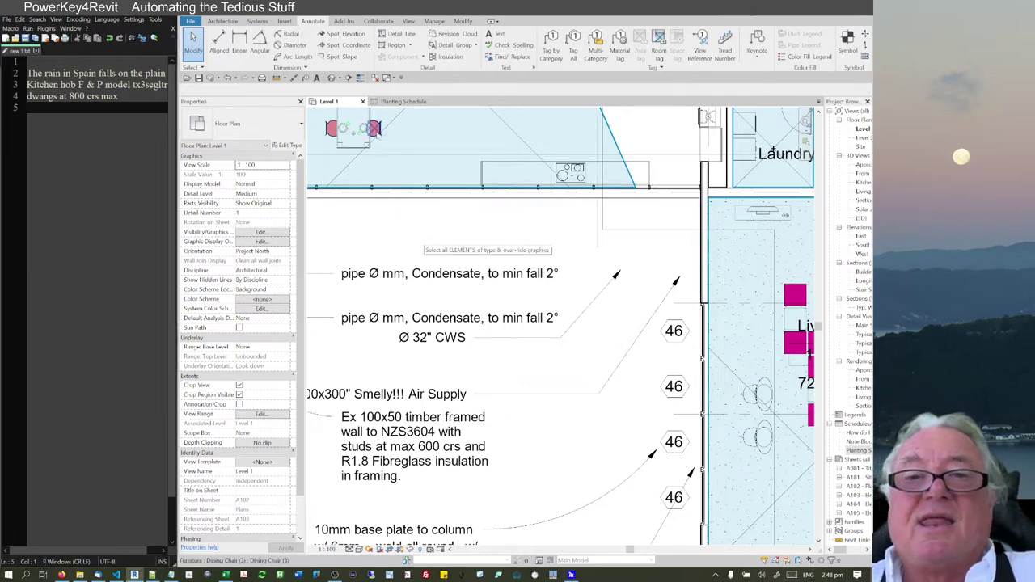
{"action": "left_click", "coordinate": [375, 131]}
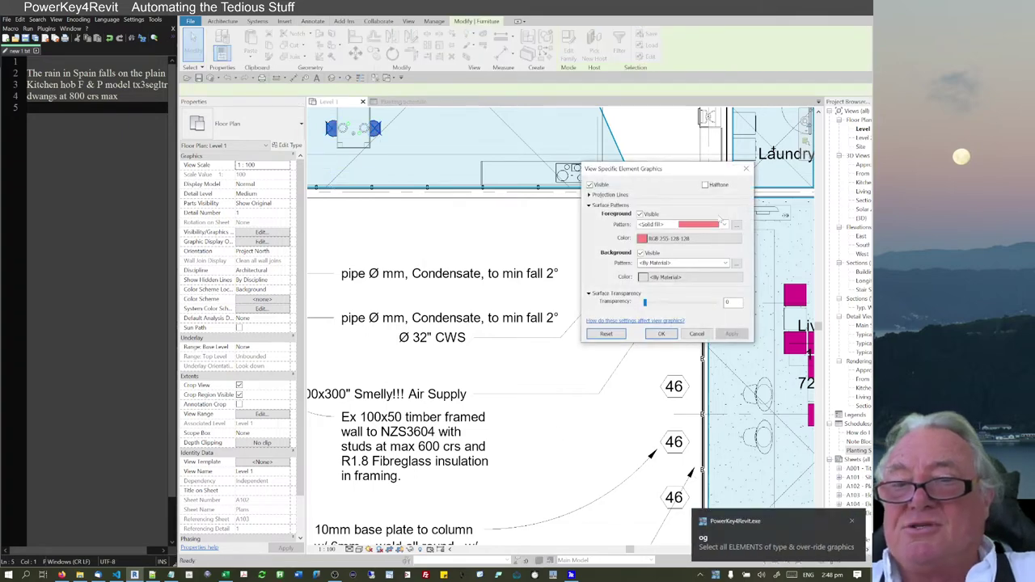
{"action": "left_click", "coordinate": [616, 333]}
{"action": "left_click", "coordinate": [649, 336]}
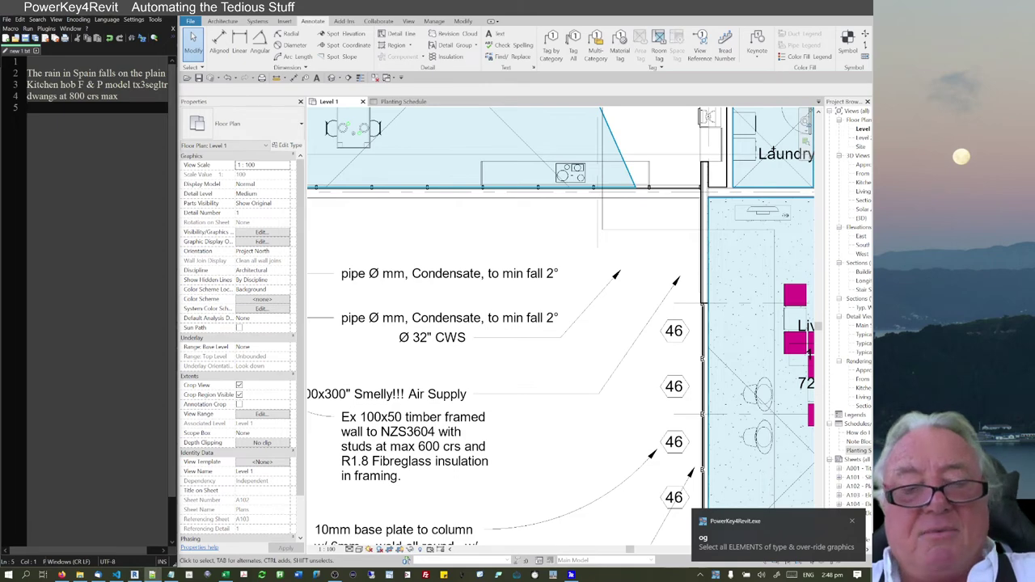
Step: Add "og" and "art" on separate lines at the end of the new 1.txt notes
{"action": "type", "text": "og"}
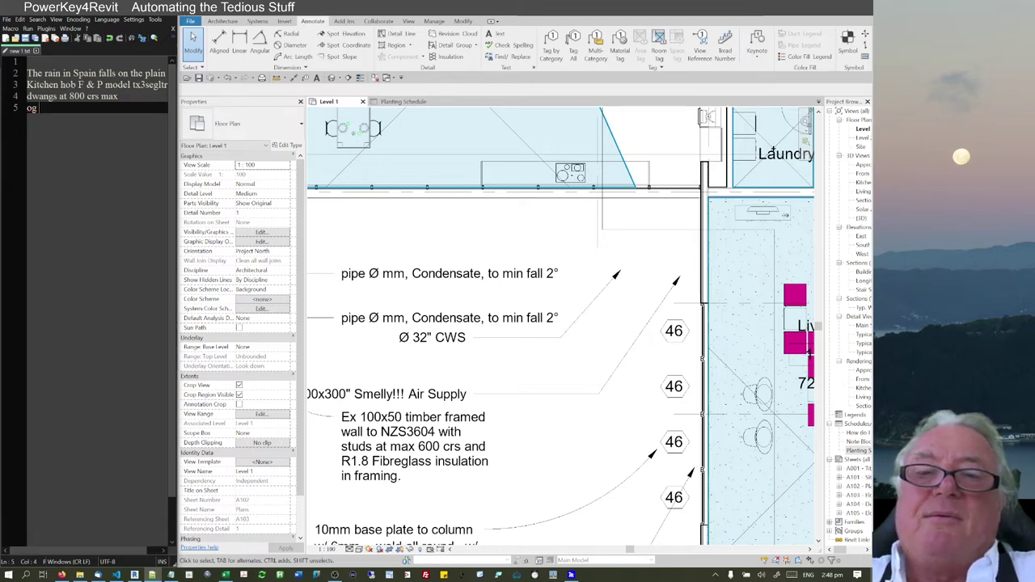
{"action": "key", "text": "Return"}
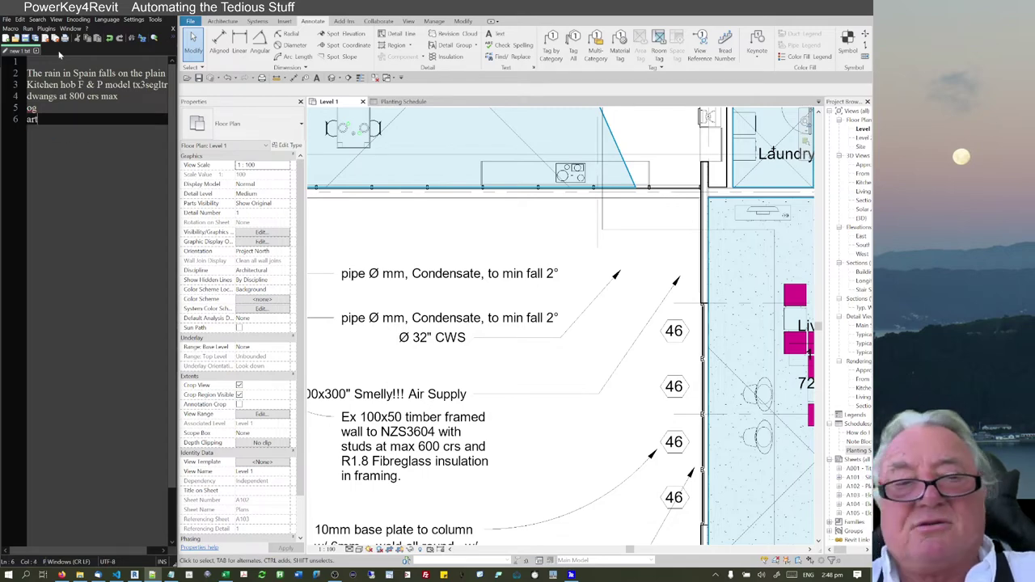
Step: Enter "art" on line 6 of the text file and start a new line below it
{"action": "type", "text": "art"}
{"action": "key", "text": "Return"}
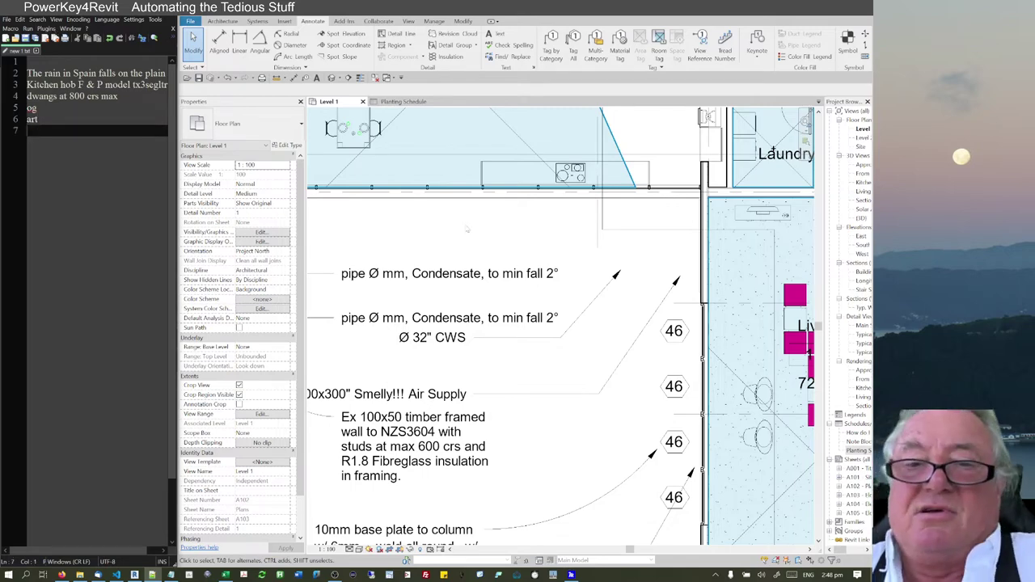
Step: Examine the pipe, duct, wall and base plate text notes around the Level 1 floor plan
{"action": "left_click", "coordinate": [386, 336]}
{"action": "scroll", "coordinate": [422, 358], "scroll_direction": "down", "scroll_amount": 2}
{"action": "scroll", "coordinate": [455, 373], "scroll_direction": "down", "scroll_amount": 1}
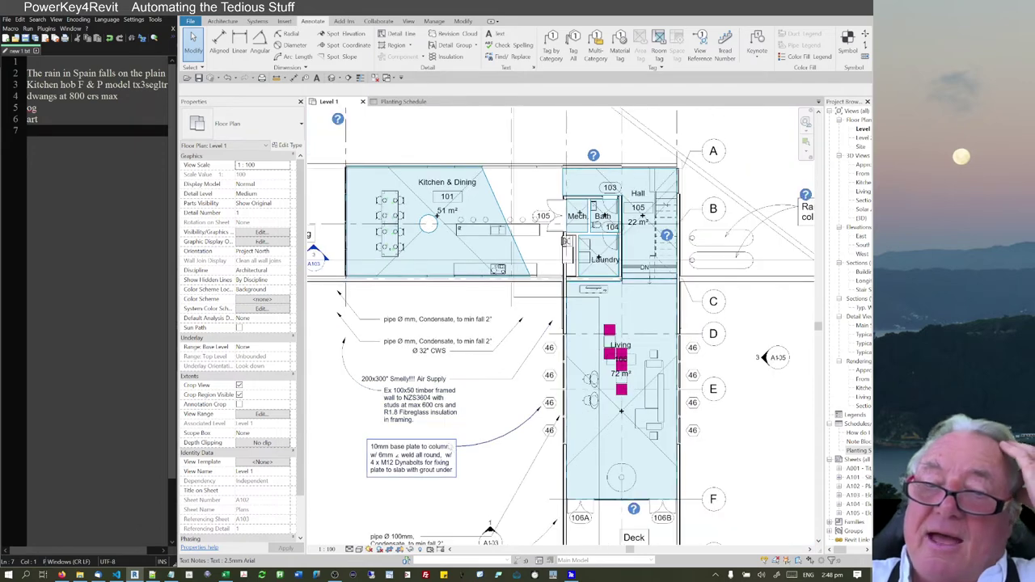
{"action": "scroll", "coordinate": [465, 426], "scroll_direction": "down", "scroll_amount": 1}
{"action": "middle_click_drag", "start_coordinate": [465, 426], "coordinate": [504, 301]}
{"action": "scroll", "coordinate": [503, 302], "scroll_direction": "up", "scroll_amount": 1}
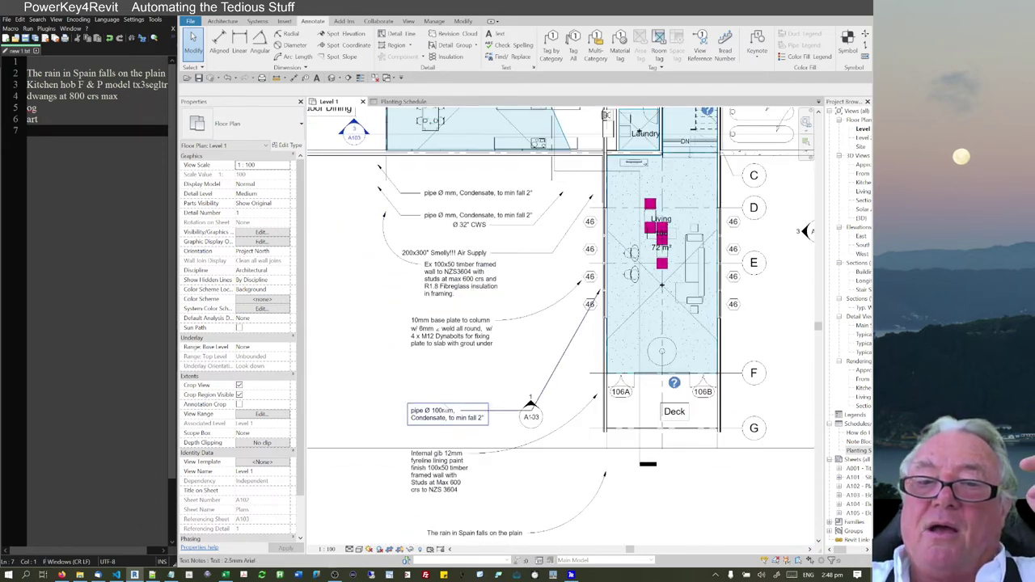
{"action": "left_click", "coordinate": [433, 481]}
{"action": "key", "text": "Escape"}
{"action": "scroll", "coordinate": [431, 320], "scroll_direction": "down", "scroll_amount": 2}
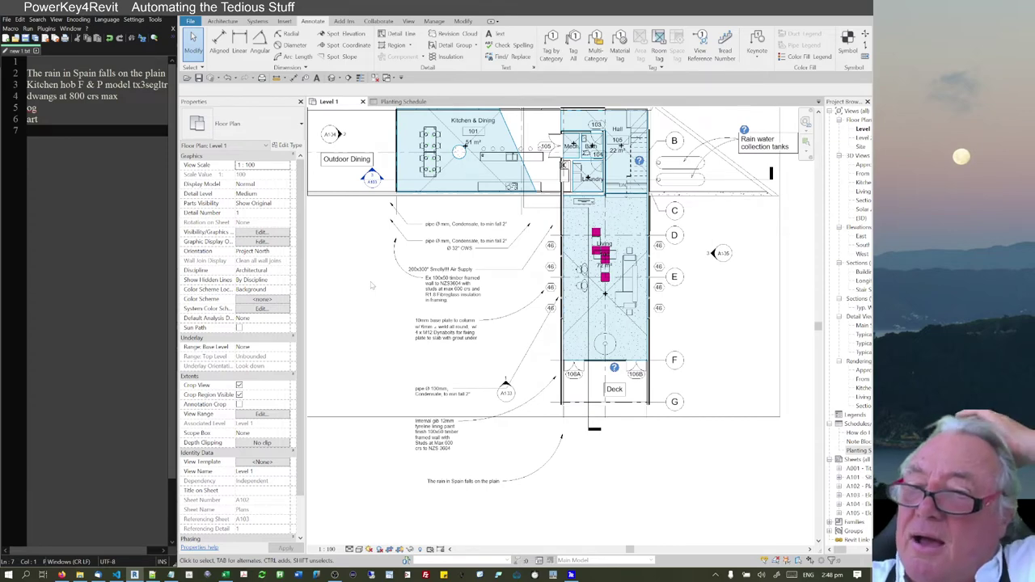
{"action": "scroll", "coordinate": [412, 313], "scroll_direction": "up", "scroll_amount": 2}
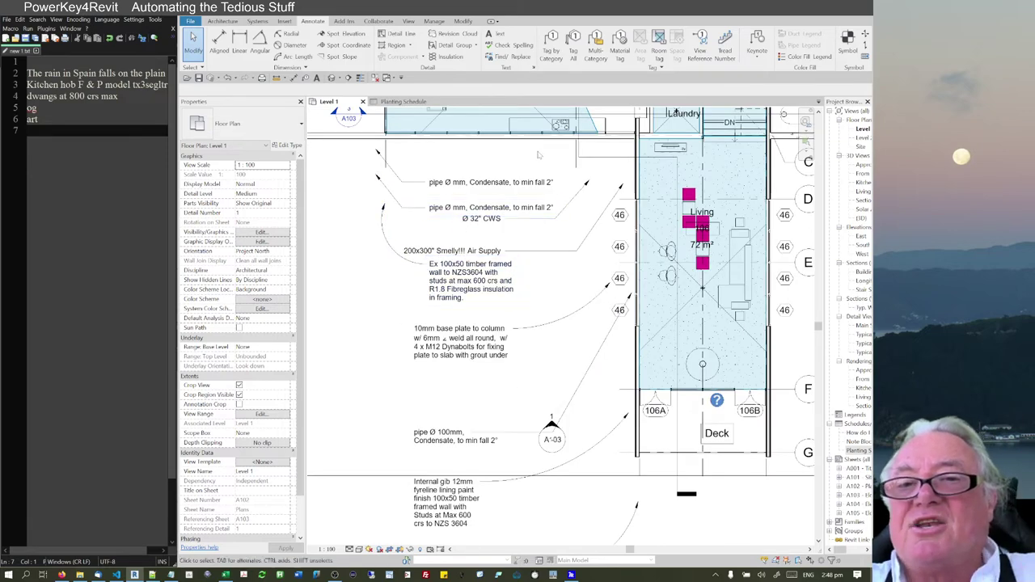
{"action": "scroll", "coordinate": [537, 154], "scroll_direction": "up", "scroll_amount": 1}
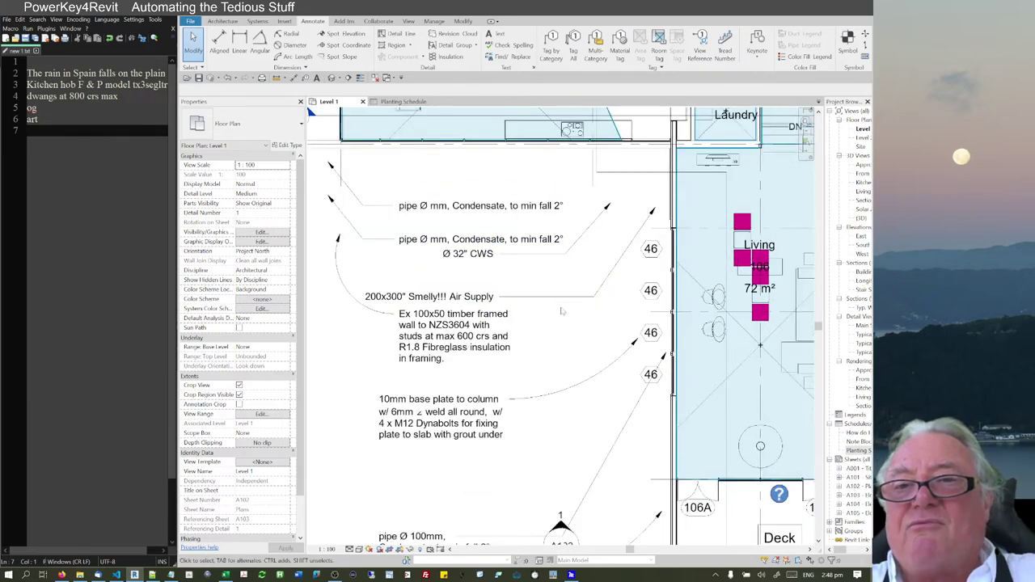
{"action": "scroll", "coordinate": [561, 310], "scroll_direction": "down", "scroll_amount": 2}
Step: Open the Planting Schedule and clear the comments of the Hawthorn and Lombardy Poplar rows
{"action": "left_click", "coordinate": [403, 102]}
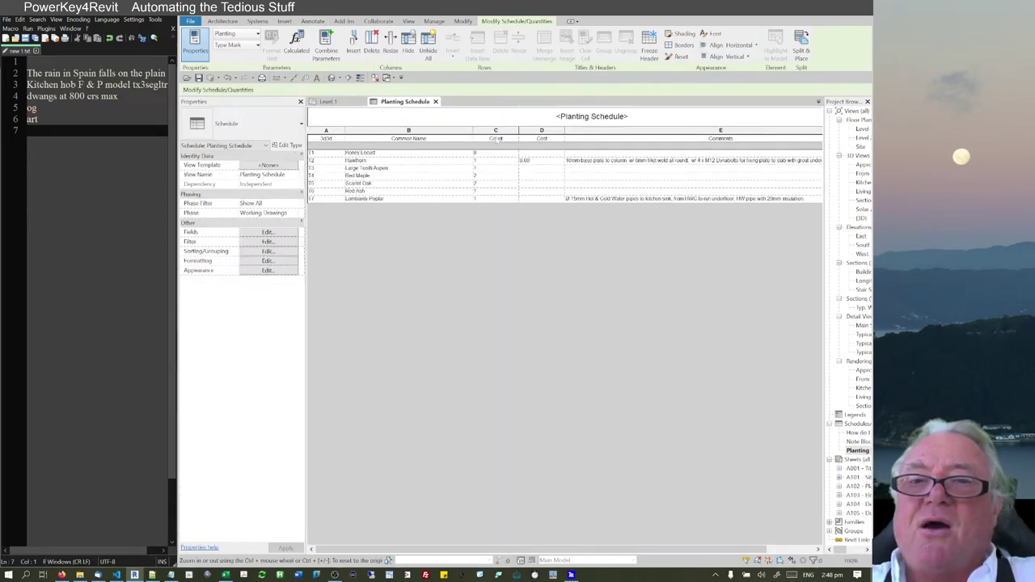
{"action": "left_click", "coordinate": [582, 162]}
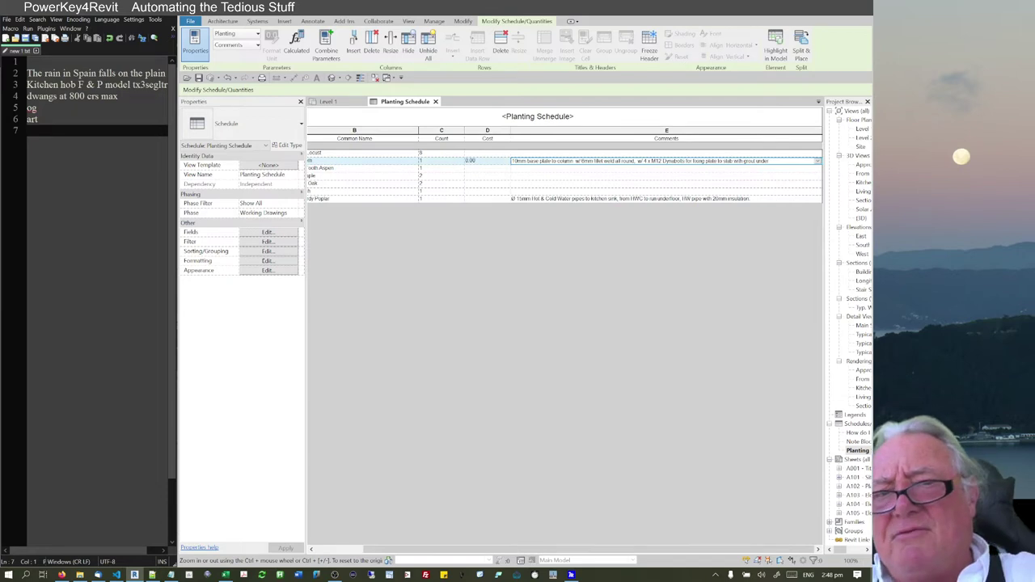
{"action": "left_click", "coordinate": [580, 160]}
{"action": "key", "text": "Delete"}
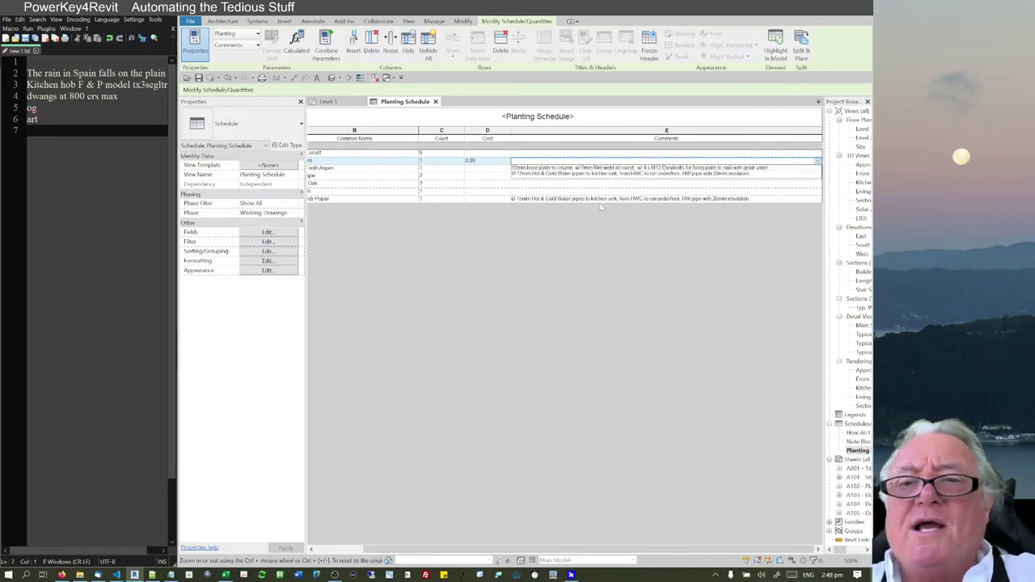
{"action": "left_click", "coordinate": [599, 217]}
{"action": "left_click", "coordinate": [770, 199]}
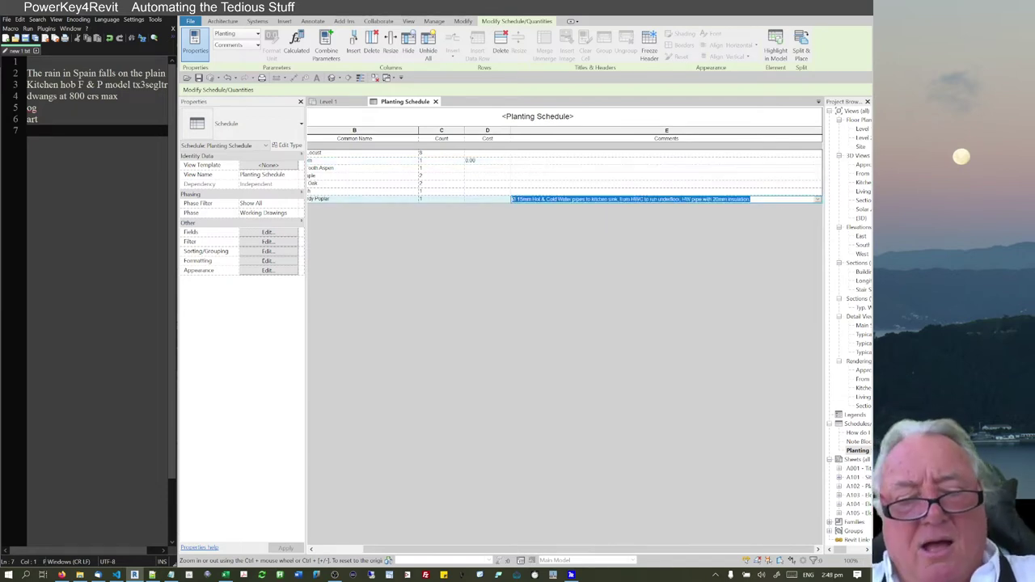
{"action": "key", "text": "Delete"}
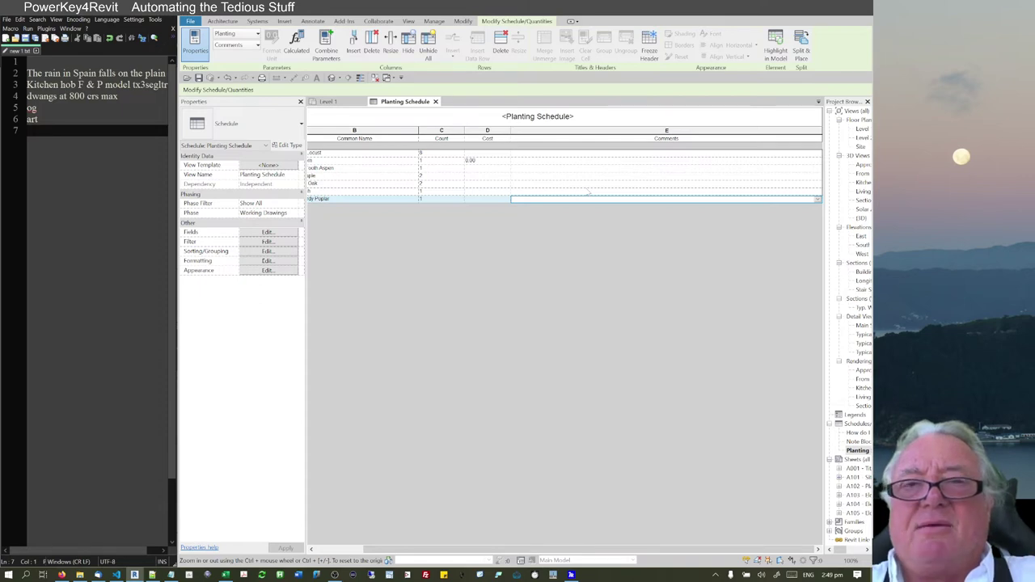
Step: Insert the note "500Ø Supply Air Duct with 25mm insulation all round" from __Duct1.Txt into the Red Ash row's comments
{"action": "left_click", "coordinate": [578, 177]}
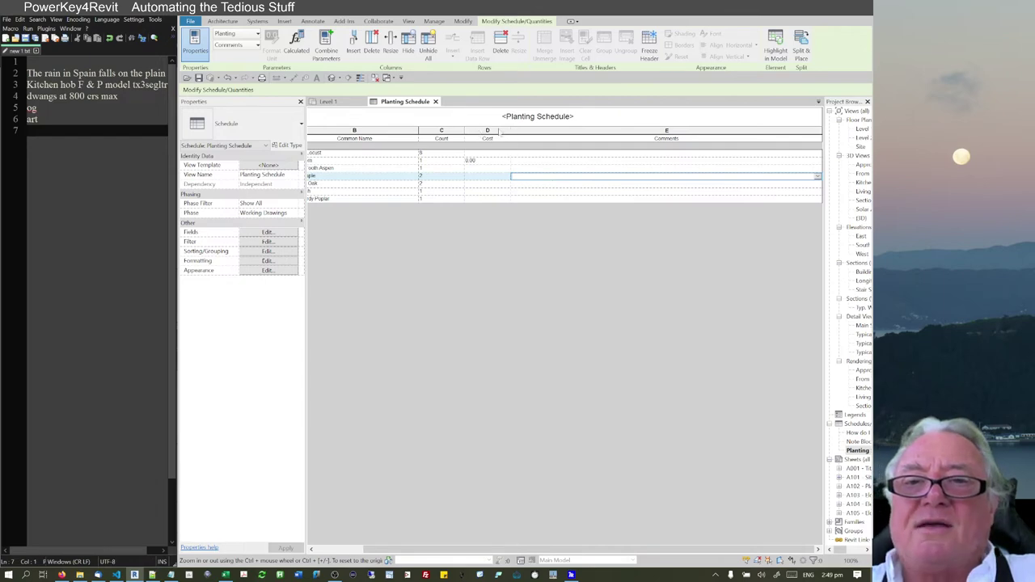
{"action": "left_click", "coordinate": [501, 132]}
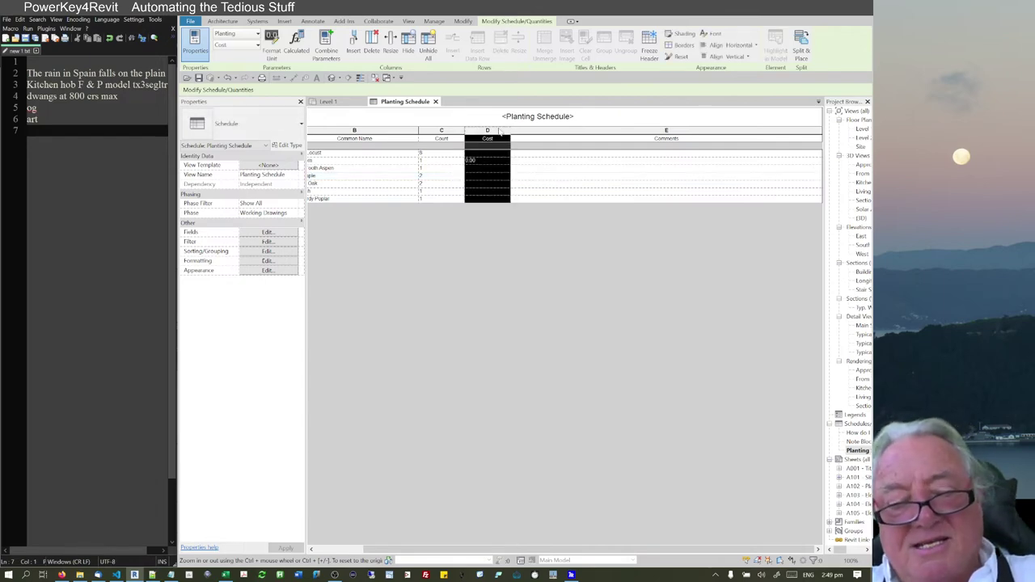
{"action": "key", "text": "g"}
{"action": "key", "text": "n"}
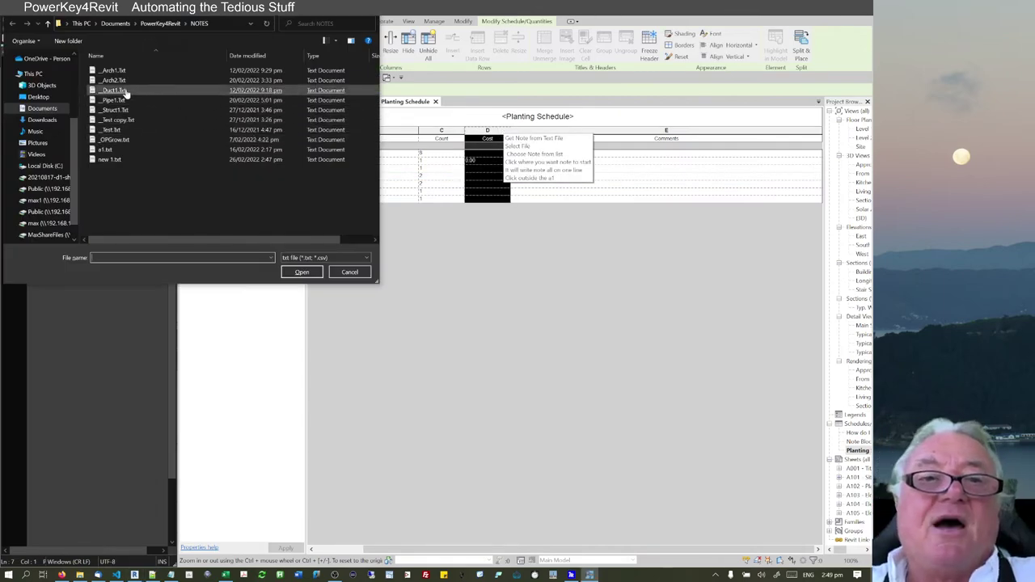
{"action": "double_click", "coordinate": [124, 93]}
{"action": "left_click", "coordinate": [341, 216]}
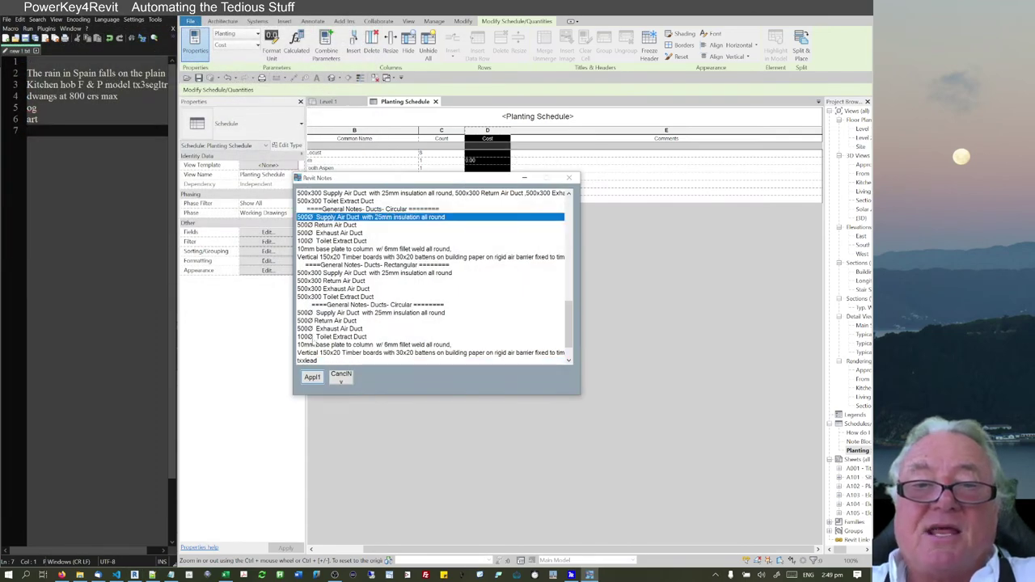
{"action": "left_click", "coordinate": [312, 377]}
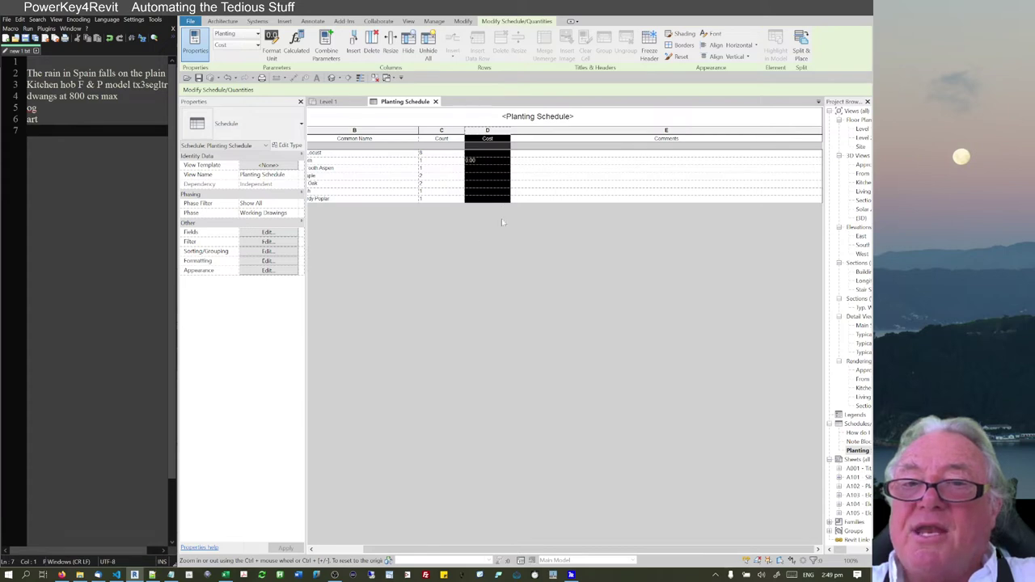
{"action": "left_click", "coordinate": [546, 192]}
{"action": "type", "text": "500Ø  Supply Air Duct  with 25mm insulation all round"}
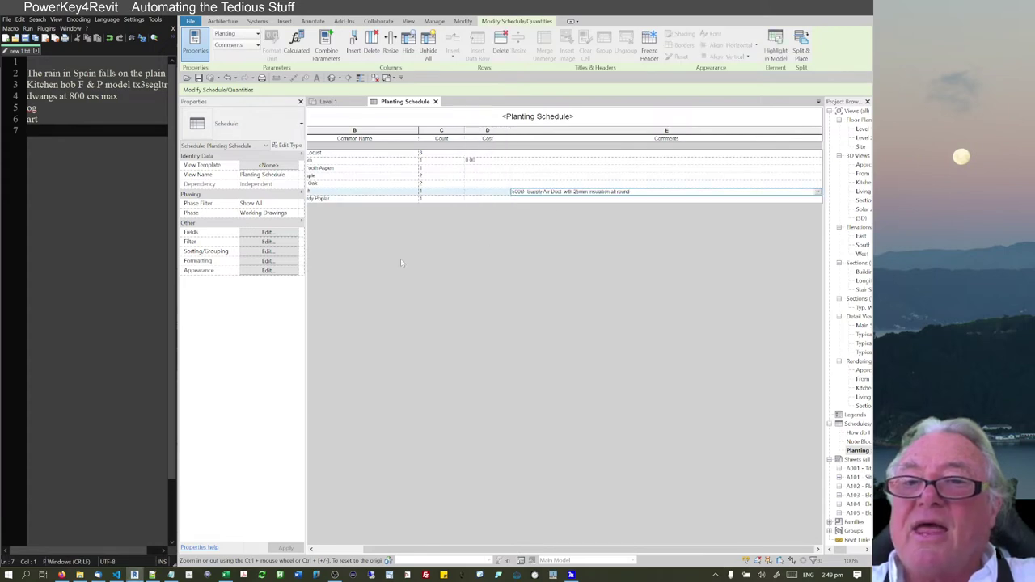
{"action": "left_click", "coordinate": [518, 169]}
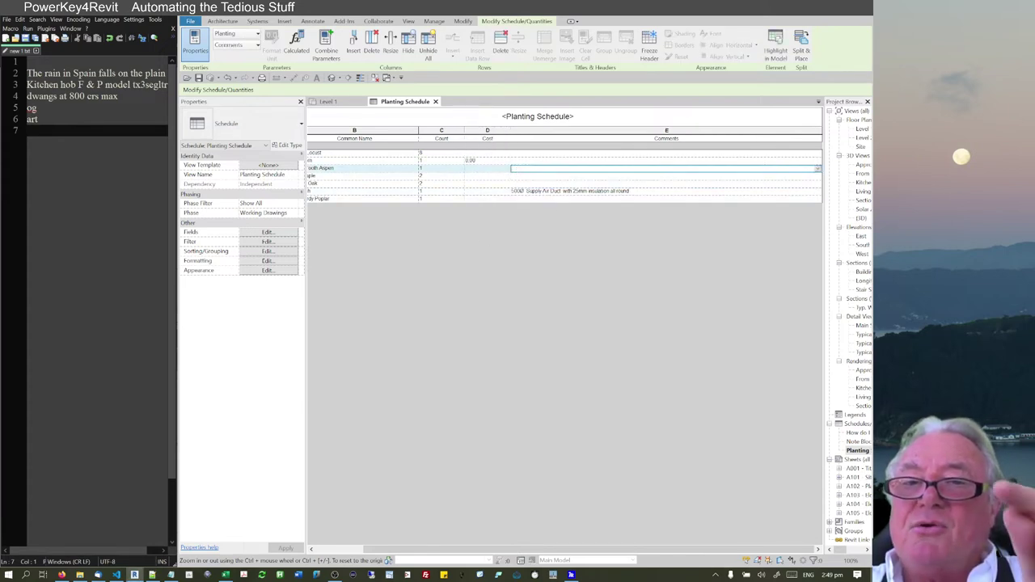
{"action": "type", "text": "s"}
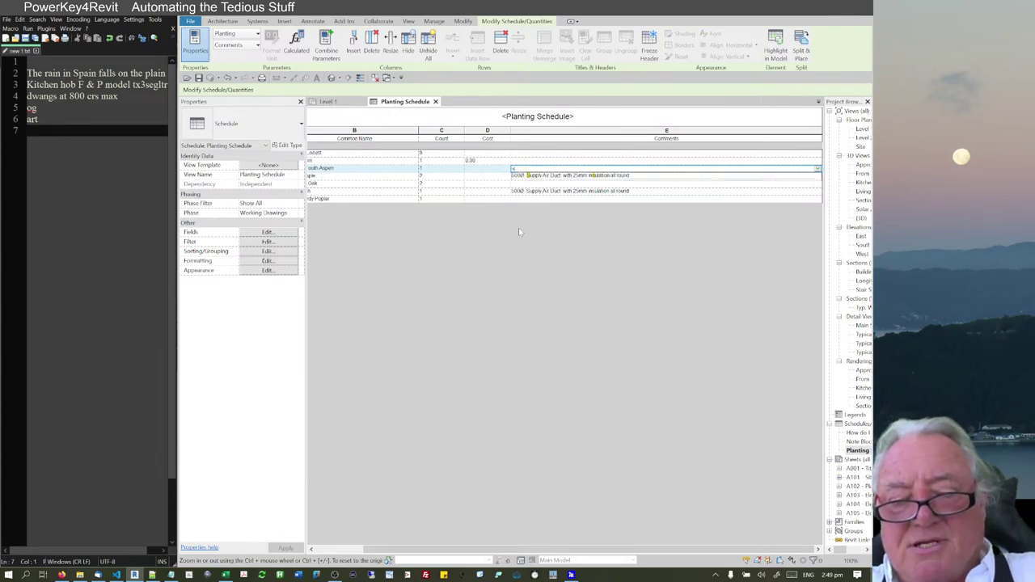
{"action": "type", "text": "an"}
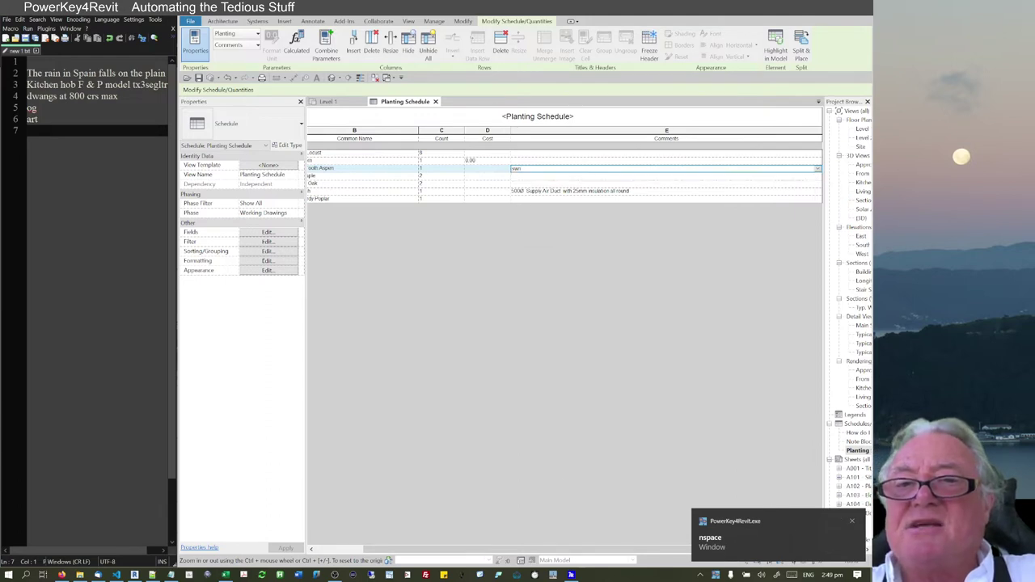
{"action": "double_click", "coordinate": [517, 168]}
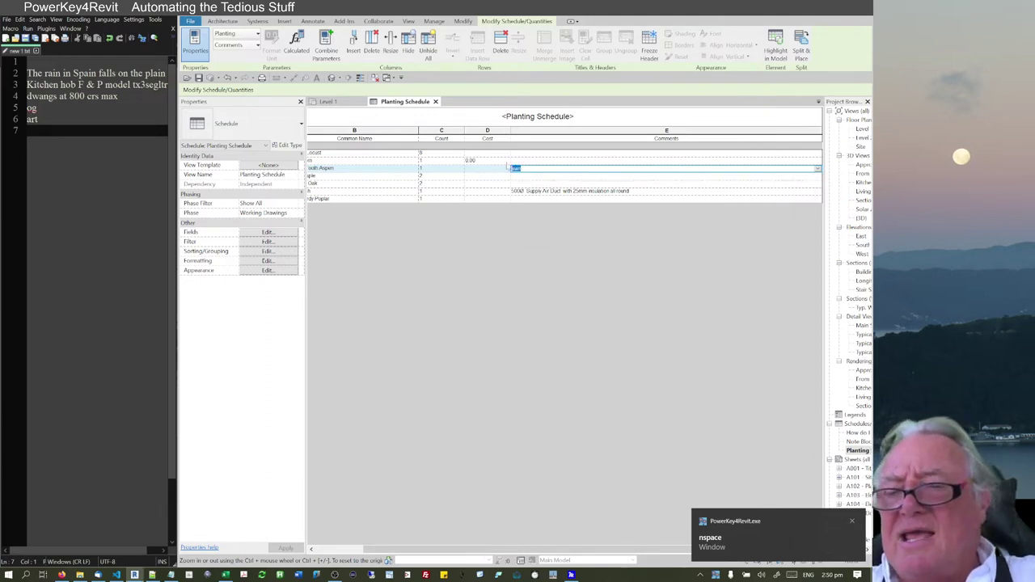
{"action": "key", "text": "BackSpace"}
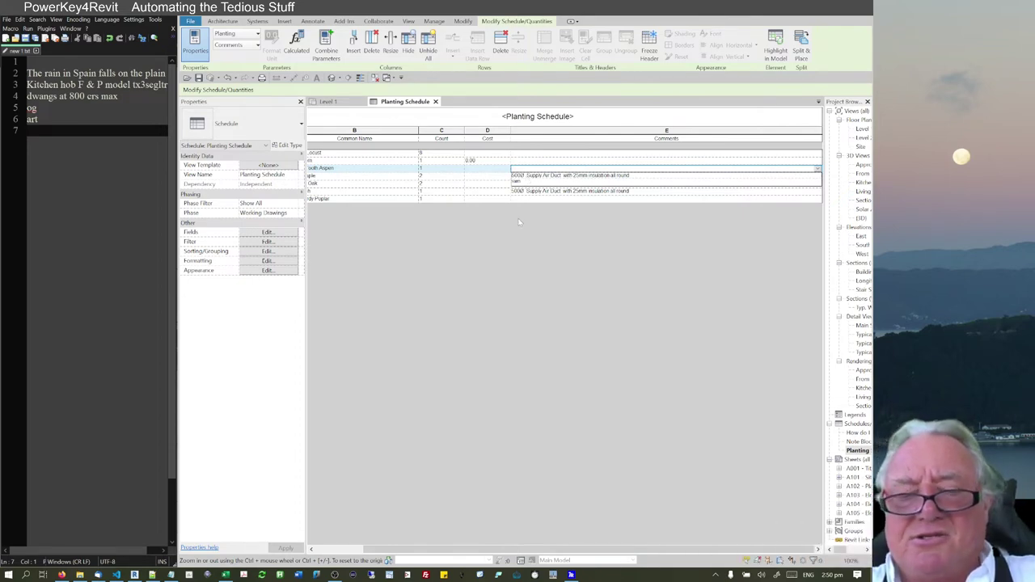
Step: Insert the "Ø 15mm Hot & Cold Water pipes to kitchen sink" note from __Pipe1.Txt into the Honey Locust row's comments
{"action": "key", "text": "ctrl+n"}
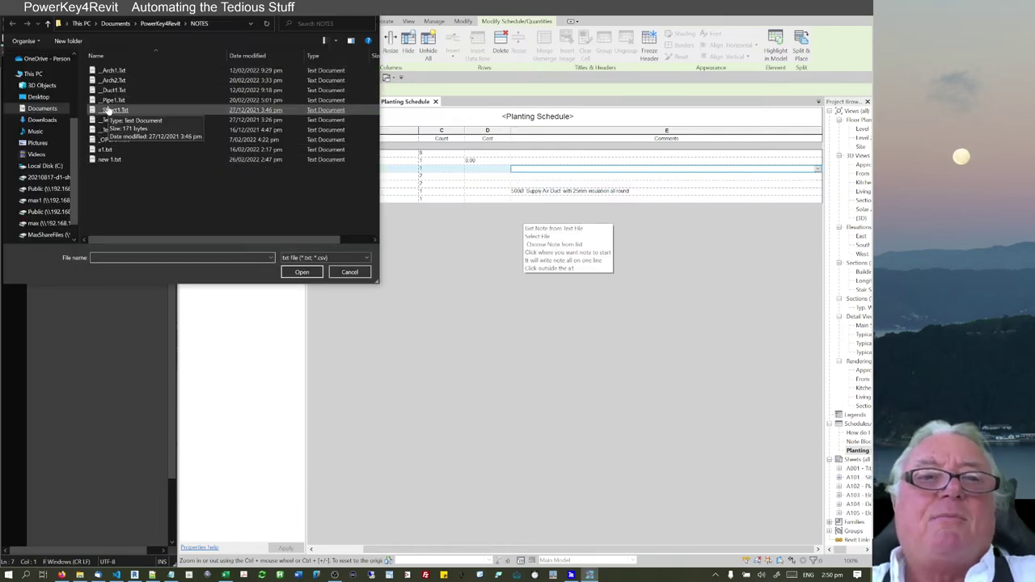
{"action": "double_click", "coordinate": [110, 103]}
{"action": "left_click", "coordinate": [336, 265]}
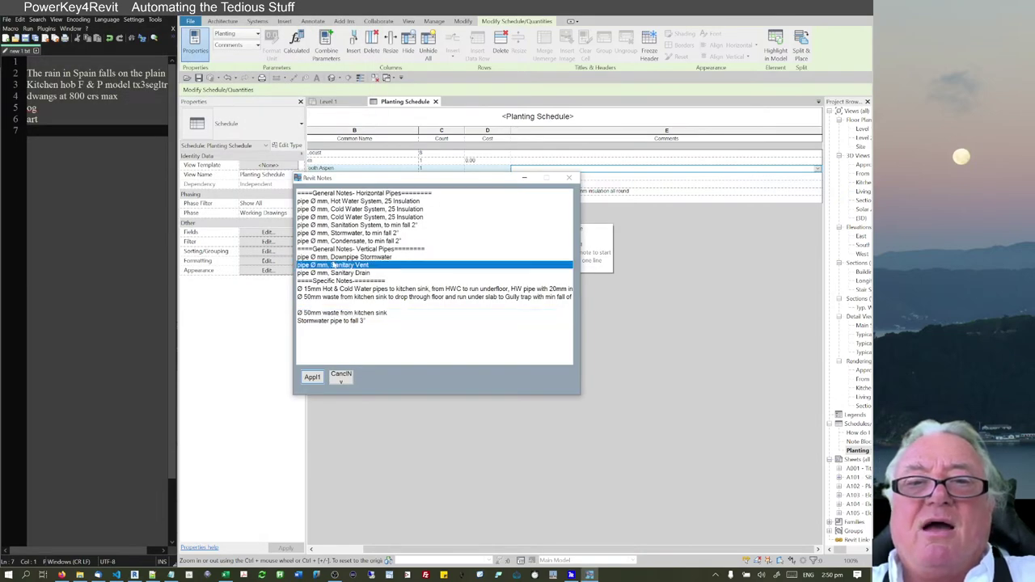
{"action": "left_click", "coordinate": [348, 290]}
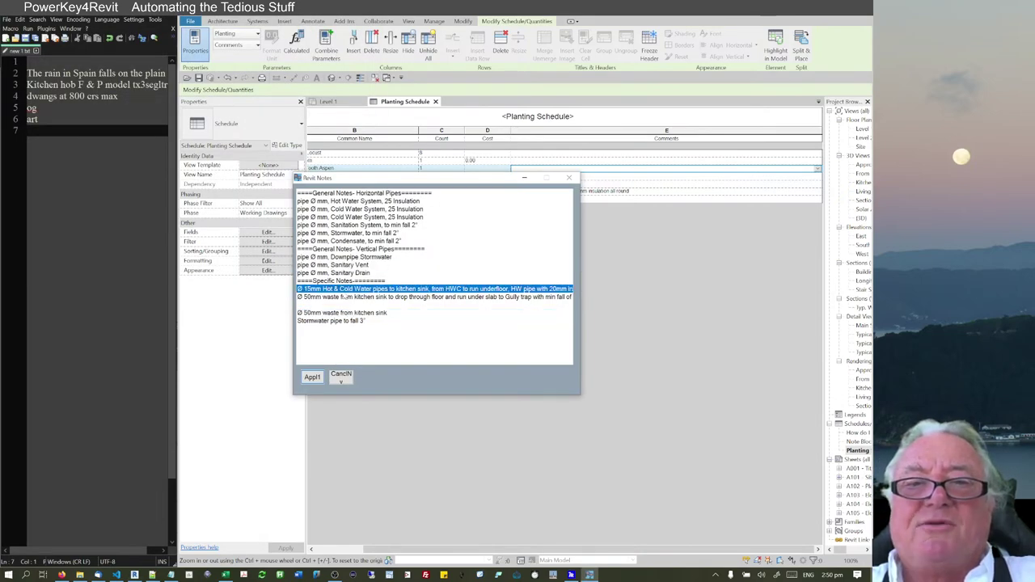
{"action": "left_click", "coordinate": [313, 377]}
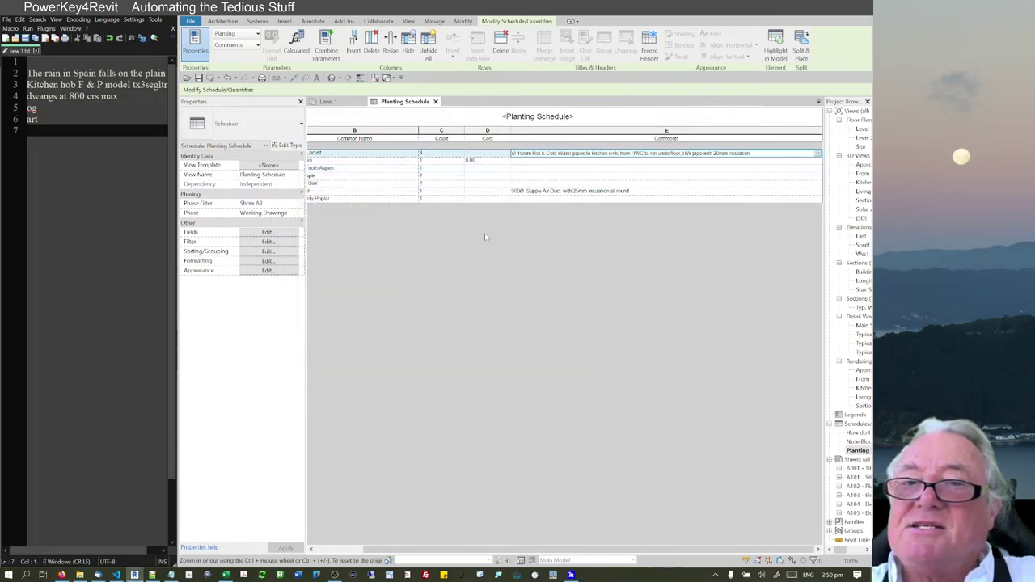
Step: Put a tick symbol in the Large Tooth Aspen comments and a cross symbol in the Red Maple comments using the tick and cross text shortcuts
{"action": "left_click", "coordinate": [517, 169]}
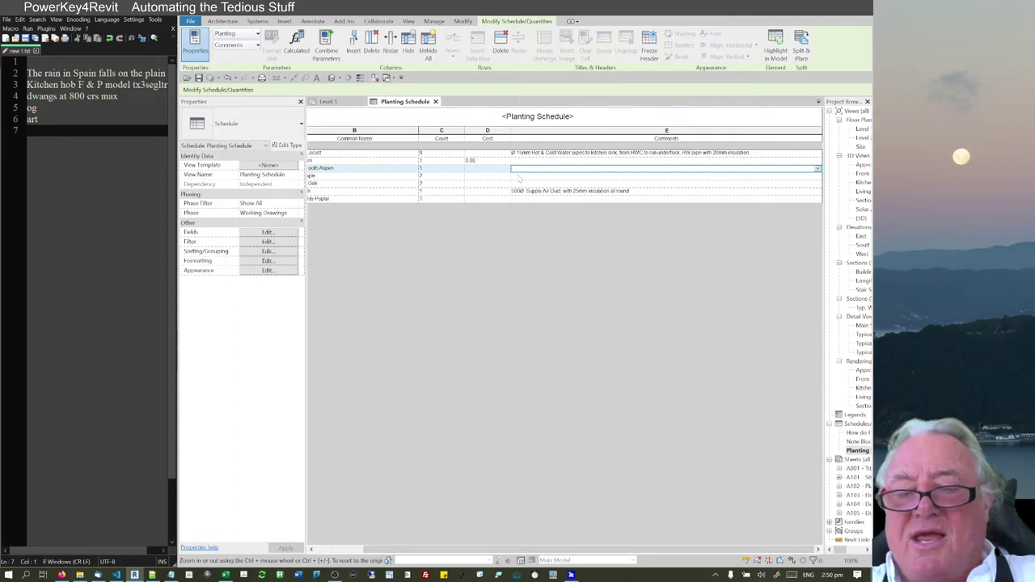
{"action": "left_click", "coordinate": [518, 169]}
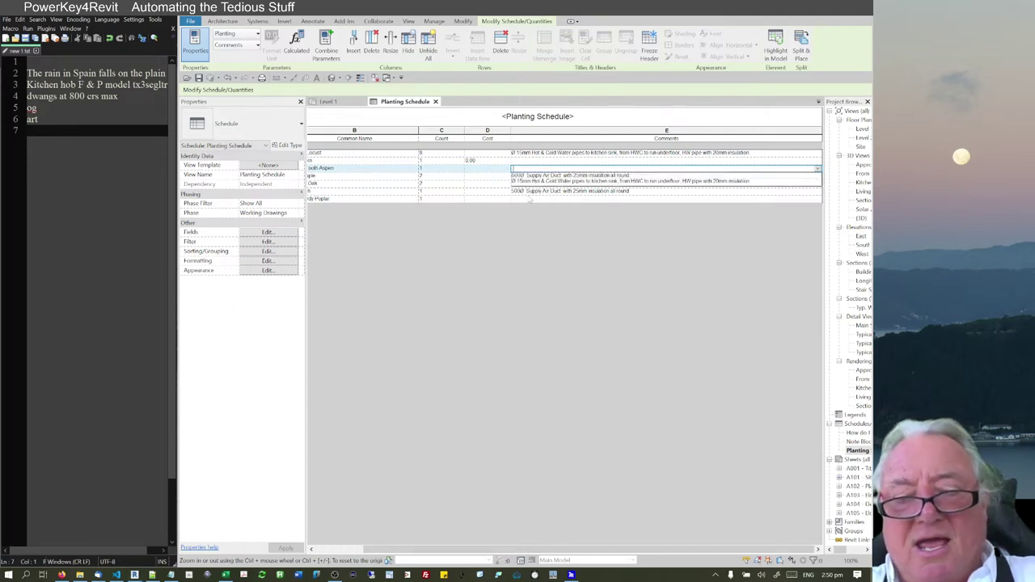
{"action": "type", "text": "tick"}
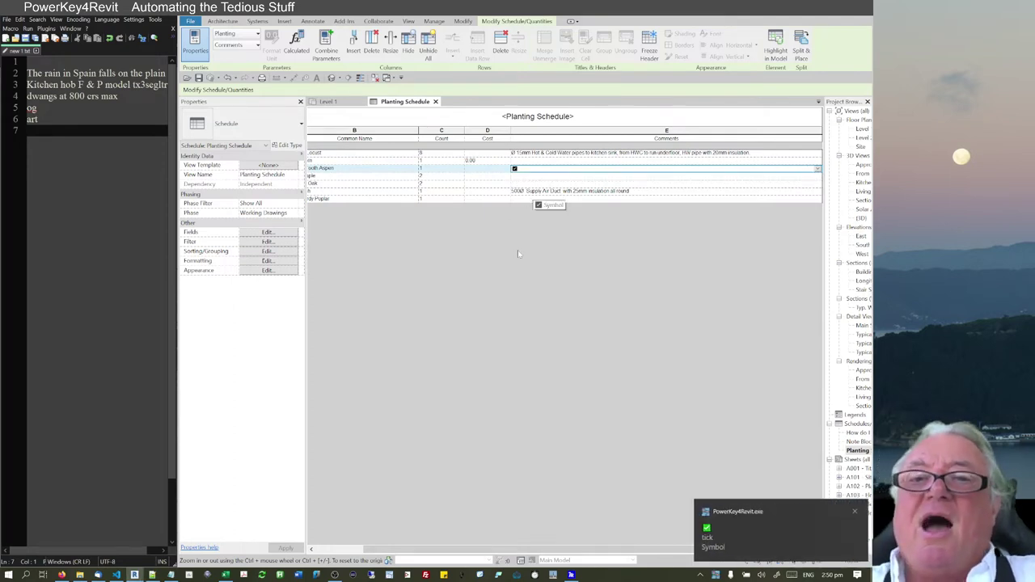
{"action": "key", "text": "Return"}
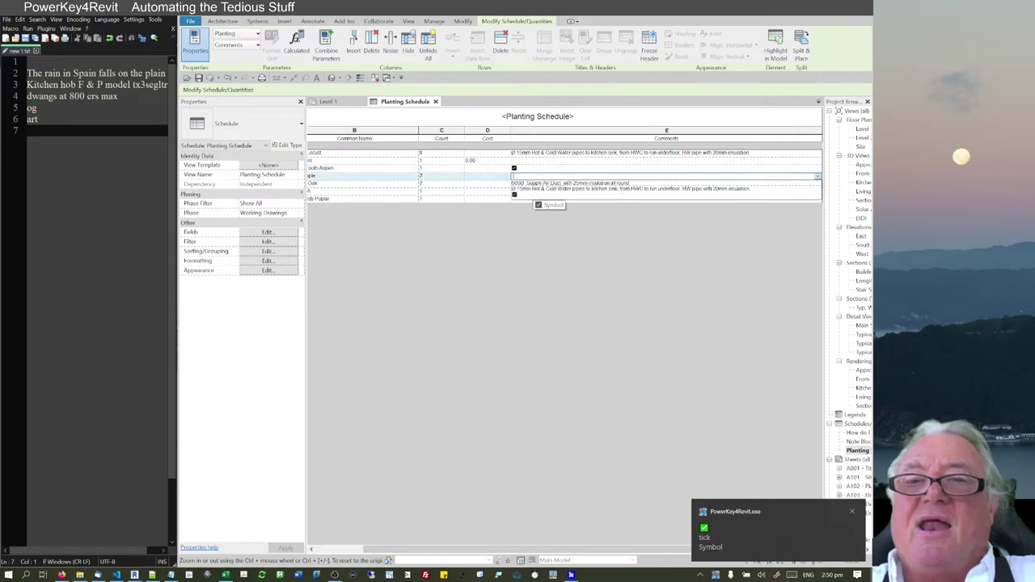
{"action": "type", "text": "cross"}
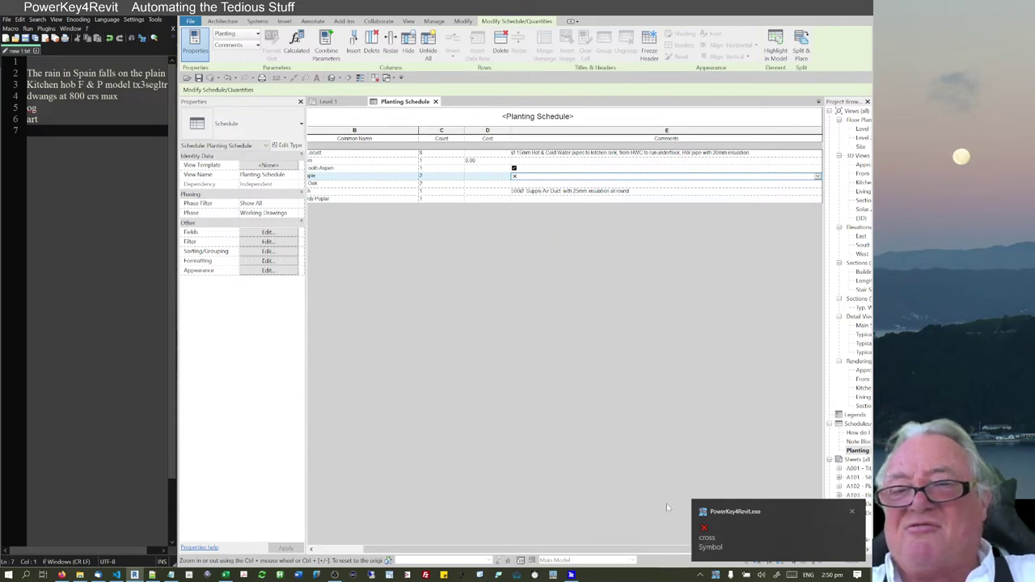
{"action": "left_click", "coordinate": [514, 184]}
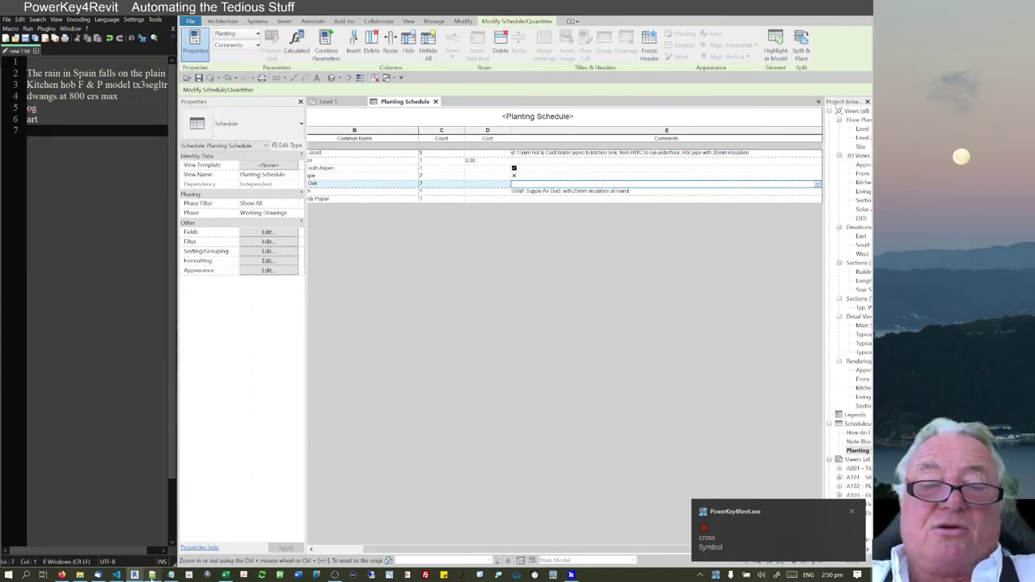
Step: Open the Level 1 plan and insert a tick and a cross symbol before "Condensate" in the uppermost condensate pipe note using the text shortcuts
{"action": "mouse_move", "coordinate": [152, 575]}
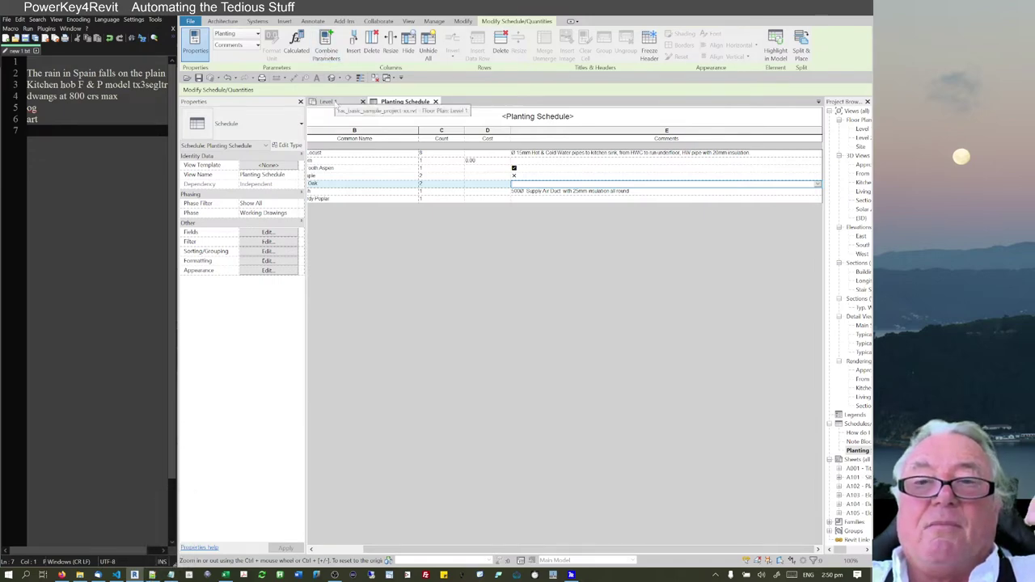
{"action": "left_click", "coordinate": [330, 102]}
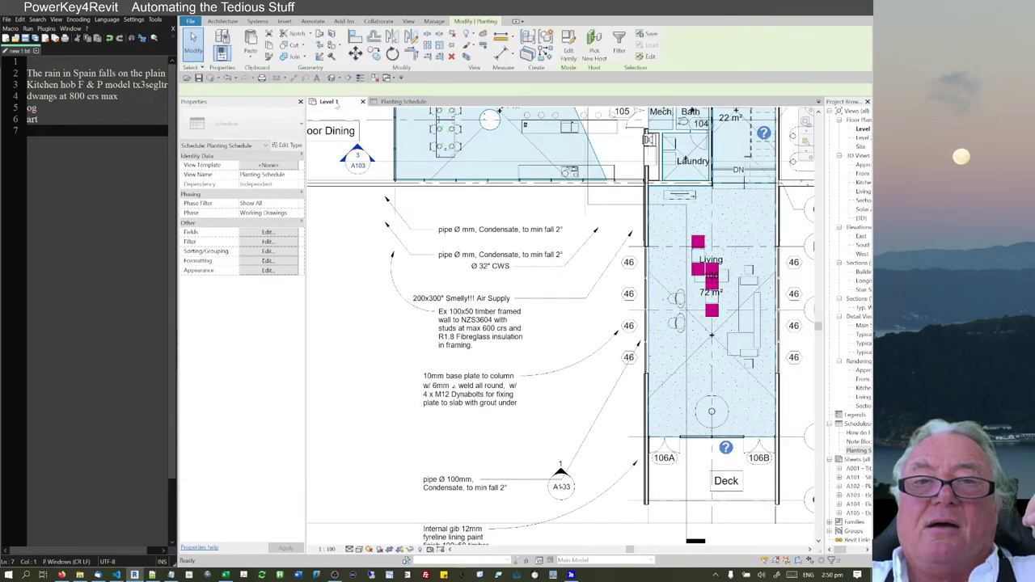
{"action": "double_click", "coordinate": [480, 231]}
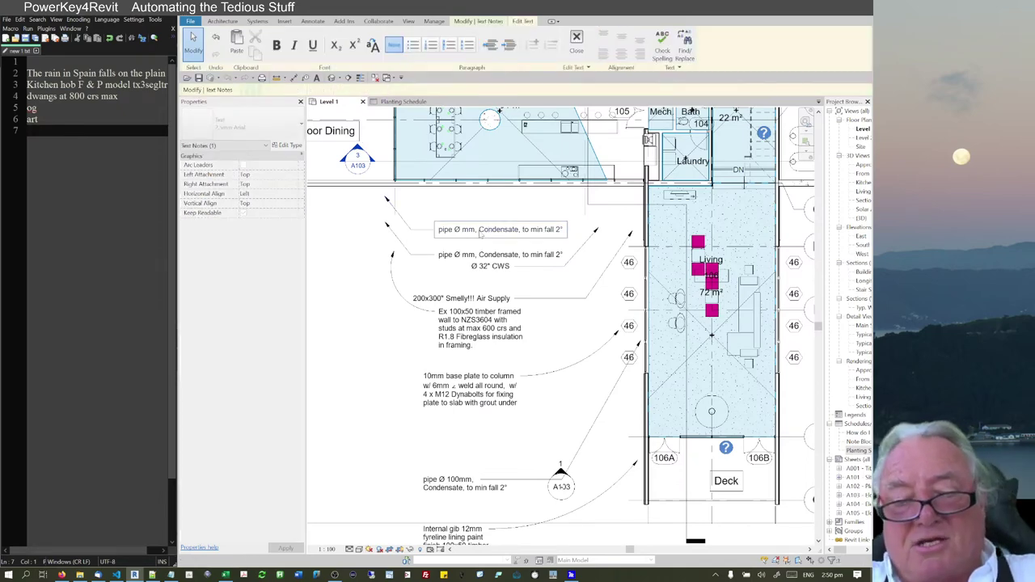
{"action": "type", "text": "tick"}
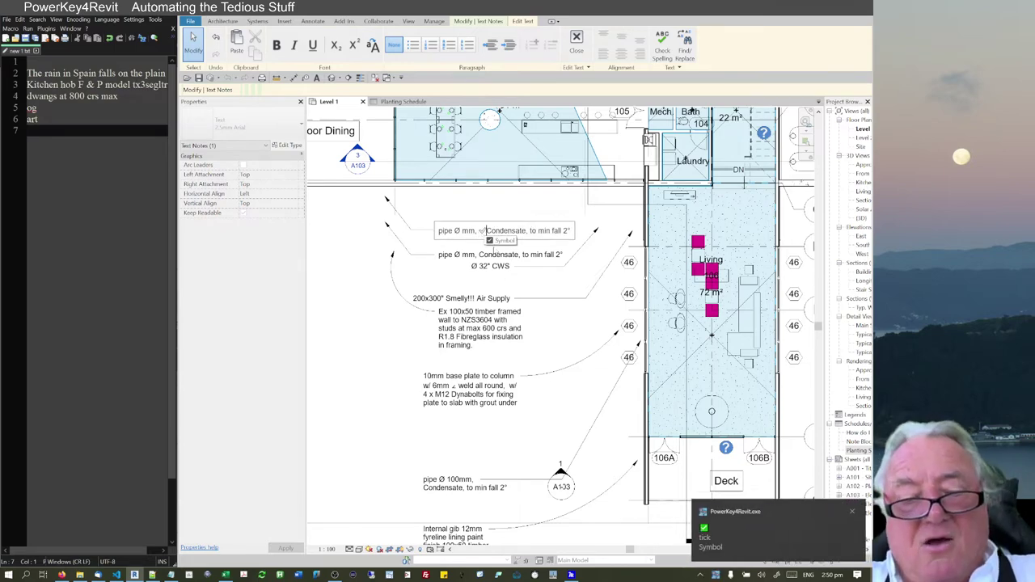
{"action": "type", "text": "cross"}
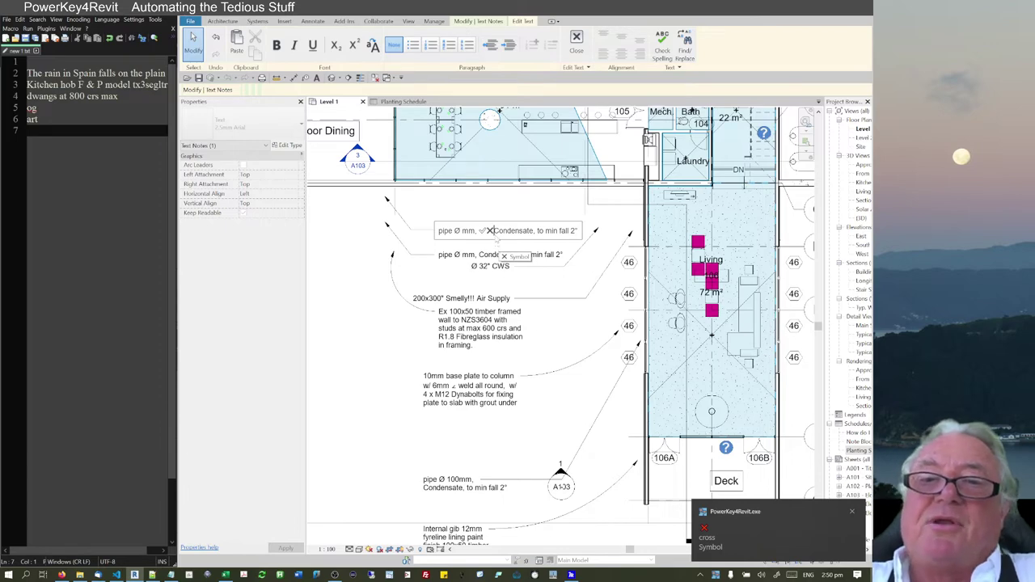
Step: Remove the tick and cross symbols from the uppermost condensate pipe note and finish editing it
{"action": "key", "text": "shift+Left"}
{"action": "key", "text": "shift+Left"}
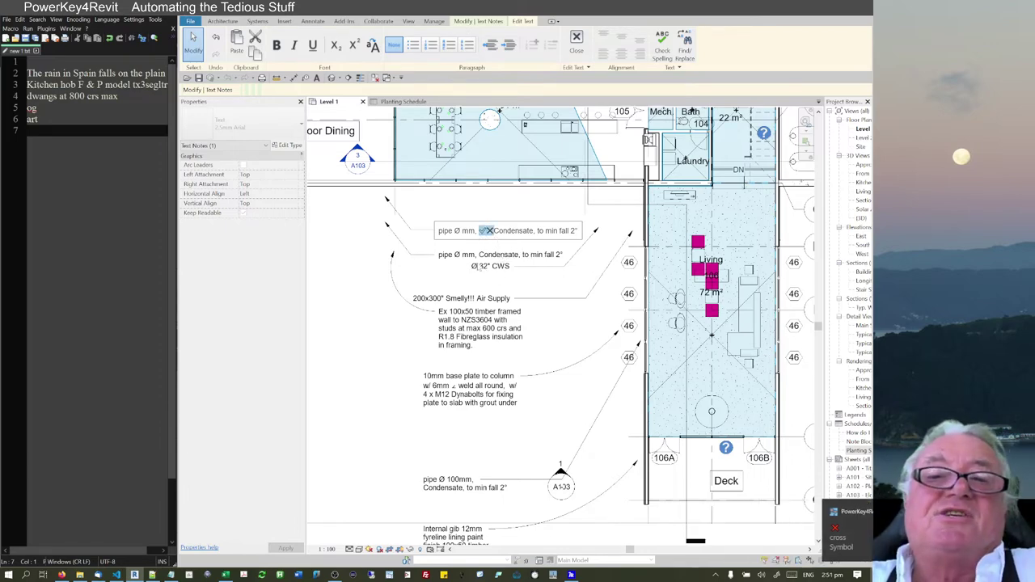
{"action": "left_click", "coordinate": [353, 296]}
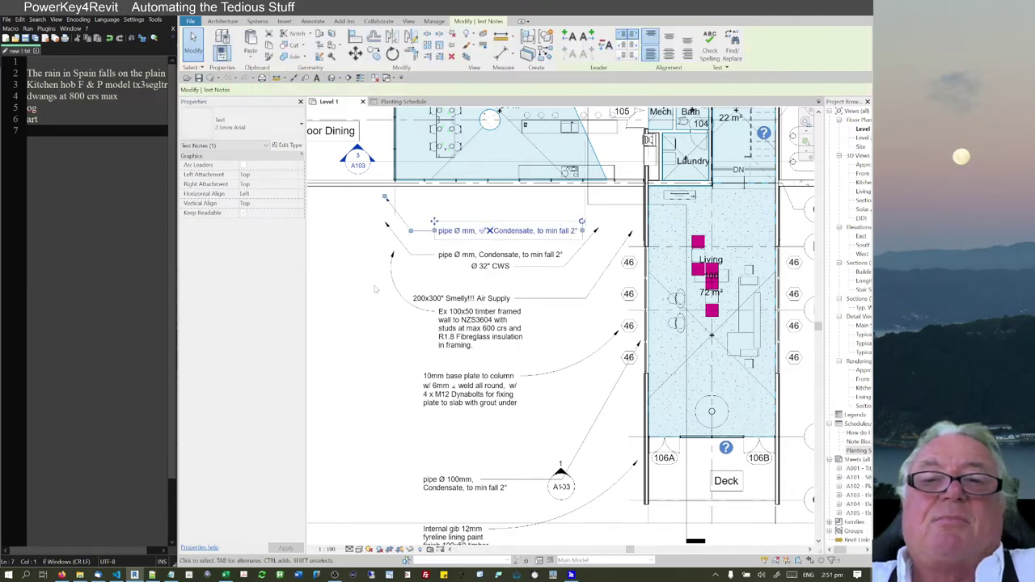
{"action": "key", "text": "Escape"}
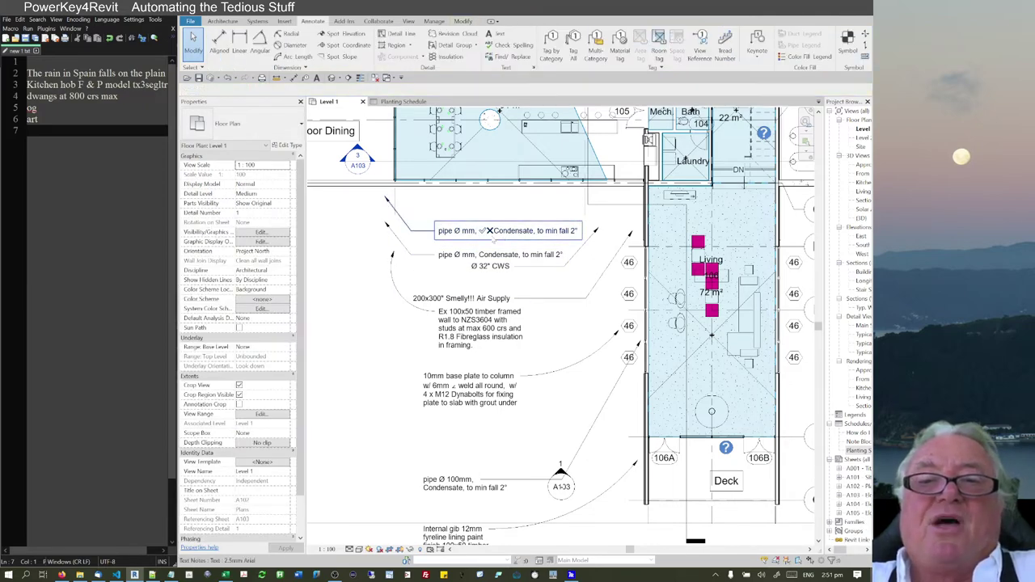
{"action": "double_click", "coordinate": [489, 230]}
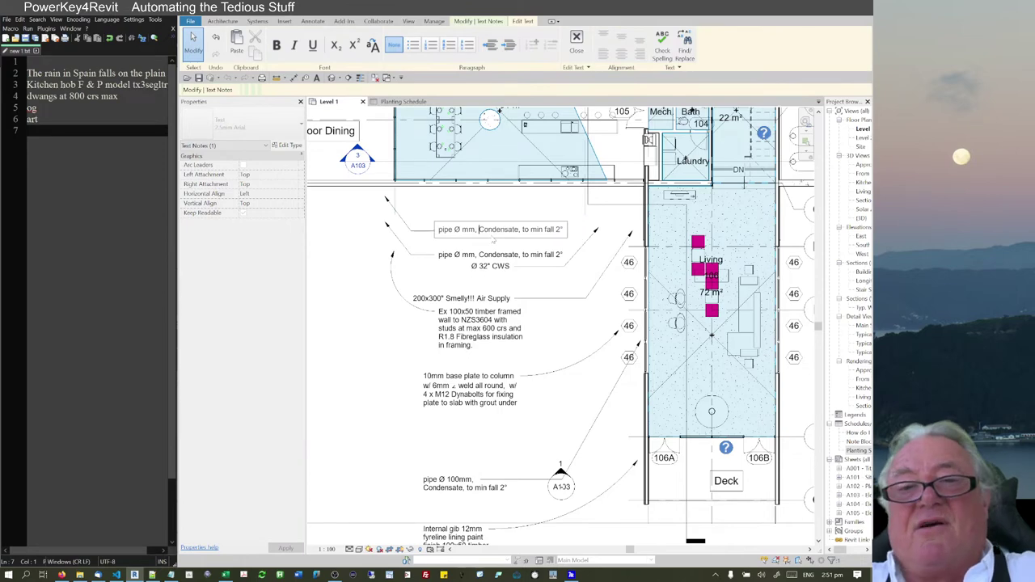
{"action": "left_click", "coordinate": [444, 270]}
{"action": "scroll", "coordinate": [444, 271], "scroll_direction": "down", "scroll_amount": 1}
{"action": "left_click", "coordinate": [378, 302]}
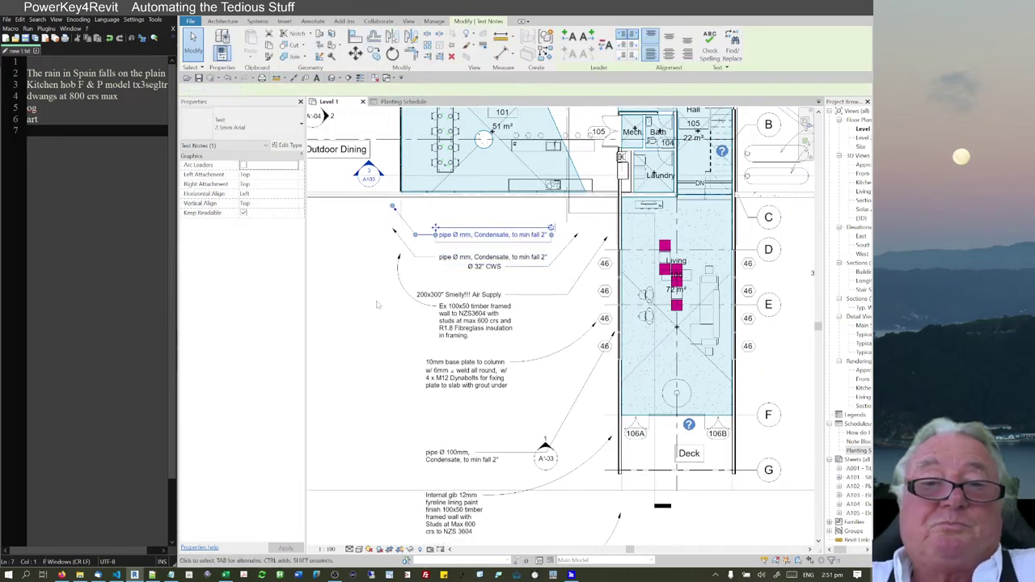
{"action": "middle_click_drag", "start_coordinate": [428, 350], "coordinate": [514, 238]}
{"action": "scroll", "coordinate": [458, 306], "scroll_direction": "down", "scroll_amount": 1}
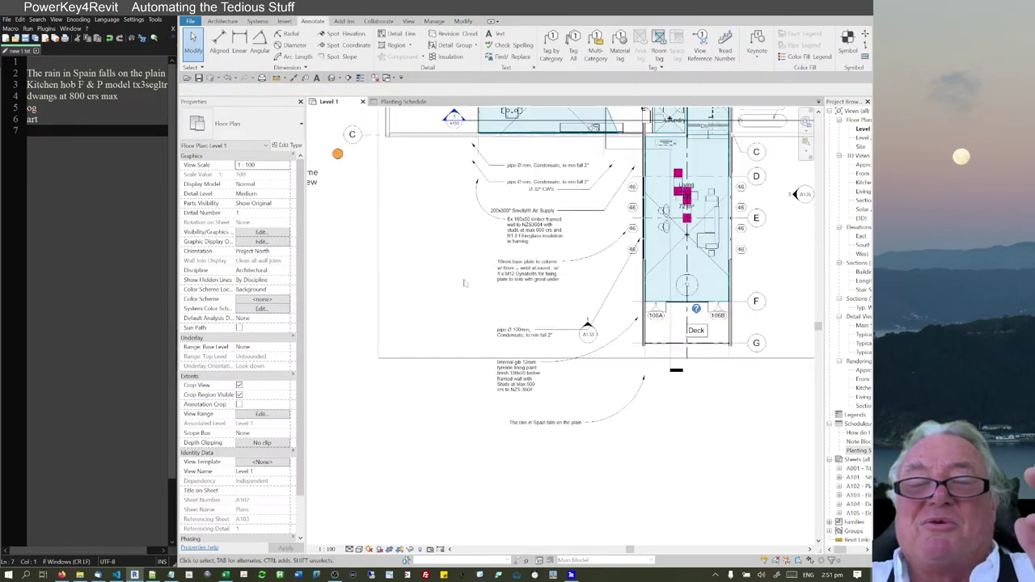
{"action": "middle_click_drag", "start_coordinate": [462, 200], "coordinate": [384, 289]}
{"action": "scroll", "coordinate": [411, 255], "scroll_direction": "up", "scroll_amount": 2}
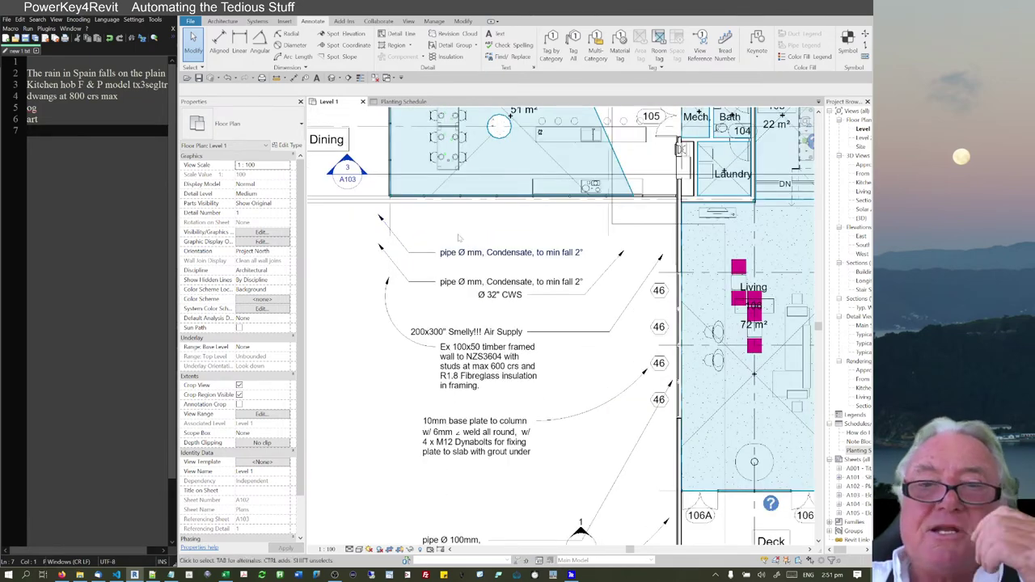
{"action": "scroll", "coordinate": [455, 247], "scroll_direction": "down", "scroll_amount": 2}
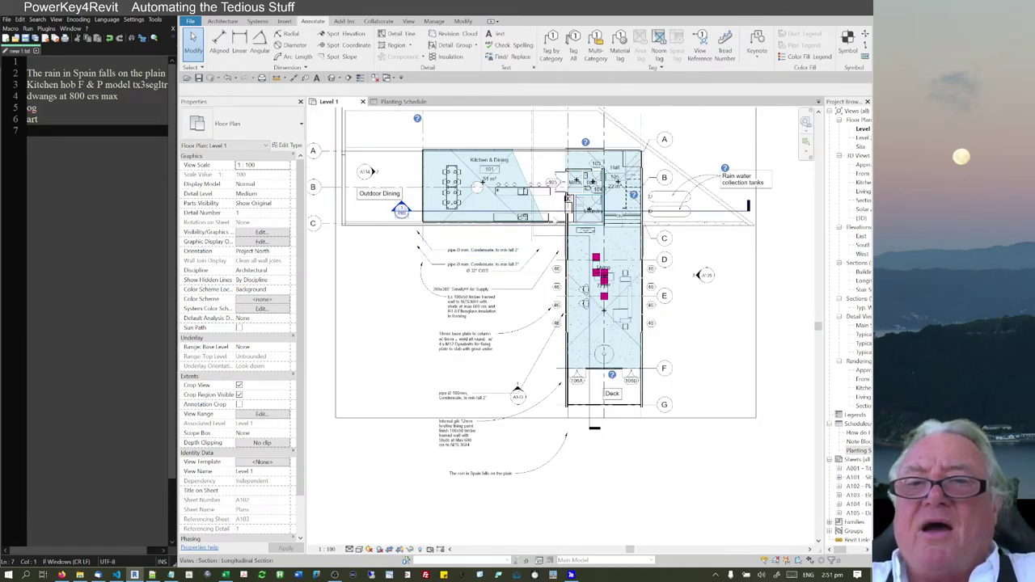
{"action": "scroll", "coordinate": [555, 218], "scroll_direction": "up", "scroll_amount": 3}
{"action": "scroll", "coordinate": [522, 262], "scroll_direction": "down", "scroll_amount": 2}
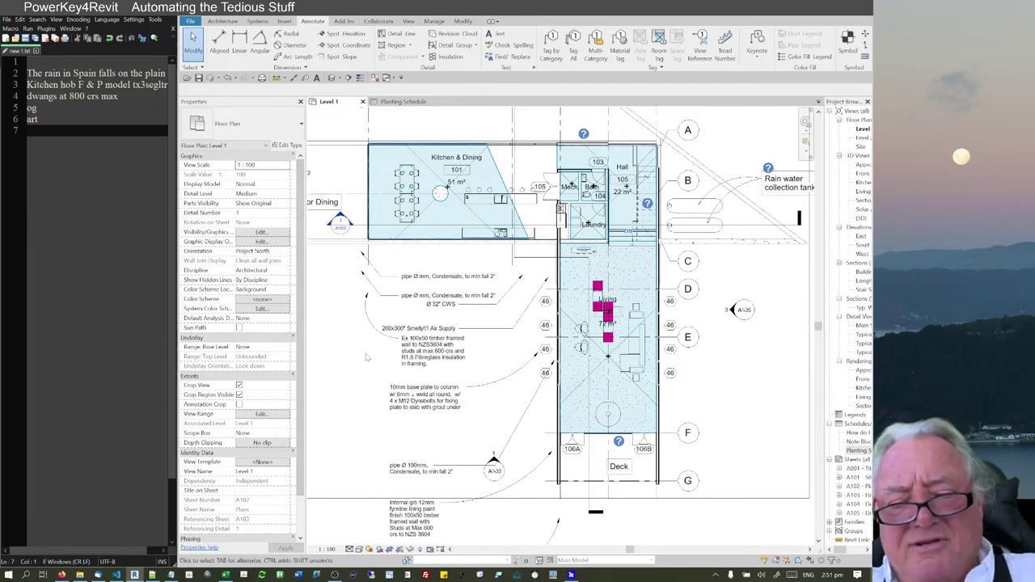
Step: Hide the Interior Fill and Reference subcategories of Rooms in the Level 1 visibility/graphic overrides
{"action": "key", "text": "v"}
{"action": "key", "text": "g"}
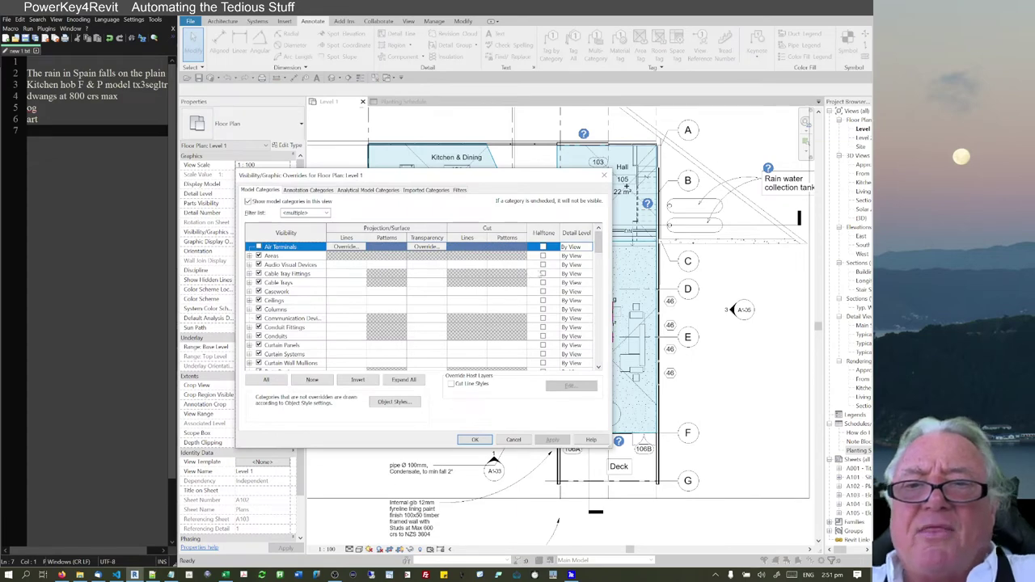
{"action": "key", "text": "r"}
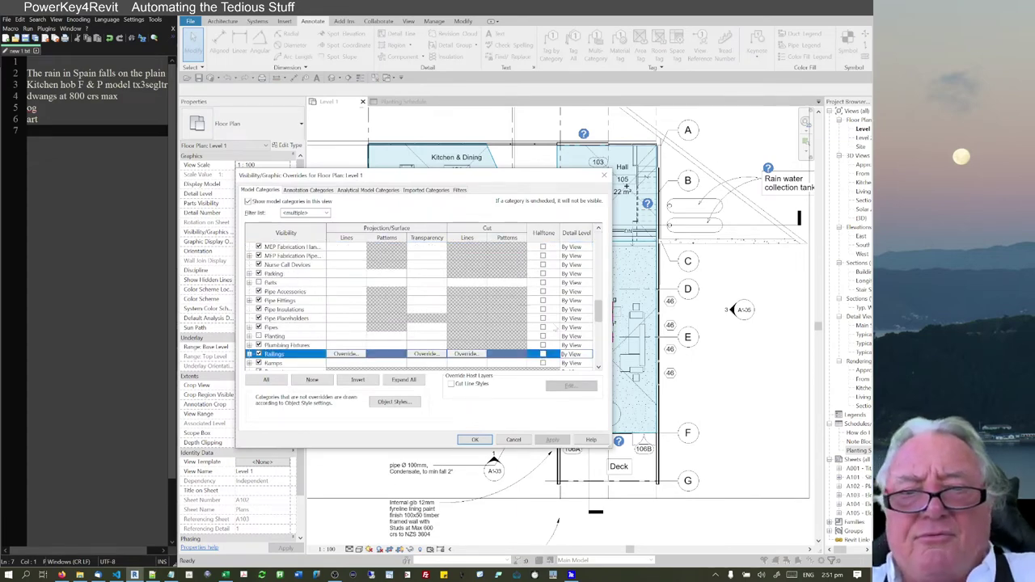
{"action": "scroll", "coordinate": [598, 310], "scroll_direction": "down", "scroll_amount": 3}
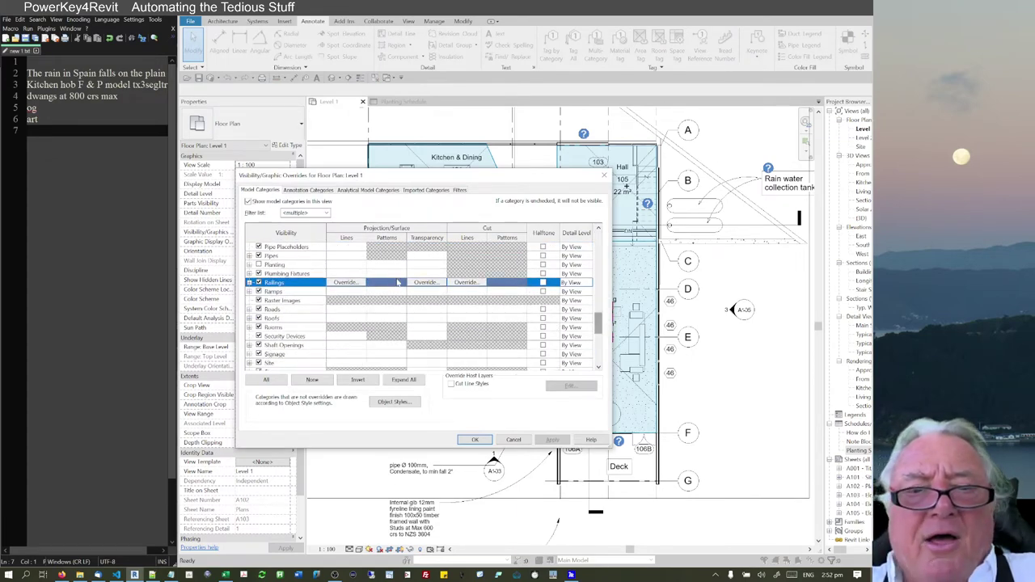
{"action": "left_click", "coordinate": [249, 327]}
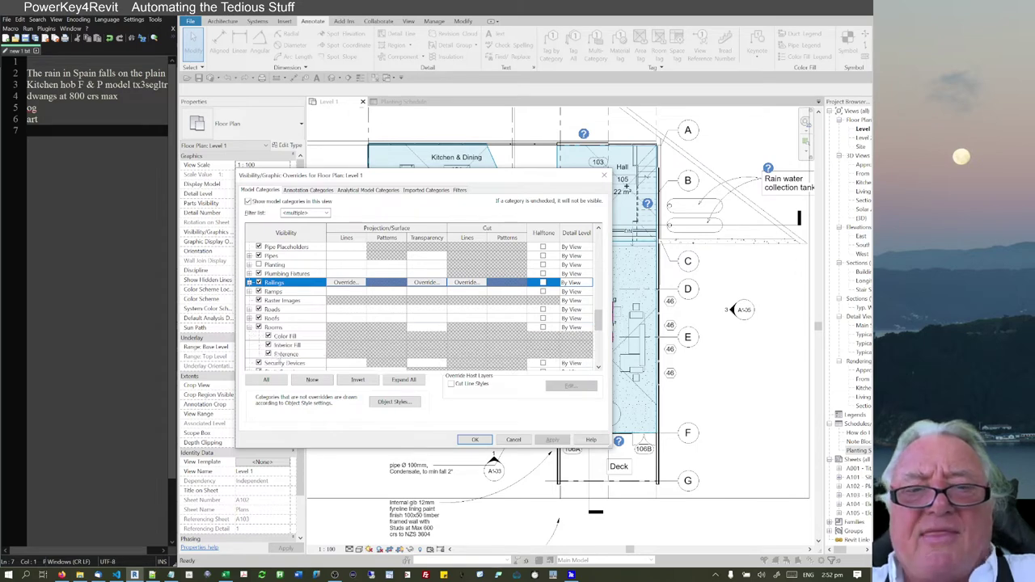
{"action": "left_click", "coordinate": [266, 345]}
{"action": "left_click", "coordinate": [268, 345]}
{"action": "left_click", "coordinate": [275, 354]}
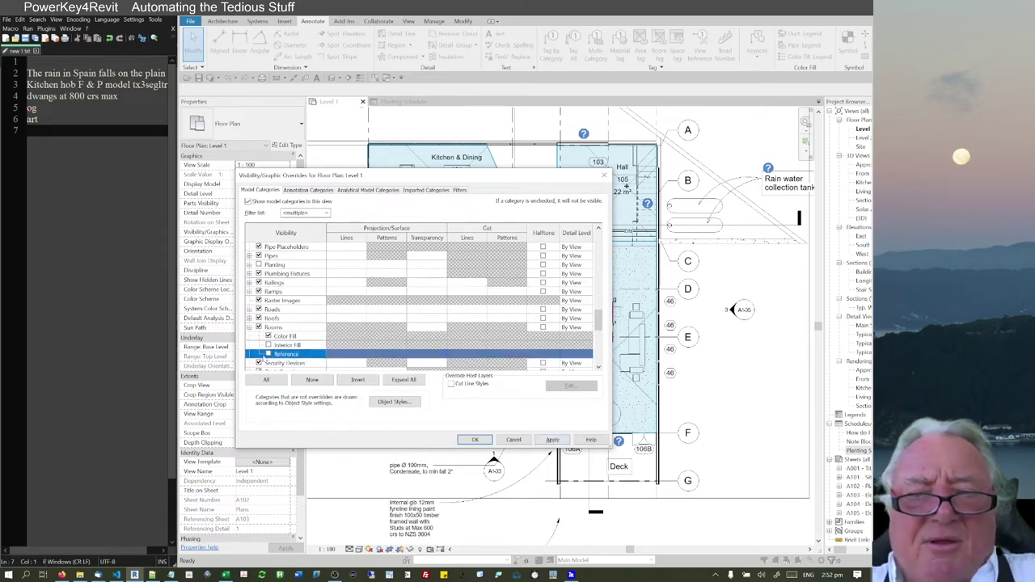
{"action": "left_click", "coordinate": [475, 438]}
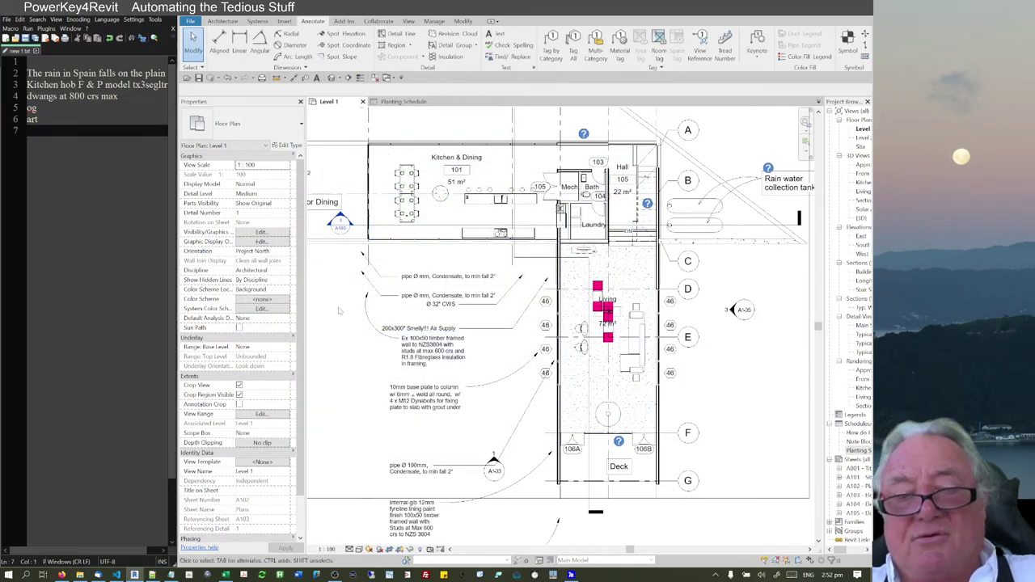
Step: Turn the Rooms Interior Fill and Reference back on in Level 1 with the Room Infill & Reference Toggle shortcut
{"action": "key", "text": "v"}
{"action": "key", "text": "v"}
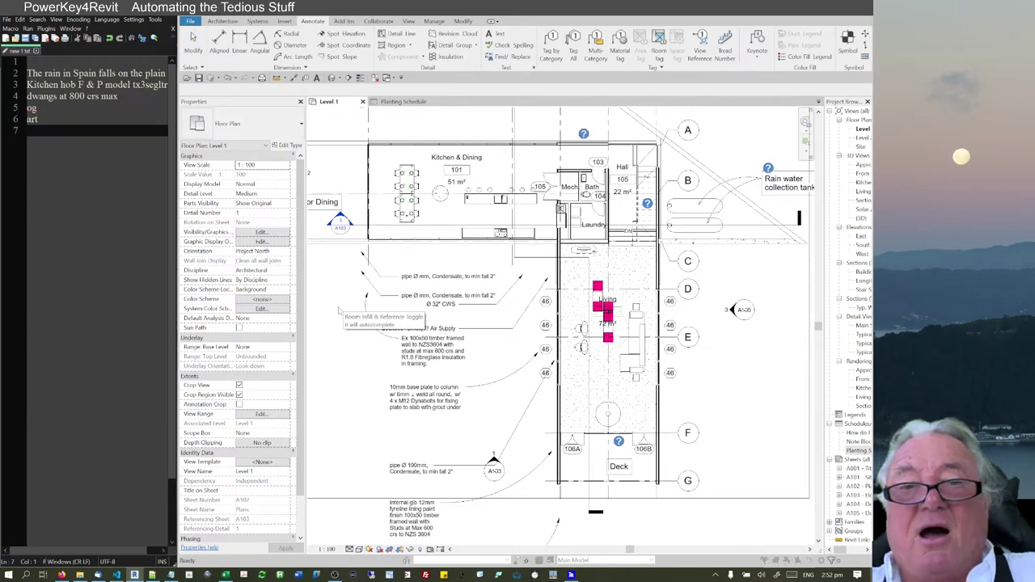
{"action": "left_click", "coordinate": [249, 353]}
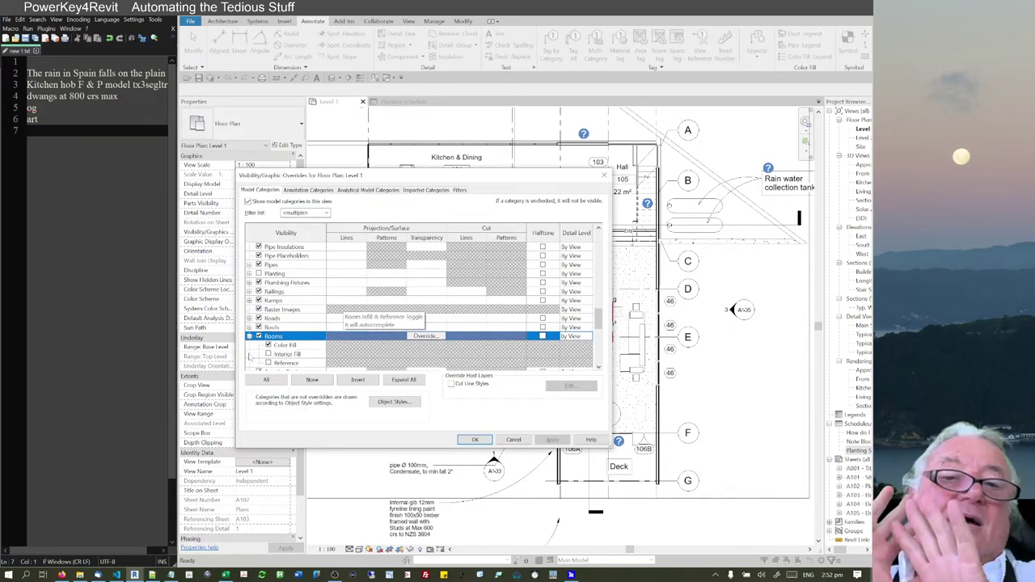
{"action": "left_click", "coordinate": [268, 355]}
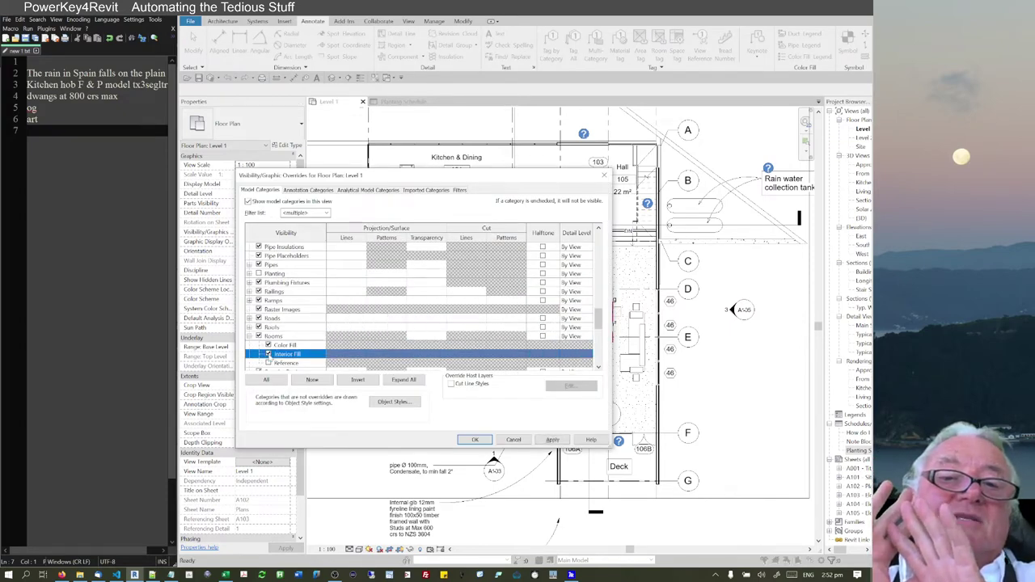
{"action": "left_click", "coordinate": [466, 442]}
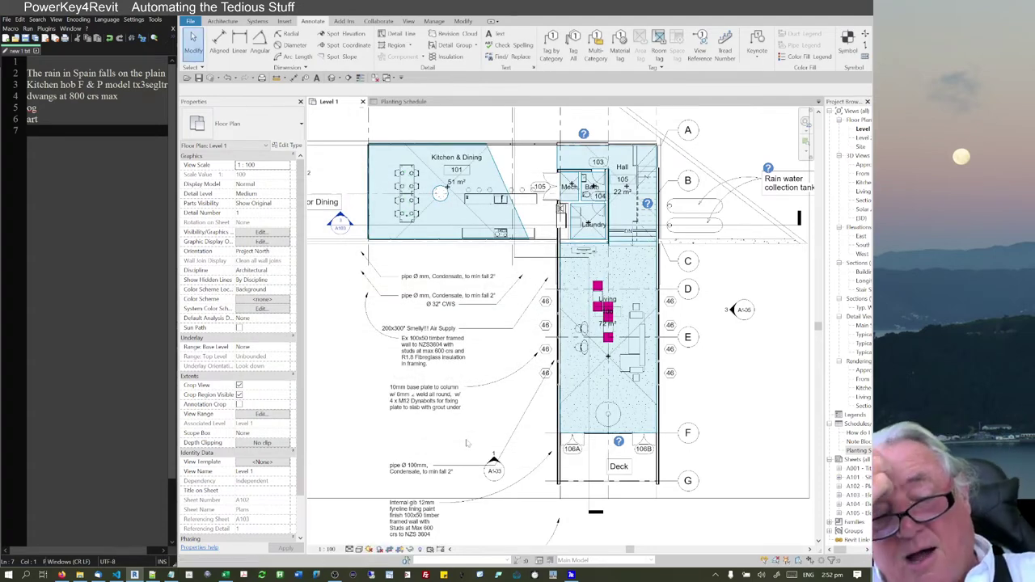
Step: Turn on the <Room Separation> line subcategory in the Level 1 visibility/graphic overrides
{"action": "key", "text": "v"}
{"action": "key", "text": "g"}
{"action": "left_click", "coordinate": [249, 353]}
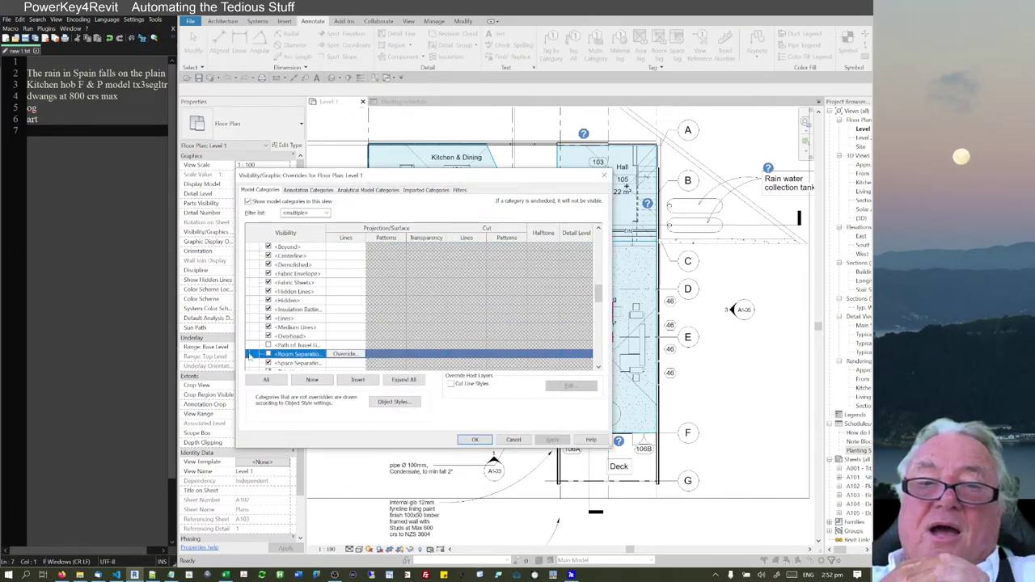
{"action": "left_click", "coordinate": [268, 354]}
{"action": "left_click", "coordinate": [473, 439]}
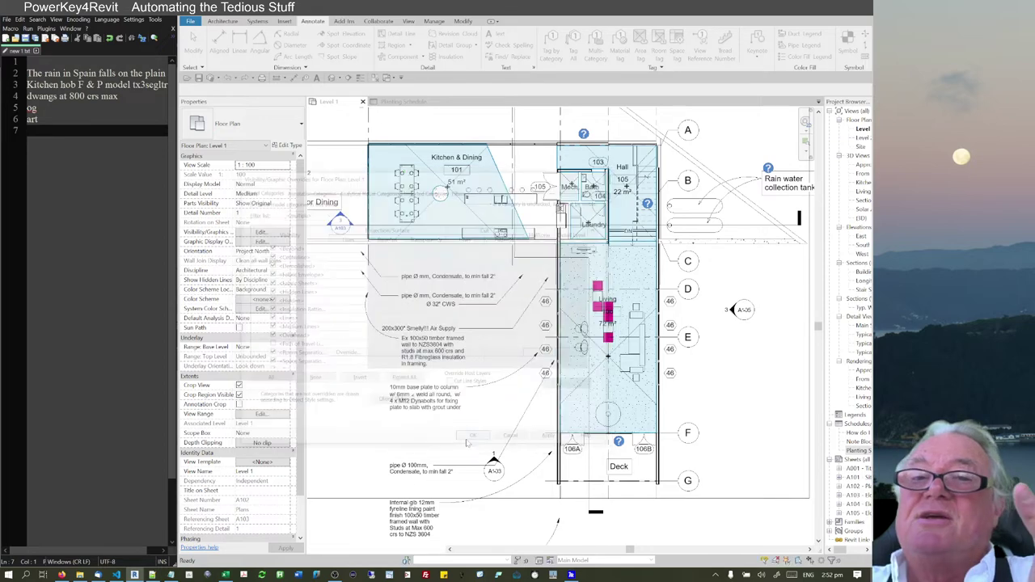
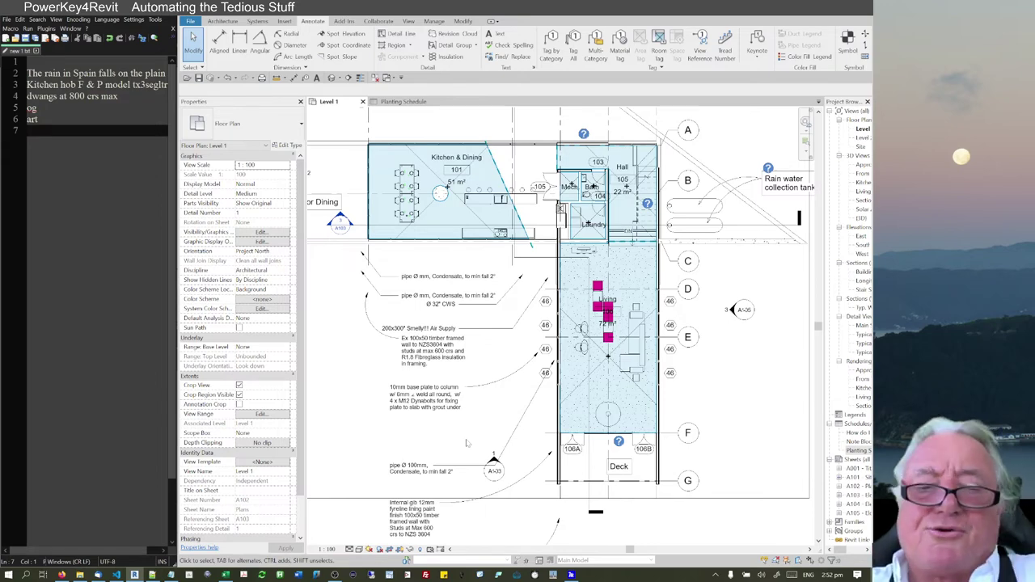
Step: Switch to the PowerKey4Revit user settings file in Notepad and examine its [DuctSys], [PipeSys] and [DynamicSpeedKeys] entries
{"action": "left_click", "coordinate": [170, 574]}
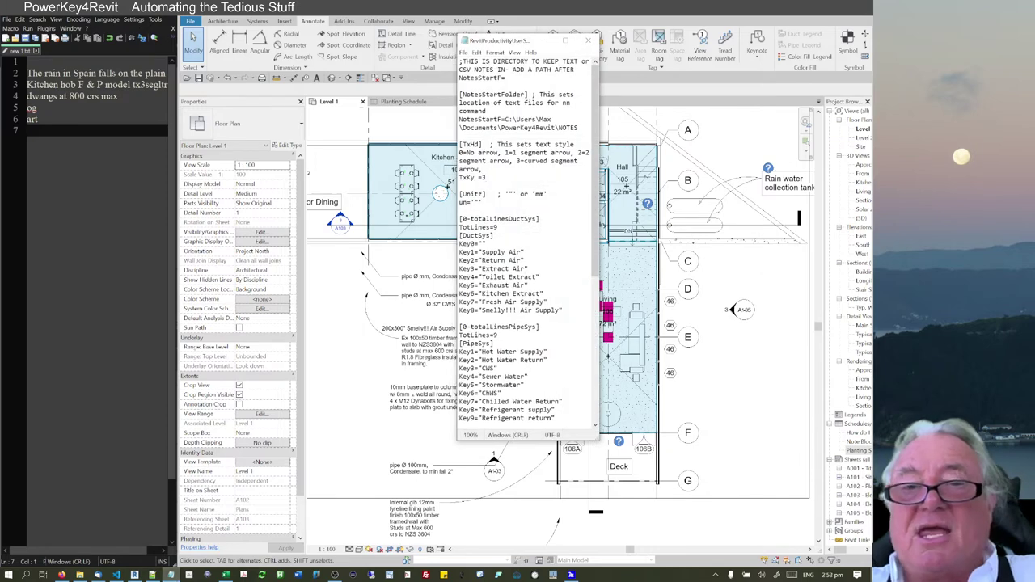
{"action": "left_click_drag", "start_coordinate": [485, 227], "coordinate": [458, 242]}
{"action": "left_click", "coordinate": [562, 310]}
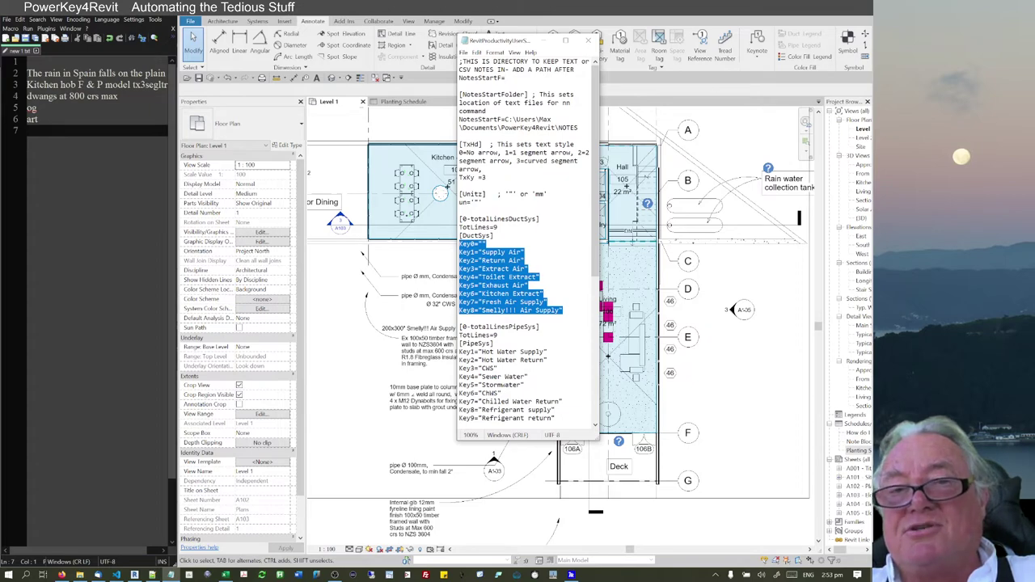
{"action": "left_click", "coordinate": [483, 293]}
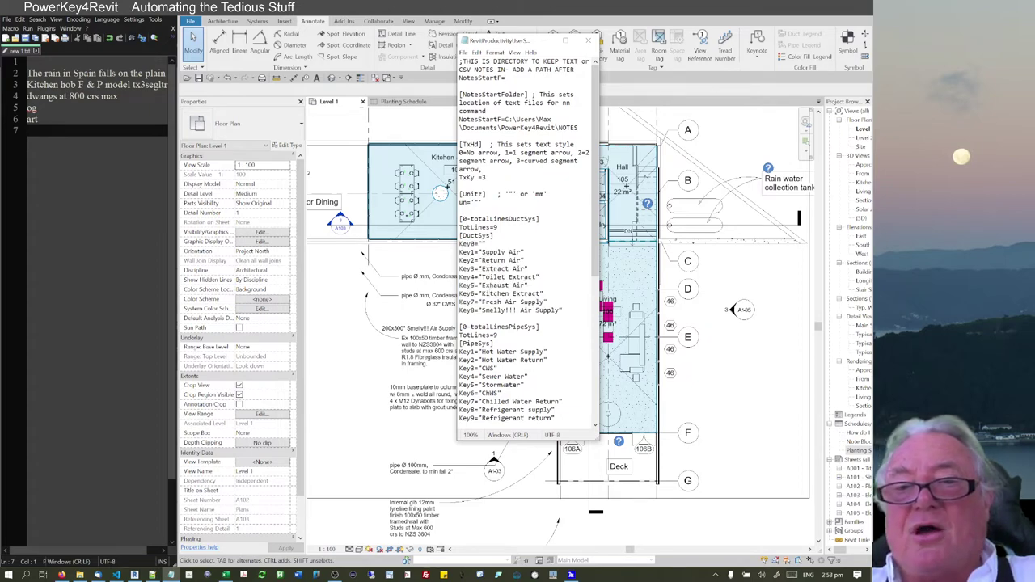
{"action": "left_click_drag", "start_coordinate": [561, 310], "coordinate": [482, 310]}
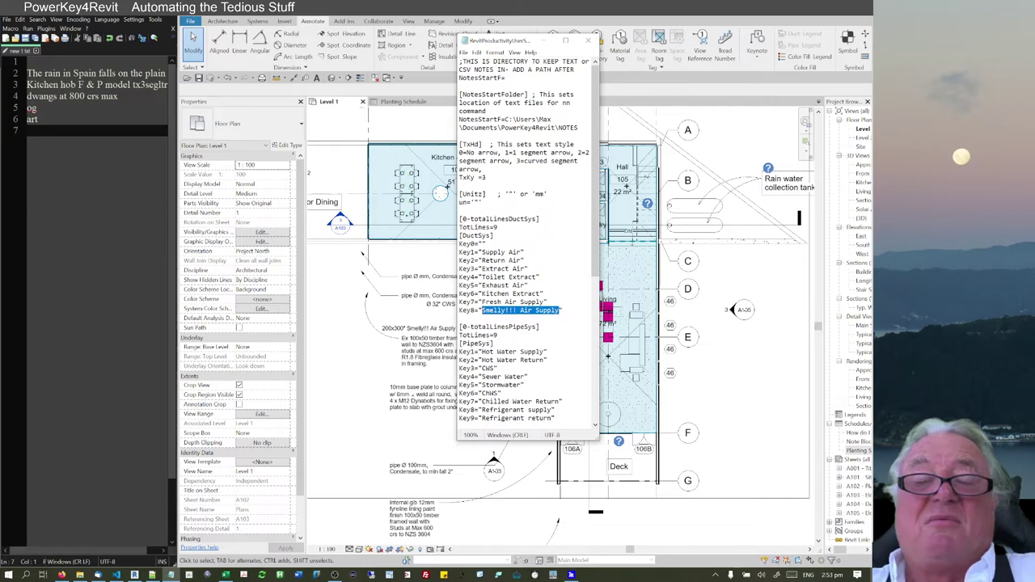
{"action": "left_click_drag", "start_coordinate": [562, 310], "coordinate": [459, 309]}
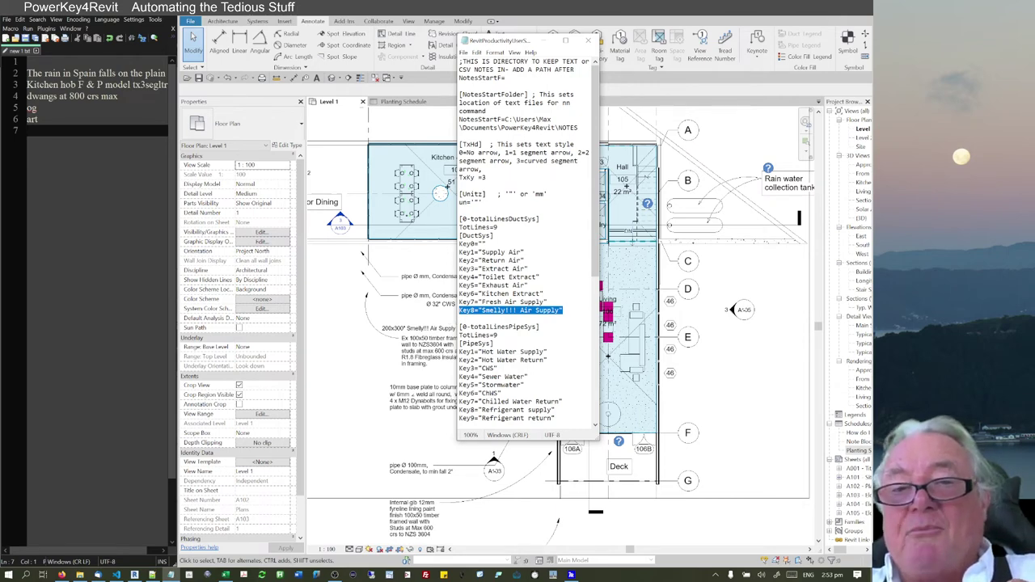
{"action": "scroll", "coordinate": [525, 242], "scroll_direction": "down", "scroll_amount": 10}
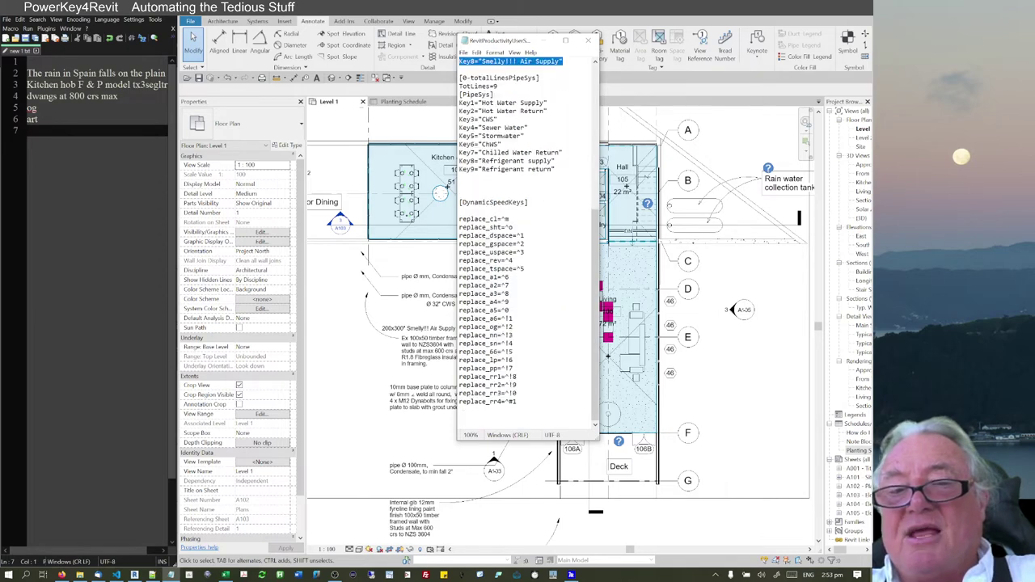
{"action": "scroll", "coordinate": [526, 243], "scroll_direction": "up", "scroll_amount": 10}
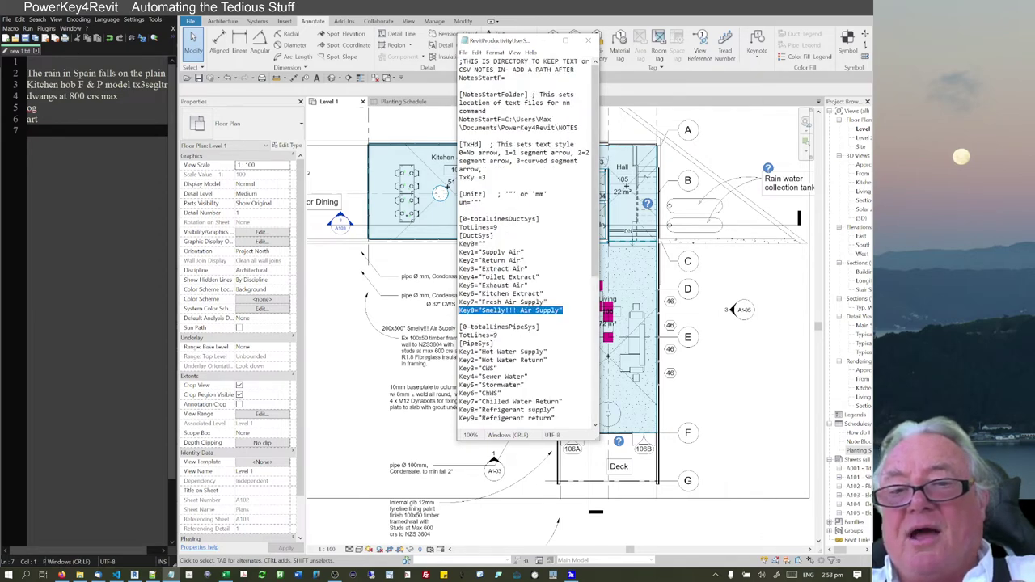
{"action": "left_click_drag", "start_coordinate": [459, 424], "coordinate": [459, 273]}
{"action": "scroll", "coordinate": [509, 274], "scroll_direction": "up", "scroll_amount": 7}
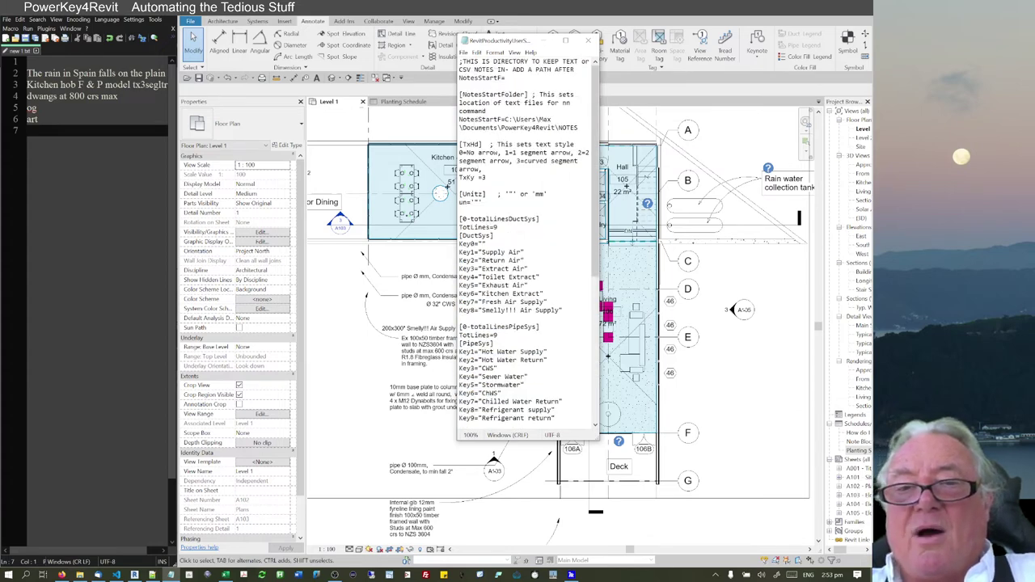
Step: Duplicate the Key8 line in the [DuctSys] section and change the copy's text to "Very Smelly!!! Air Supply"
{"action": "left_click_drag", "start_coordinate": [563, 310], "coordinate": [459, 310]}
{"action": "key", "text": "ctrl+c"}
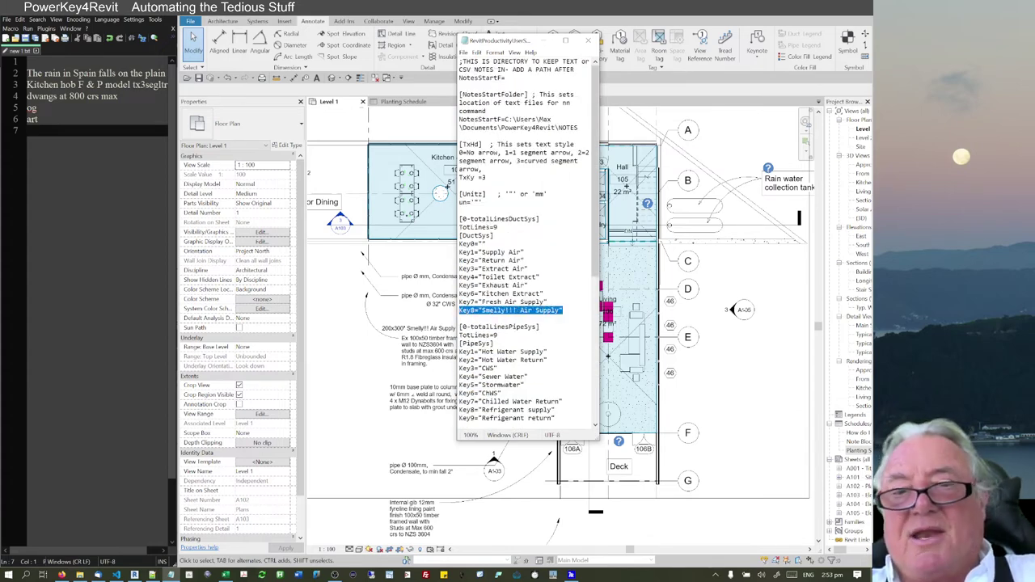
{"action": "key", "text": "End"}
{"action": "key", "text": "Return"}
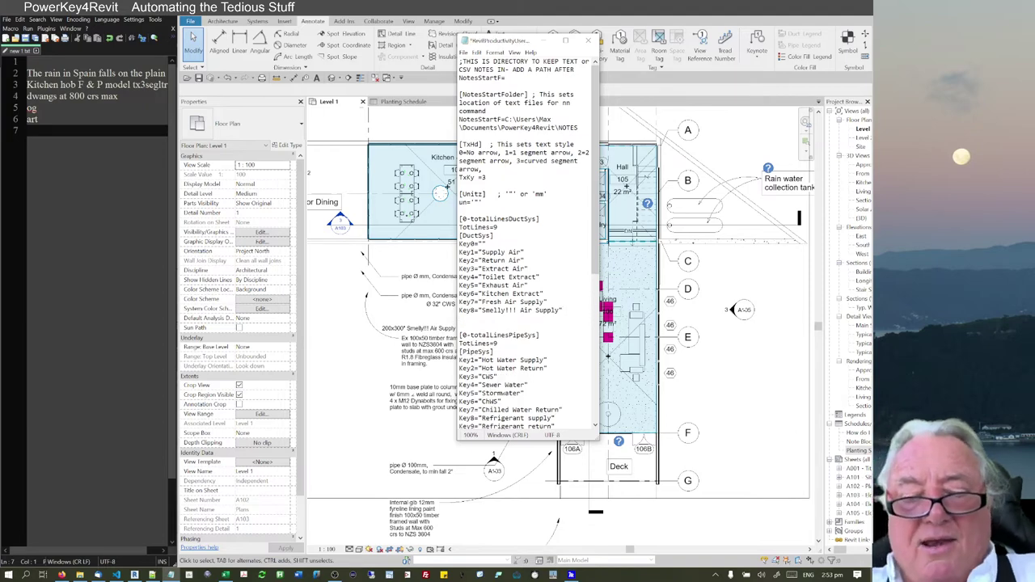
{"action": "key", "text": "ctrl+v"}
{"action": "left_click_drag", "start_coordinate": [481, 318], "coordinate": [487, 319]}
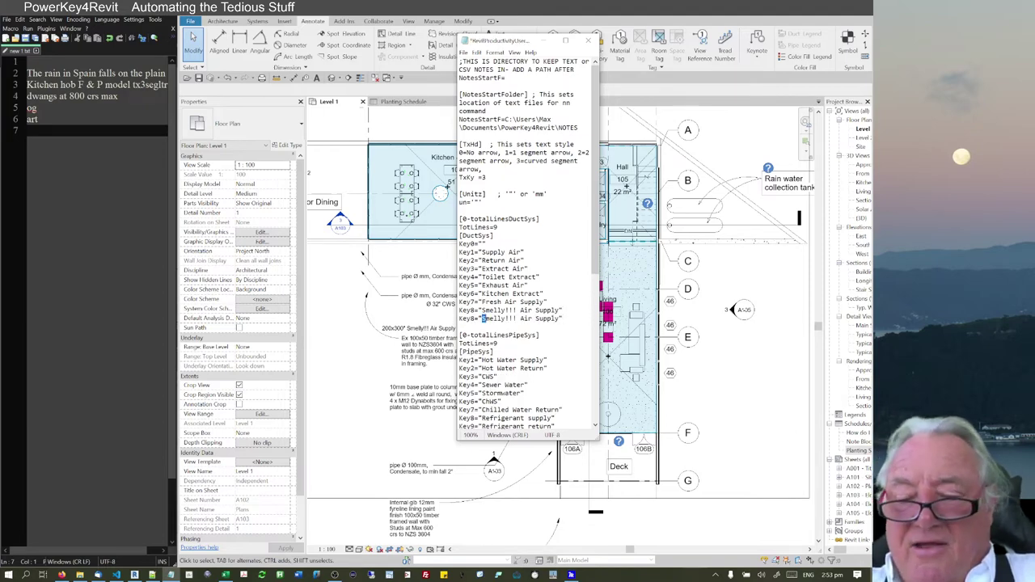
{"action": "left_click", "coordinate": [482, 318]}
{"action": "type", "text": "Very"}
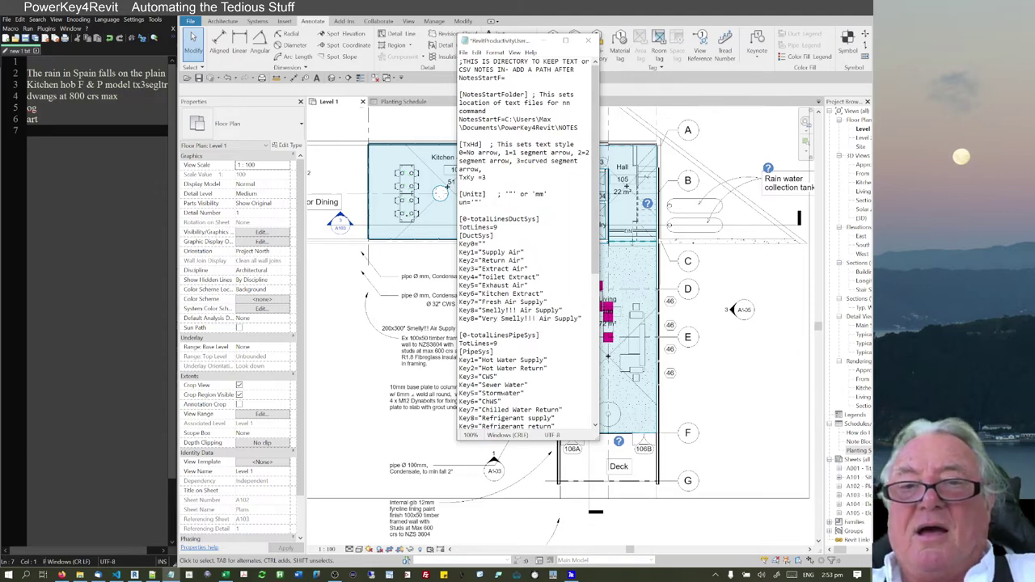
Step: Set TotLines to 10 in the [0-totalLinesDuctSys] section and save the settings file
{"action": "left_click_drag", "start_coordinate": [498, 227], "coordinate": [492, 227]}
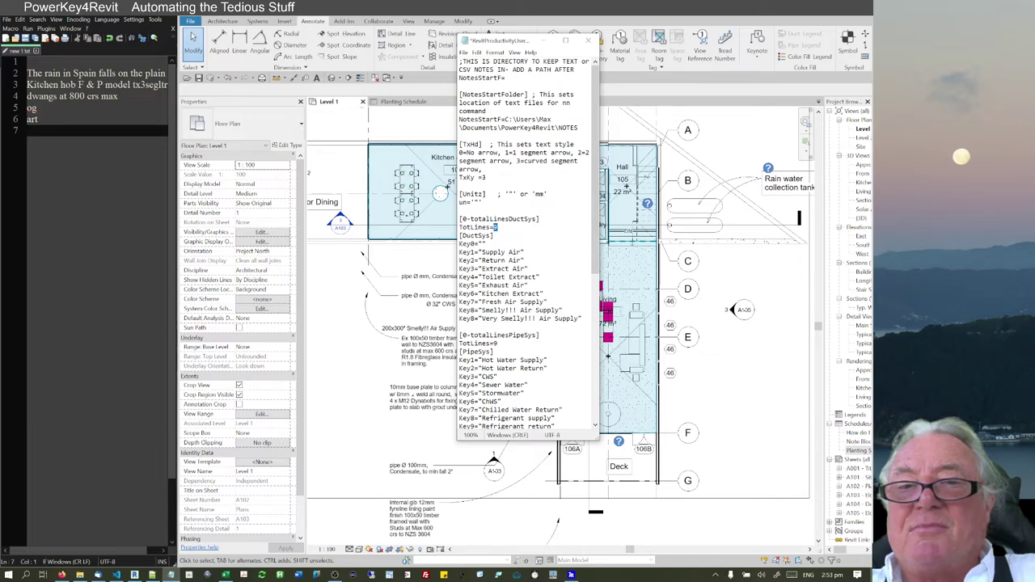
{"action": "type", "text": "10"}
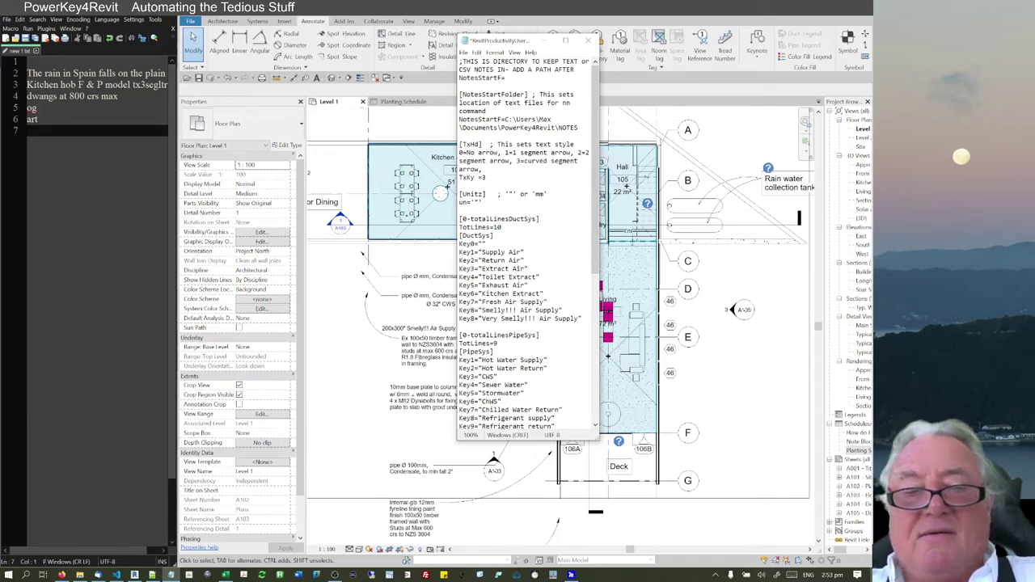
{"action": "key", "text": "ctrl+s"}
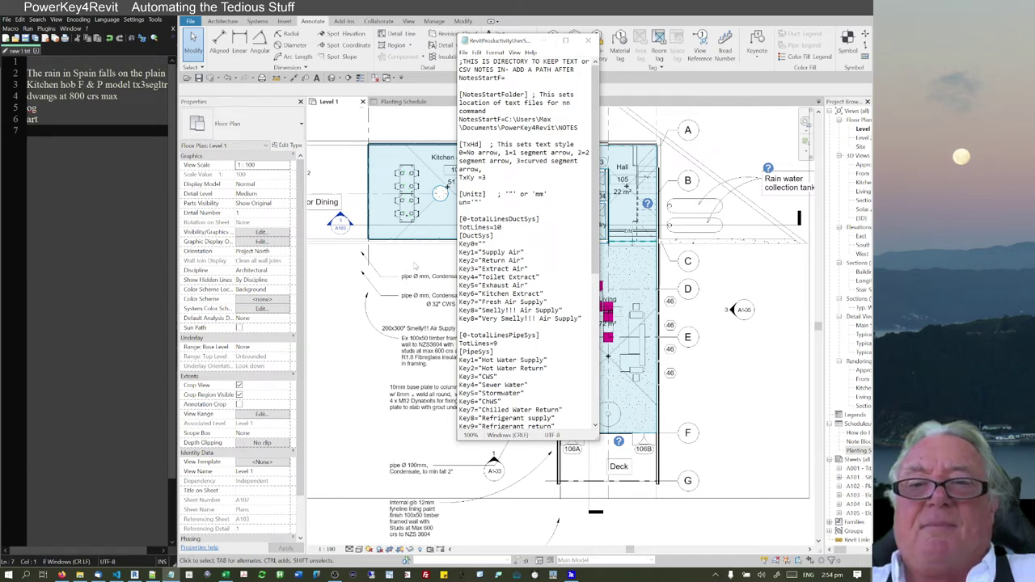
Step: Switch to Revit, start the duct note shortcut and check the duct systems offered in its dialog
{"action": "left_click", "coordinate": [414, 266]}
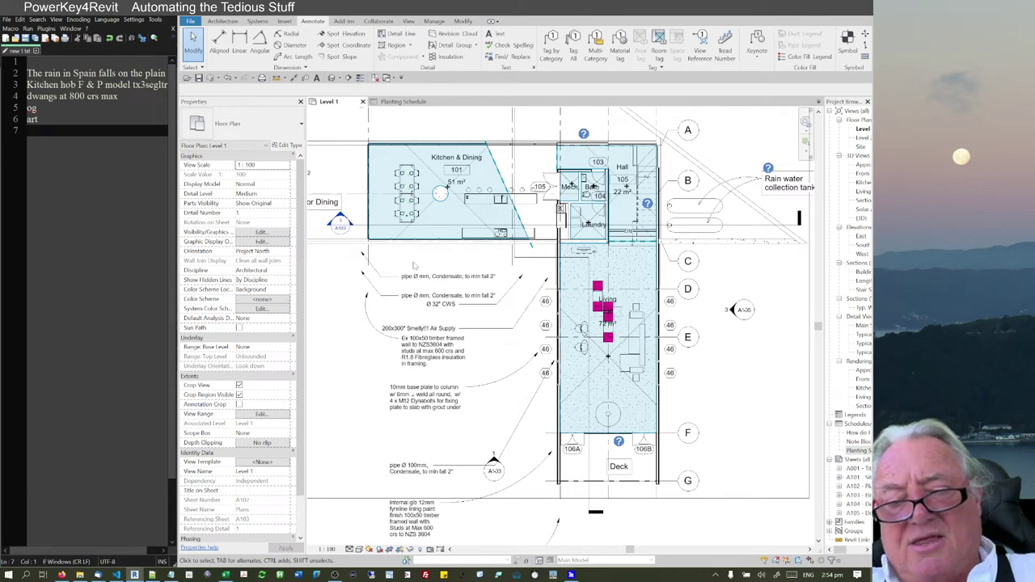
{"action": "key", "text": "d"}
{"action": "key", "text": "u"}
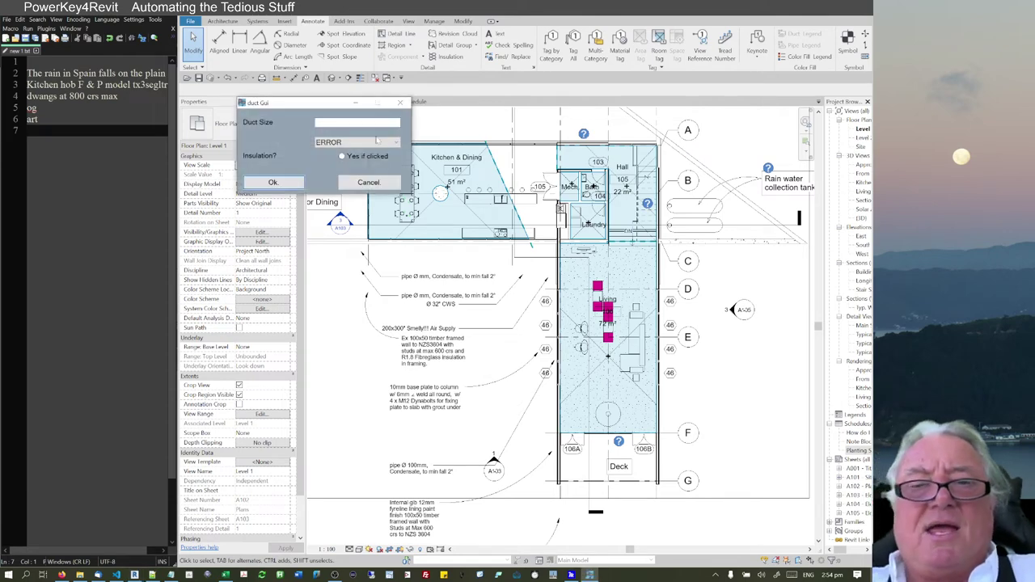
{"action": "left_click", "coordinate": [382, 142]}
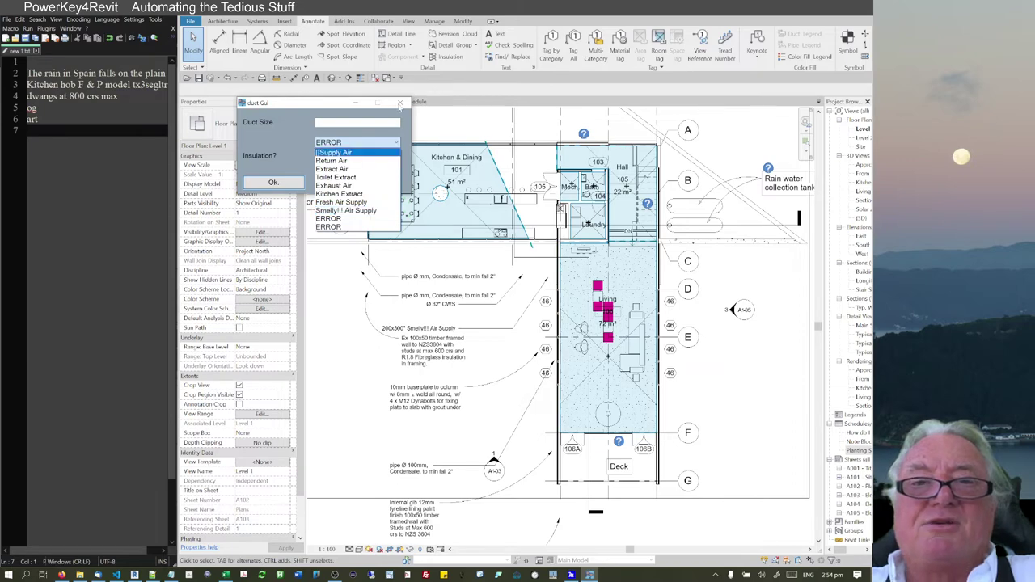
{"action": "left_click", "coordinate": [400, 103]}
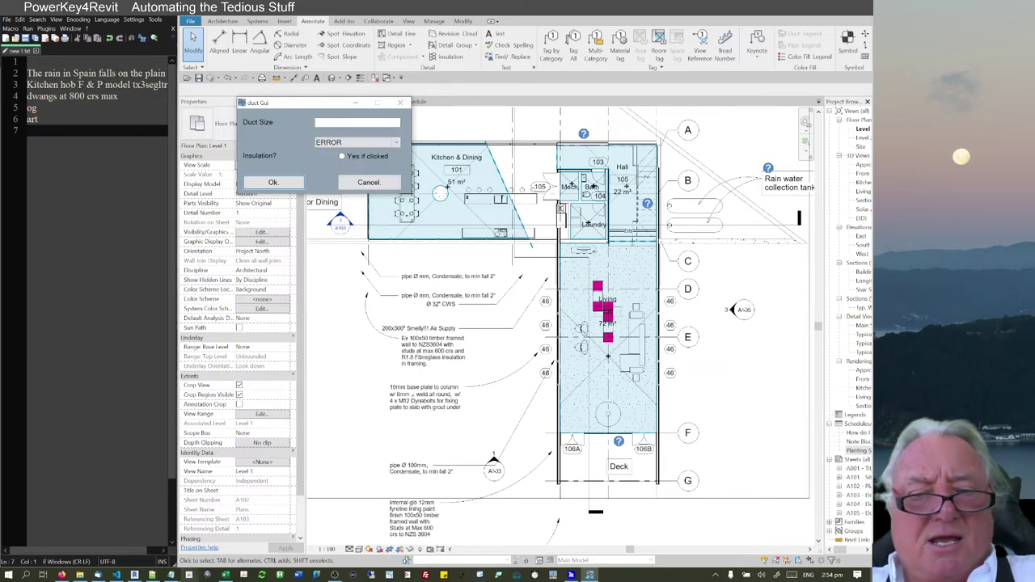
Step: Review the [DuctSys] entries in the settings file again, recheck the duct dialog's system list and close the dialog
{"action": "left_click", "coordinate": [171, 575]}
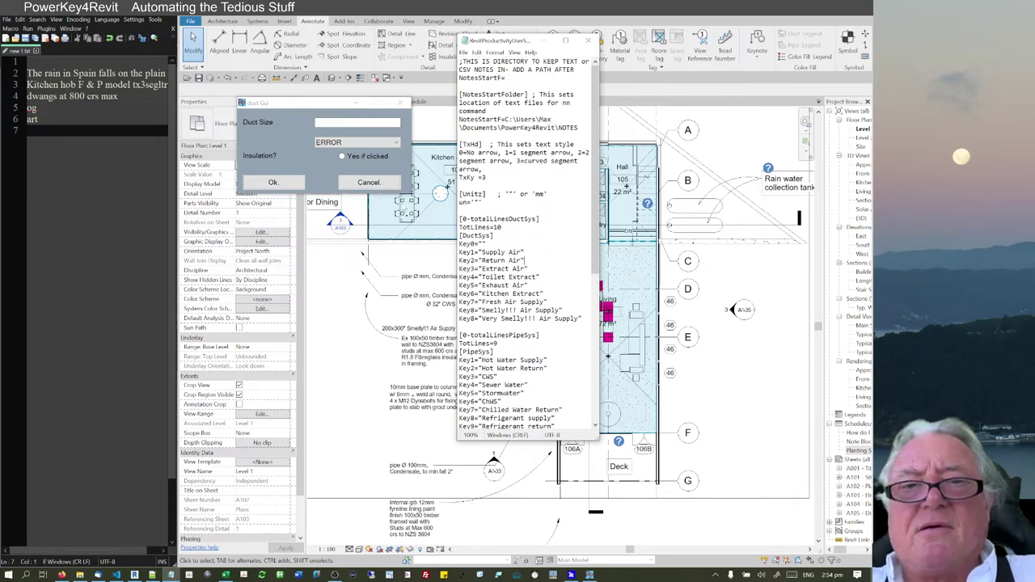
{"action": "left_click", "coordinate": [399, 103]}
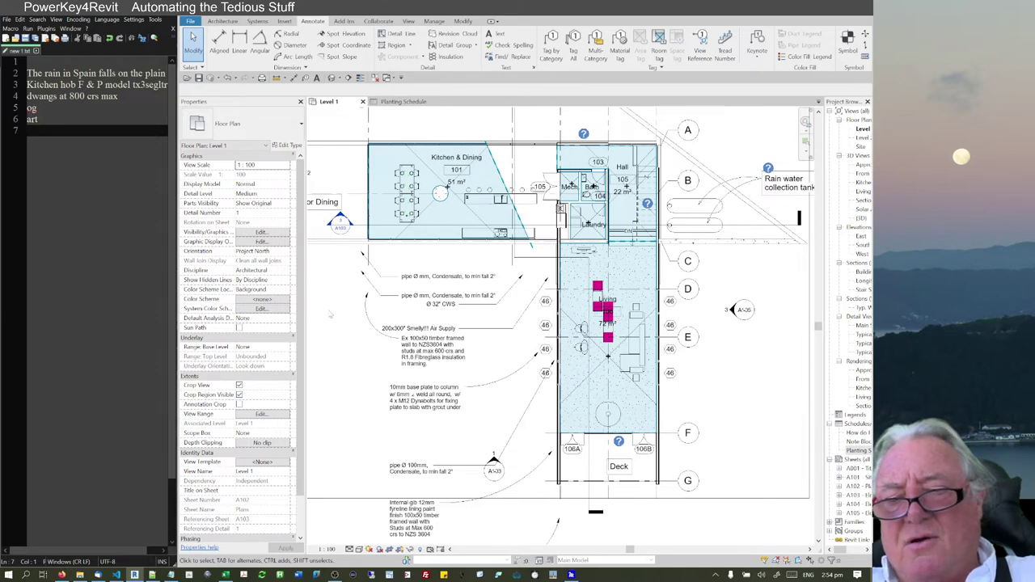
{"action": "left_click", "coordinate": [383, 144]}
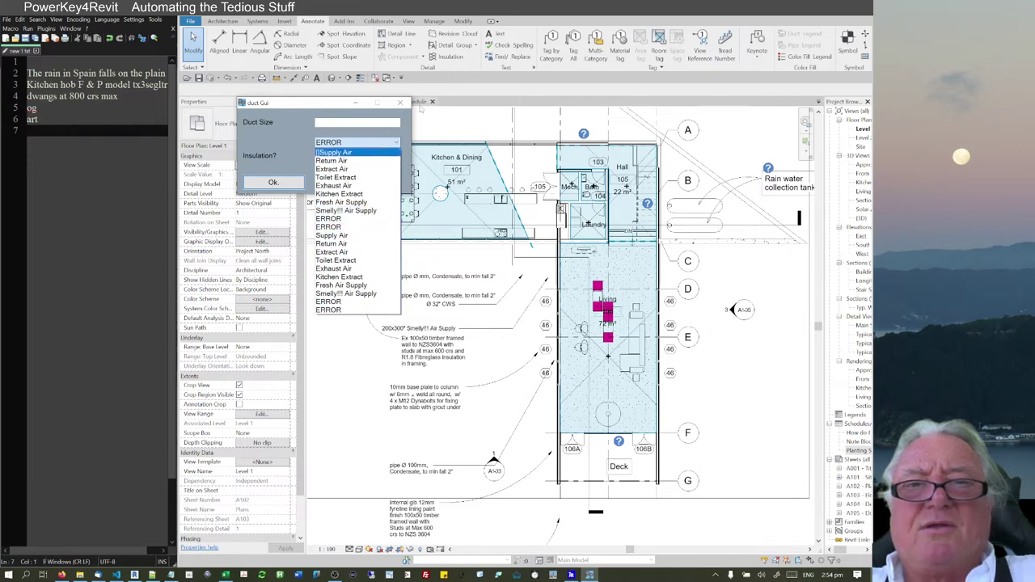
{"action": "left_click", "coordinate": [399, 102]}
{"action": "left_click", "coordinate": [399, 102]}
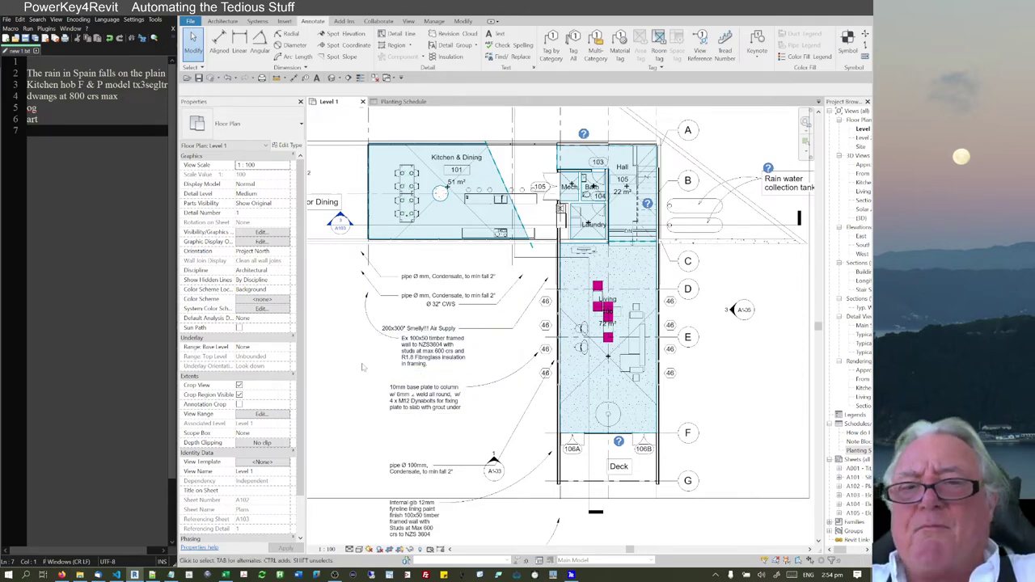
Step: Clear the stray "og" and "art" lines from the text file in Notepad++
{"action": "left_click_drag", "start_coordinate": [28, 108], "coordinate": [28, 72]}
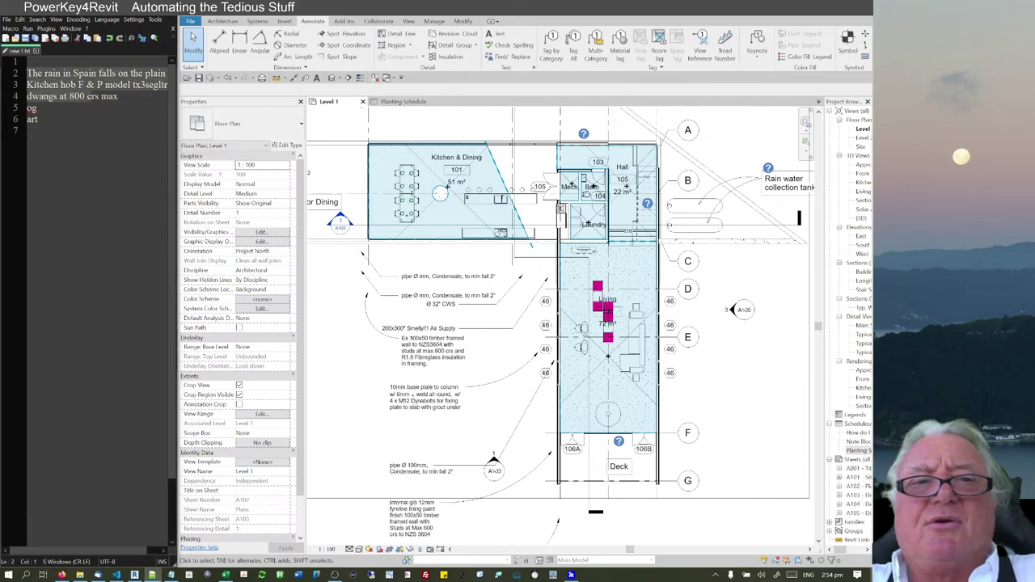
{"action": "left_click", "coordinate": [31, 107]}
{"action": "left_click_drag", "start_coordinate": [12, 118], "coordinate": [8, 108]}
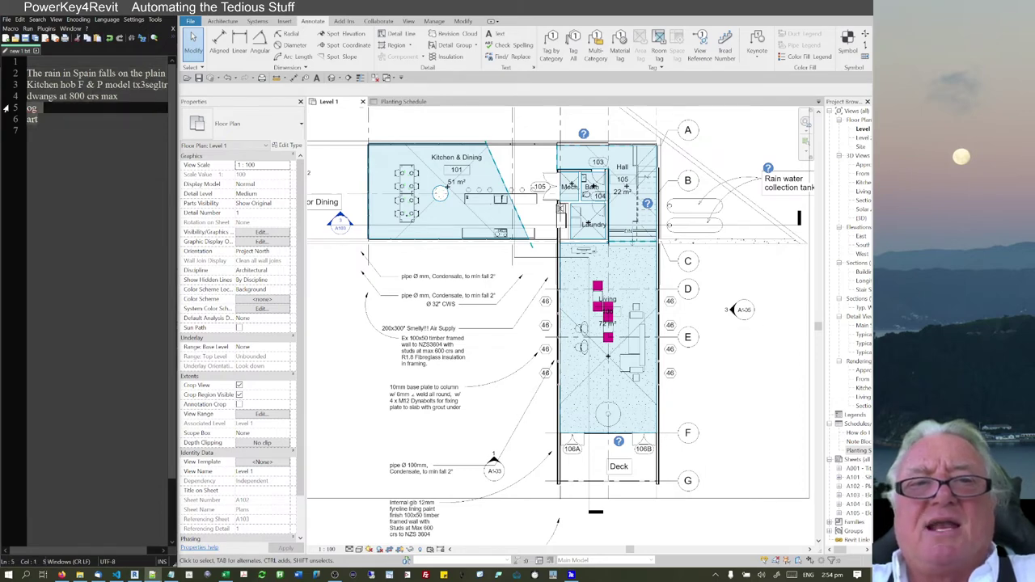
{"action": "key", "text": "Return"}
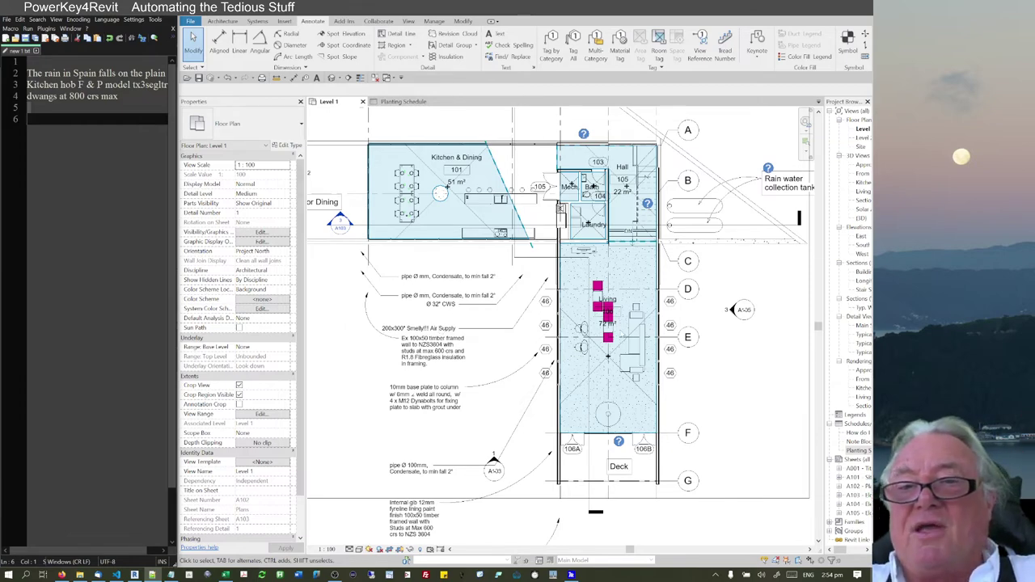
{"action": "scroll", "coordinate": [621, 333], "scroll_direction": "up", "scroll_amount": 5}
{"action": "scroll", "coordinate": [534, 332], "scroll_direction": "down", "scroll_amount": 2}
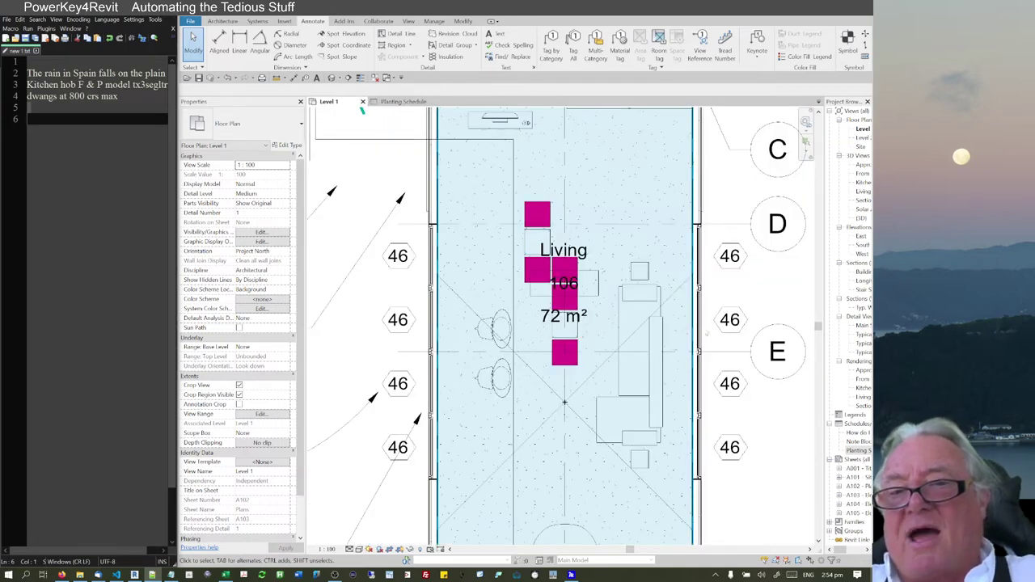
{"action": "scroll", "coordinate": [658, 343], "scroll_direction": "down", "scroll_amount": 2}
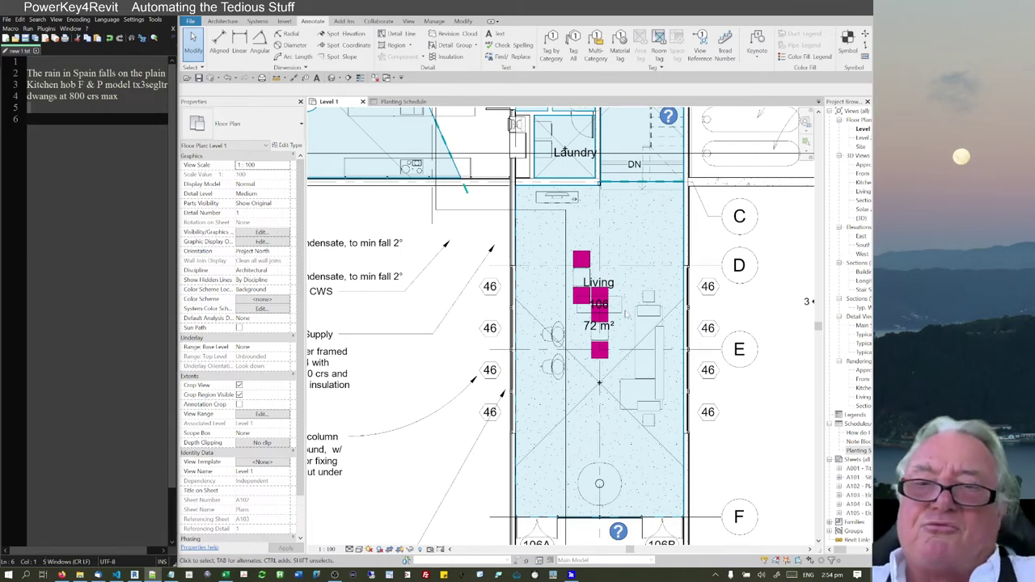
{"action": "scroll", "coordinate": [628, 315], "scroll_direction": "down", "scroll_amount": 3}
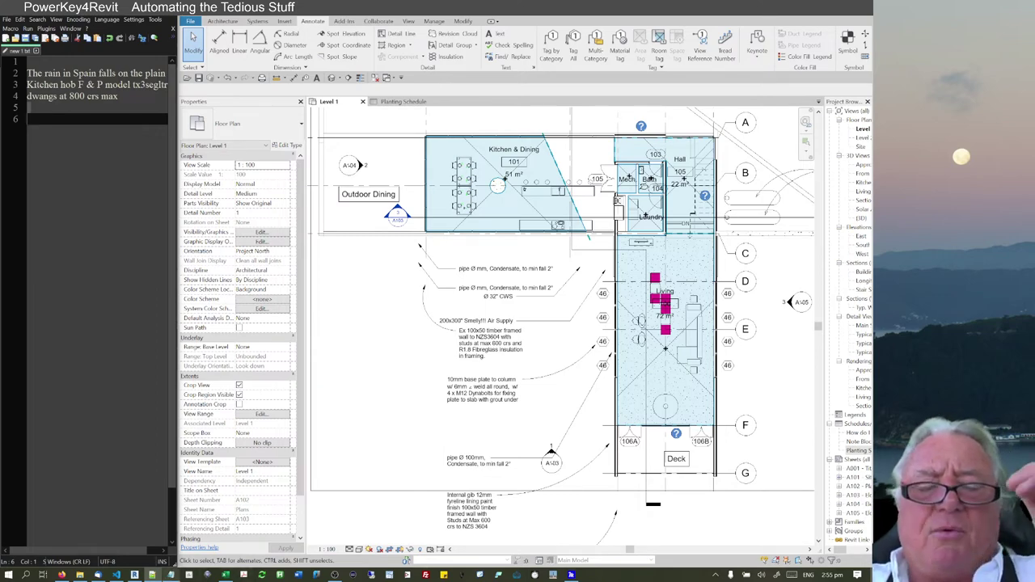
Step: Open Frequency.ini from the PowerKey4Revit folder and examine the logged use of the tspace, rr1 and gspace shortcuts
{"action": "mouse_move", "coordinate": [170, 575]}
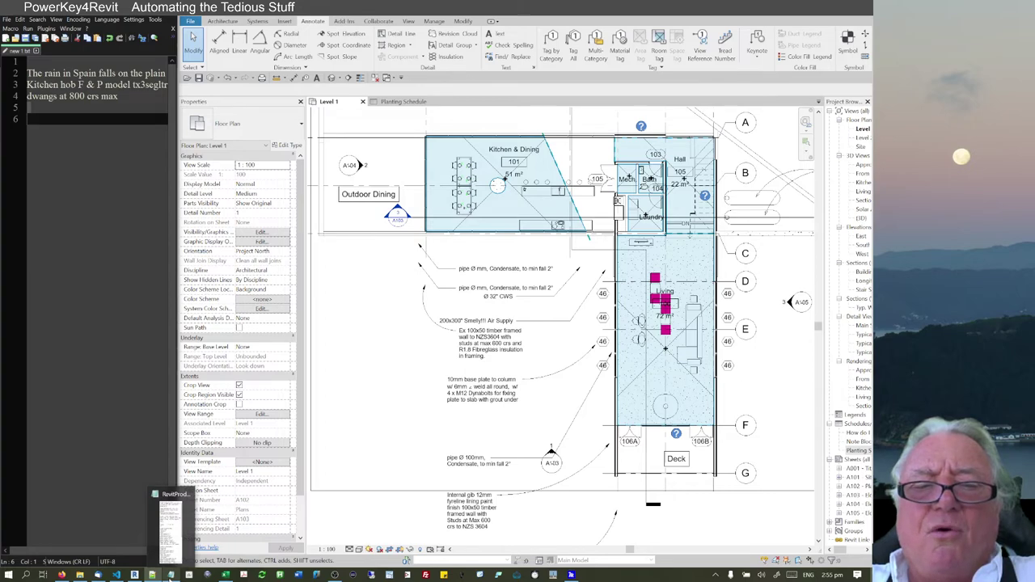
{"action": "left_click", "coordinate": [81, 574]}
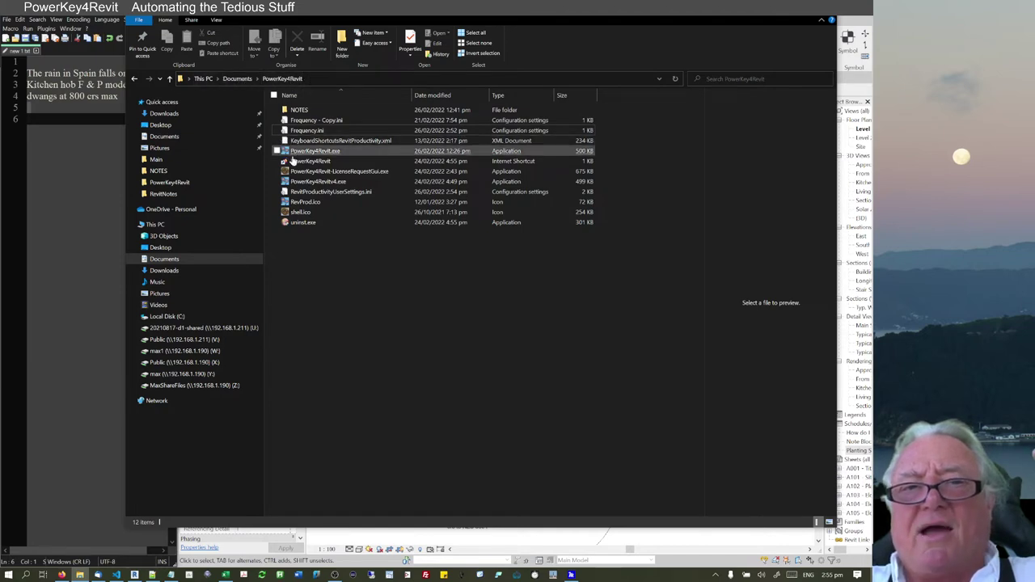
{"action": "double_click", "coordinate": [306, 131]}
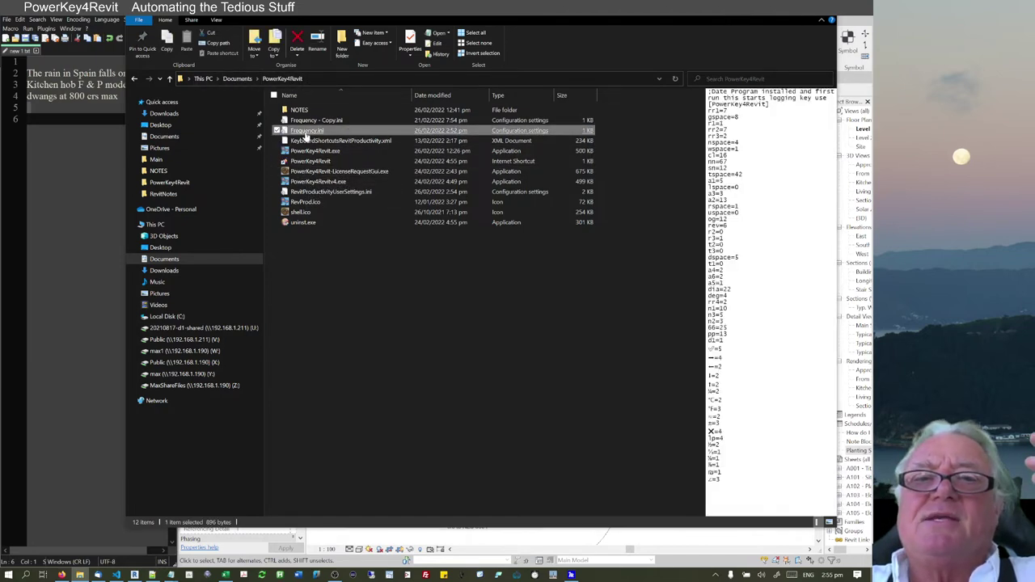
{"action": "left_click_drag", "start_coordinate": [458, 168], "coordinate": [493, 169]}
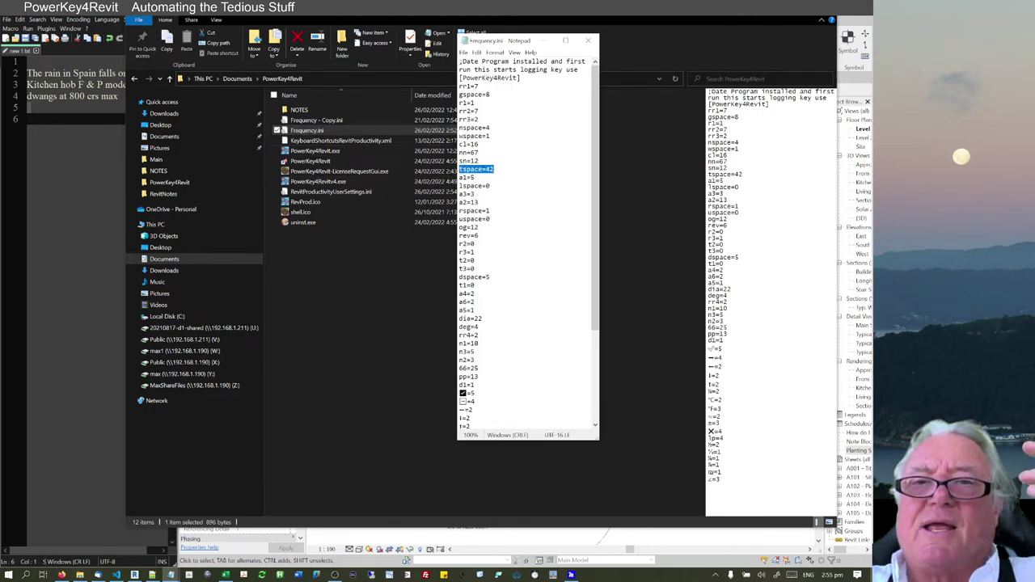
{"action": "left_click_drag", "start_coordinate": [479, 87], "coordinate": [455, 87]}
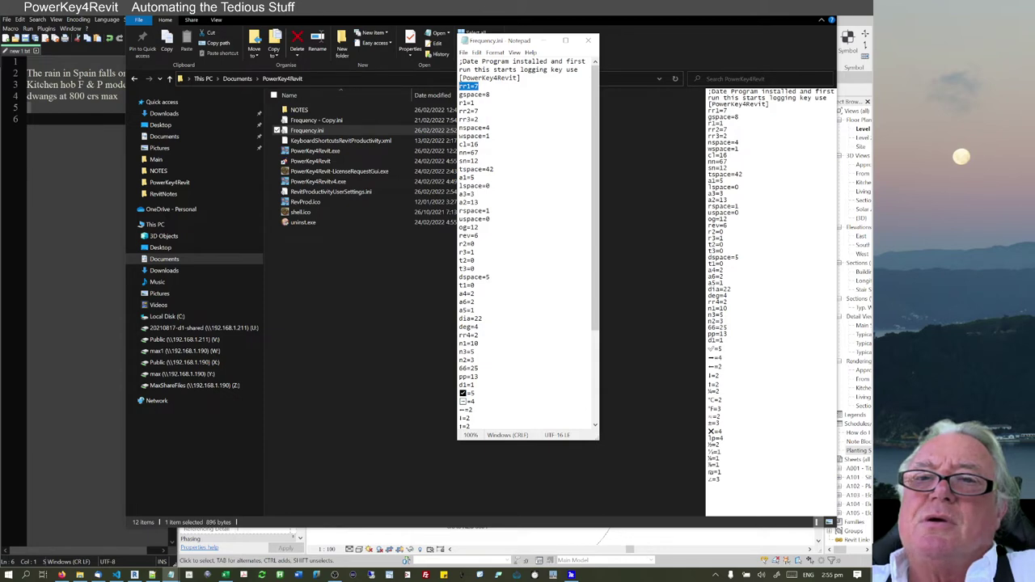
{"action": "left_click", "coordinate": [478, 86]}
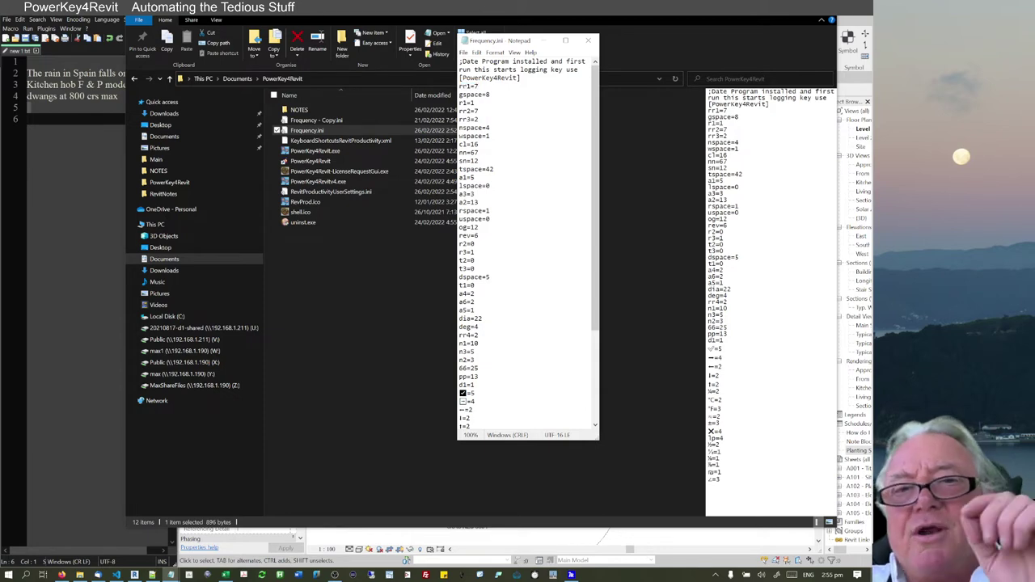
{"action": "mouse_move", "coordinate": [490, 95]}
{"action": "left_mouse_down"}
{"action": "mouse_move", "coordinate": [474, 87]}
{"action": "mouse_move", "coordinate": [483, 95]}
{"action": "left_mouse_up"}
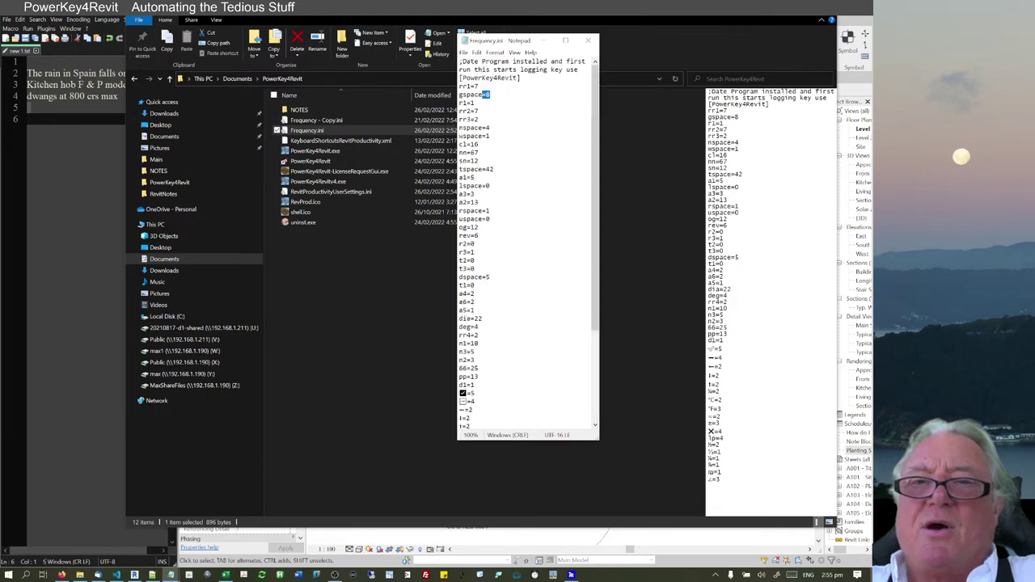
{"action": "left_click", "coordinate": [490, 95]}
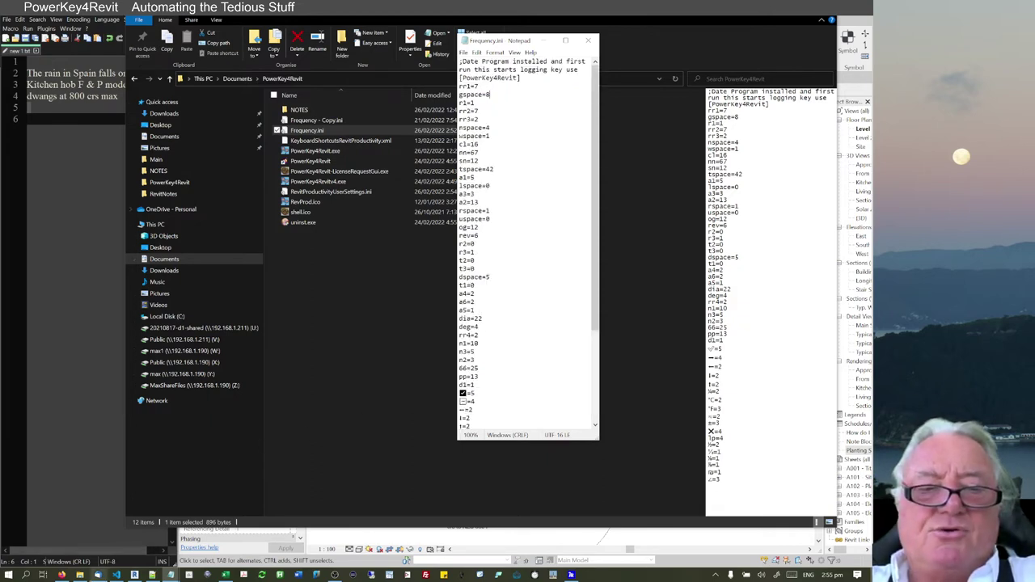
Step: Switch to the cost savings workbook in Excel and examine the manual Region timing entries in rows 10 to 12
{"action": "left_click", "coordinate": [225, 574]}
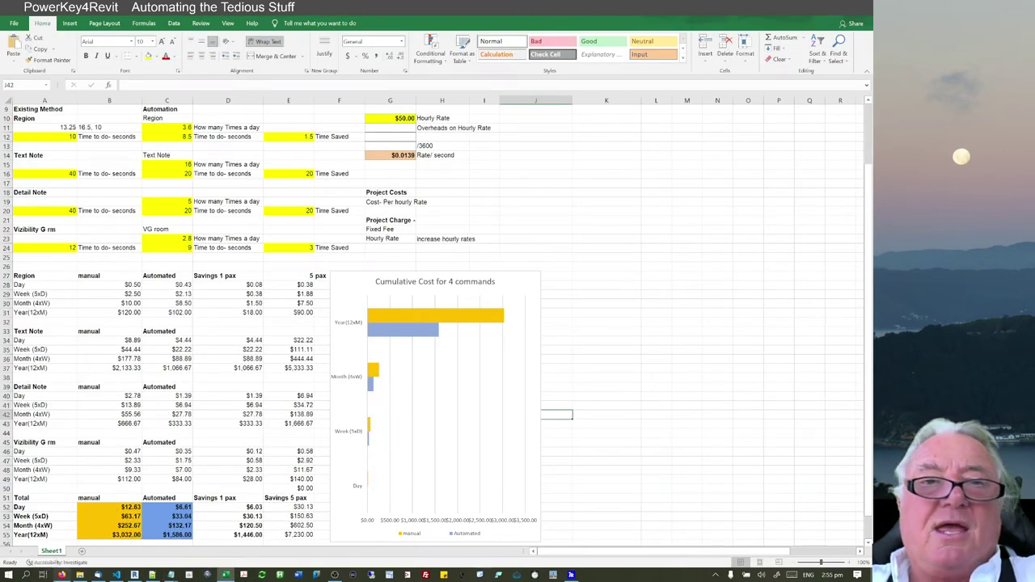
{"action": "left_click", "coordinate": [60, 575]}
{"action": "left_click", "coordinate": [36, 25]}
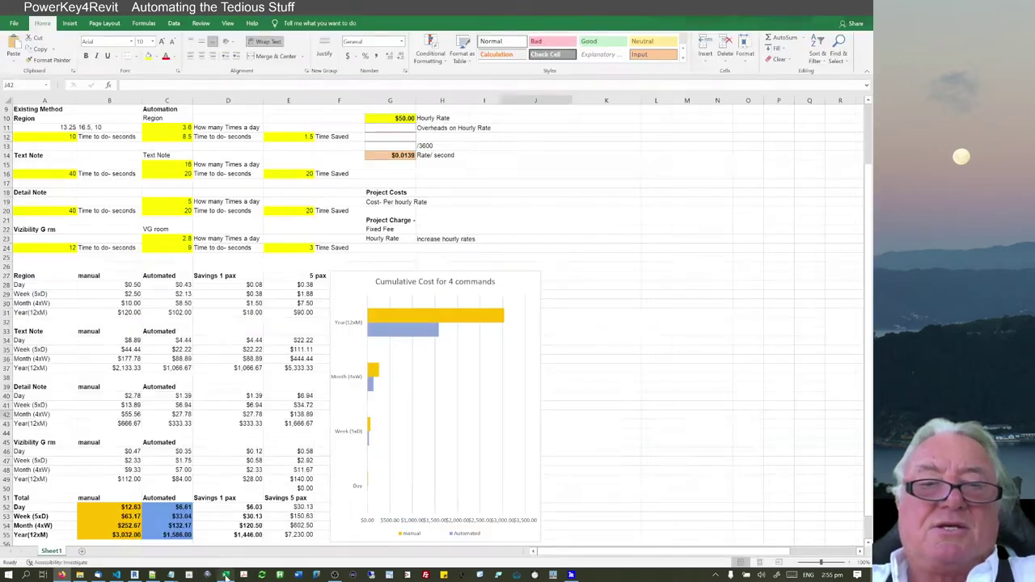
{"action": "left_click", "coordinate": [226, 574]}
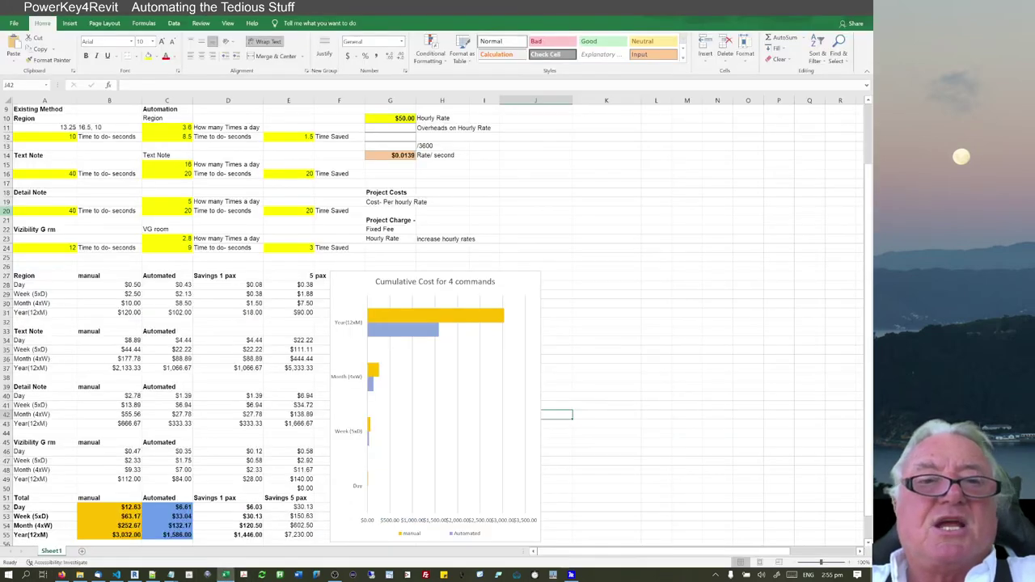
{"action": "left_click", "coordinate": [61, 137]}
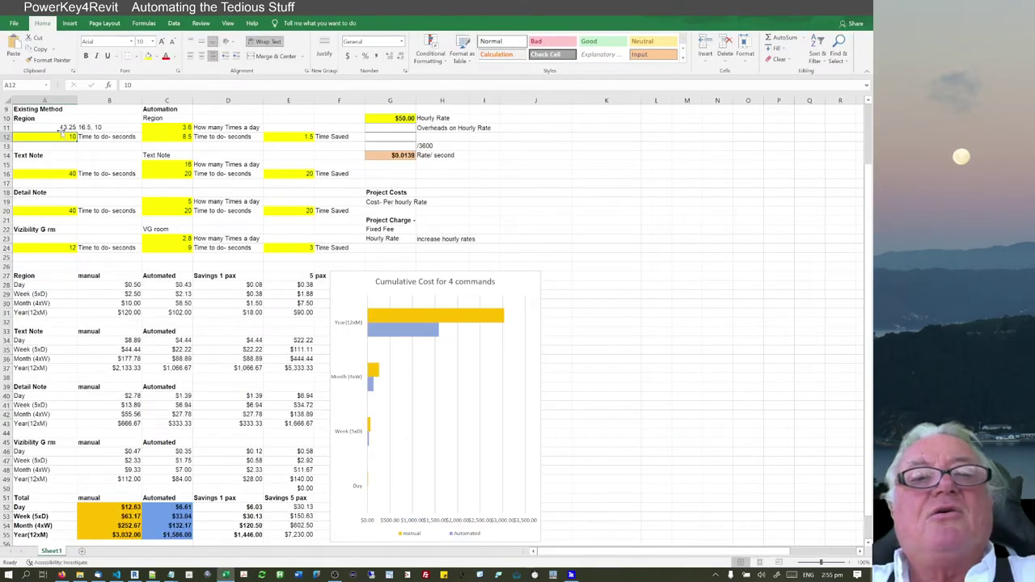
{"action": "left_click", "coordinate": [27, 119]}
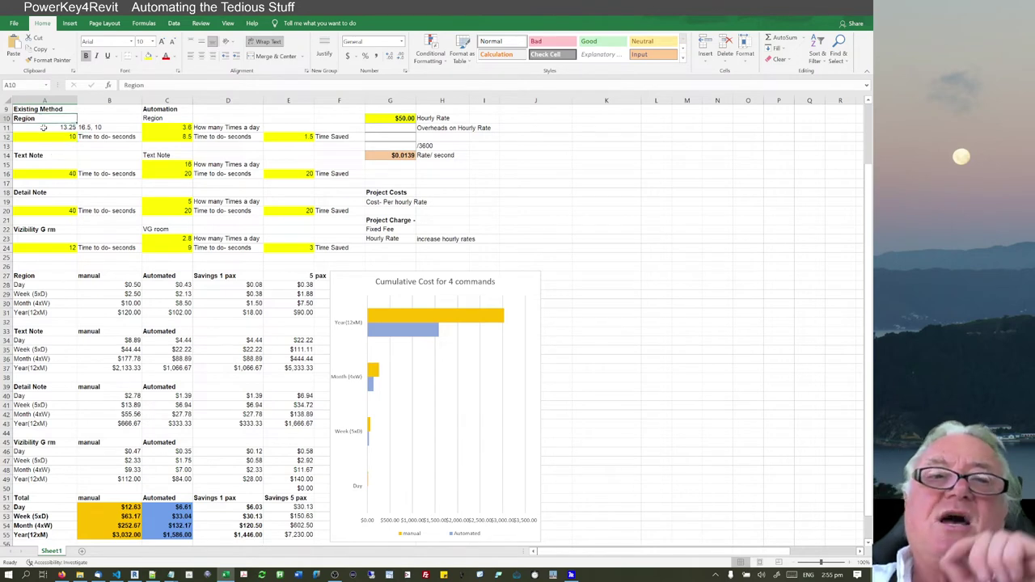
{"action": "left_click", "coordinate": [84, 127]}
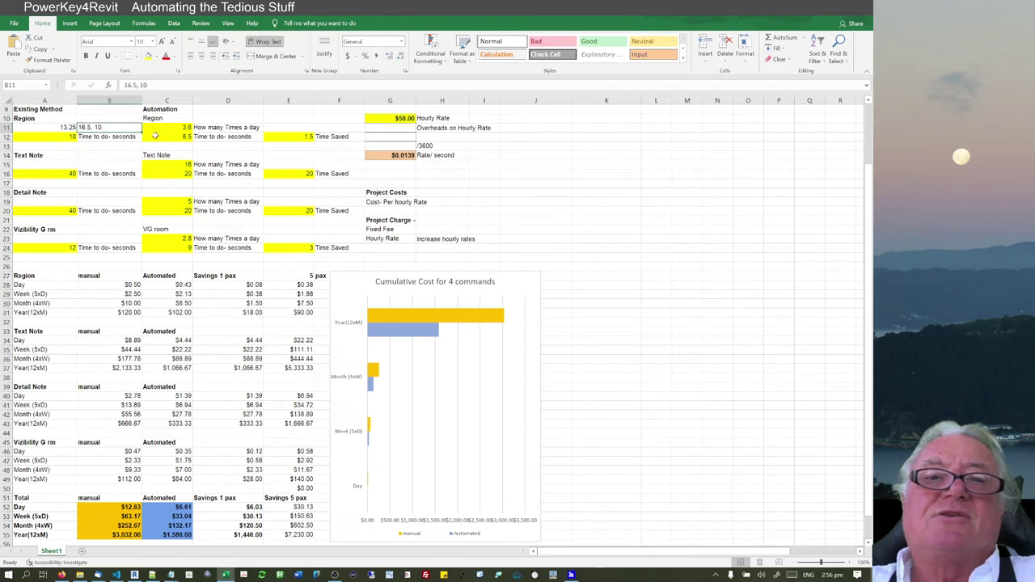
Step: Examine the Region figures in rows 11 and 12, comparing manual and automated times, the time saved and the daily frequency formula
{"action": "left_click", "coordinate": [180, 137]}
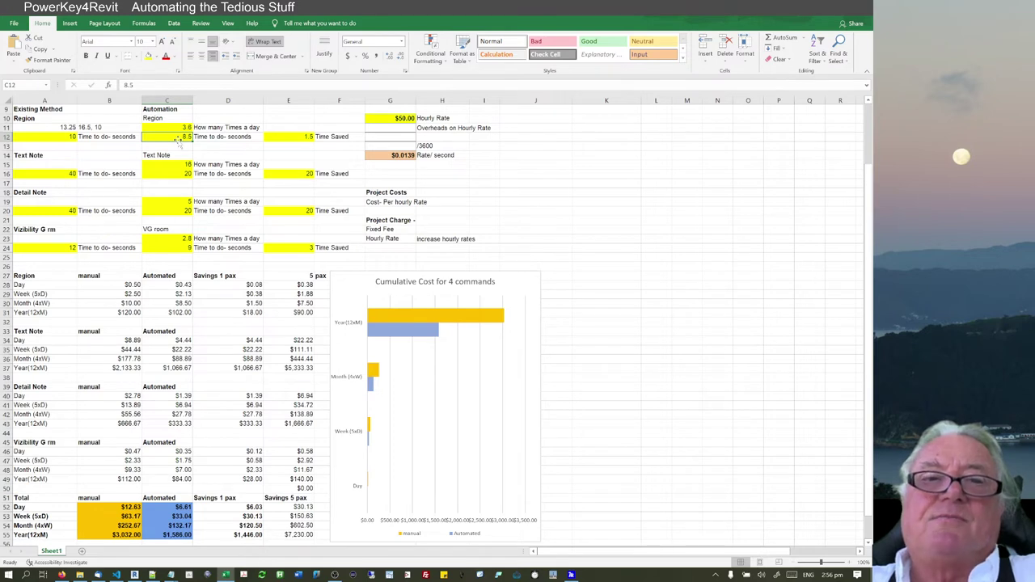
{"action": "left_click", "coordinate": [293, 137]}
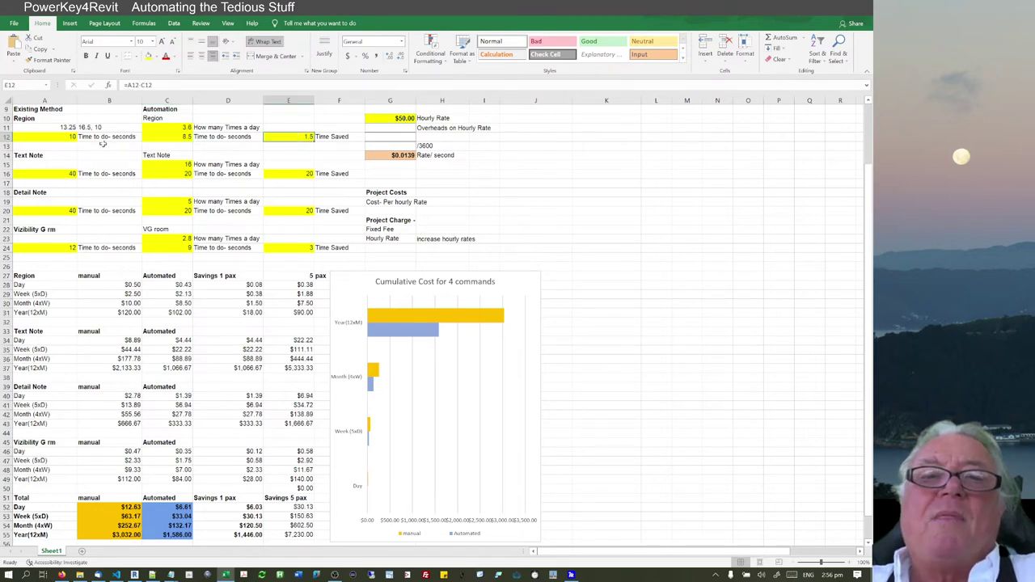
{"action": "left_click", "coordinate": [67, 137]}
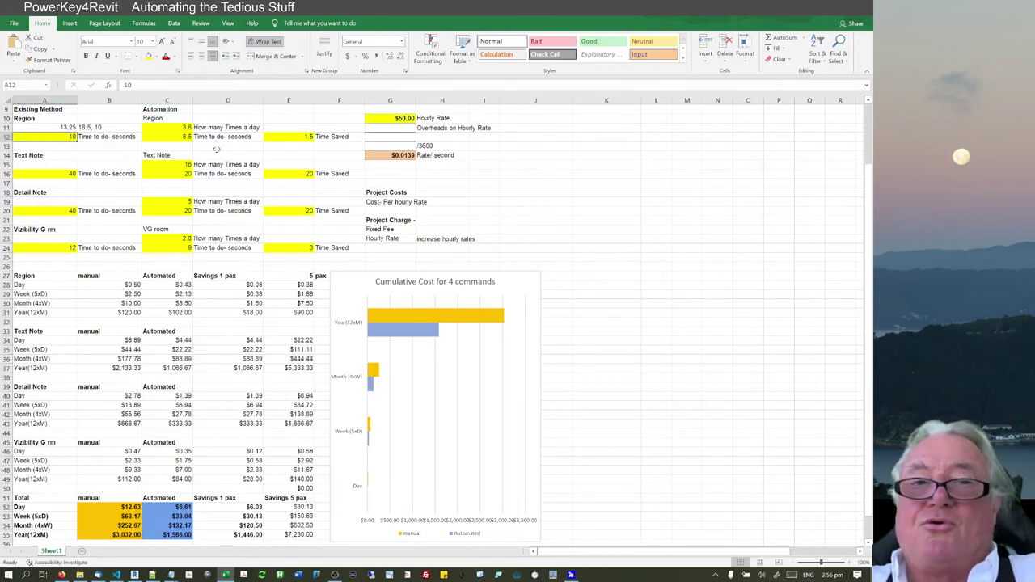
{"action": "left_click", "coordinate": [166, 138]}
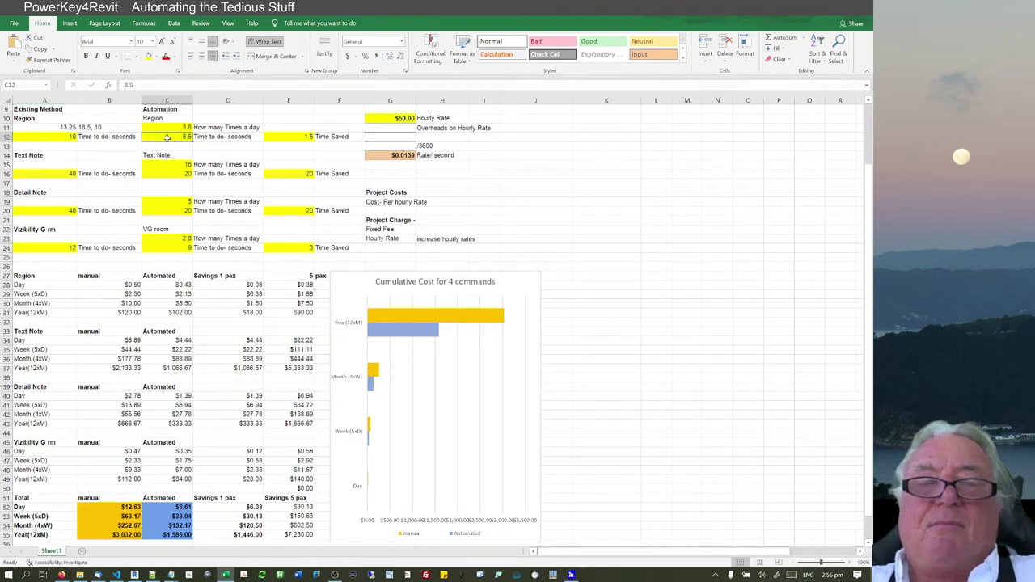
{"action": "left_click", "coordinate": [95, 127]}
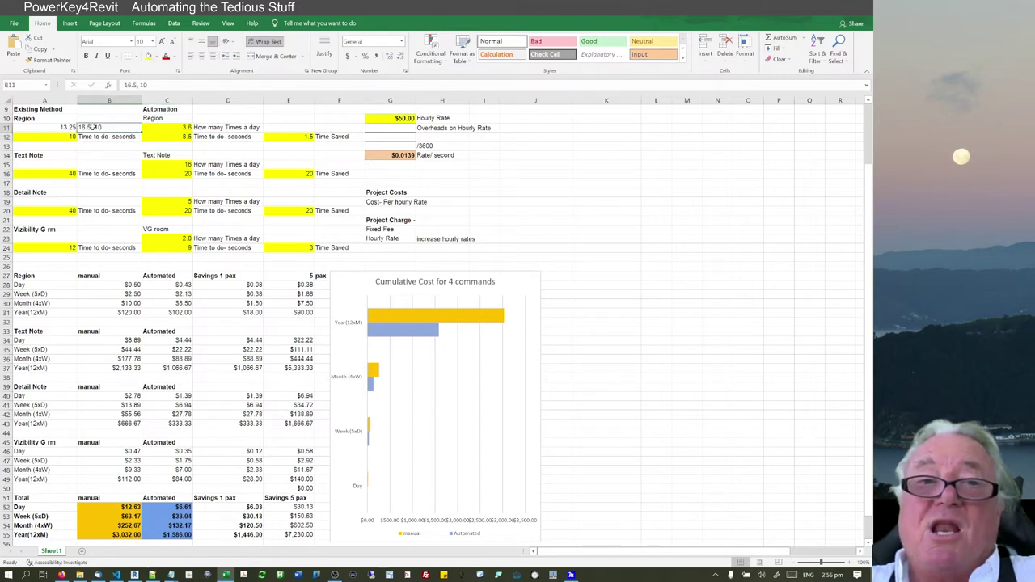
{"action": "left_click", "coordinate": [310, 137]}
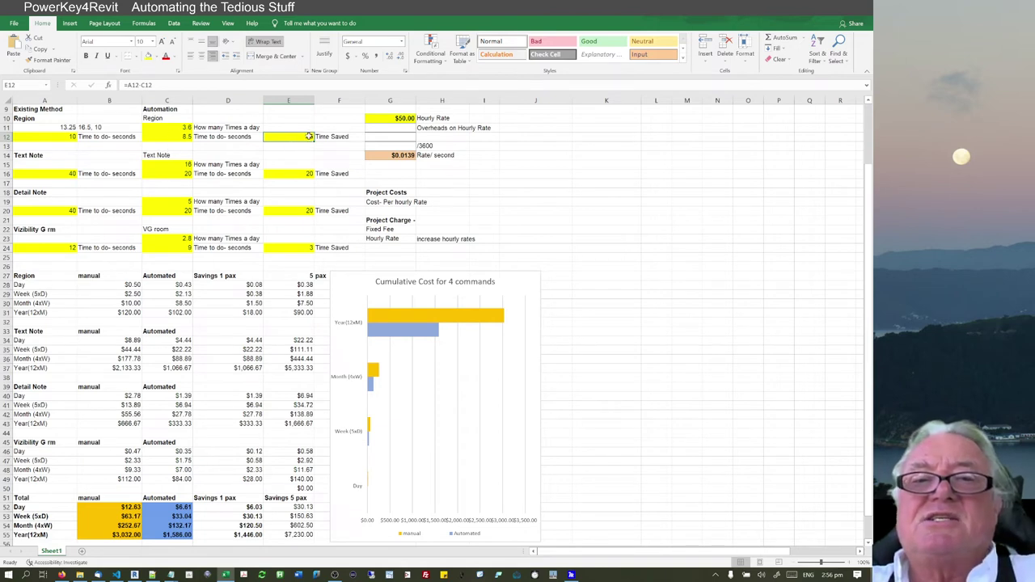
{"action": "left_click", "coordinate": [176, 127]}
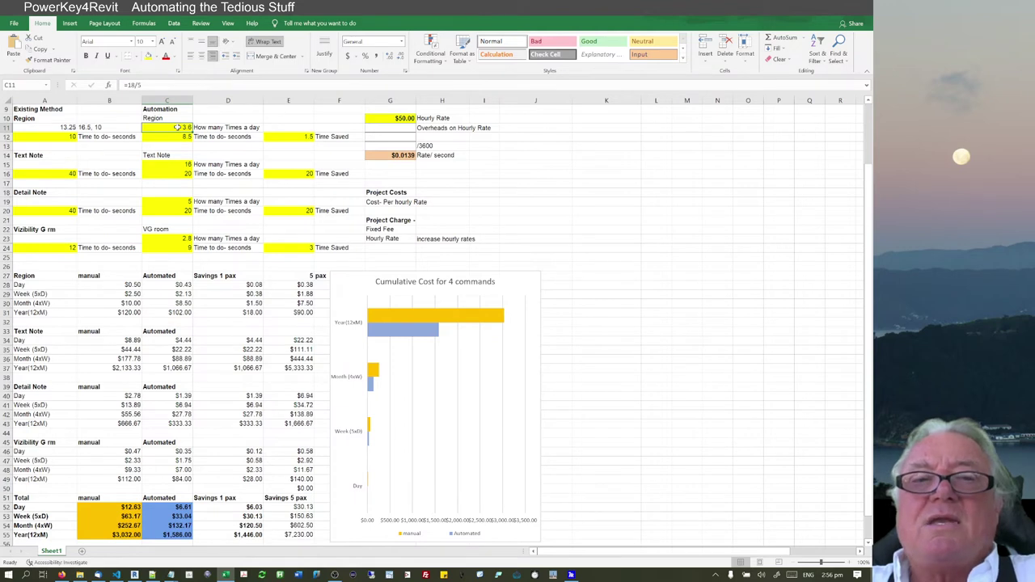
{"action": "left_click", "coordinate": [36, 136]}
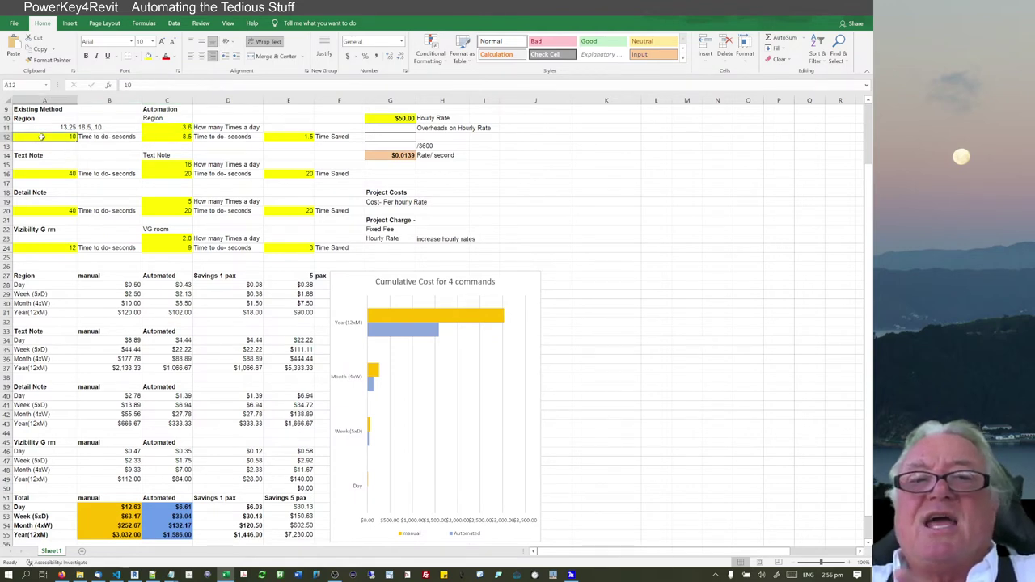
{"action": "left_click", "coordinate": [311, 137]}
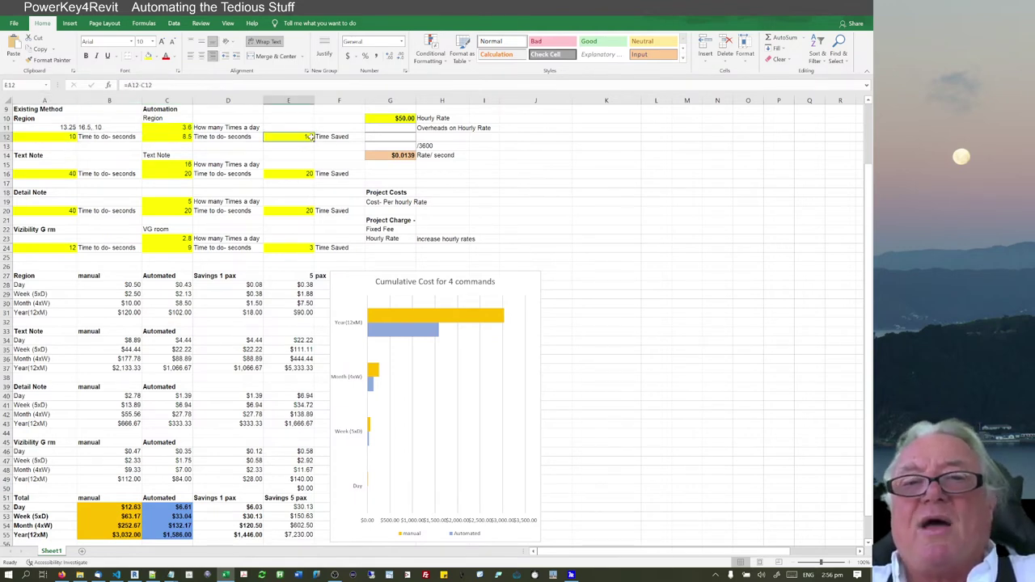
{"action": "left_click", "coordinate": [181, 128]}
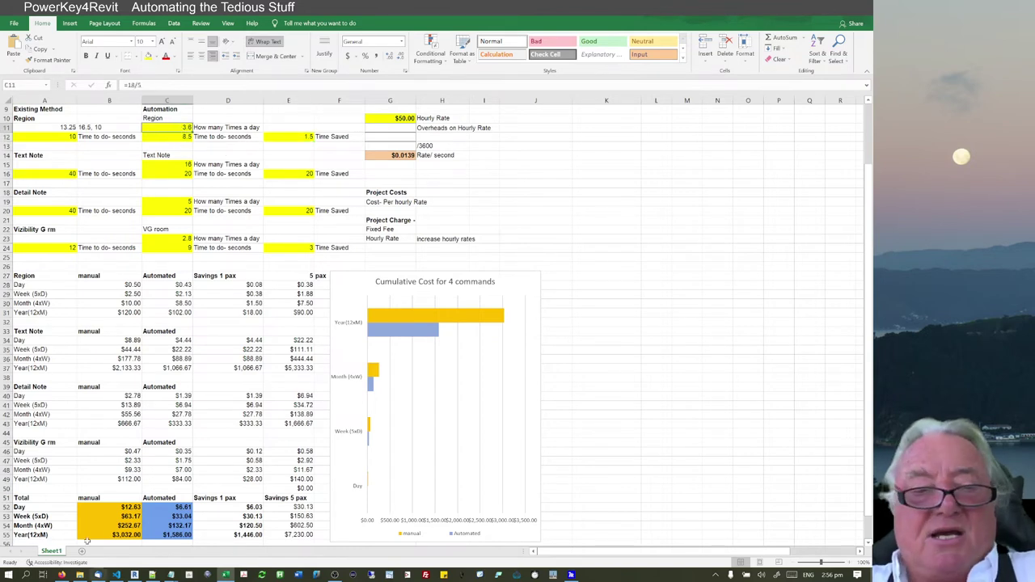
Step: Check the shortcut counts in Frequency.ini, and set the Region automation's times per day in C11 of the Excel workbook to 5
{"action": "mouse_move", "coordinate": [171, 575]}
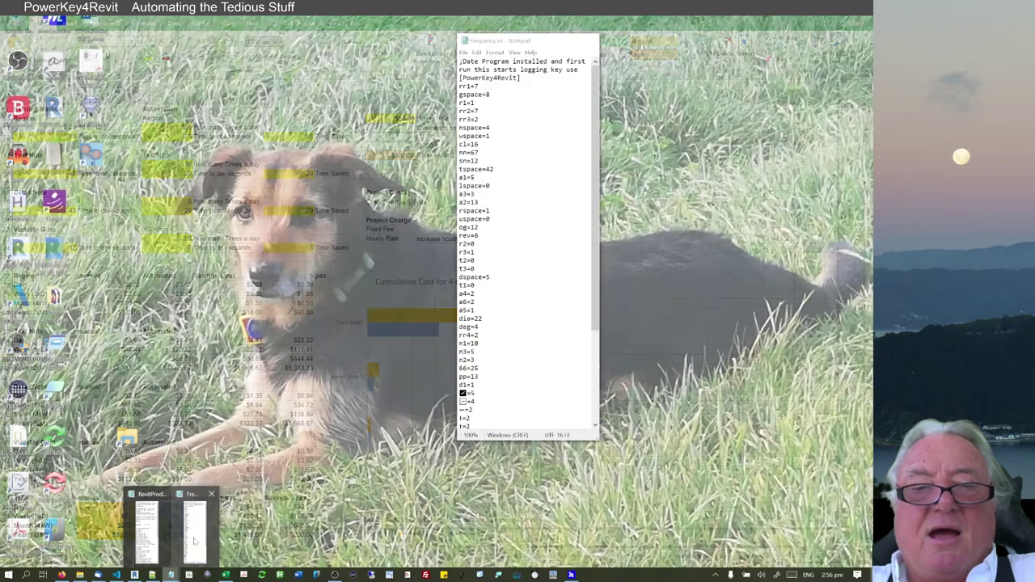
{"action": "left_click", "coordinate": [194, 533]}
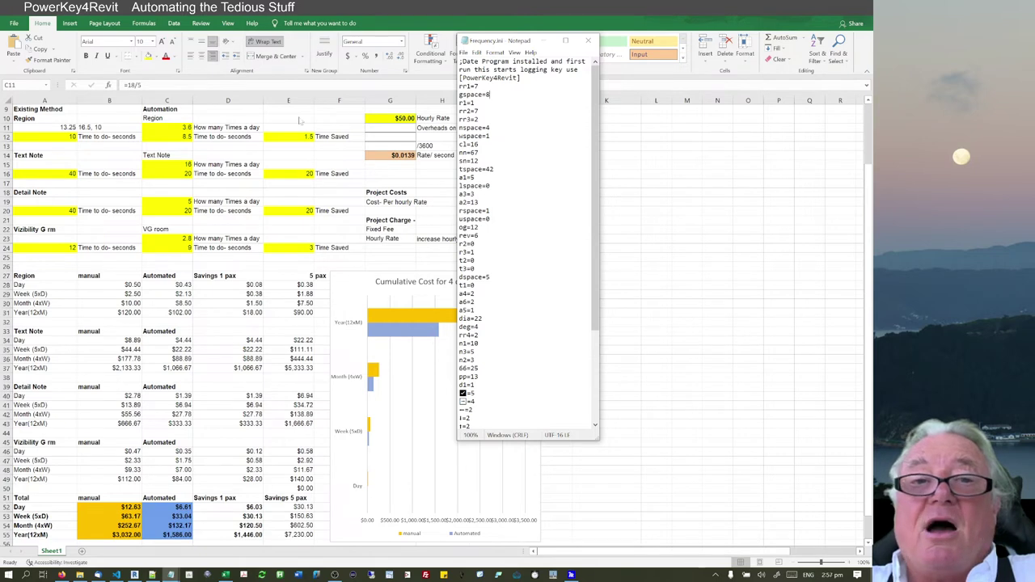
{"action": "left_click", "coordinate": [188, 130]}
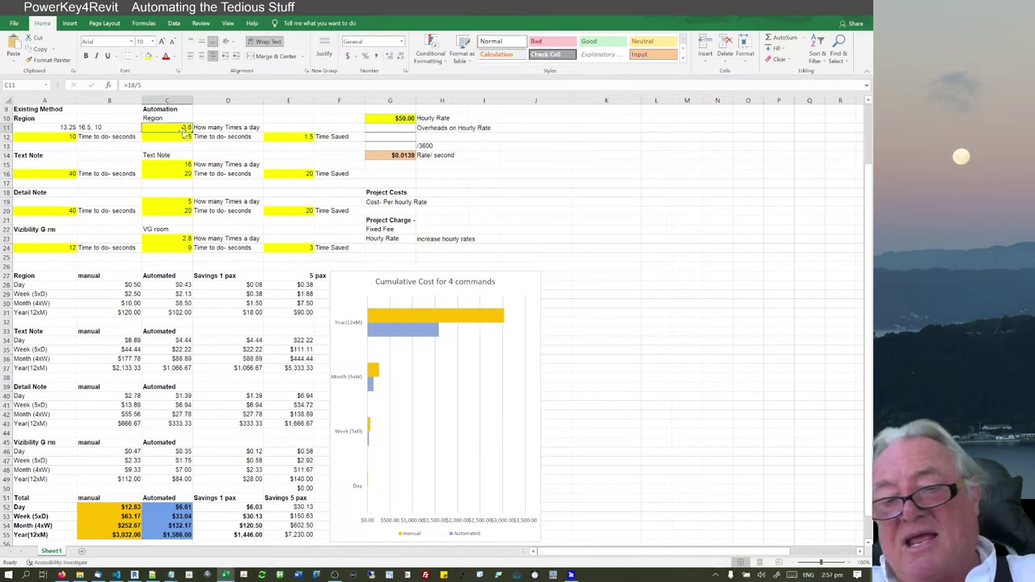
{"action": "type", "text": "8"}
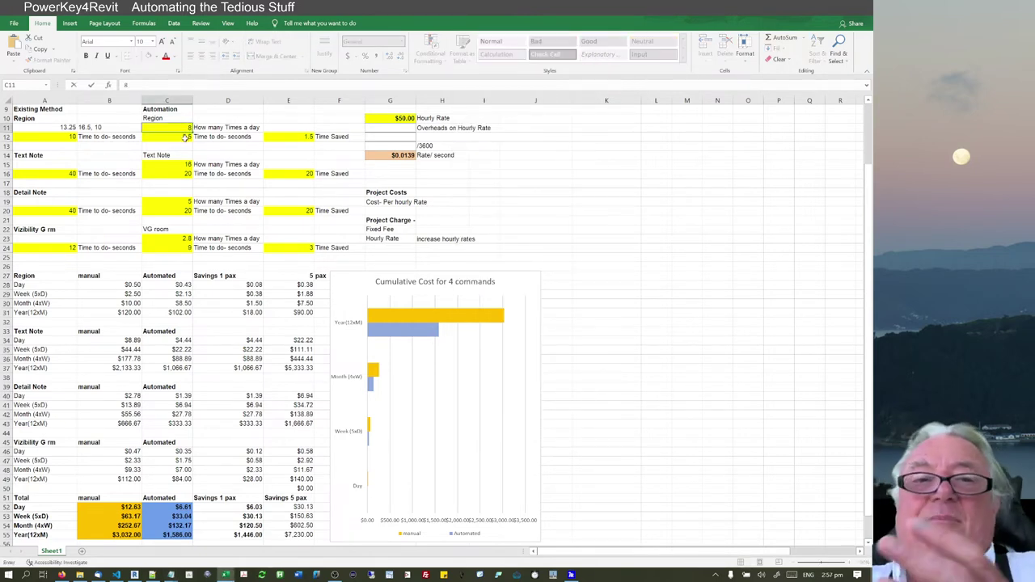
{"action": "key", "text": "BackSpace"}
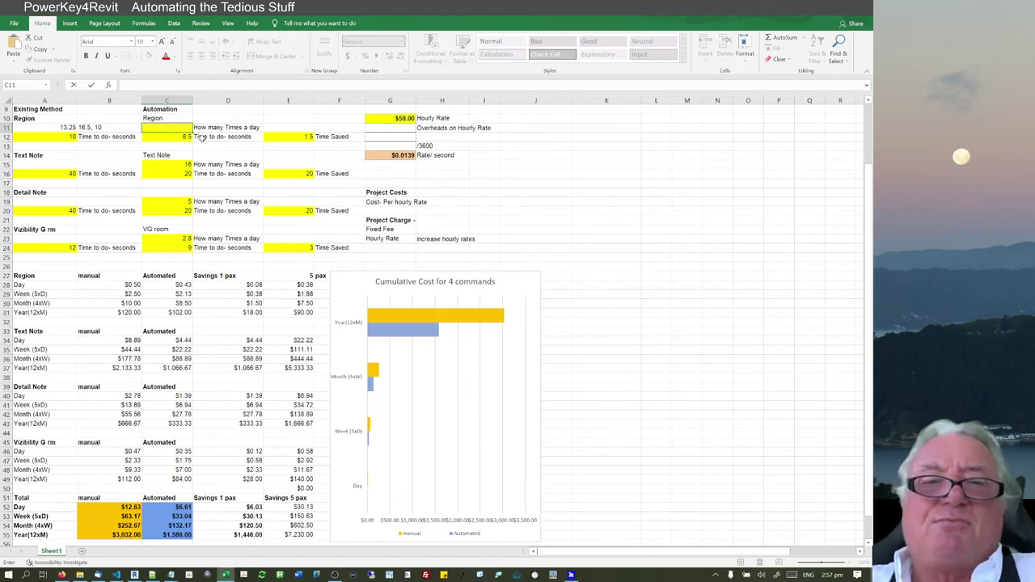
{"action": "type", "text": "5"}
{"action": "key", "text": "Return"}
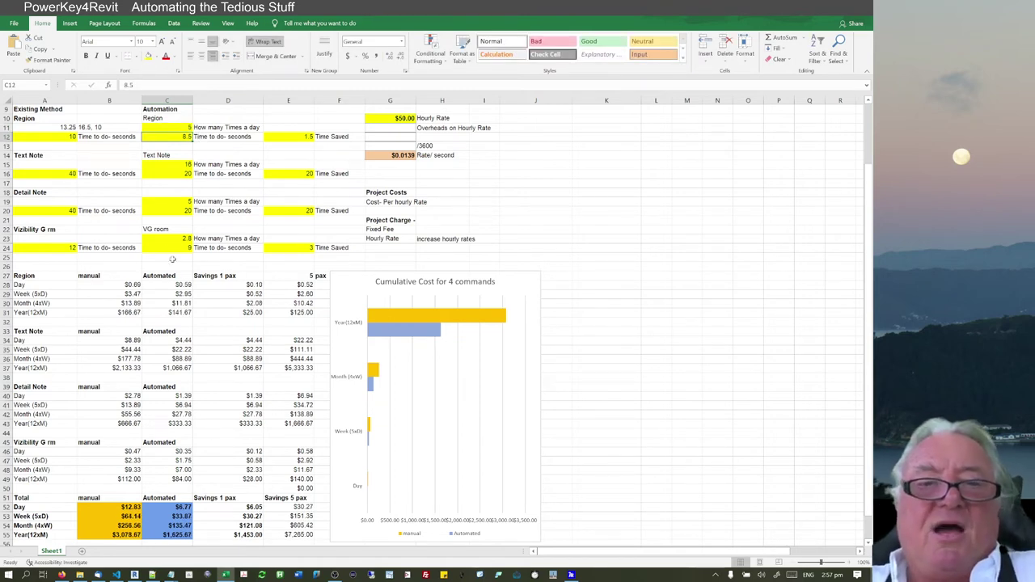
Step: Review the hourly rate, the Region costs and single-person savings per day, week, month and year, and the other command headings in column A
{"action": "left_click", "coordinate": [407, 121]}
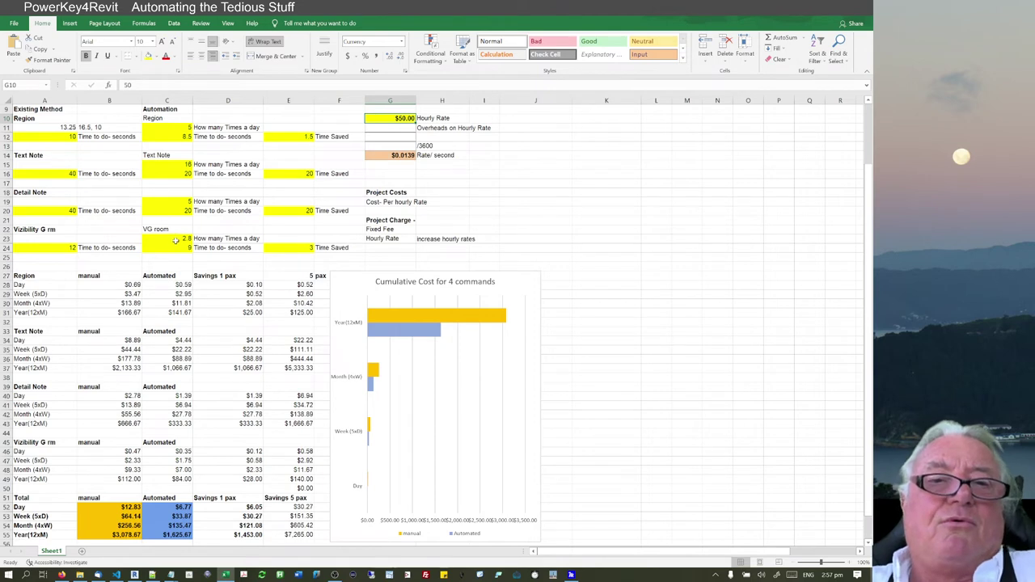
{"action": "left_click", "coordinate": [180, 127]}
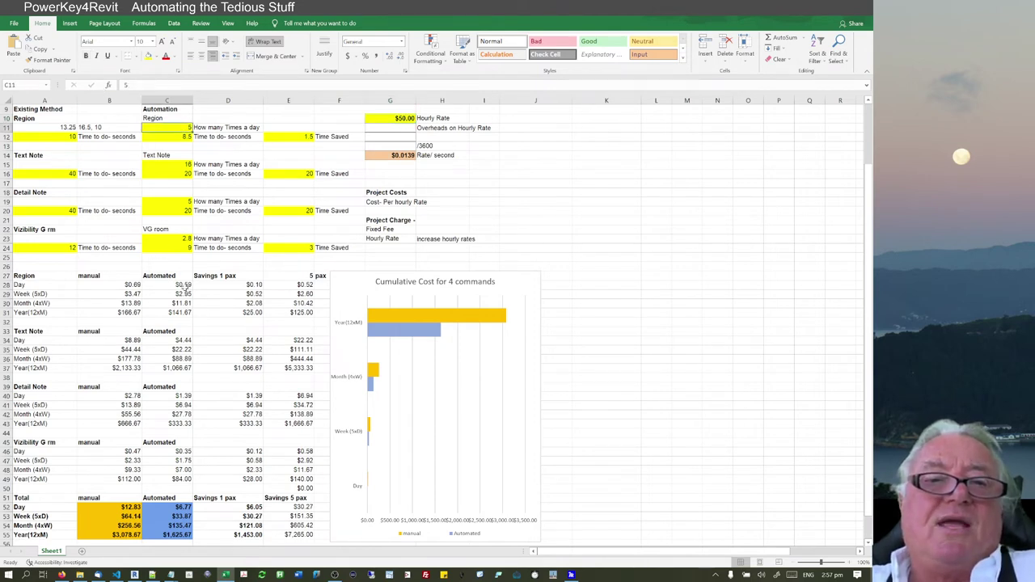
{"action": "left_click", "coordinate": [121, 285]}
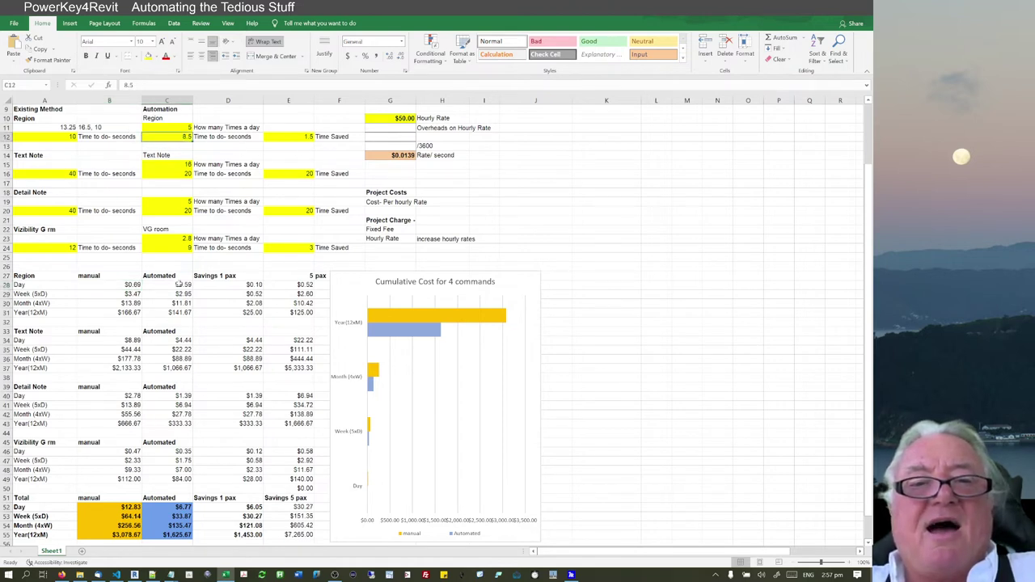
{"action": "left_click", "coordinate": [178, 284]}
{"action": "left_click", "coordinate": [245, 285]}
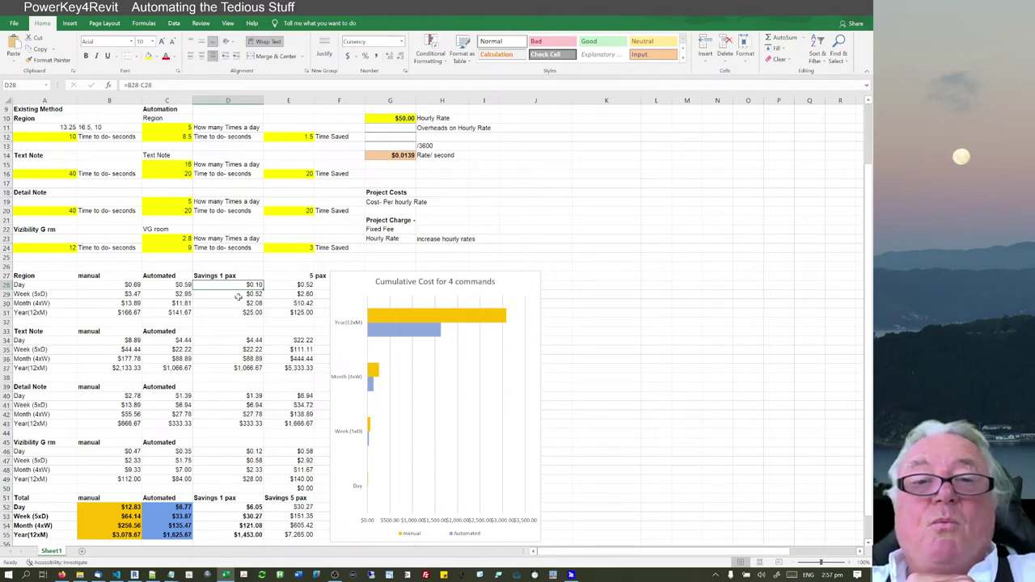
{"action": "left_click", "coordinate": [238, 294]}
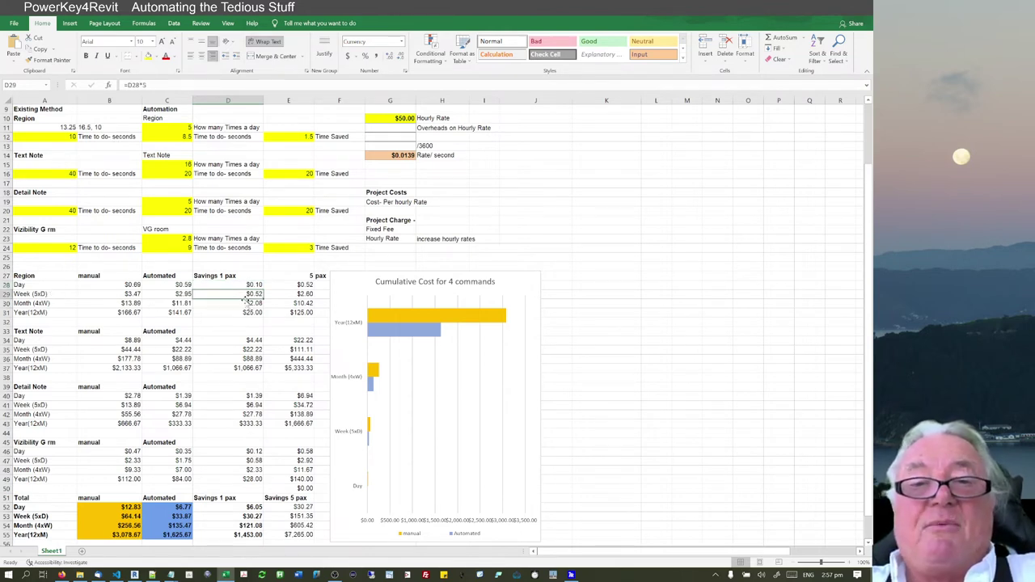
{"action": "left_click", "coordinate": [240, 303]}
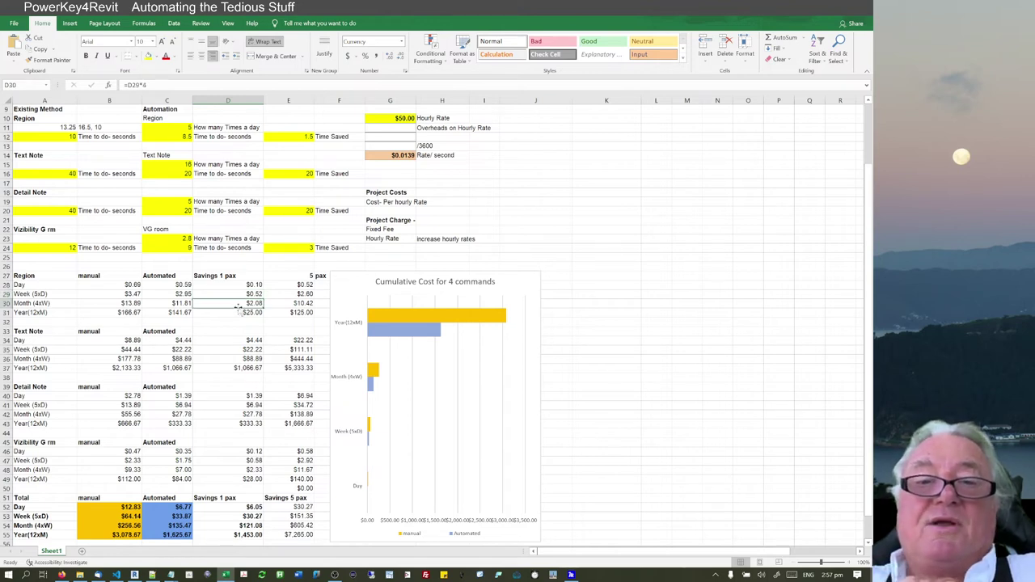
{"action": "left_click", "coordinate": [232, 321]}
{"action": "left_click", "coordinate": [227, 314]}
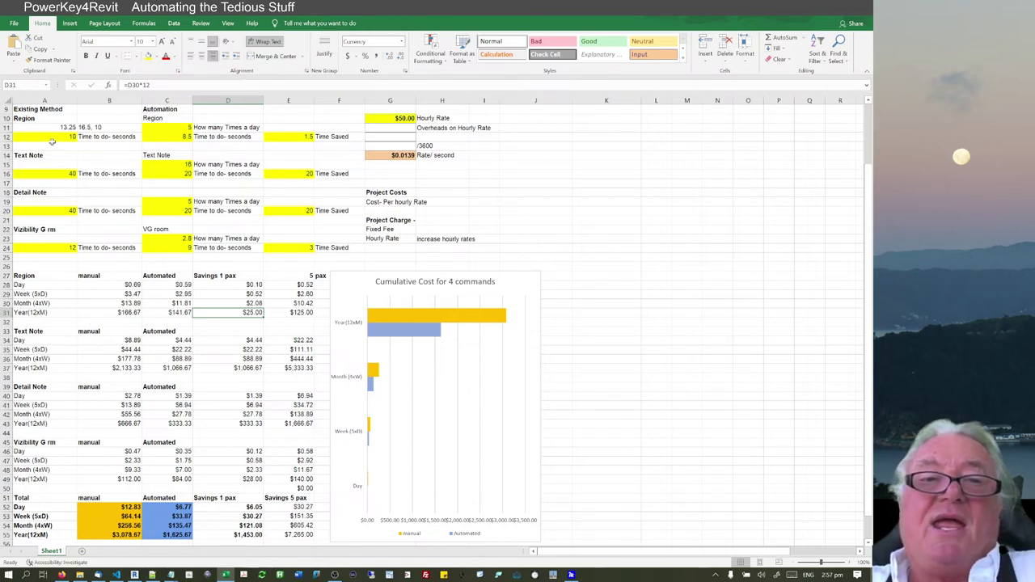
{"action": "left_click_drag", "start_coordinate": [32, 145], "coordinate": [37, 173]}
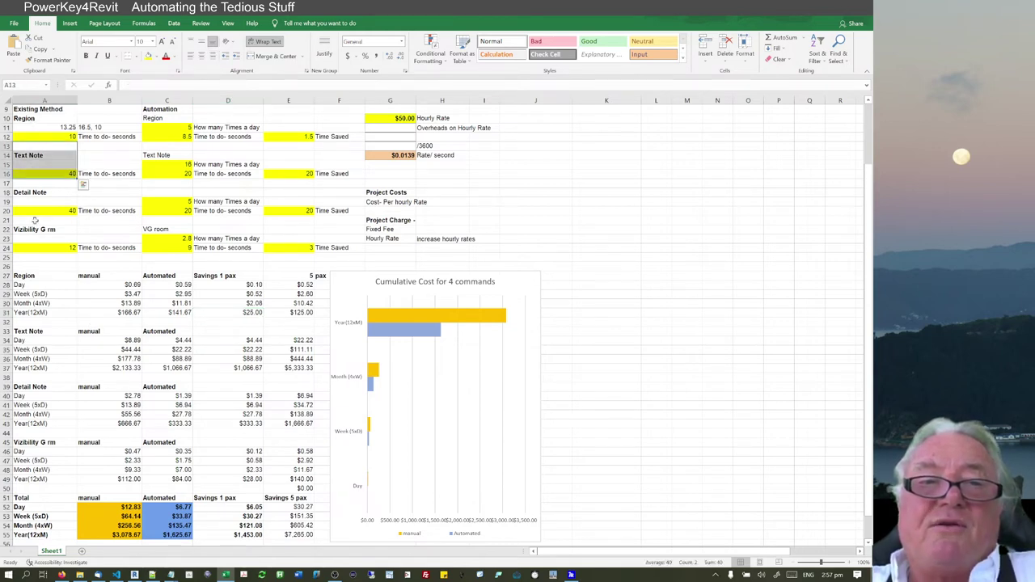
{"action": "left_click", "coordinate": [31, 232]}
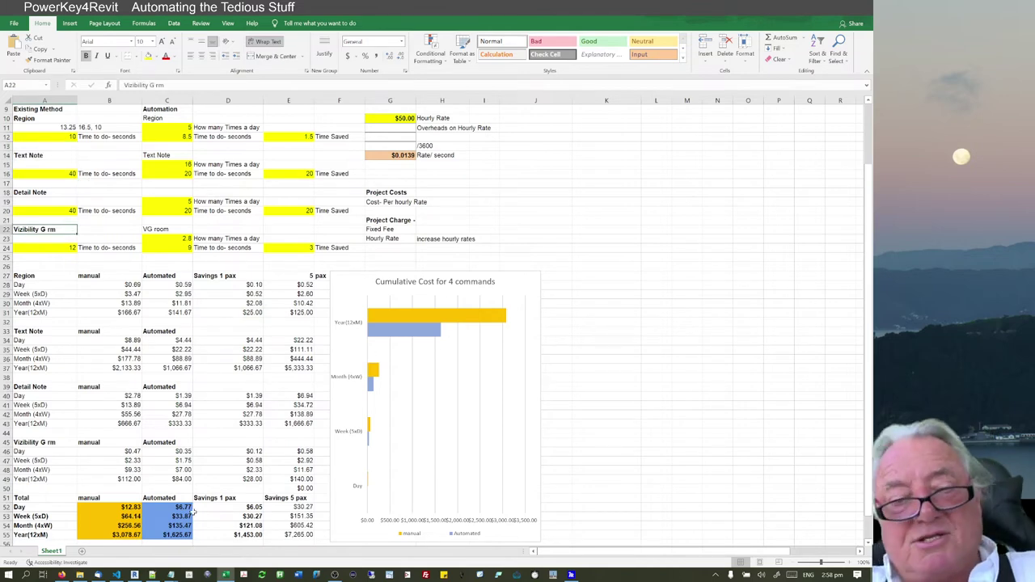
Step: Switch to Revit, display the PowerKey4Revit shortcut list with the hh shortcut, and close it
{"action": "left_click", "coordinate": [134, 574]}
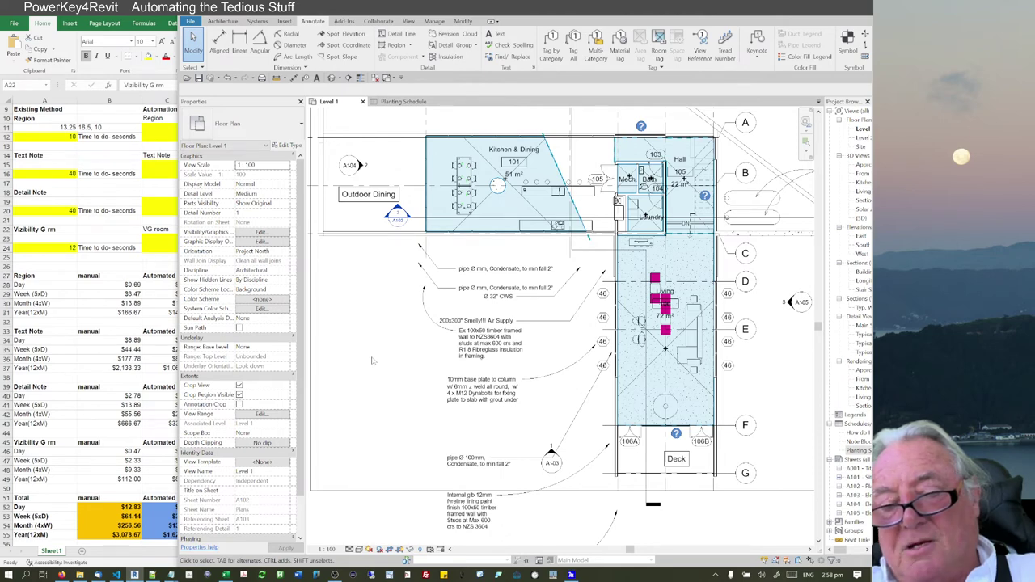
{"action": "key", "text": "h"}
{"action": "key", "text": "h"}
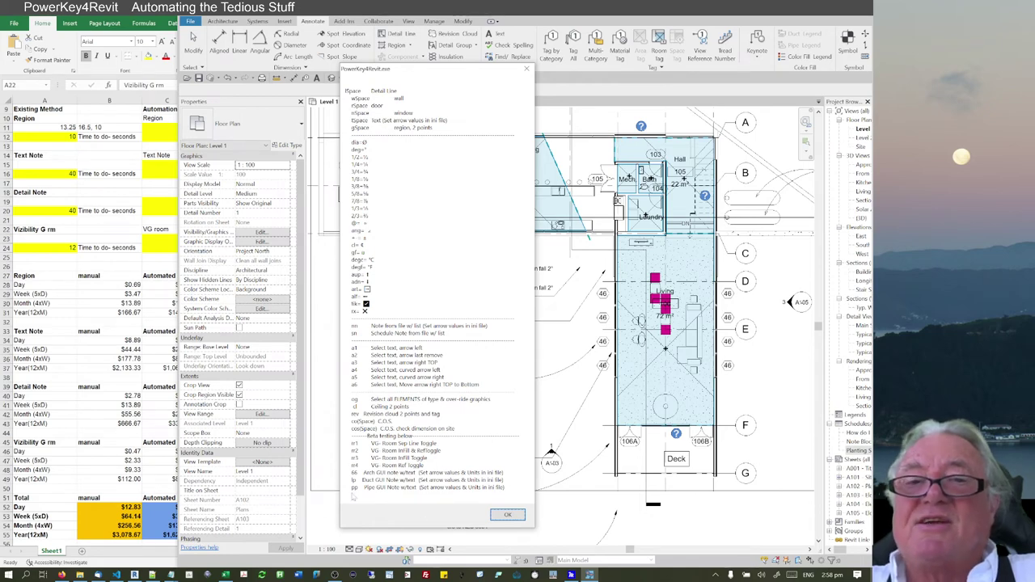
{"action": "left_click", "coordinate": [507, 515]}
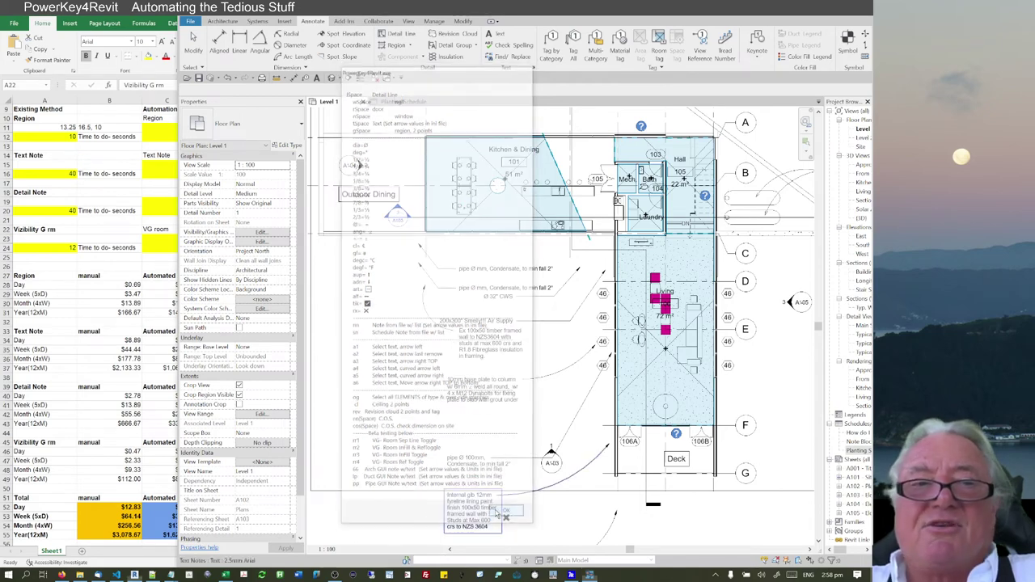
Step: Return to the Excel workbook and examine the Text Note section's manual time and times-per-day formula
{"action": "left_click", "coordinate": [37, 162]}
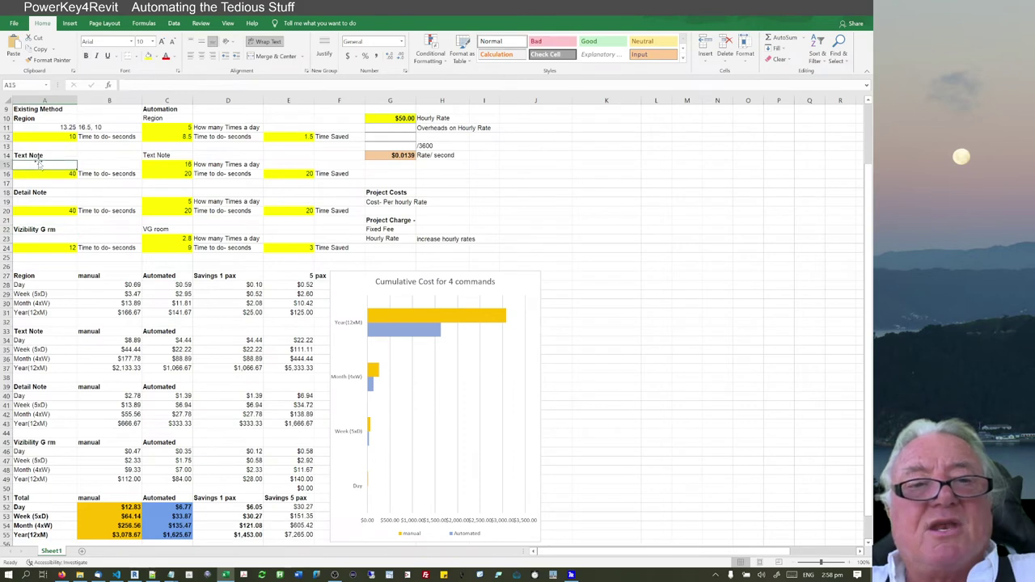
{"action": "left_click", "coordinate": [49, 176]}
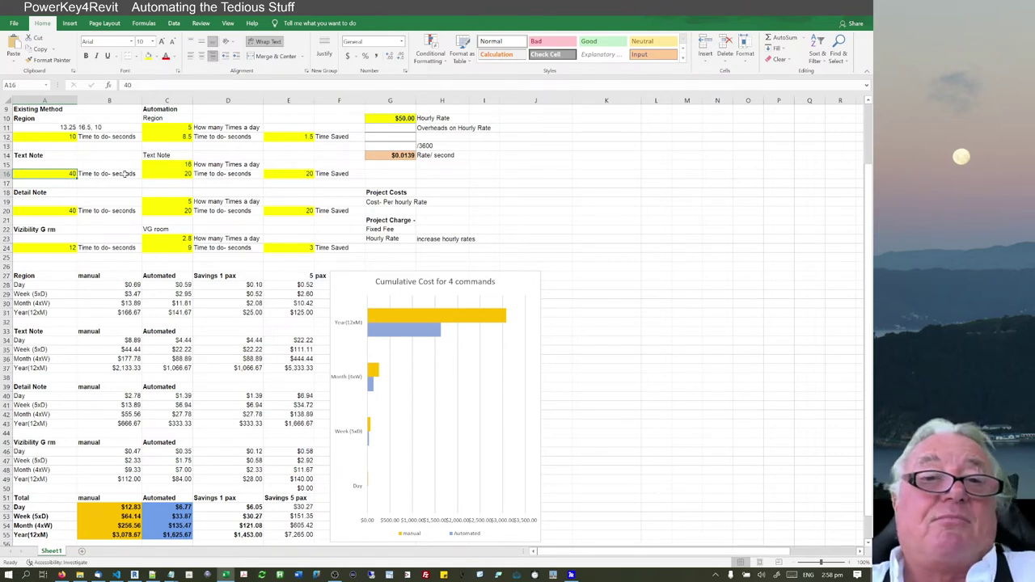
{"action": "left_click", "coordinate": [181, 166]}
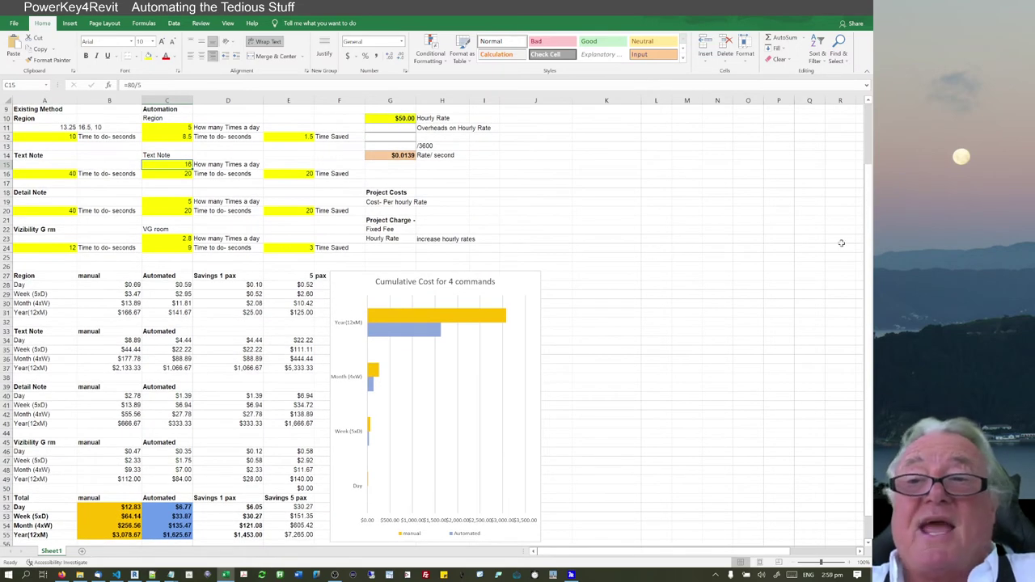
{"action": "left_click_drag", "start_coordinate": [871, 188], "coordinate": [871, 142]}
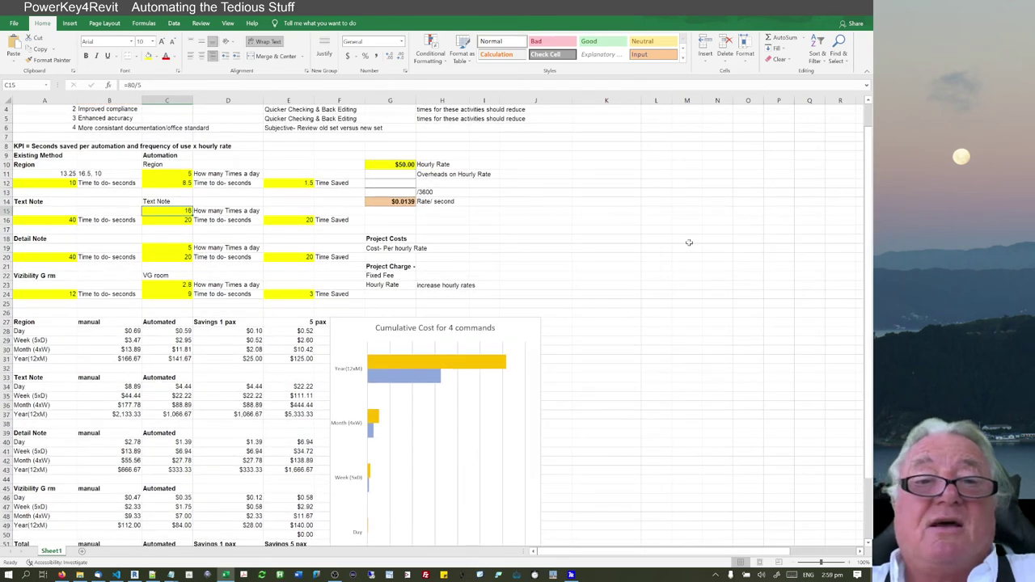
{"action": "left_click", "coordinate": [620, 255]}
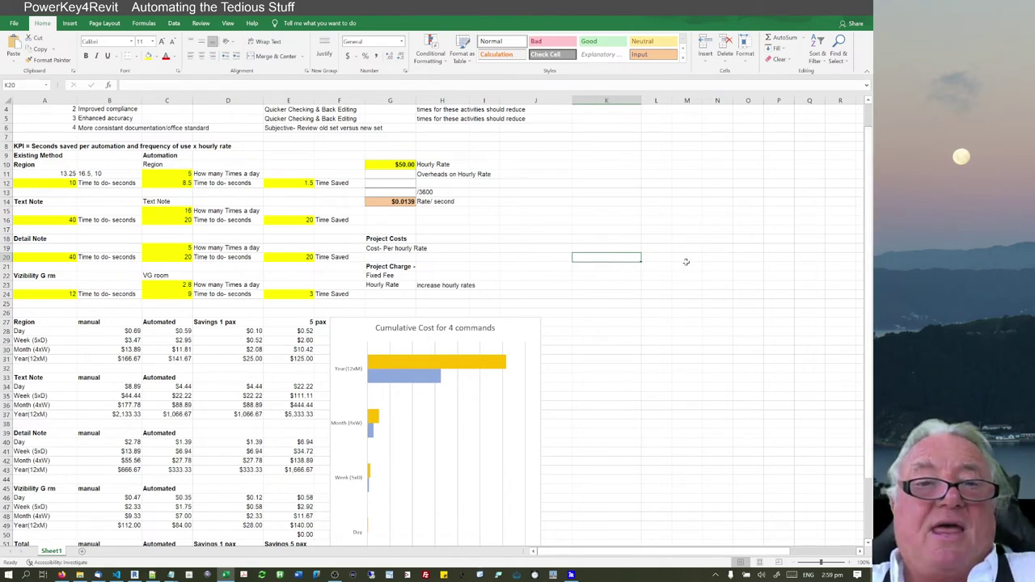
{"action": "left_click", "coordinate": [164, 212]}
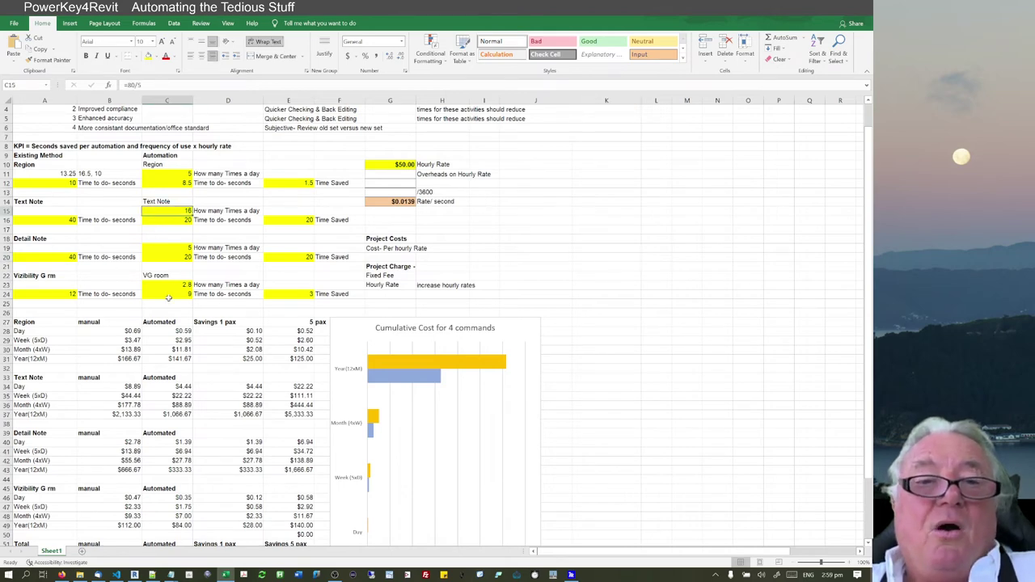
{"action": "scroll", "coordinate": [50, 129], "scroll_direction": "down", "scroll_amount": 1}
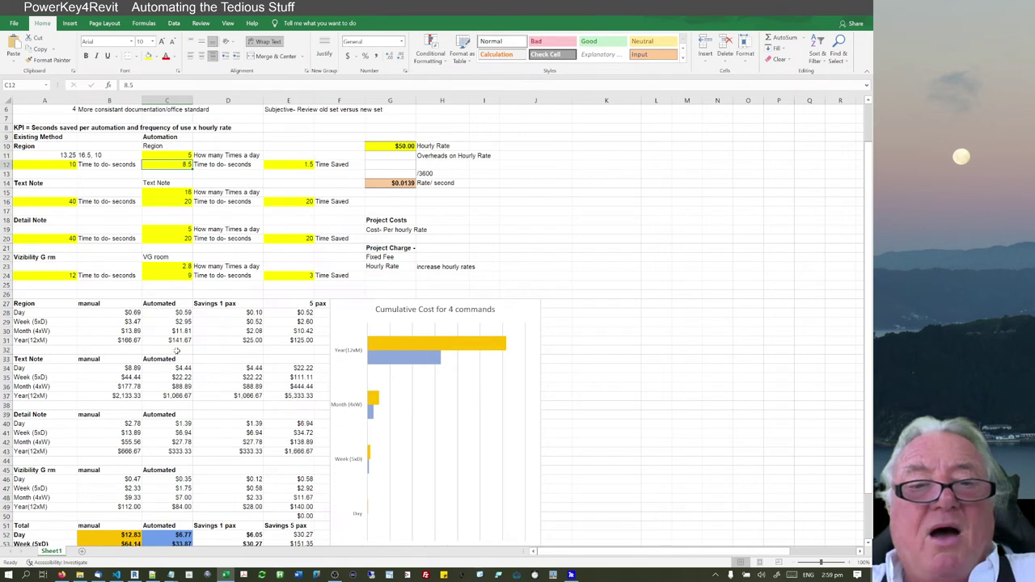
Step: Review the Region section's yearly automated cost, yearly savings for one and five people, and times per day in C11
{"action": "left_click", "coordinate": [172, 343]}
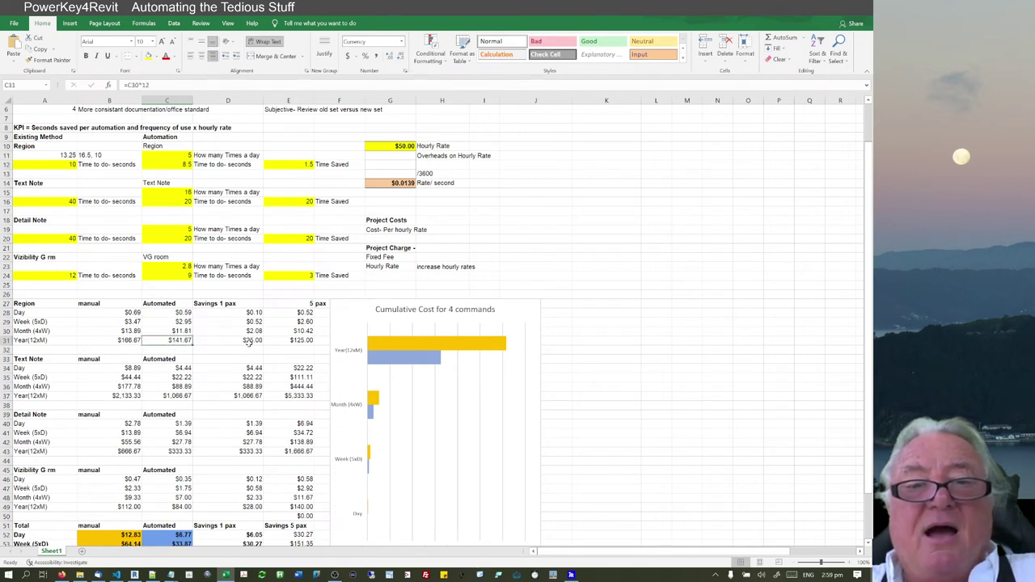
{"action": "left_click", "coordinate": [249, 342]}
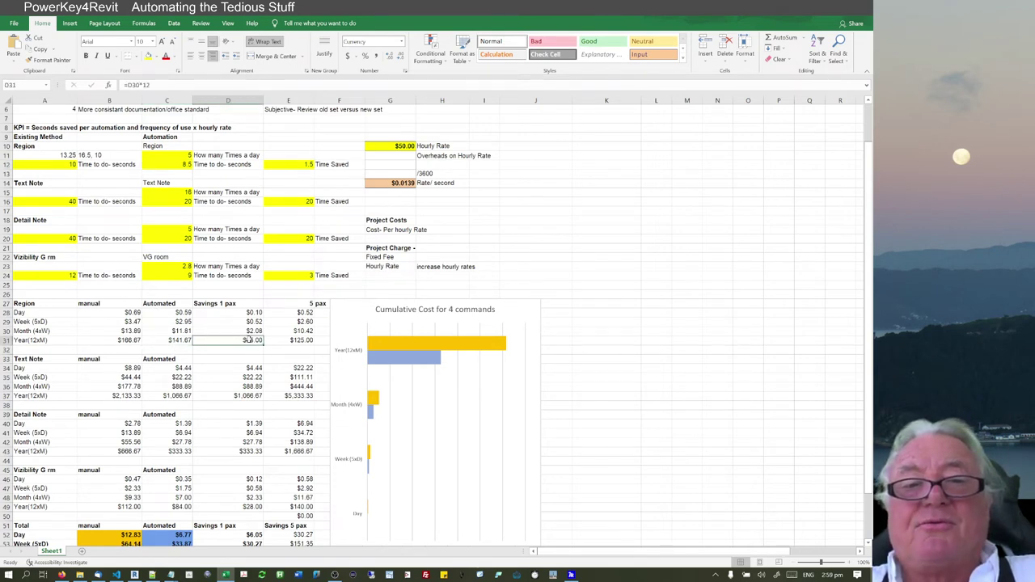
{"action": "left_click", "coordinate": [302, 340]}
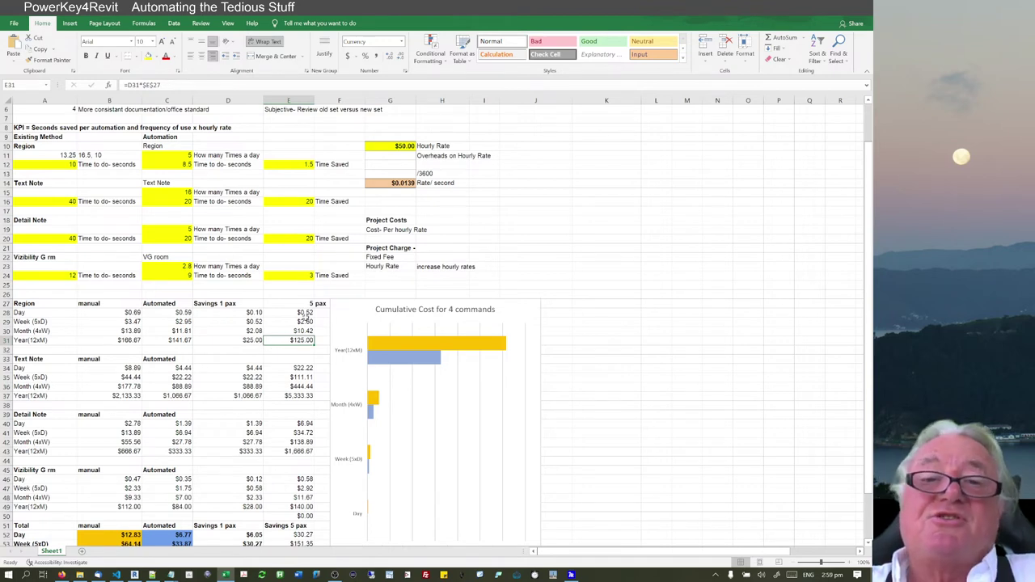
{"action": "left_click", "coordinate": [172, 157]}
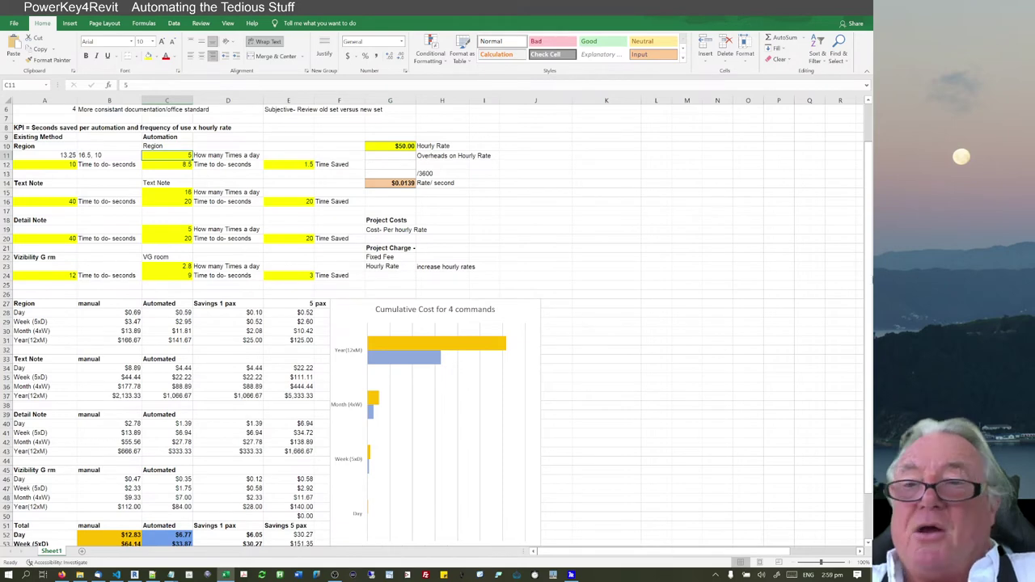
Step: Go through the Text Note, Detail Note and Vizibility G rm headings, and examine the Vizibility manual time, automated time and times-per-day formula
{"action": "scroll", "coordinate": [869, 212], "scroll_direction": "down", "scroll_amount": 1}
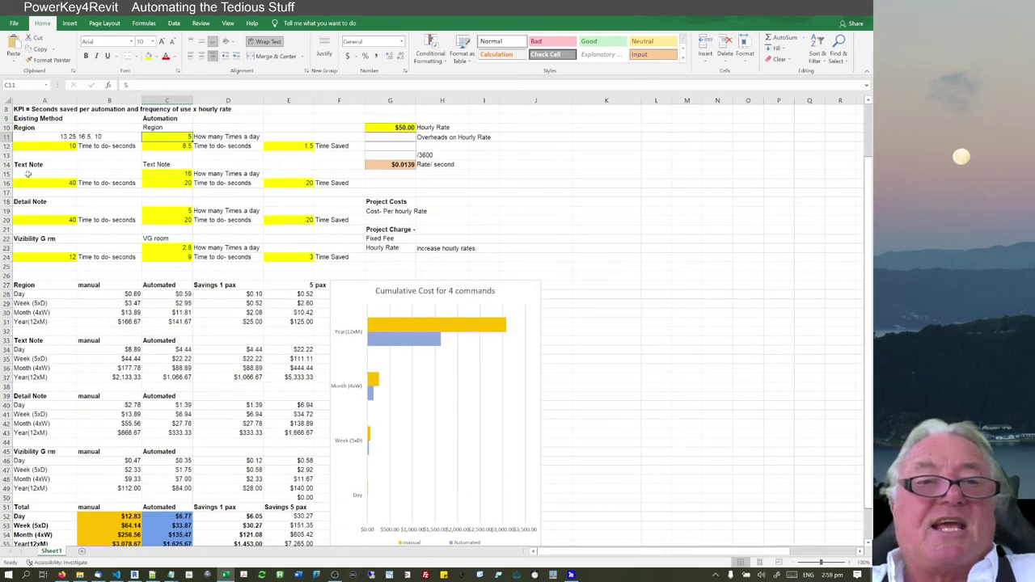
{"action": "left_click", "coordinate": [35, 165]}
{"action": "left_click", "coordinate": [35, 202]}
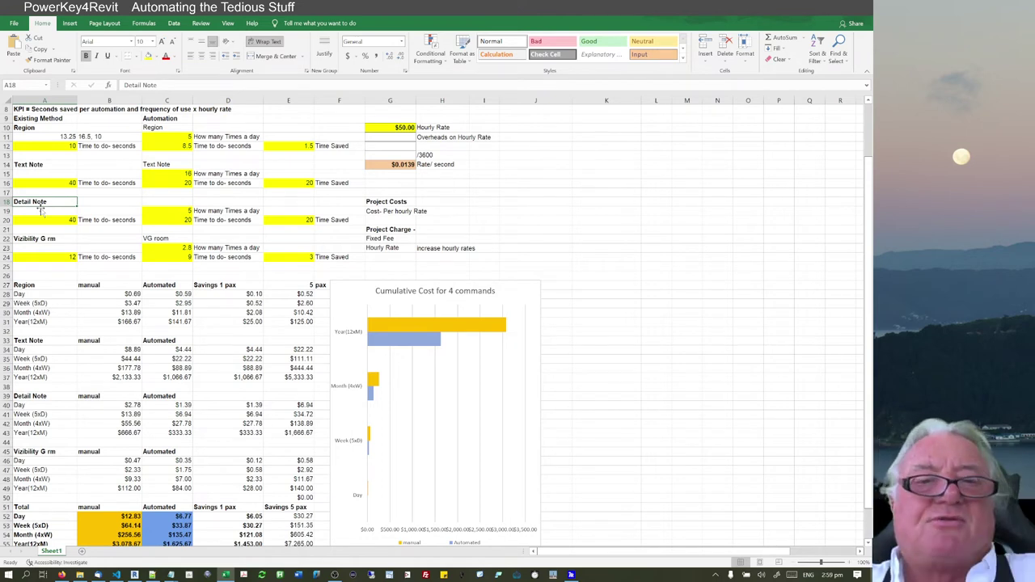
{"action": "left_click", "coordinate": [52, 239]}
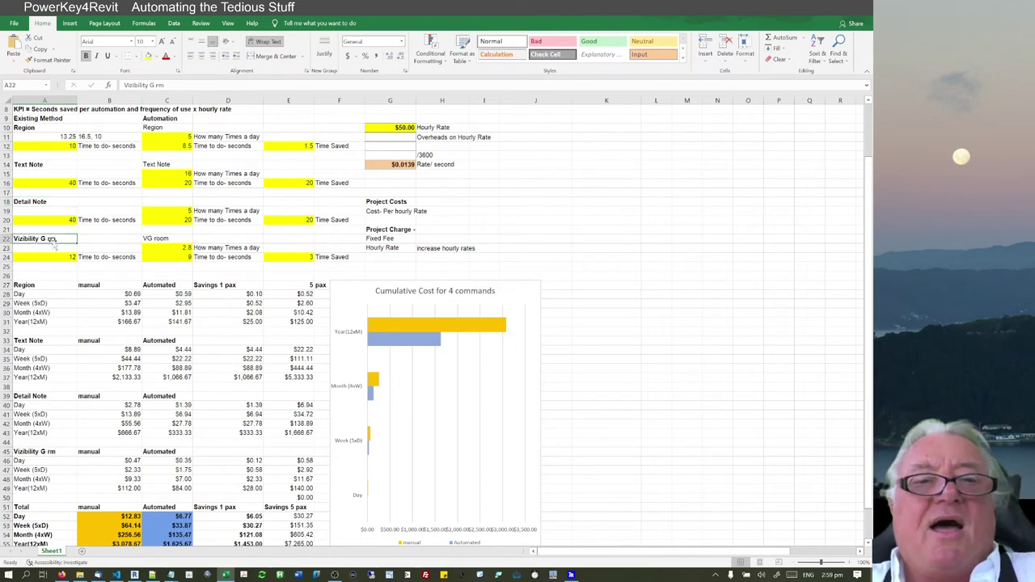
{"action": "left_click", "coordinate": [48, 257]}
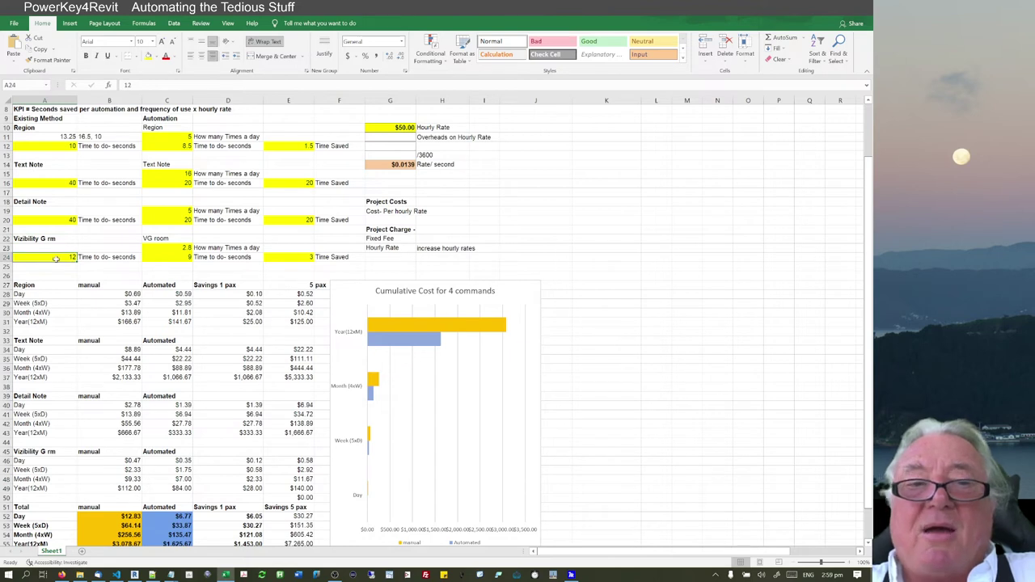
{"action": "left_click", "coordinate": [176, 258]}
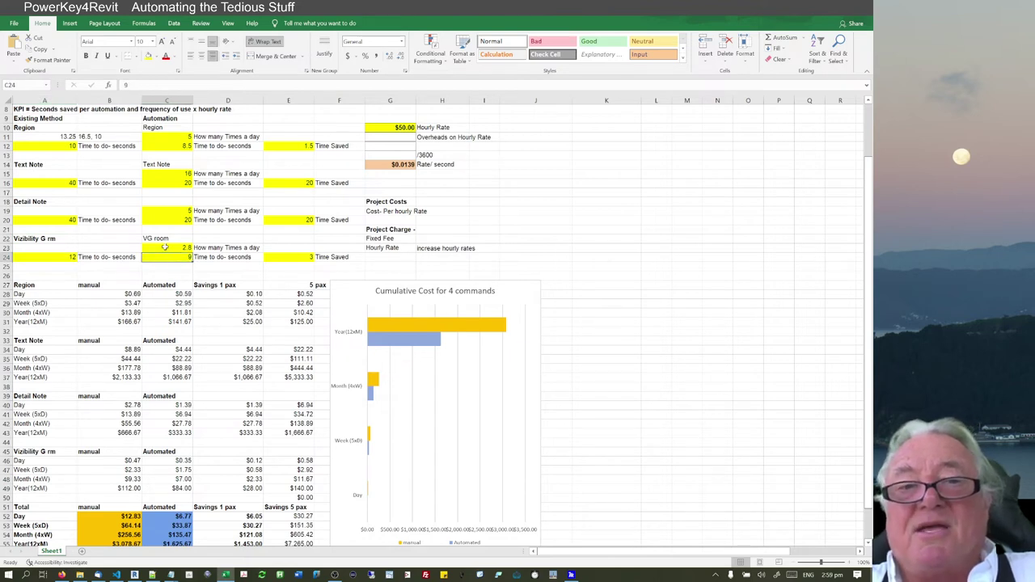
{"action": "left_click", "coordinate": [176, 247]}
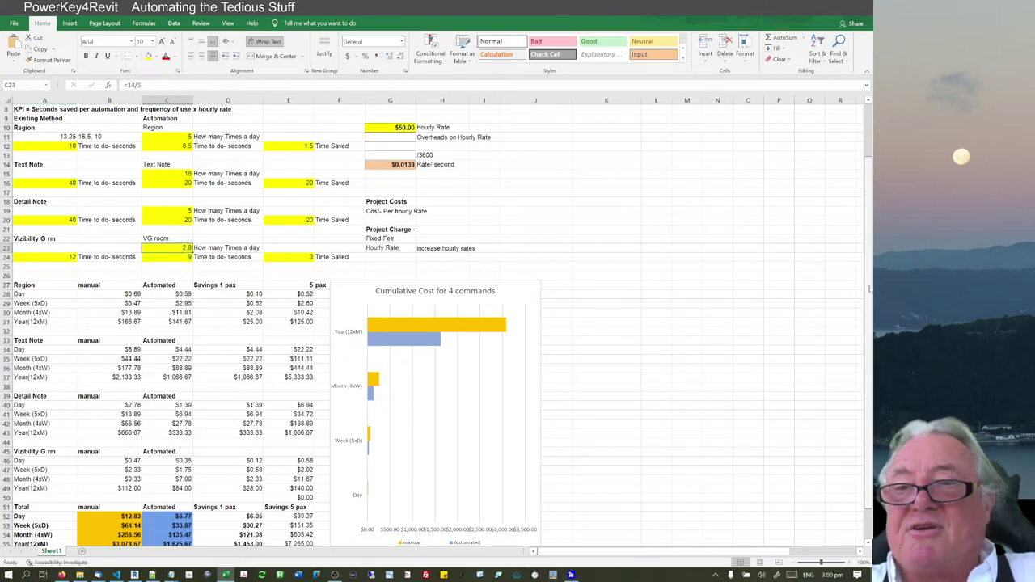
Step: Inspect the yearly automated and manual totals in row 55 and the manual yearly bar in the cumulative cost chart
{"action": "left_click_drag", "start_coordinate": [869, 319], "coordinate": [869, 323]}
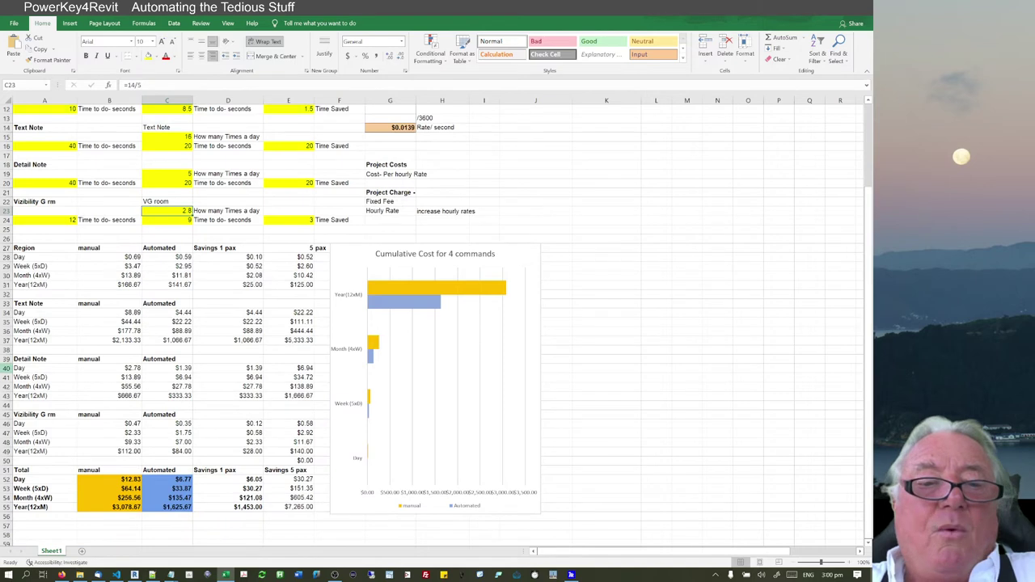
{"action": "left_click", "coordinate": [168, 507]}
{"action": "left_click", "coordinate": [109, 507]}
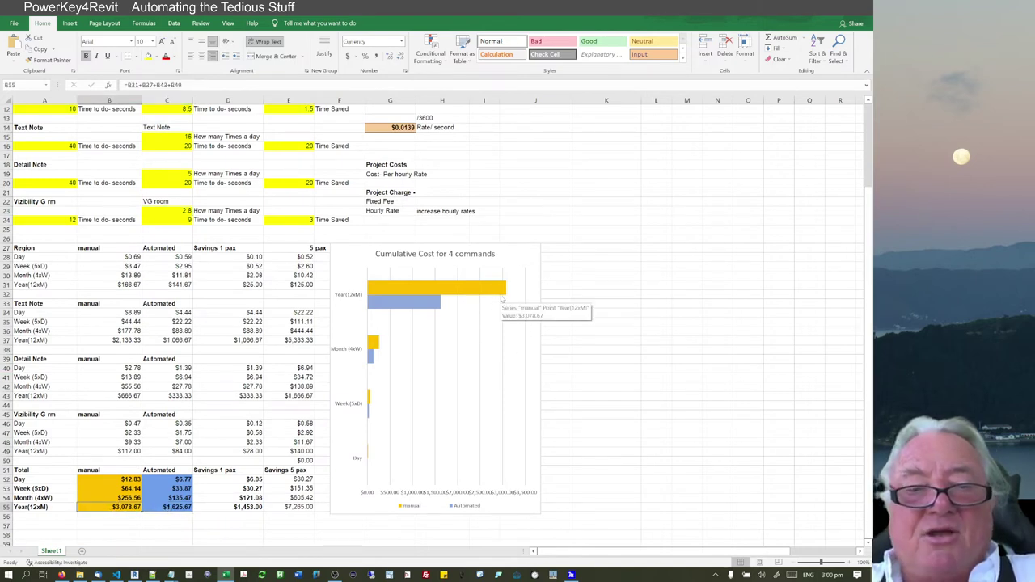
{"action": "mouse_move", "coordinate": [507, 297]}
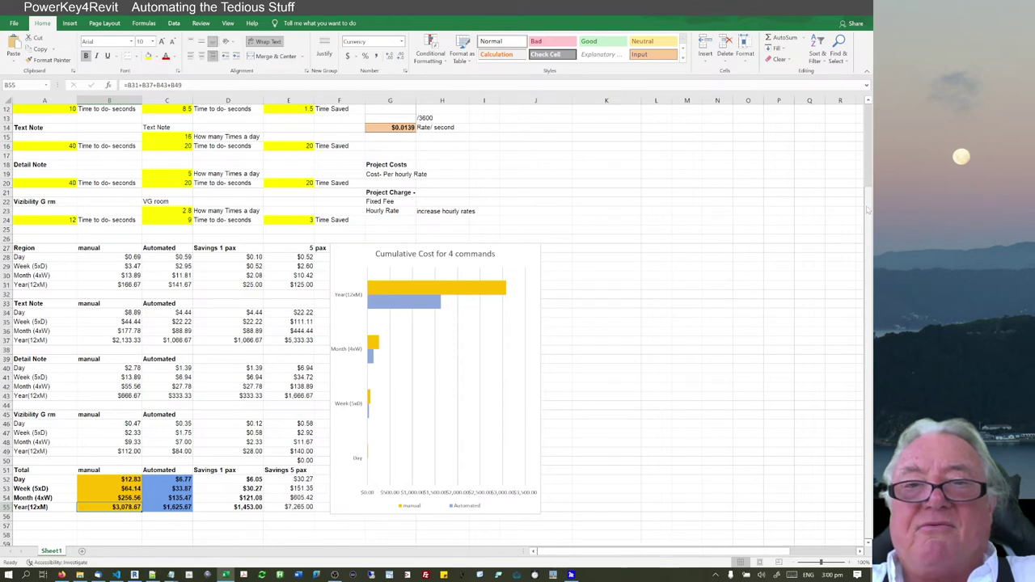
Step: Enter =B55/50 in J18 to convert the yearly manual total into hours at the 50-dollar rate
{"action": "left_click", "coordinate": [542, 165]}
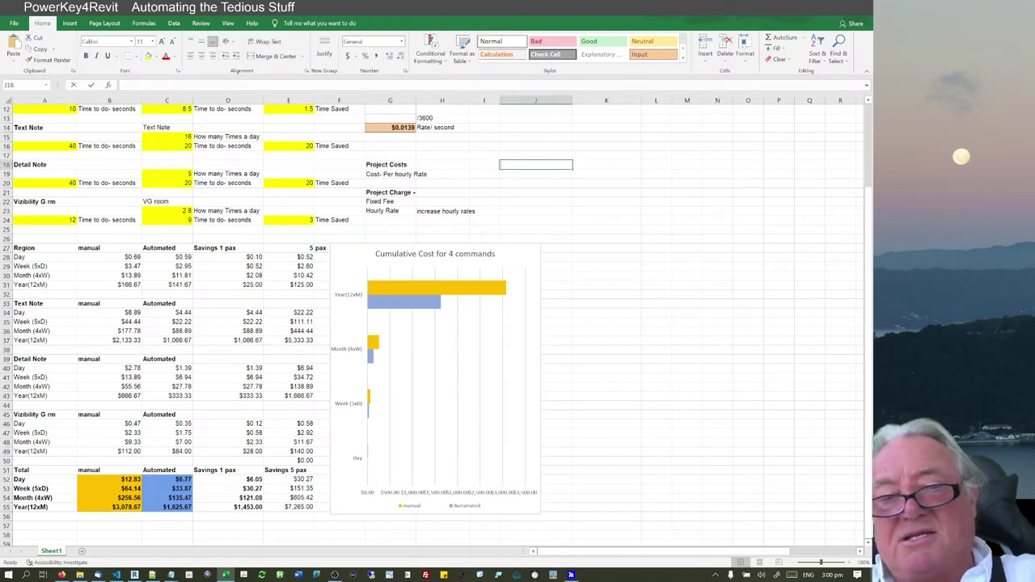
{"action": "type", "text": "="}
{"action": "left_click", "coordinate": [113, 507]}
{"action": "type", "text": "/"}
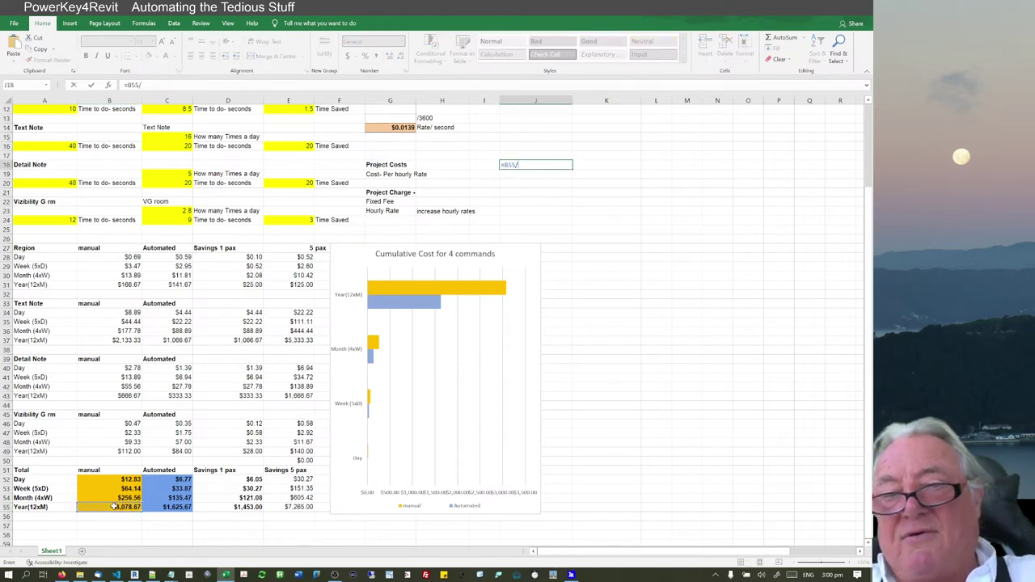
{"action": "type", "text": "5"}
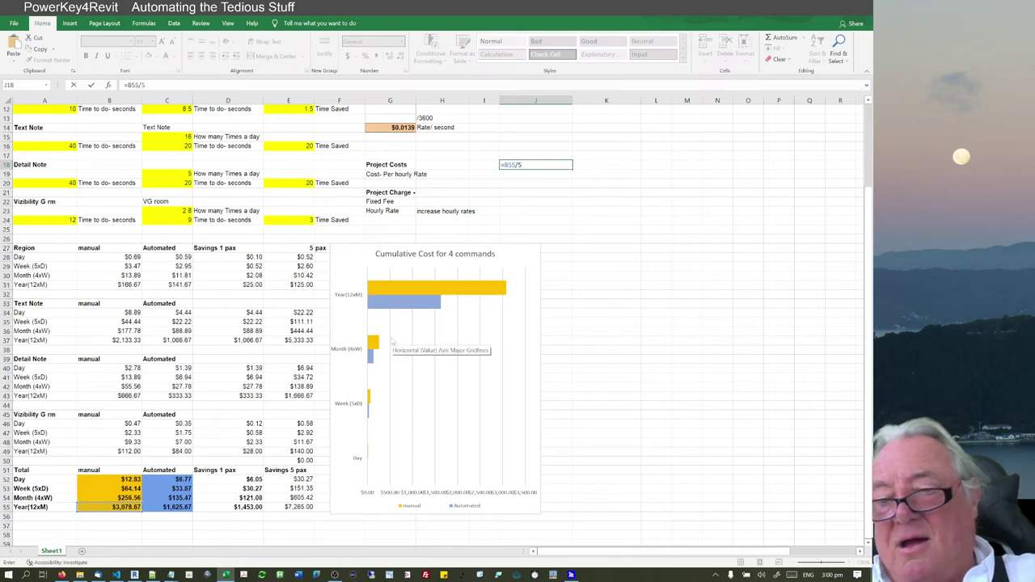
{"action": "type", "text": "0"}
{"action": "key", "text": "Return"}
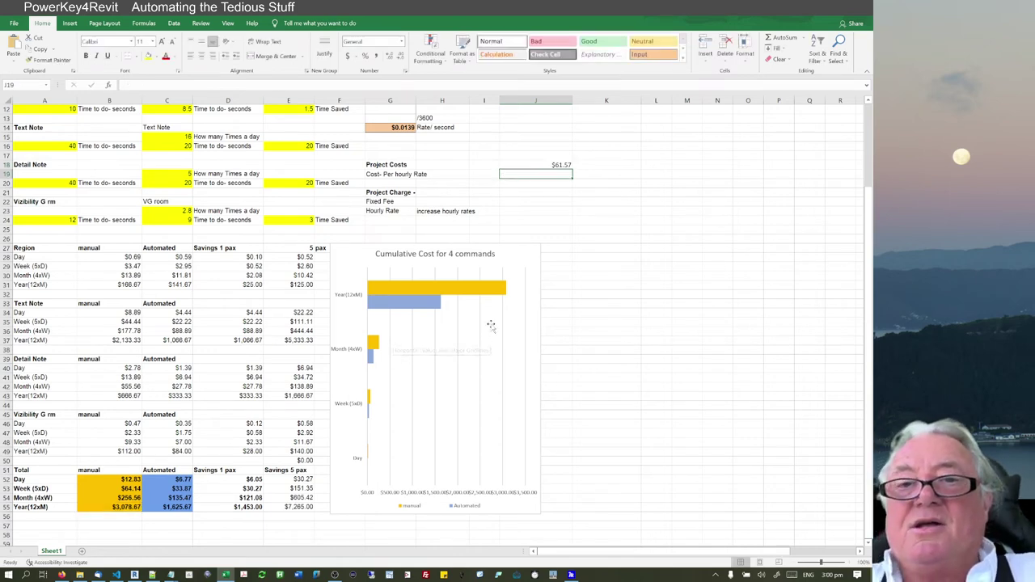
{"action": "left_click", "coordinate": [557, 165]}
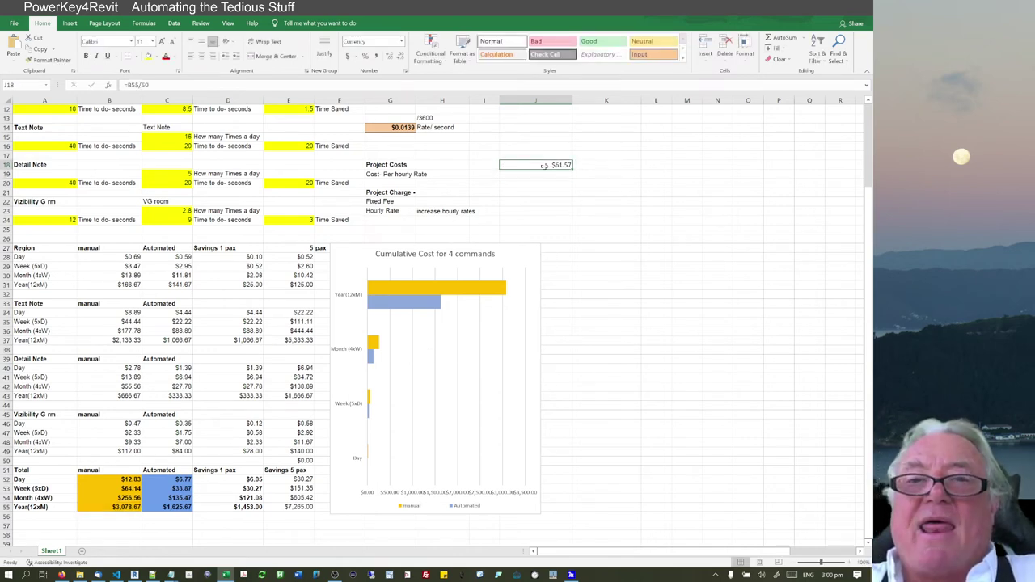
Step: Enter =C55/50 in J19 to convert the yearly automated total into hours
{"action": "left_click", "coordinate": [554, 175]}
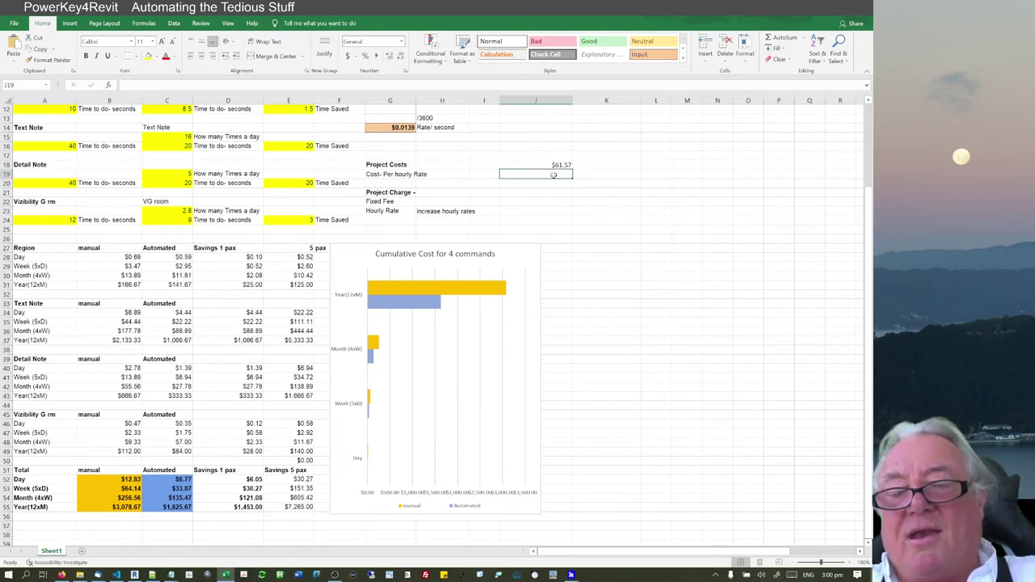
{"action": "type", "text": "="}
{"action": "left_click", "coordinate": [178, 508]}
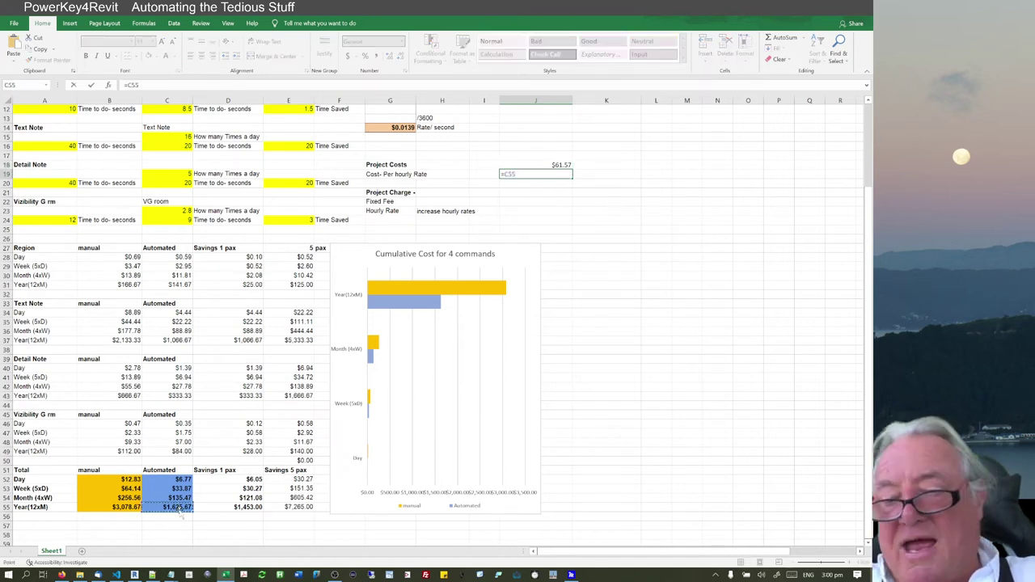
{"action": "type", "text": "/"}
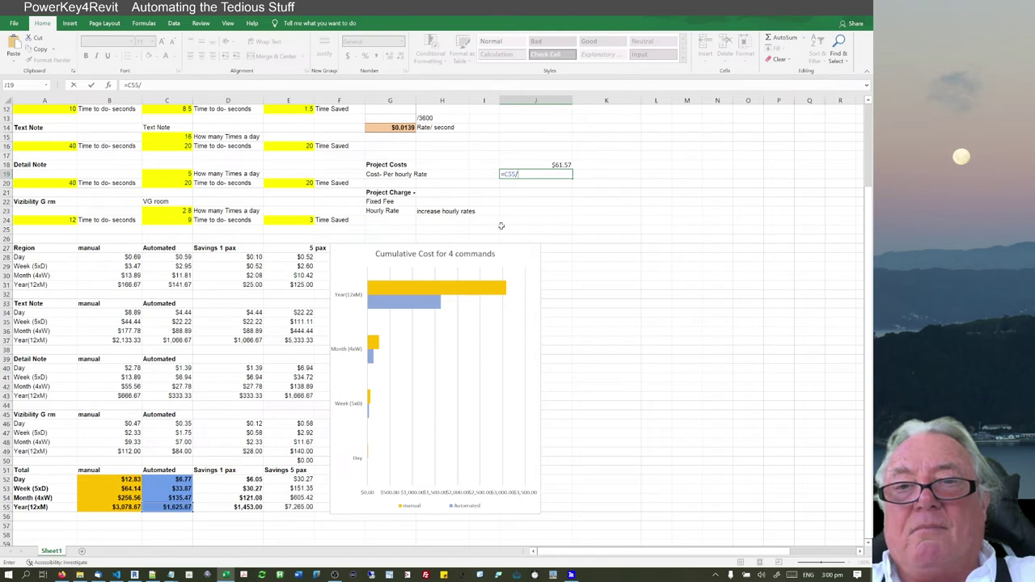
{"action": "type", "text": "50"}
{"action": "key", "text": "Return"}
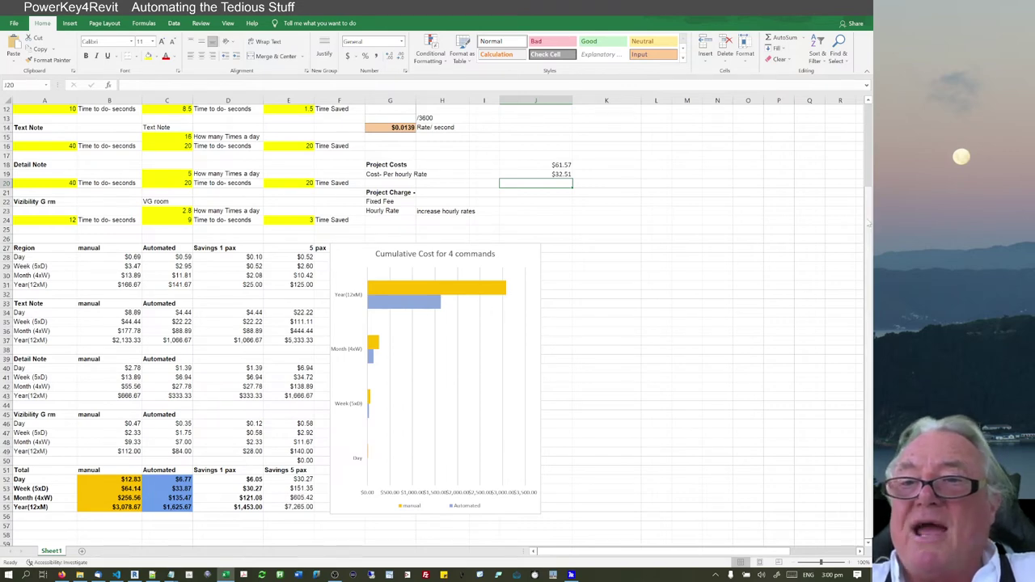
Step: Examine the hourly rate, the rate-per-second formula in G14, and the Region time saved and times per day
{"action": "scroll", "coordinate": [524, 179], "scroll_direction": "up", "scroll_amount": 2}
{"action": "left_click", "coordinate": [388, 128]}
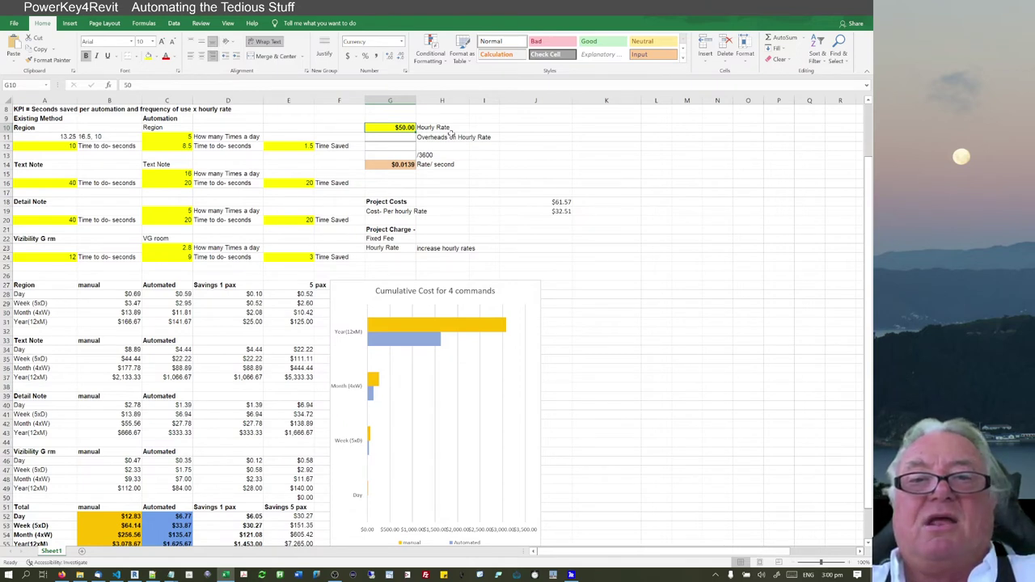
{"action": "left_click", "coordinate": [402, 167]}
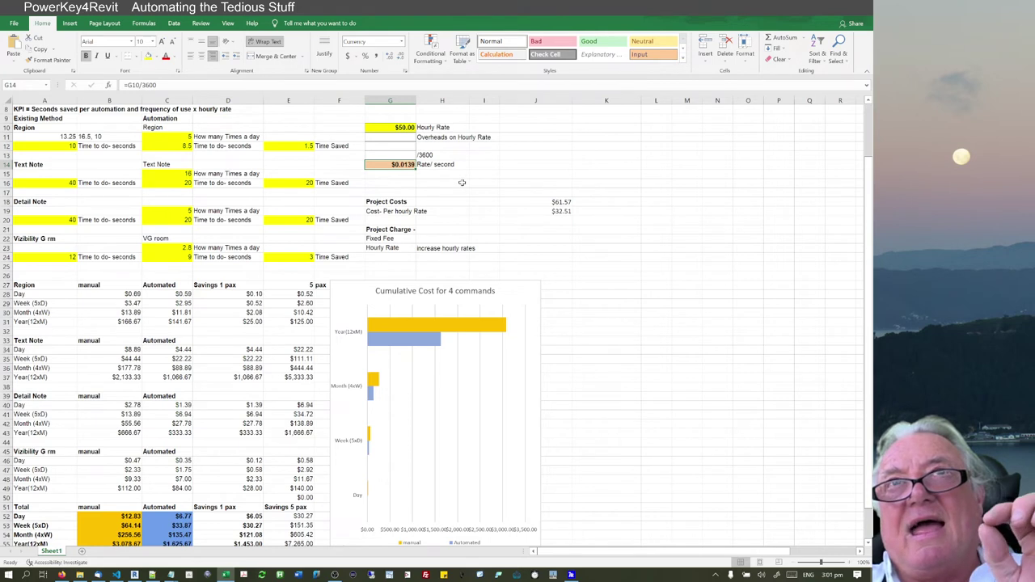
{"action": "left_click", "coordinate": [434, 185]}
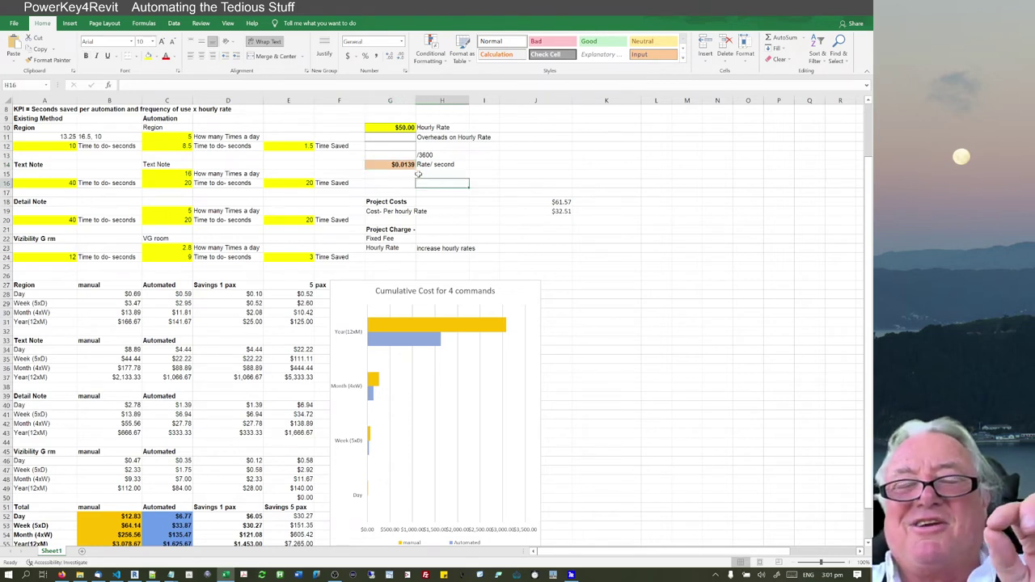
{"action": "left_click", "coordinate": [397, 165]}
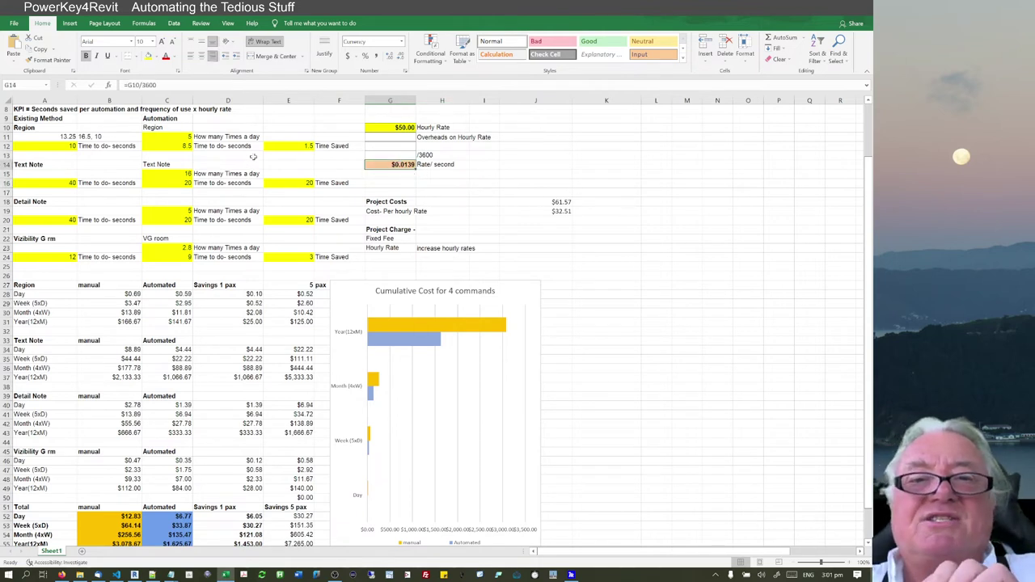
{"action": "left_click", "coordinate": [301, 146]}
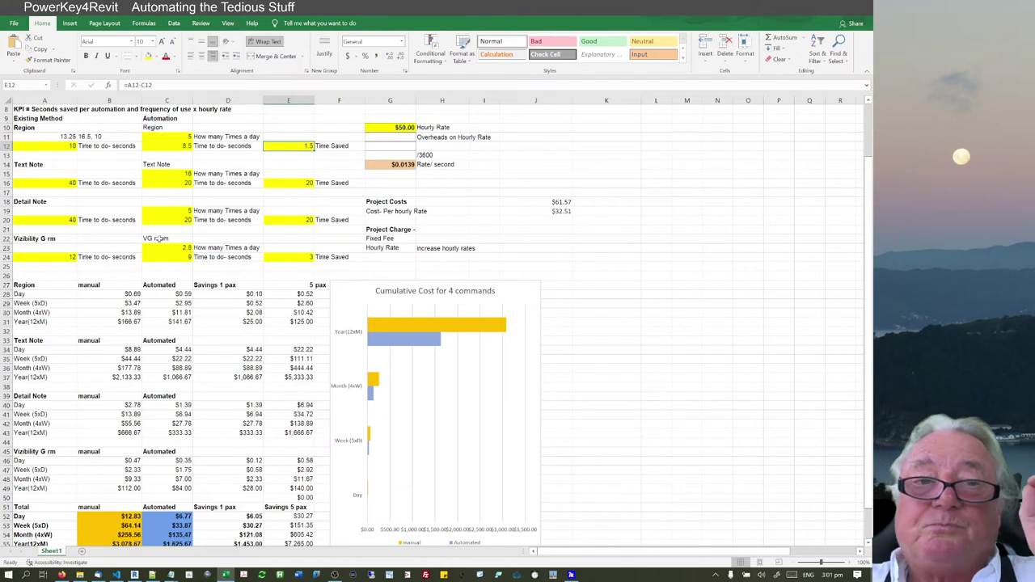
{"action": "left_click", "coordinate": [182, 137]}
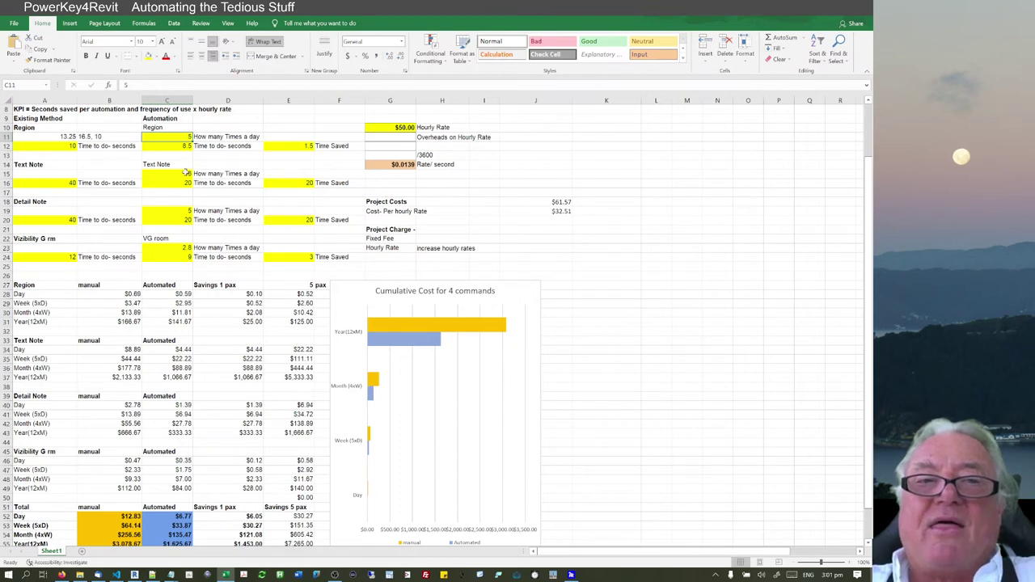
Step: Compare the manual and automated seconds in rows 12, 16, 20 and 24 for the four commands
{"action": "left_click_drag", "start_coordinate": [46, 146], "coordinate": [189, 148]}
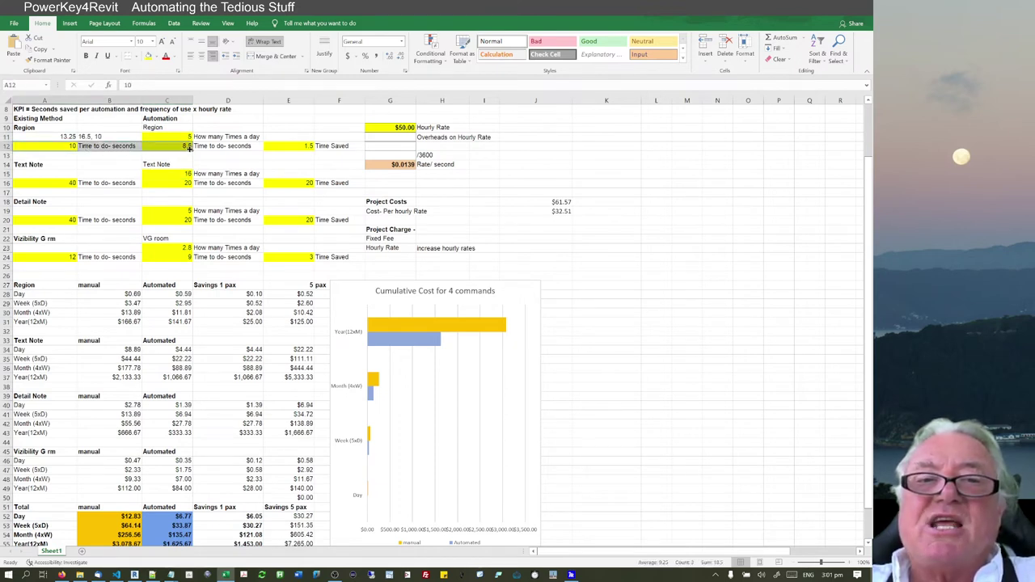
{"action": "left_click_drag", "start_coordinate": [46, 186], "coordinate": [170, 183]}
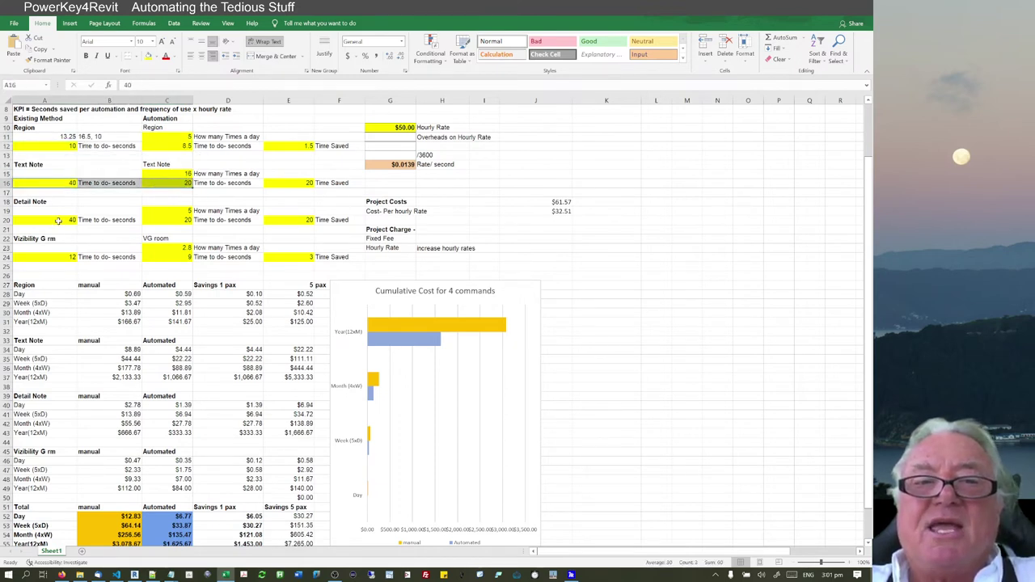
{"action": "left_click_drag", "start_coordinate": [46, 225], "coordinate": [170, 223]}
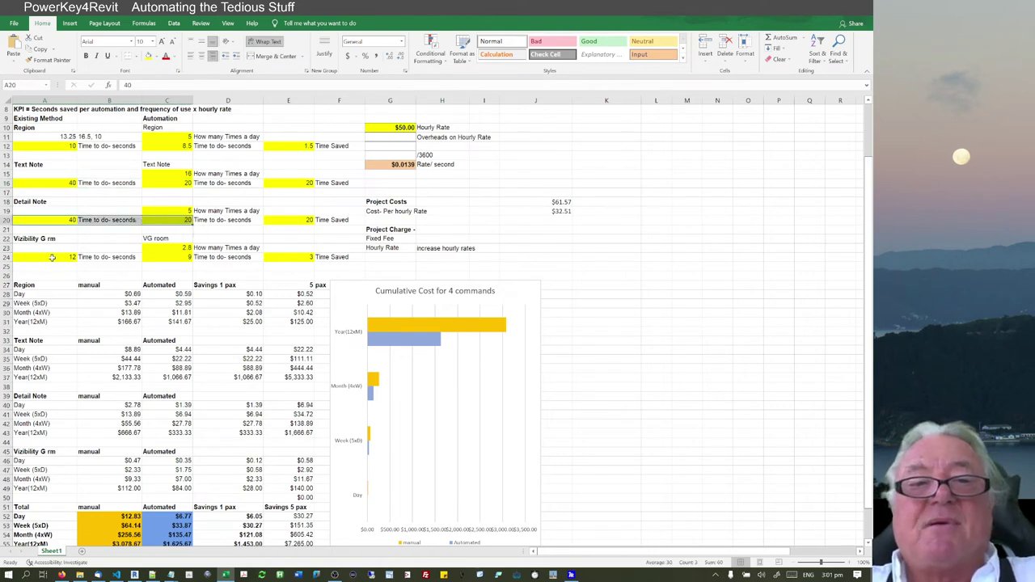
{"action": "left_click_drag", "start_coordinate": [55, 257], "coordinate": [168, 257]}
{"action": "left_click", "coordinate": [220, 283]}
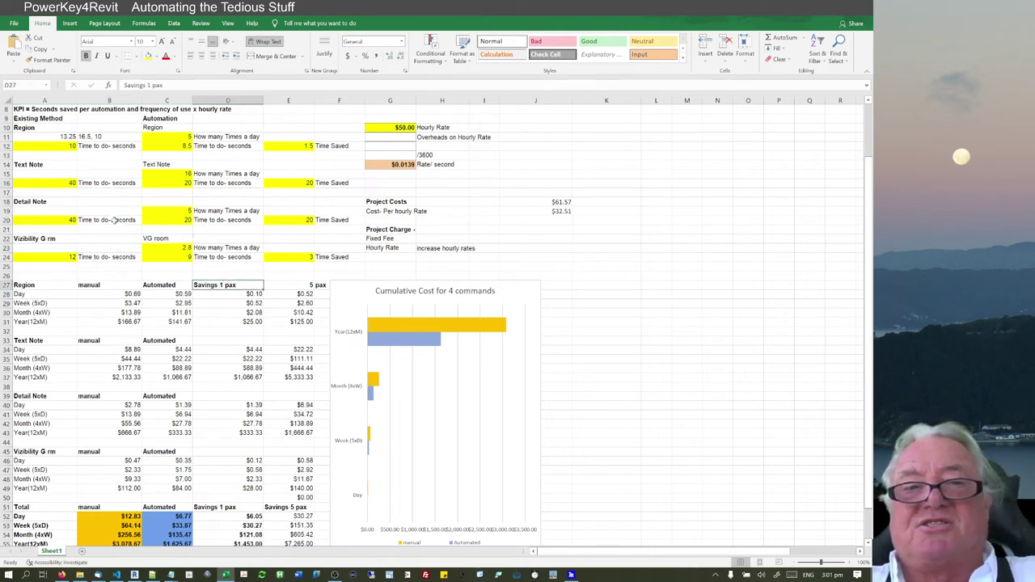
{"action": "left_click_drag", "start_coordinate": [52, 220], "coordinate": [170, 186]}
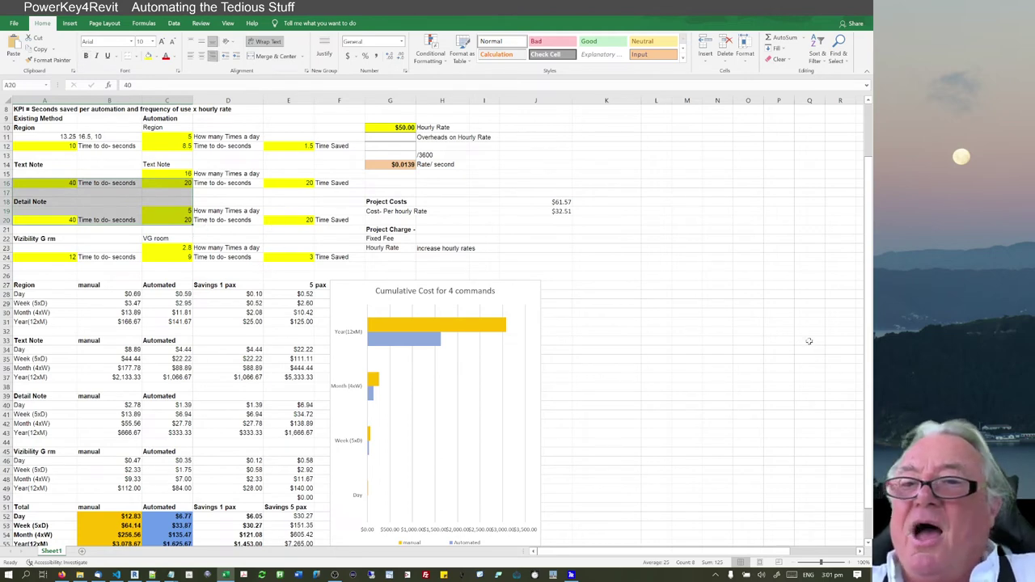
Step: Check the Detail Note automated daily cost in C40 and the Project Charge hourly-rate remark in H23
{"action": "scroll", "coordinate": [485, 283], "scroll_direction": "down", "scroll_amount": 1}
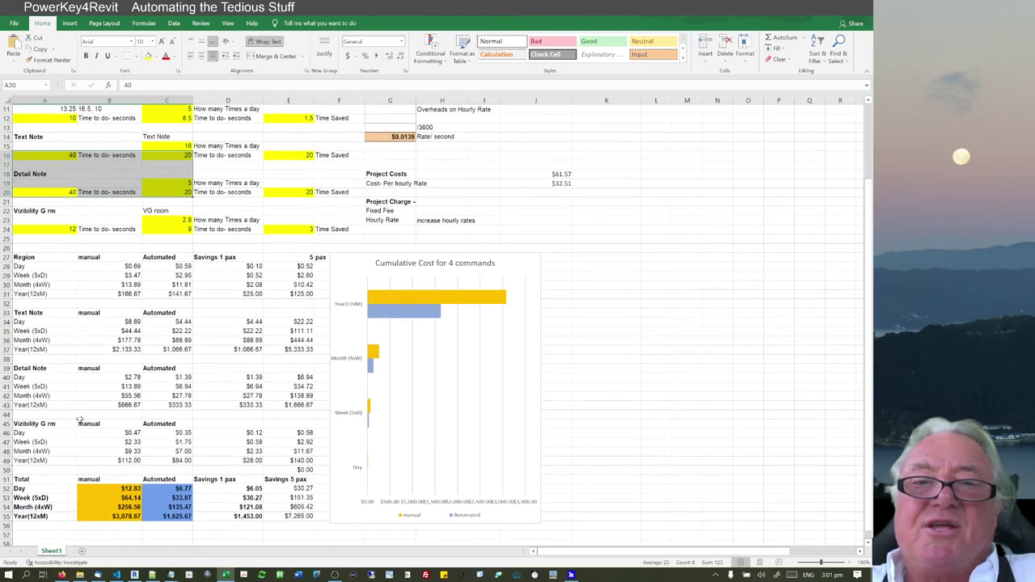
{"action": "left_click", "coordinate": [173, 378]}
{"action": "left_click", "coordinate": [427, 220]}
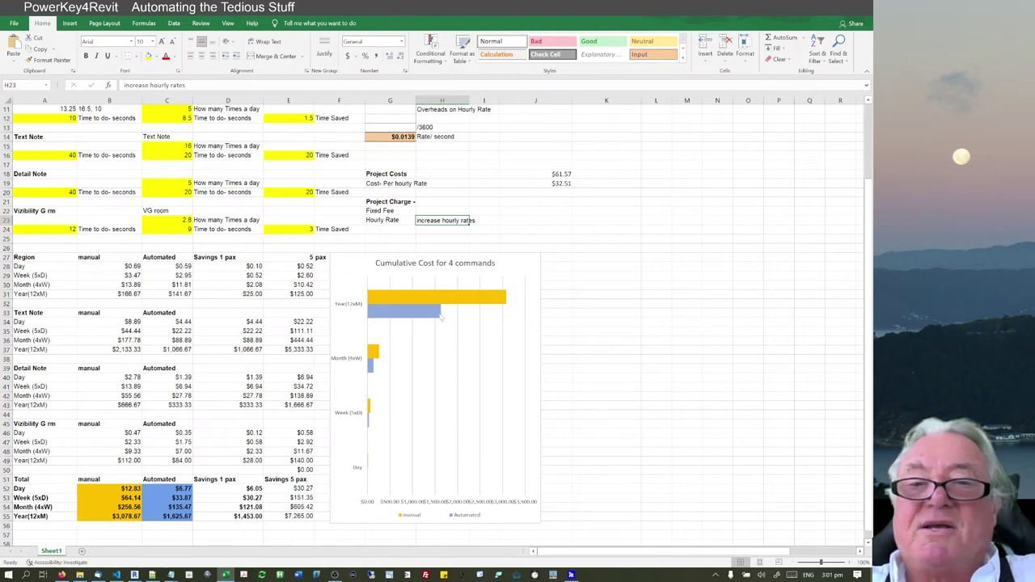
Step: Clear the Project Costs and Cost-Per hourly Rate formulas in J18:J19
{"action": "mouse_move", "coordinate": [441, 317]}
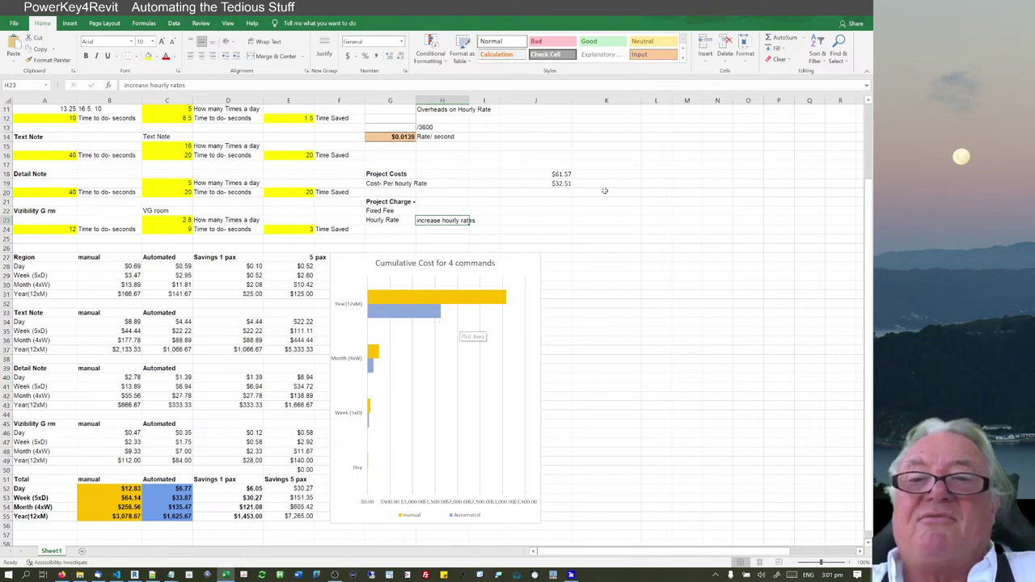
{"action": "left_click_drag", "start_coordinate": [566, 173], "coordinate": [561, 182]}
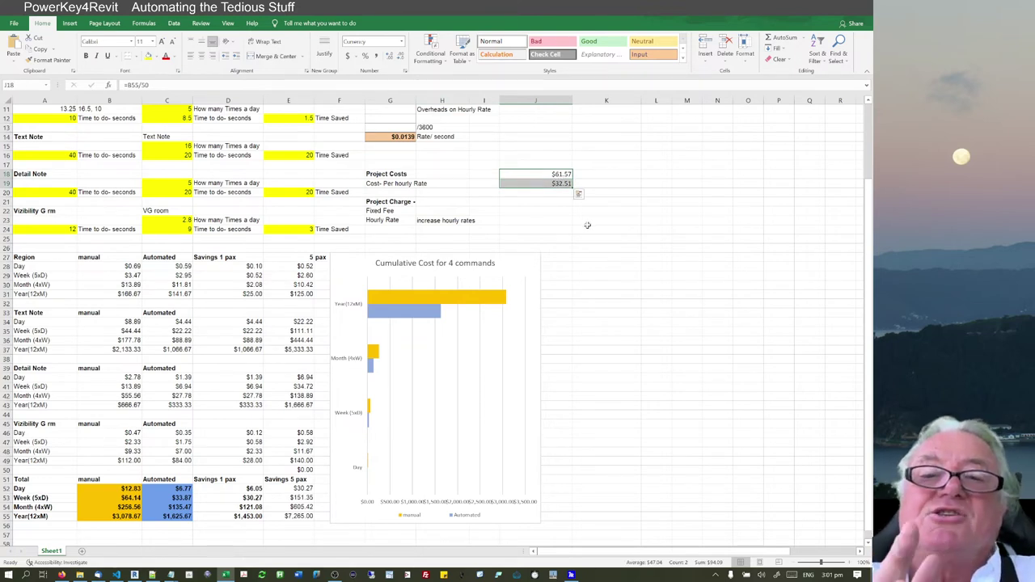
{"action": "key", "text": "Delete"}
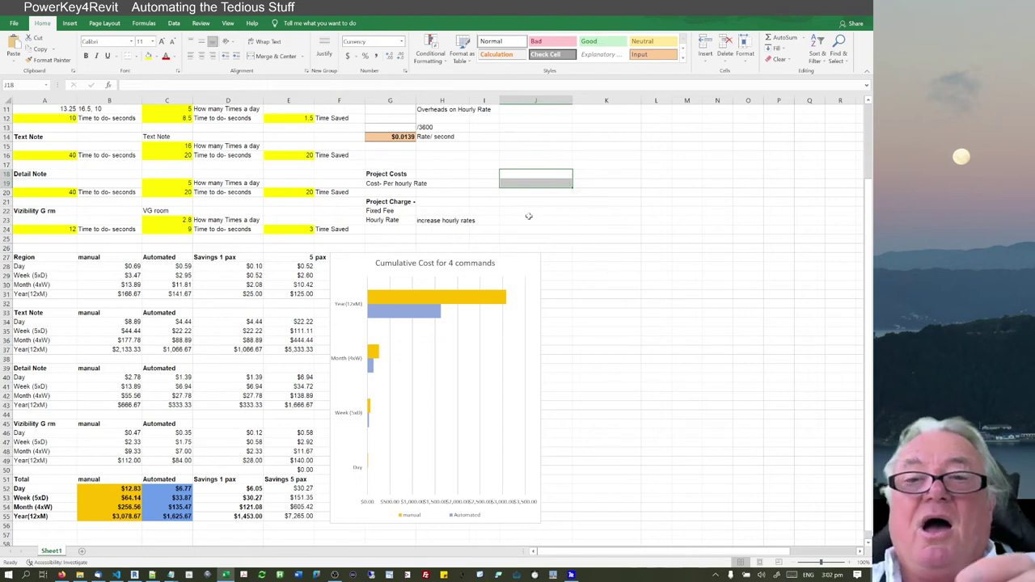
{"action": "left_click", "coordinate": [529, 215]}
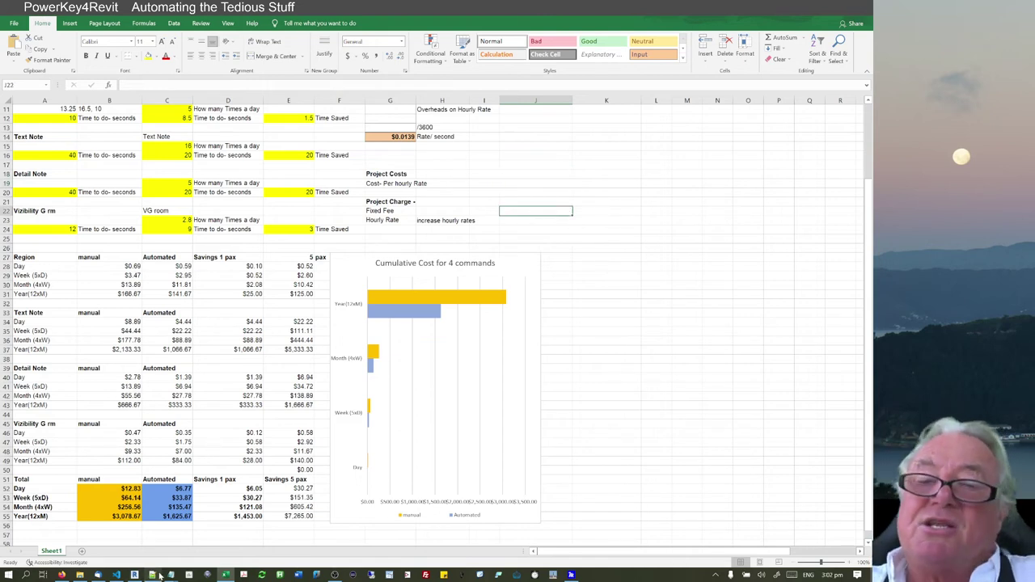
Step: Switch to Frequency.ini in Notepad, highlight its logged shortcut counts, and inspect the file's preview in the PowerKey4Revit folder
{"action": "mouse_move", "coordinate": [152, 574]}
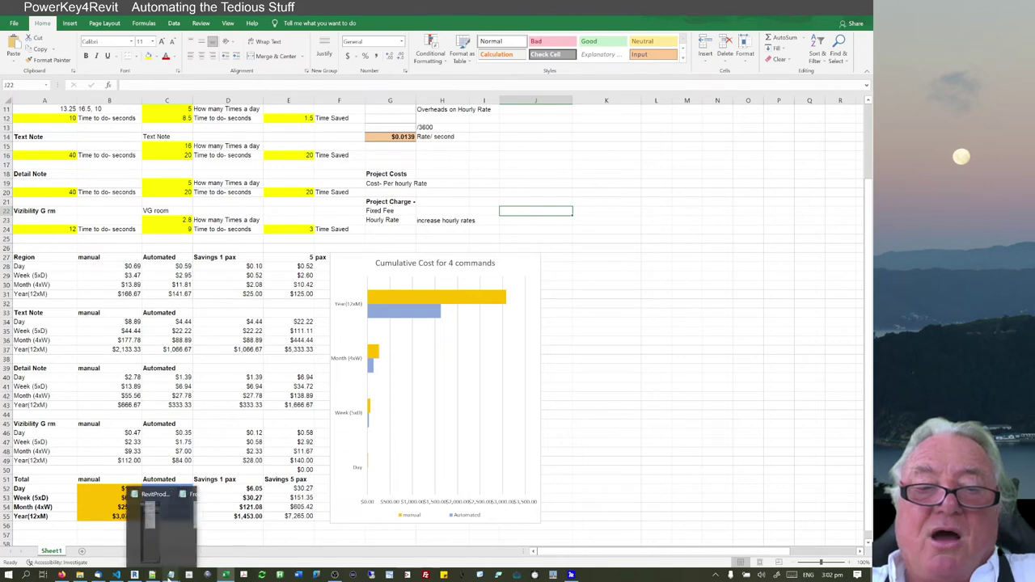
{"action": "left_click", "coordinate": [196, 550]}
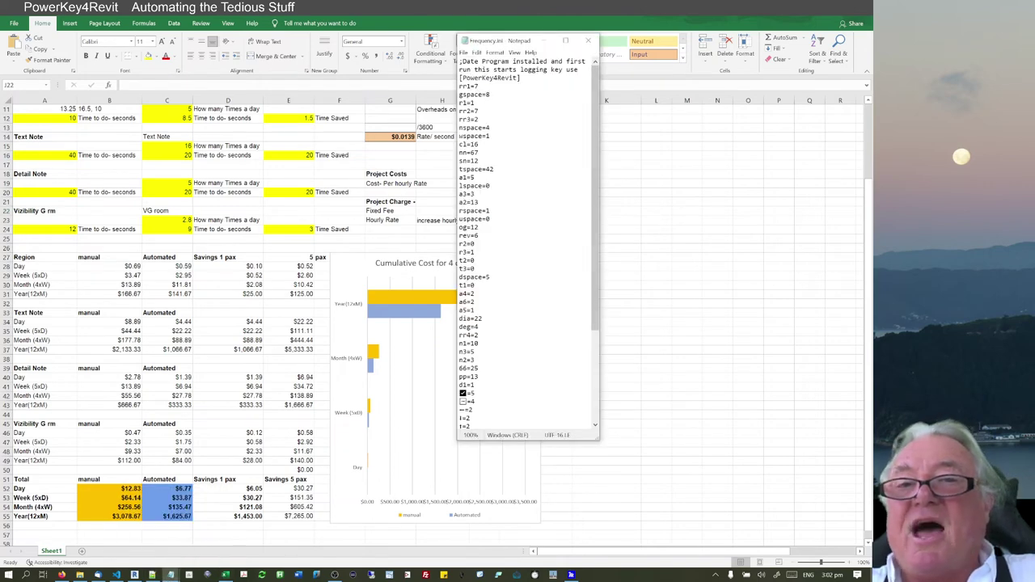
{"action": "left_click_drag", "start_coordinate": [460, 94], "coordinate": [472, 409]}
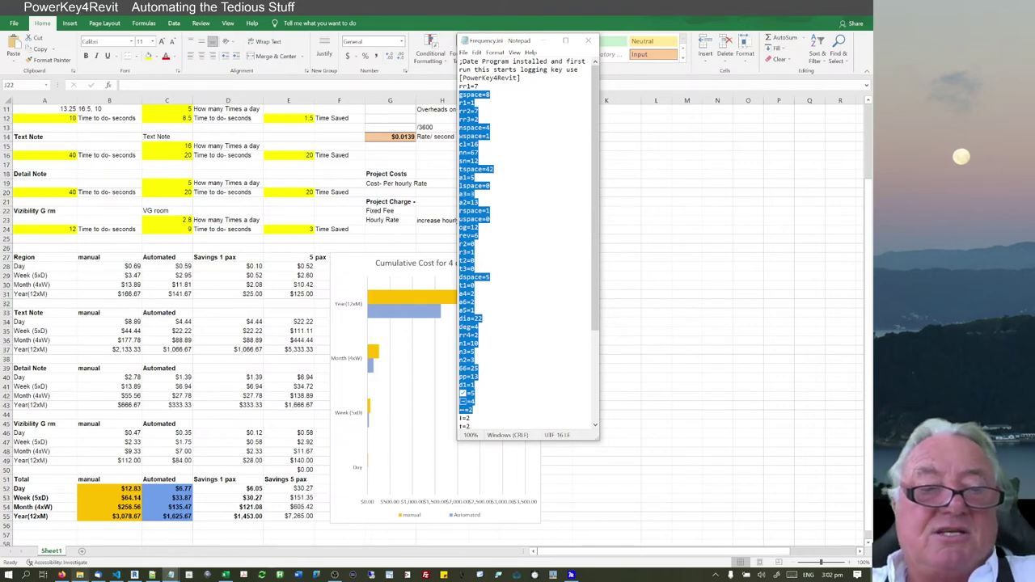
{"action": "left_click", "coordinate": [79, 574]}
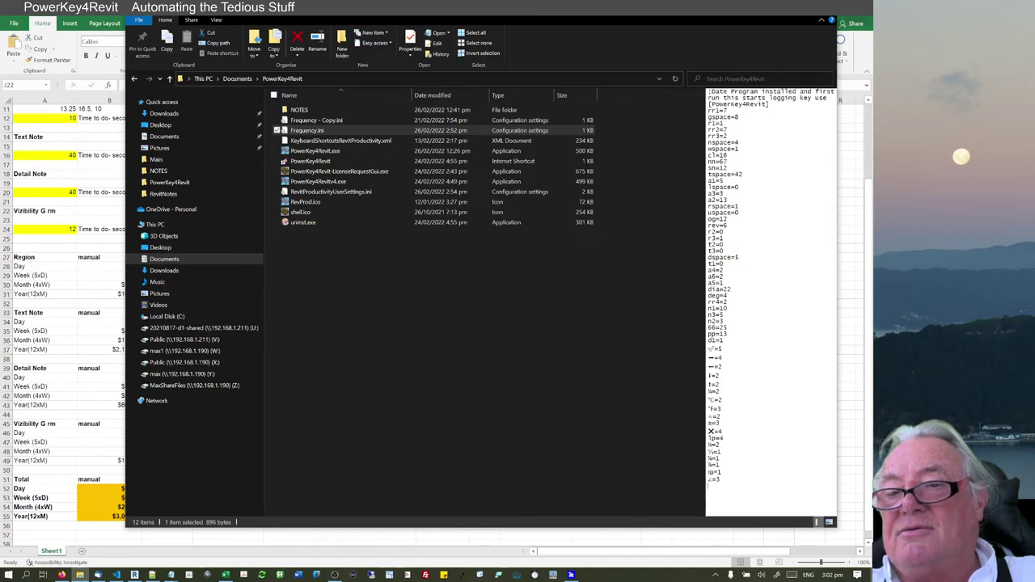
{"action": "left_click", "coordinate": [720, 479]}
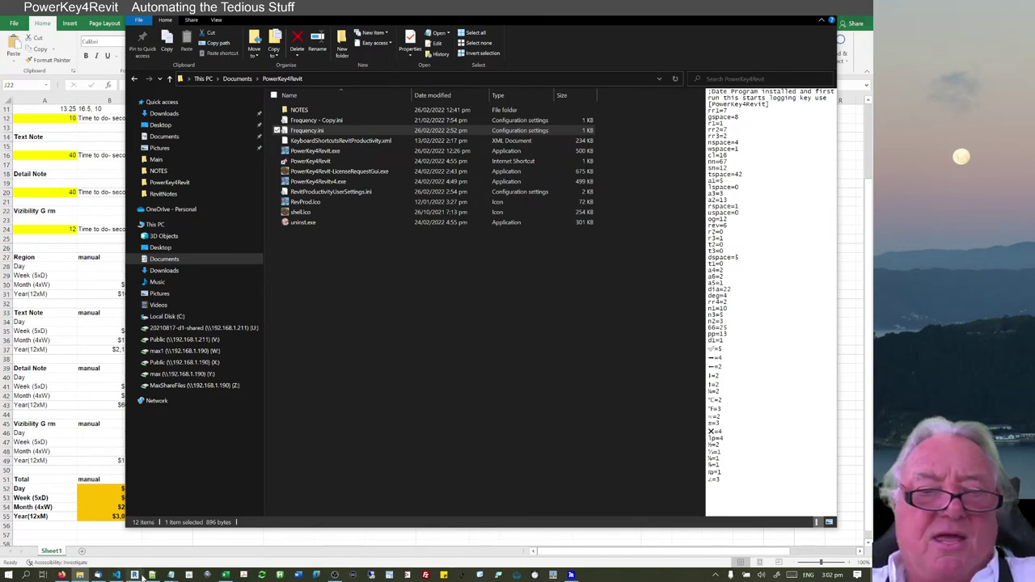
Step: Delete the highlighted block of shortcut counts starting at gspace from Frequency.ini, and undo the deletion
{"action": "mouse_move", "coordinate": [166, 572]}
{"action": "left_click", "coordinate": [195, 530]}
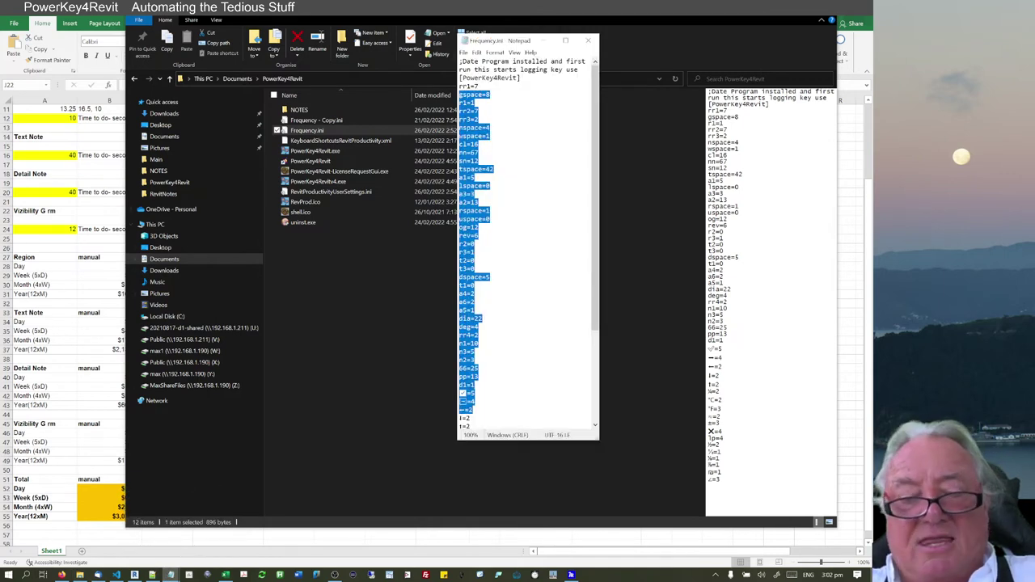
{"action": "key", "text": "Delete"}
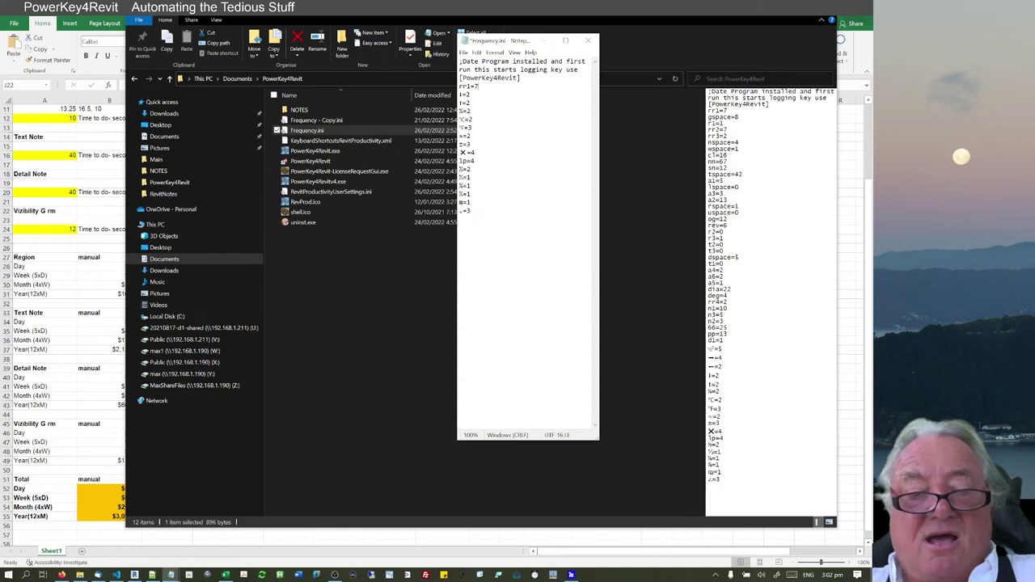
{"action": "key", "text": "ctrl+z"}
{"action": "left_click", "coordinate": [490, 185]}
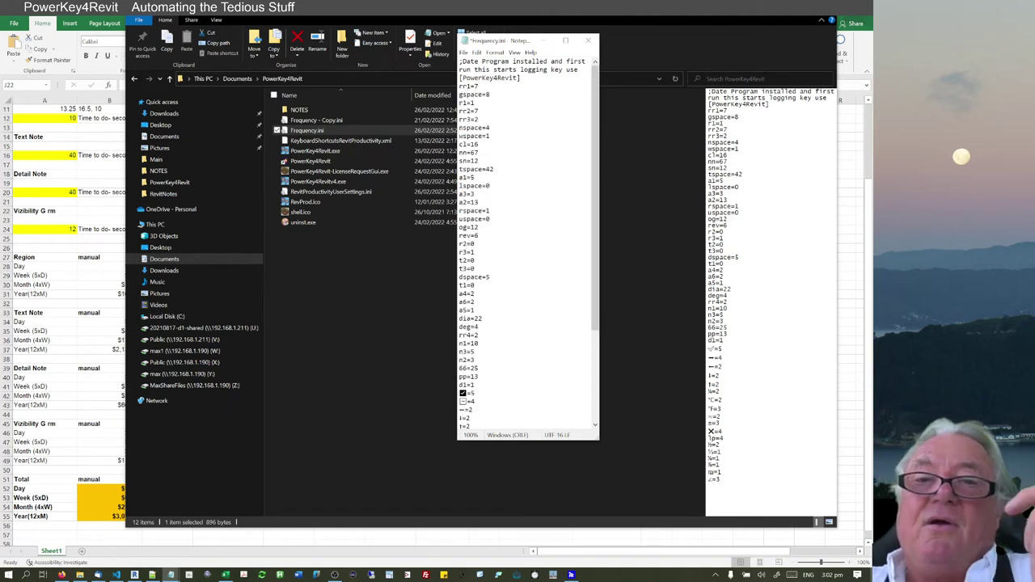
Step: Examine the nn and tspace usage counts and the symbol entries at the end of Frequency.ini
{"action": "double_click", "coordinate": [473, 152]}
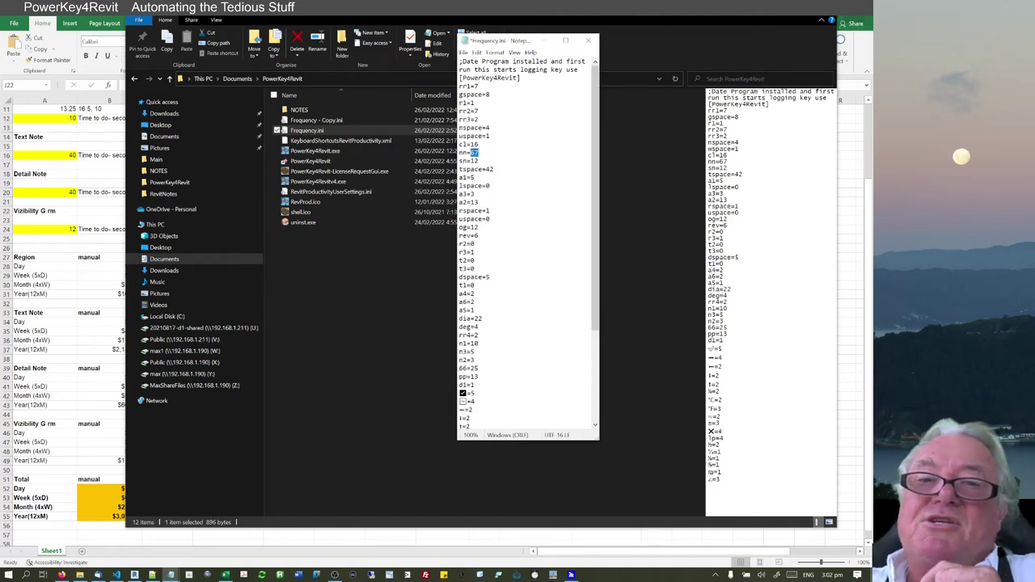
{"action": "left_click", "coordinate": [487, 113]}
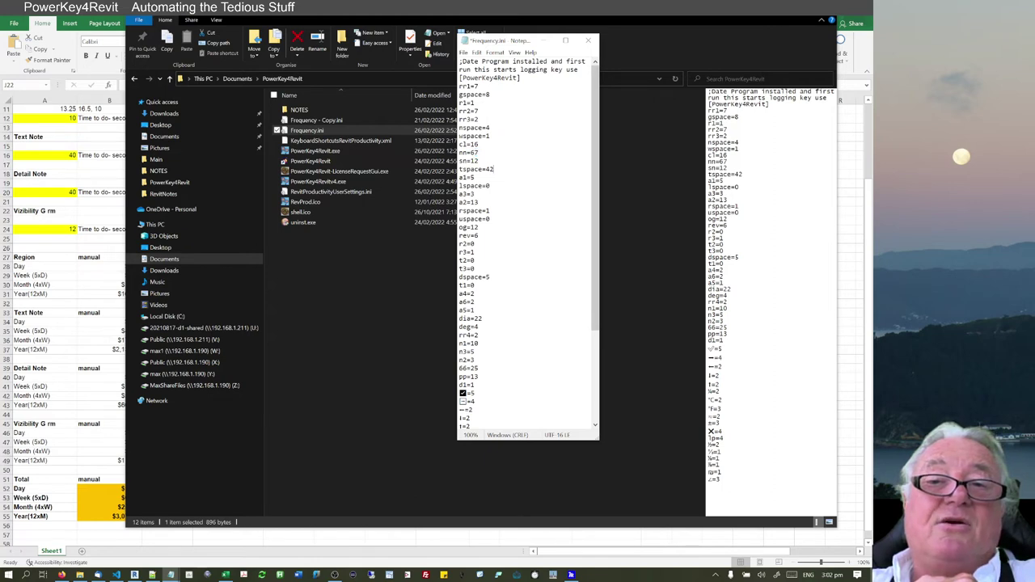
{"action": "double_click", "coordinate": [490, 169]}
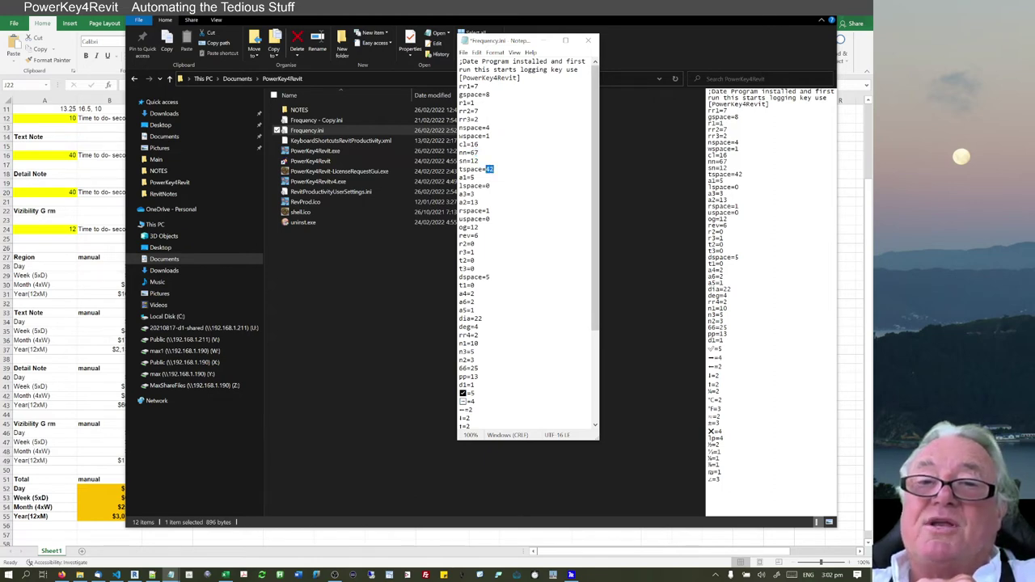
{"action": "left_click_drag", "start_coordinate": [476, 177], "coordinate": [467, 153]}
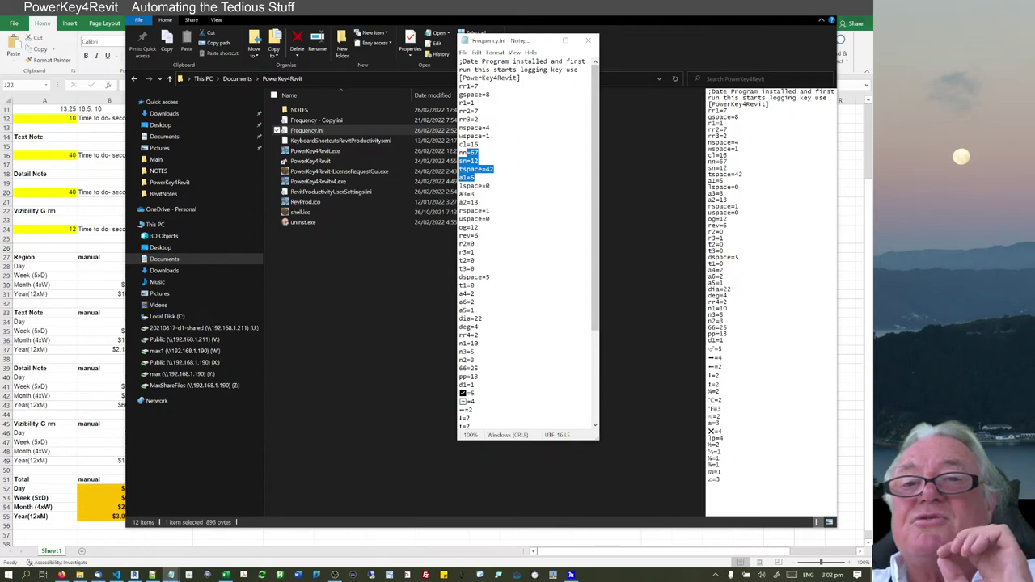
{"action": "scroll", "coordinate": [525, 243], "scroll_direction": "down", "scroll_amount": 5}
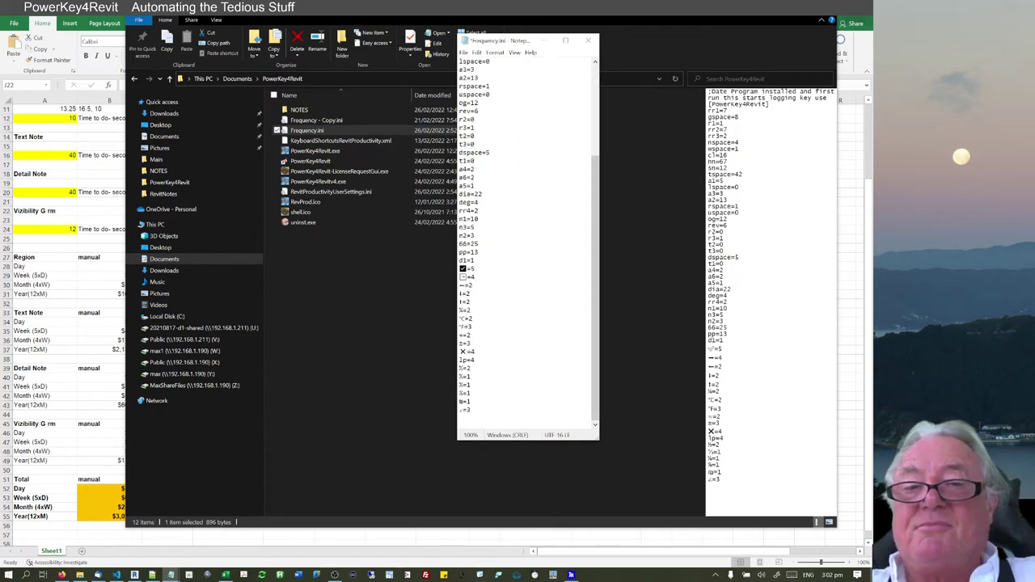
{"action": "left_click_drag", "start_coordinate": [461, 408], "coordinate": [443, 253]}
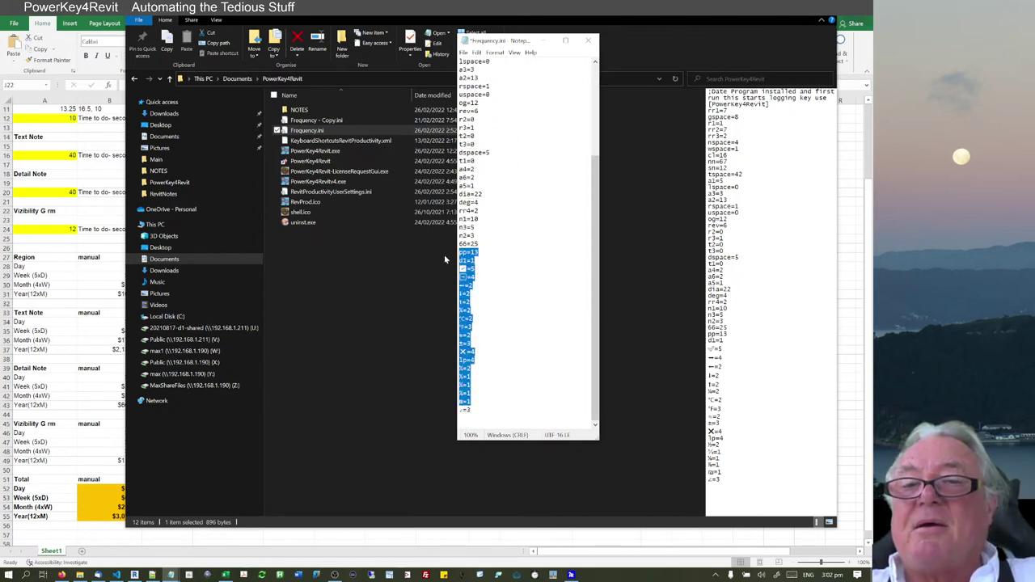
{"action": "left_click", "coordinate": [462, 404]}
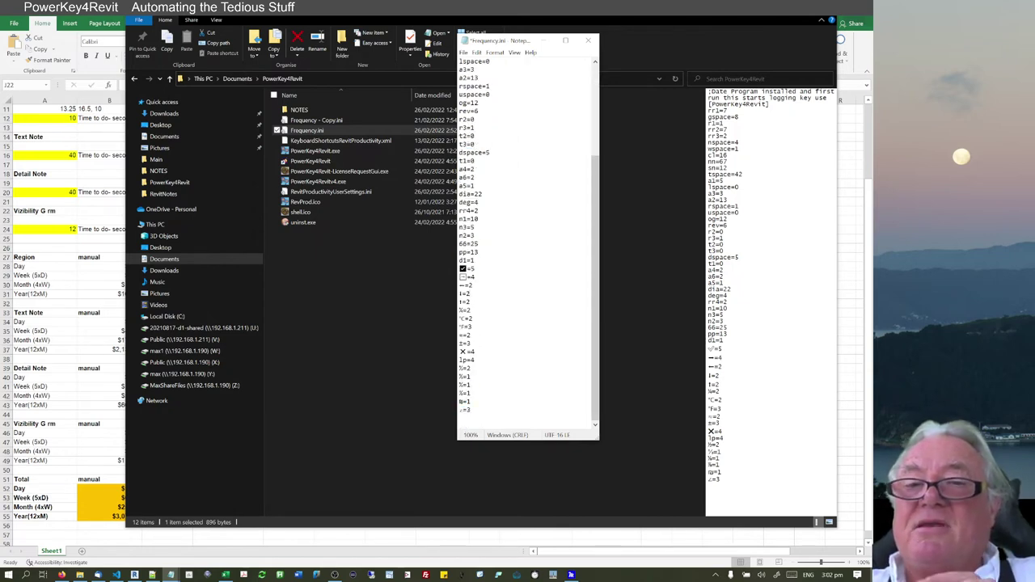
Step: Minimise the Frequency.ini and PowerKey4Revit folder windows, and switch to the Level 1 floor plan in Revit
{"action": "left_click", "coordinate": [543, 41]}
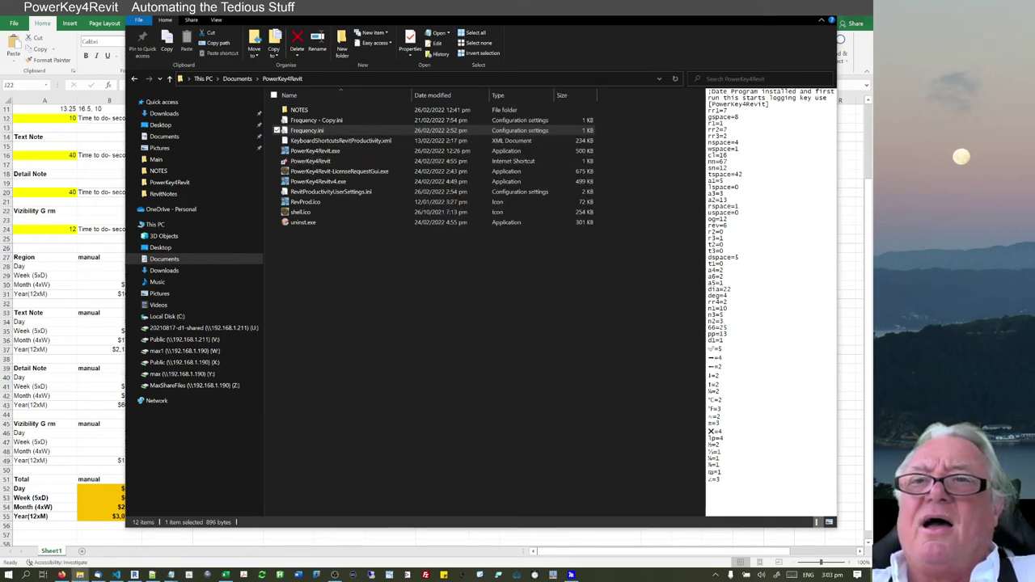
{"action": "left_click", "coordinate": [770, 8]}
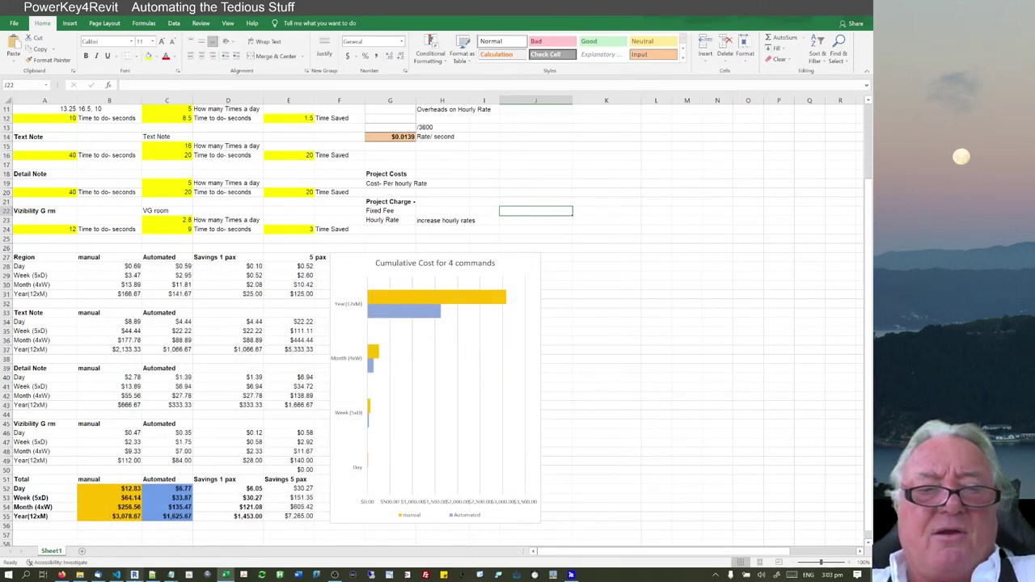
{"action": "mouse_move", "coordinate": [134, 574]}
{"action": "left_click", "coordinate": [133, 526]}
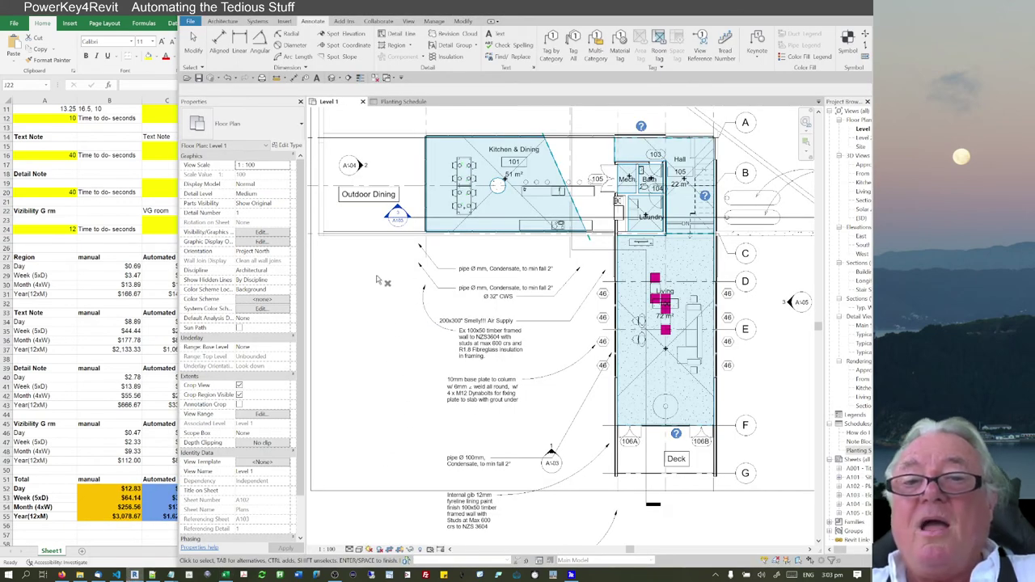
{"action": "key", "text": "Escape"}
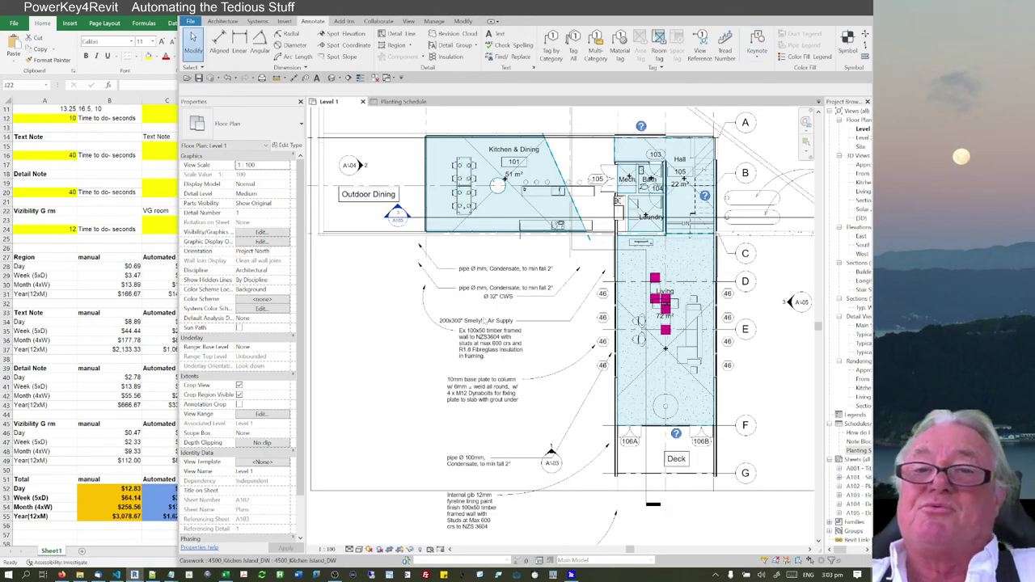
Step: Open the Ex 100x50 timber framed wall text note for editing, review the commands offered including Symbols, and exit the note
{"action": "left_click", "coordinate": [459, 346]}
{"action": "right_click", "coordinate": [477, 336]}
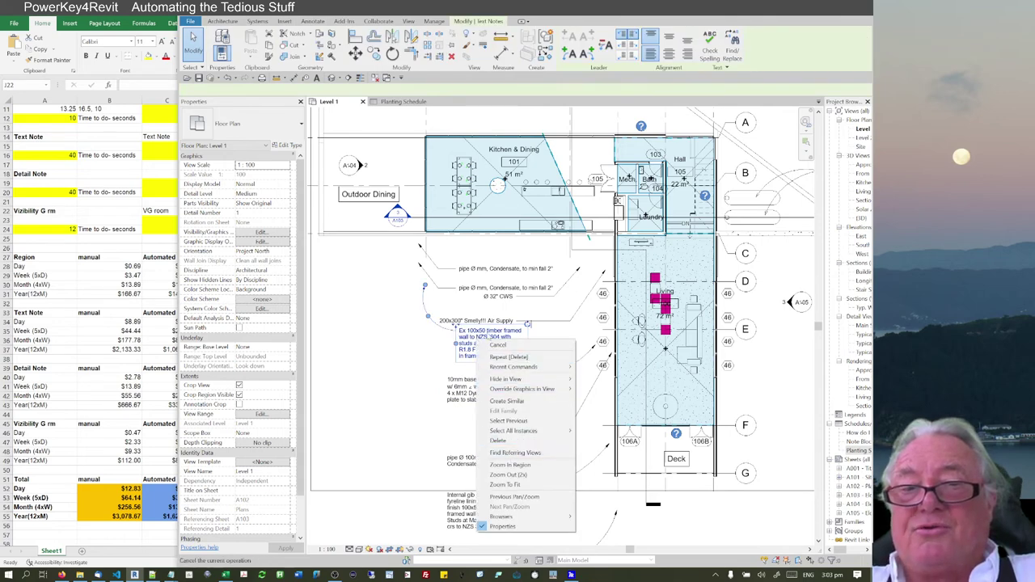
{"action": "left_click", "coordinate": [475, 337]}
{"action": "left_click", "coordinate": [477, 336]}
{"action": "right_click", "coordinate": [479, 335]}
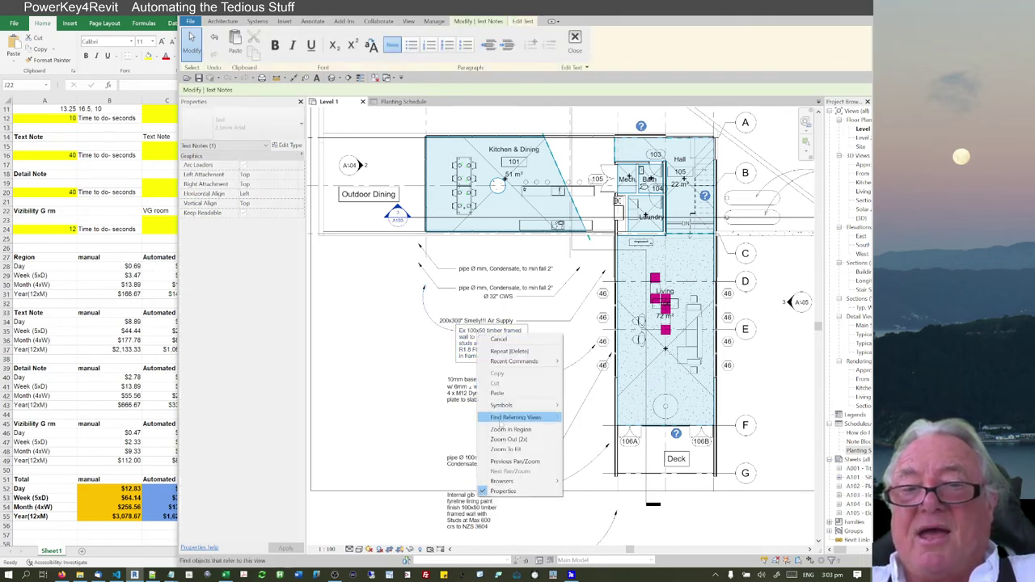
{"action": "mouse_move", "coordinate": [516, 408]}
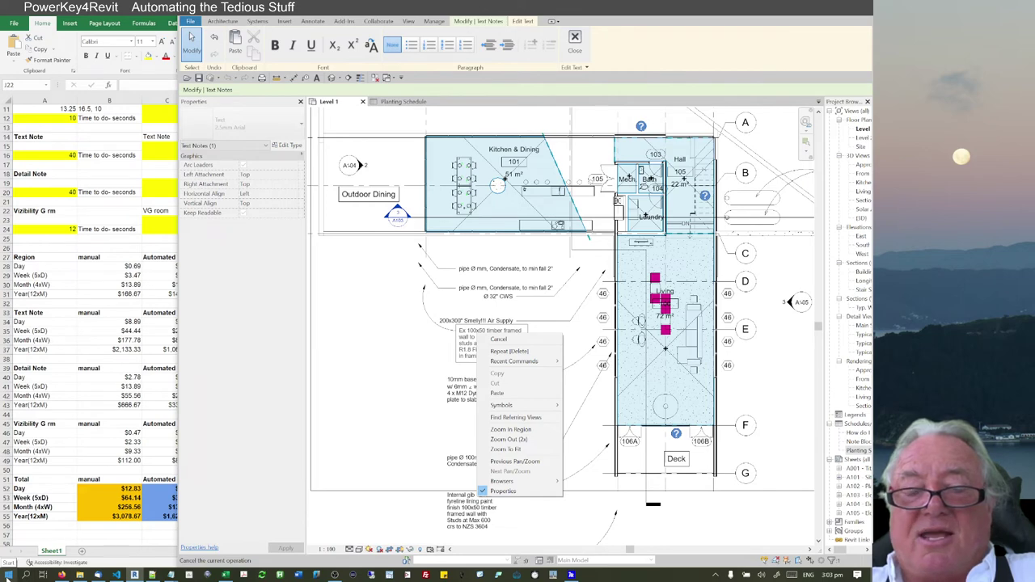
{"action": "left_click", "coordinate": [414, 313]}
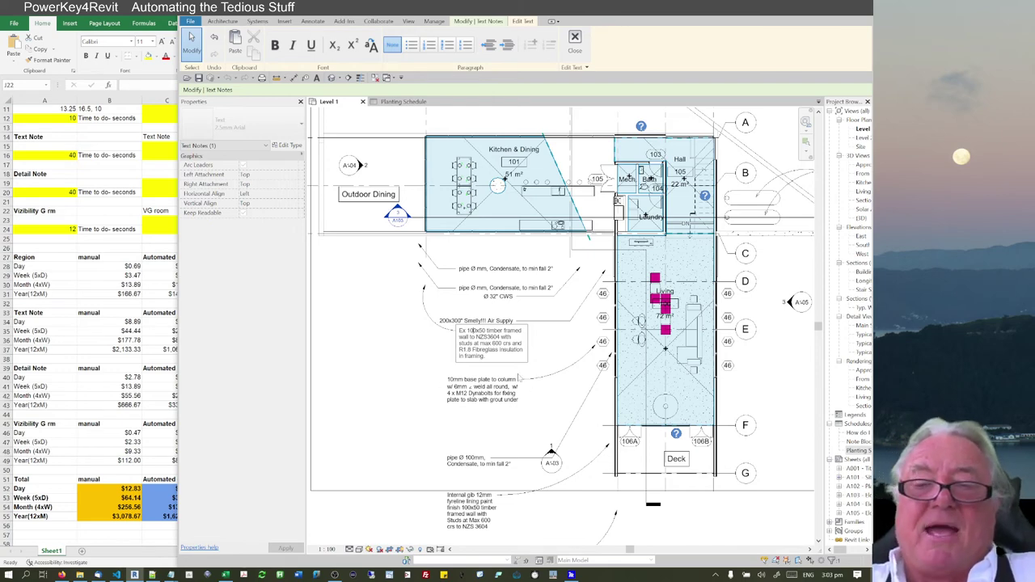
{"action": "left_click", "coordinate": [333, 341]}
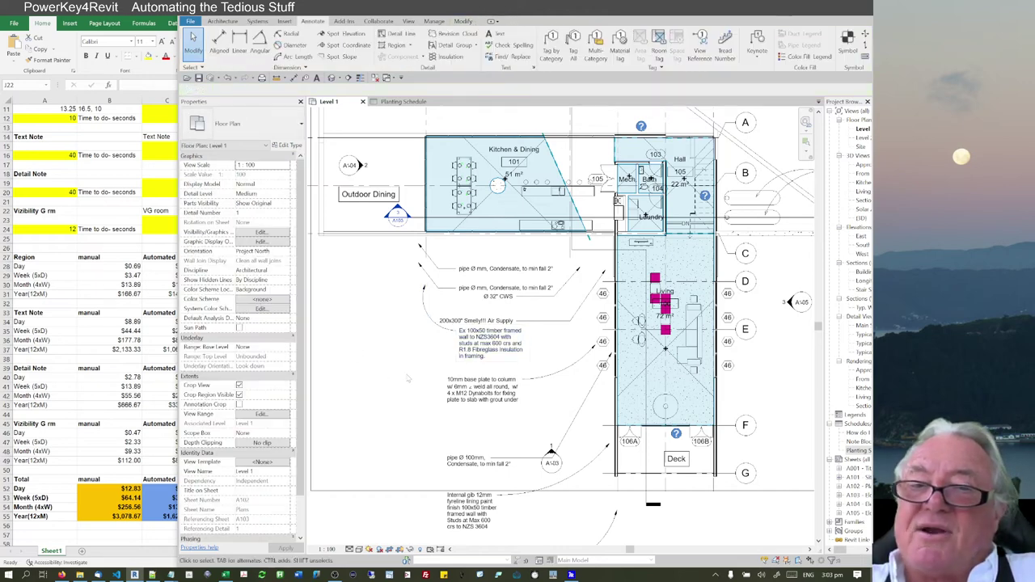
Step: Move the 200x300 Smelly!!! Air Supply note up and narrow it to two lines, left-aligned with the timber framed wall note
{"action": "left_click", "coordinate": [462, 322]}
{"action": "mouse_move", "coordinate": [436, 315]}
{"action": "left_mouse_down"}
{"action": "mouse_move", "coordinate": [453, 324]}
{"action": "mouse_move", "coordinate": [433, 291]}
{"action": "mouse_move", "coordinate": [436, 309]}
{"action": "left_mouse_up"}
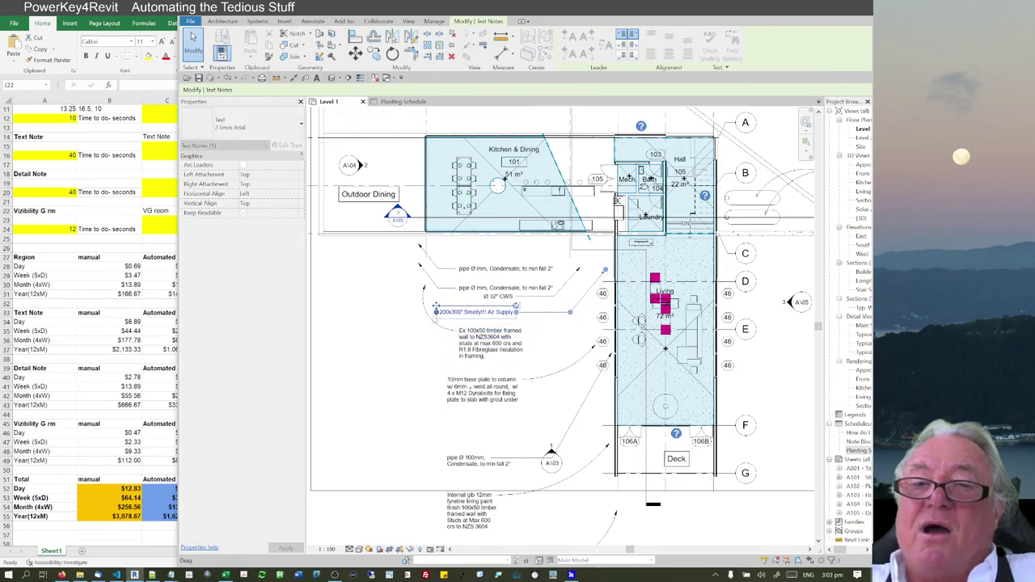
{"action": "left_click", "coordinate": [406, 330]}
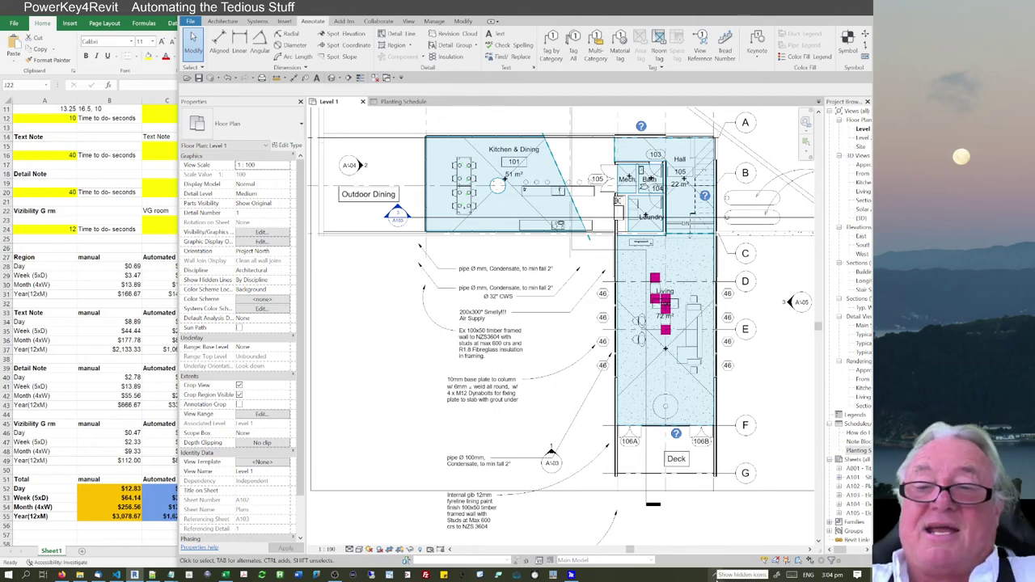
Step: Check the days left on the PowerKey4Revit trial license from its system tray app, and close the message
{"action": "left_click", "coordinate": [717, 575]}
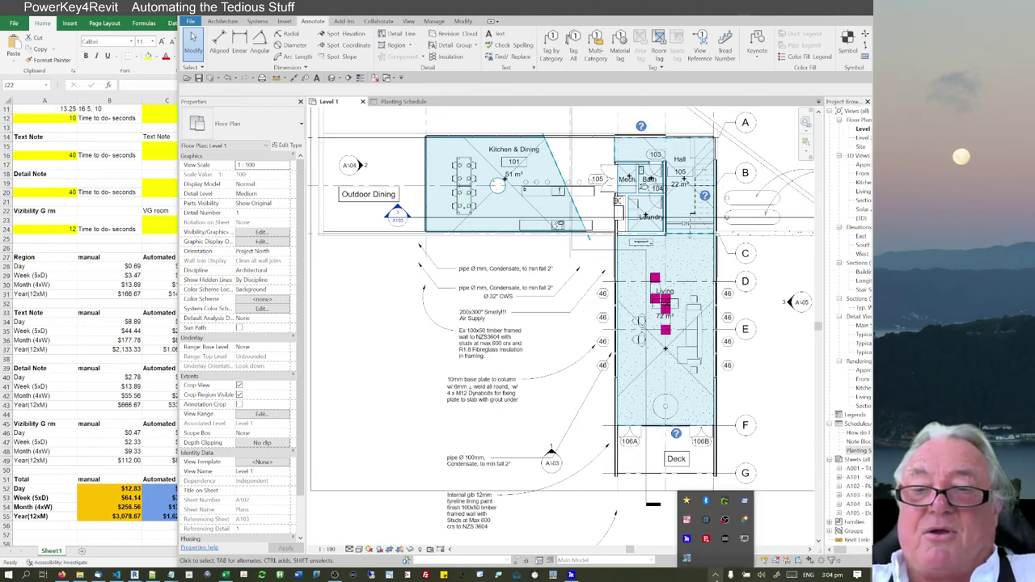
{"action": "right_click", "coordinate": [691, 558]}
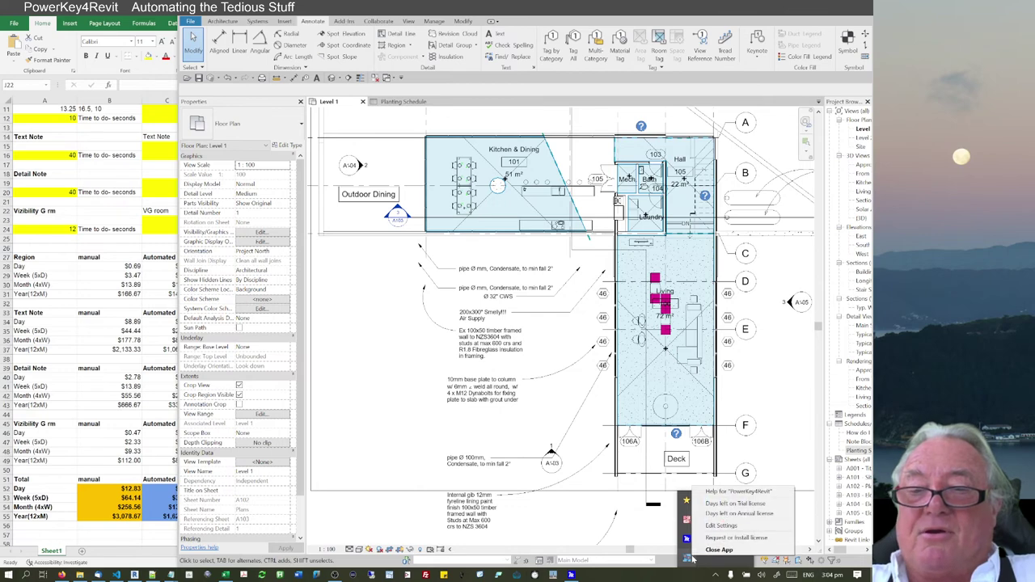
{"action": "left_click", "coordinate": [746, 504]}
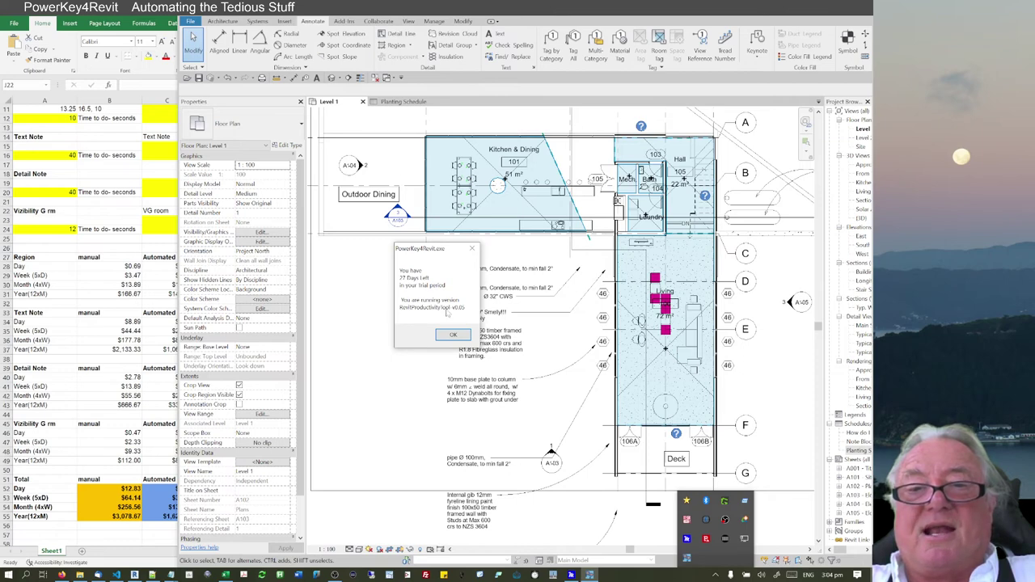
{"action": "left_click", "coordinate": [472, 249]}
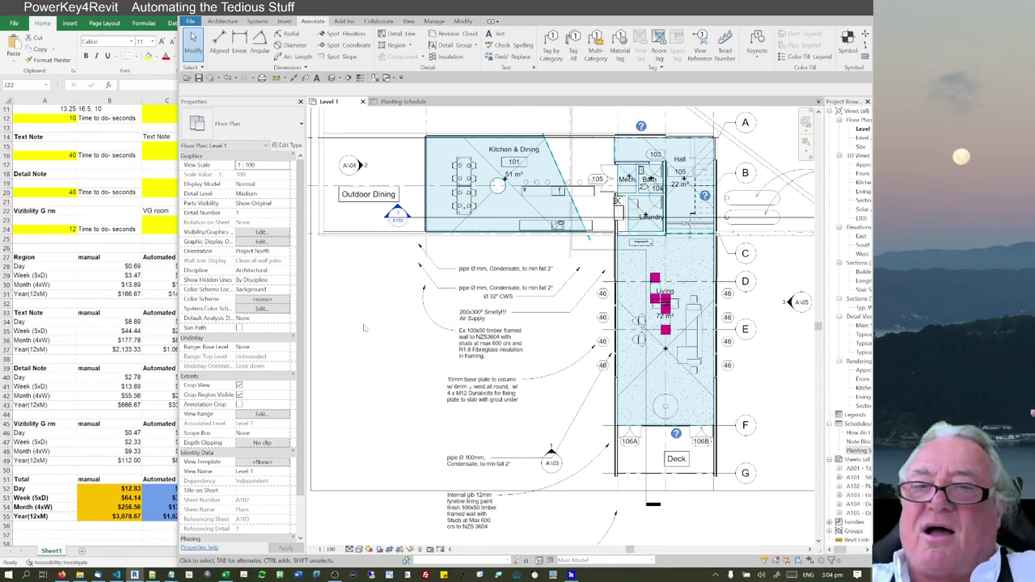
Step: Move the Ex 100x50 timber framed wall note and the 200x300 Smelly!!! Air Supply note left to align with the 10mm base plate note
{"action": "left_click", "coordinate": [462, 355]}
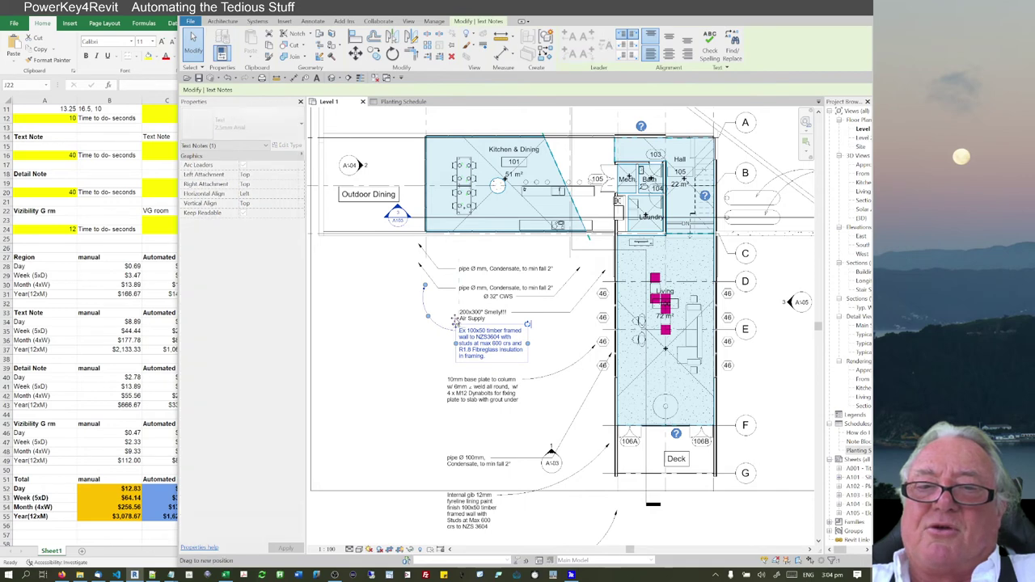
{"action": "left_click", "coordinate": [396, 360]}
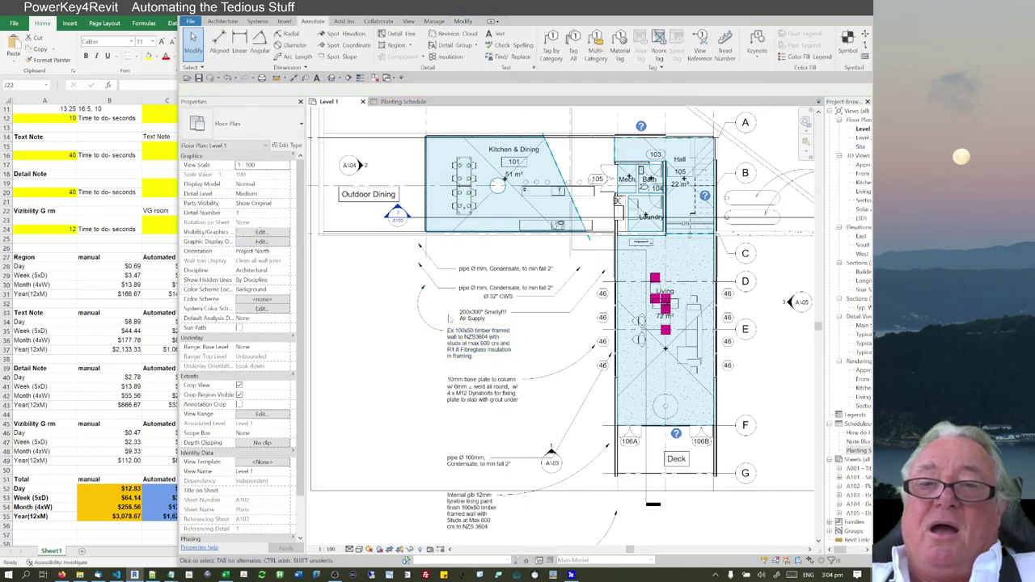
{"action": "left_click", "coordinate": [456, 312]}
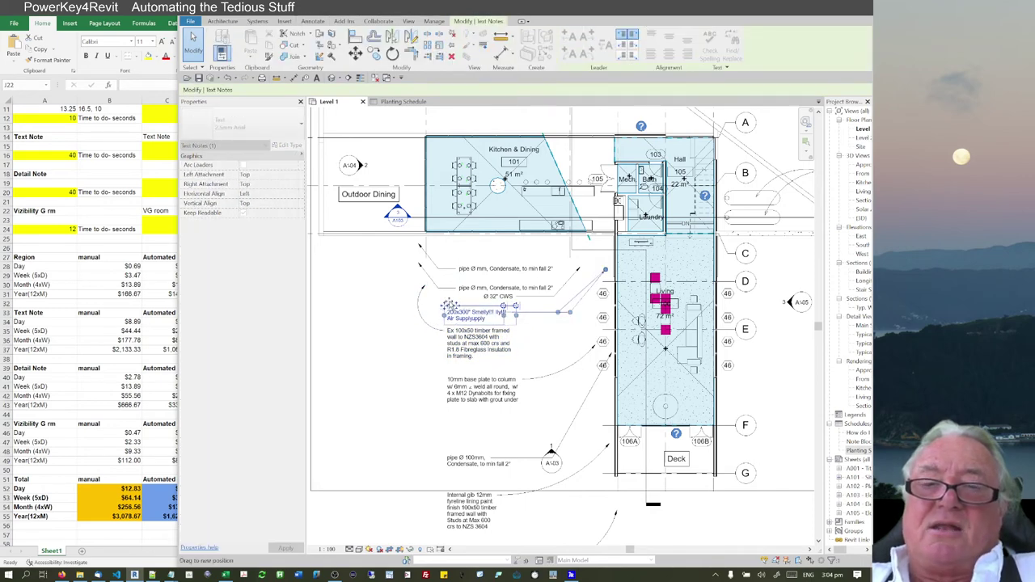
{"action": "left_click", "coordinate": [396, 343]}
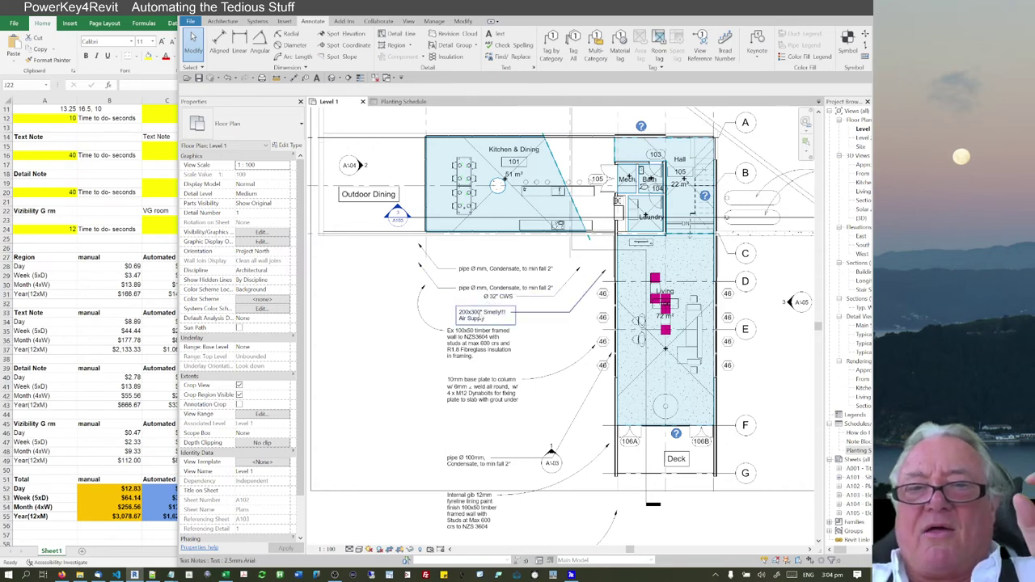
{"action": "left_click", "coordinate": [455, 308]}
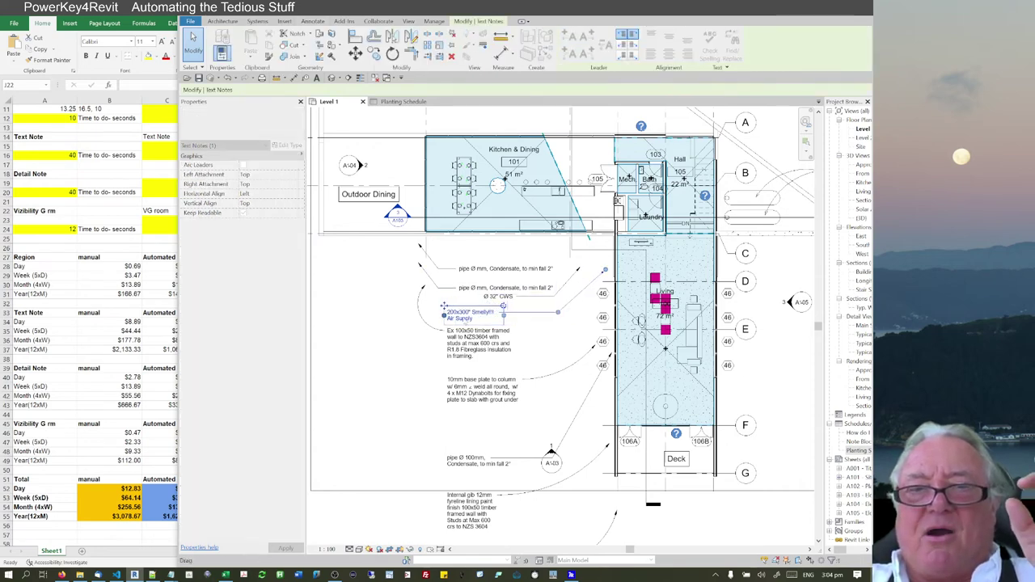
{"action": "left_click", "coordinate": [382, 342]}
Step: Move the Ø 32" CWS note left to align with the Air Supply note below it
{"action": "left_click", "coordinate": [479, 291]}
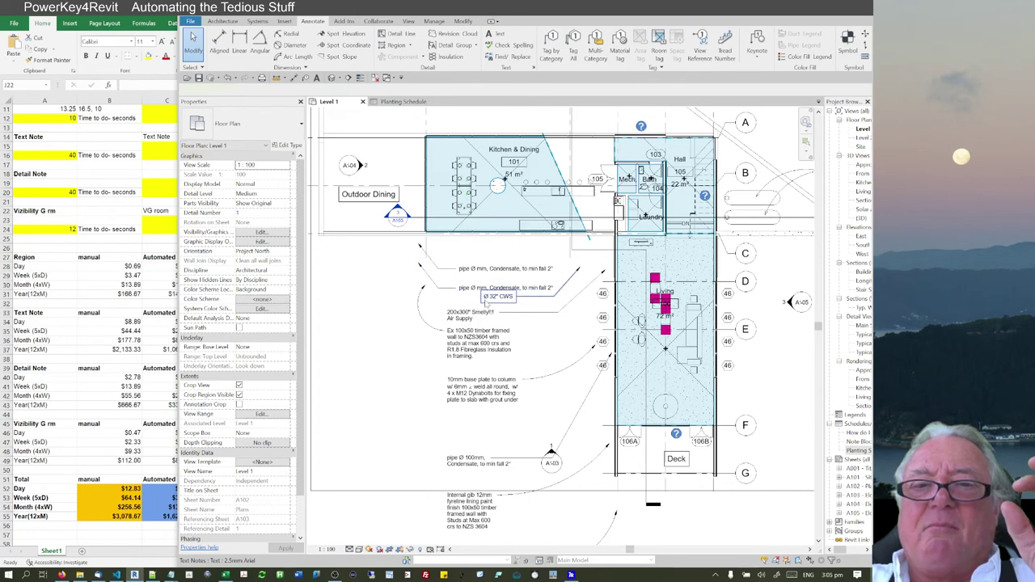
{"action": "left_click_drag", "start_coordinate": [479, 291], "coordinate": [444, 293]}
{"action": "left_click", "coordinate": [388, 330]}
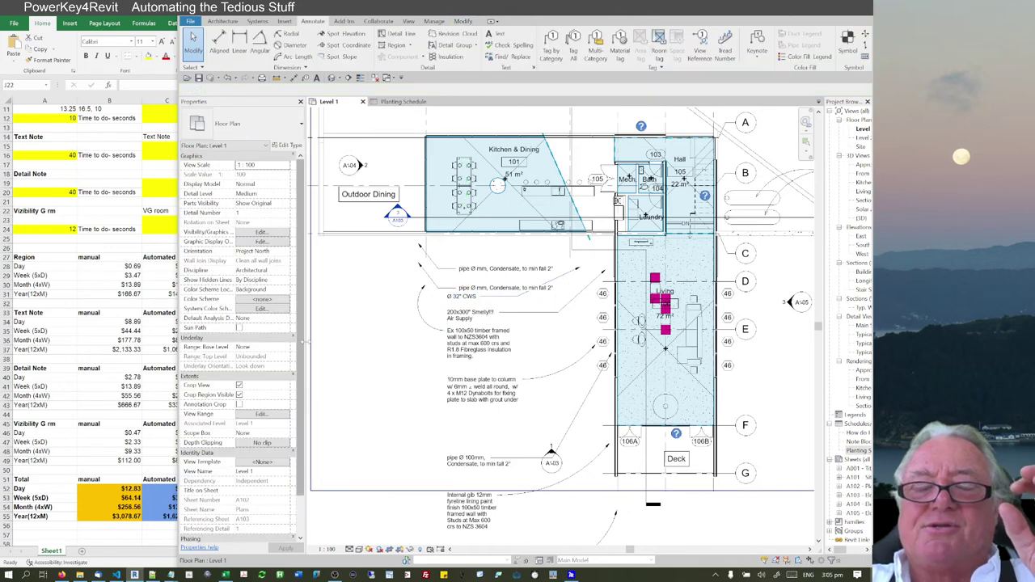
Step: Switch to the Excel workbook and review the hourly rate inputs and the Cumulative Cost for 4 commands chart
{"action": "left_click", "coordinate": [129, 299]}
{"action": "left_click", "coordinate": [596, 287]}
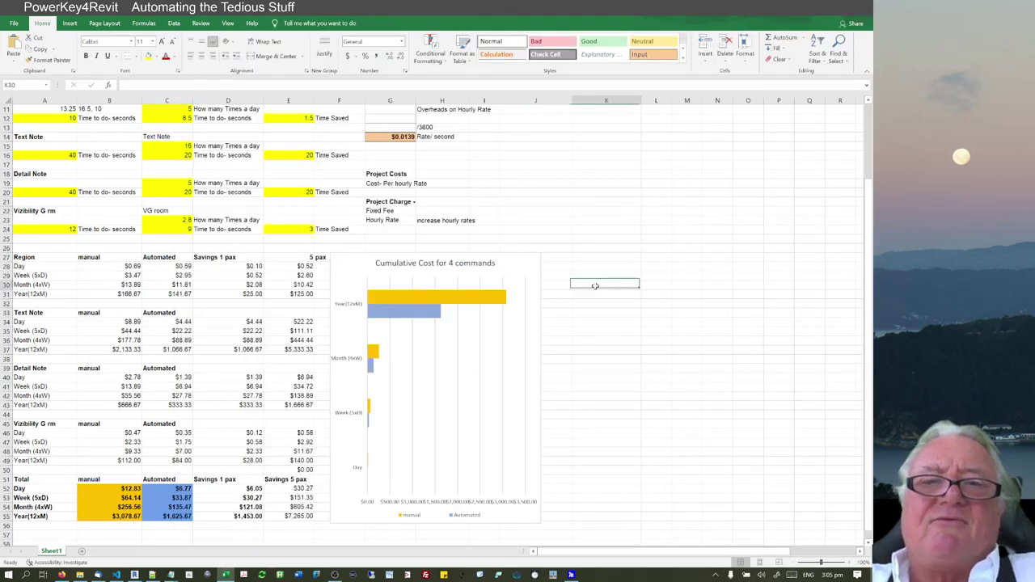
{"action": "left_click", "coordinate": [426, 209]}
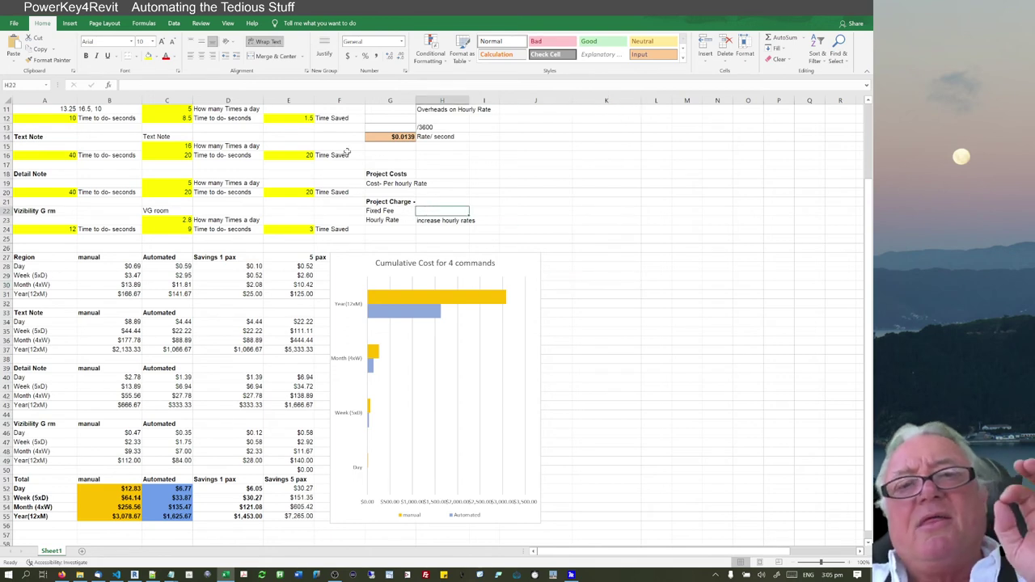
{"action": "left_click", "coordinate": [340, 138]}
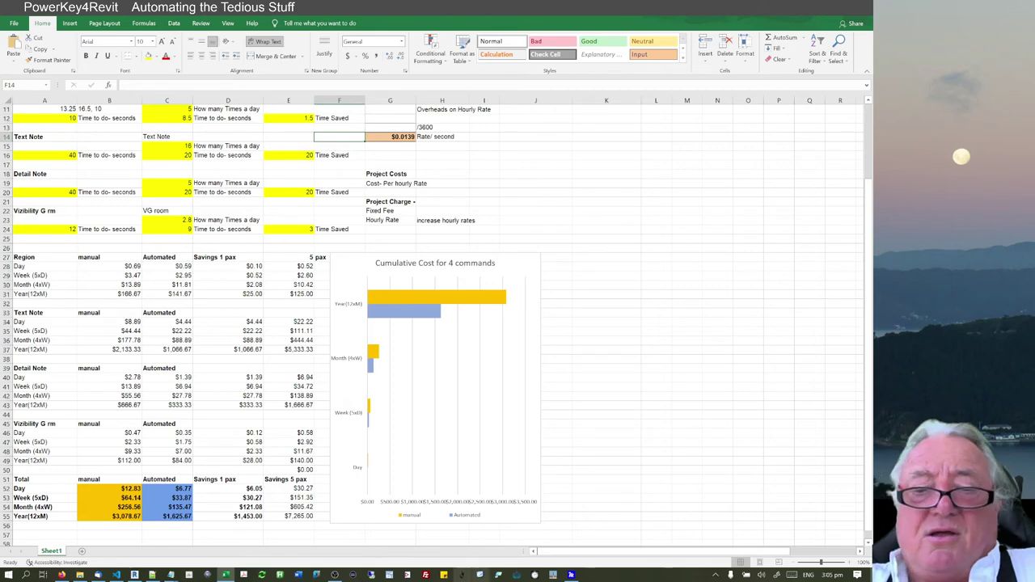
Step: Find the PowerKey4Revit folder among the installed Windows apps, view its entries, and return to the worksheet
{"action": "left_click", "coordinate": [8, 574]}
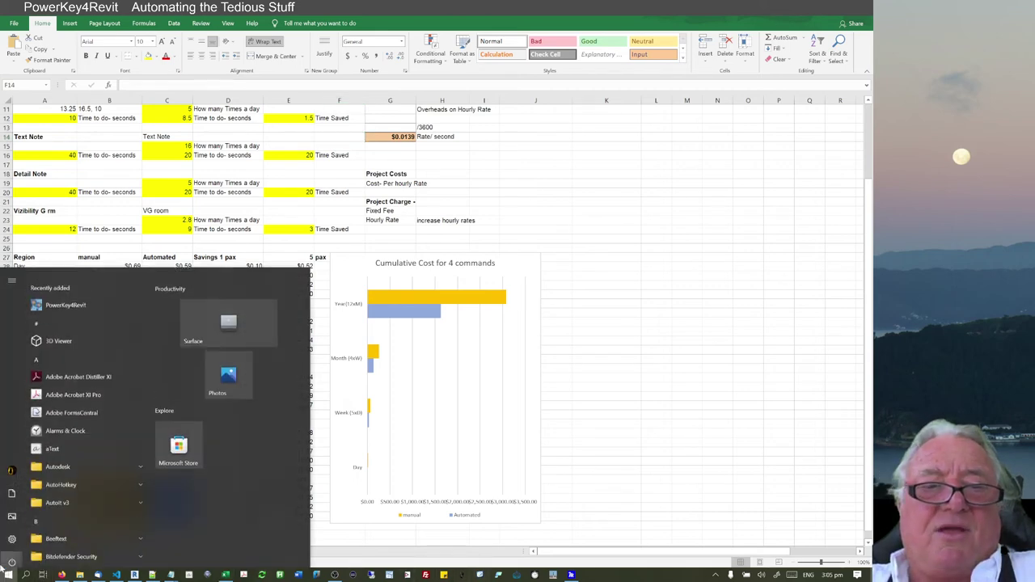
{"action": "scroll", "coordinate": [75, 398], "scroll_direction": "down", "scroll_amount": 5}
{"action": "scroll", "coordinate": [74, 397], "scroll_direction": "down", "scroll_amount": 15}
{"action": "scroll", "coordinate": [69, 388], "scroll_direction": "up", "scroll_amount": 6}
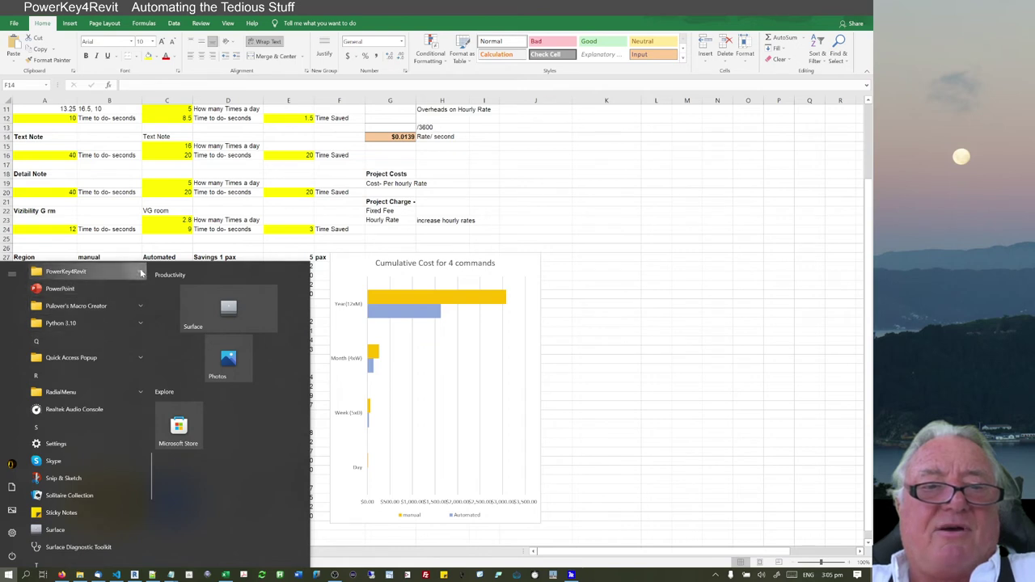
{"action": "left_click", "coordinate": [69, 271]}
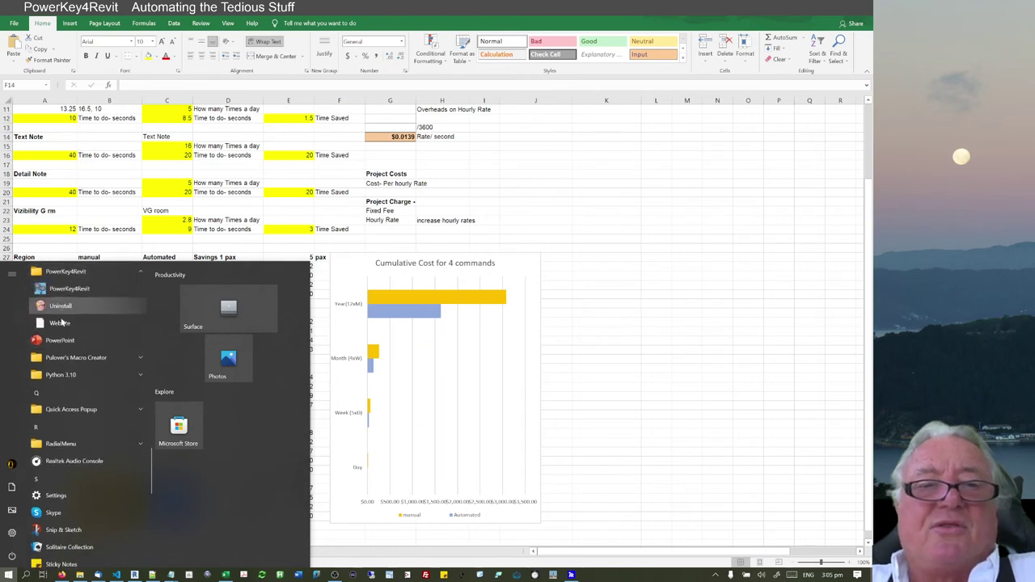
{"action": "left_click", "coordinate": [603, 260]}
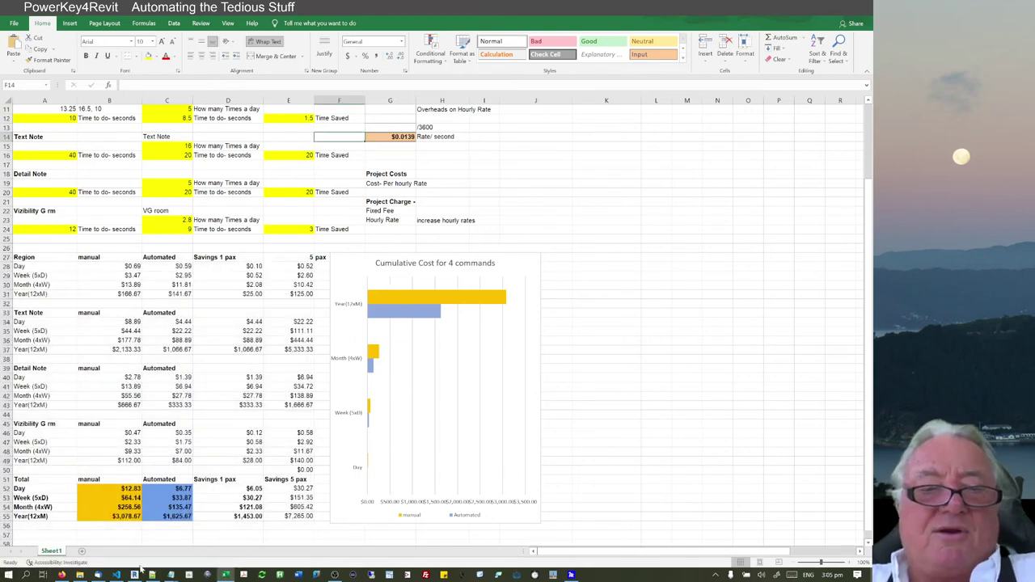
Step: Switch to the PowerKeys4Revit Keys & Usage page in the browser, collapse the nn entry, and read the sn Schedule Note from file entry
{"action": "left_click", "coordinate": [134, 574]}
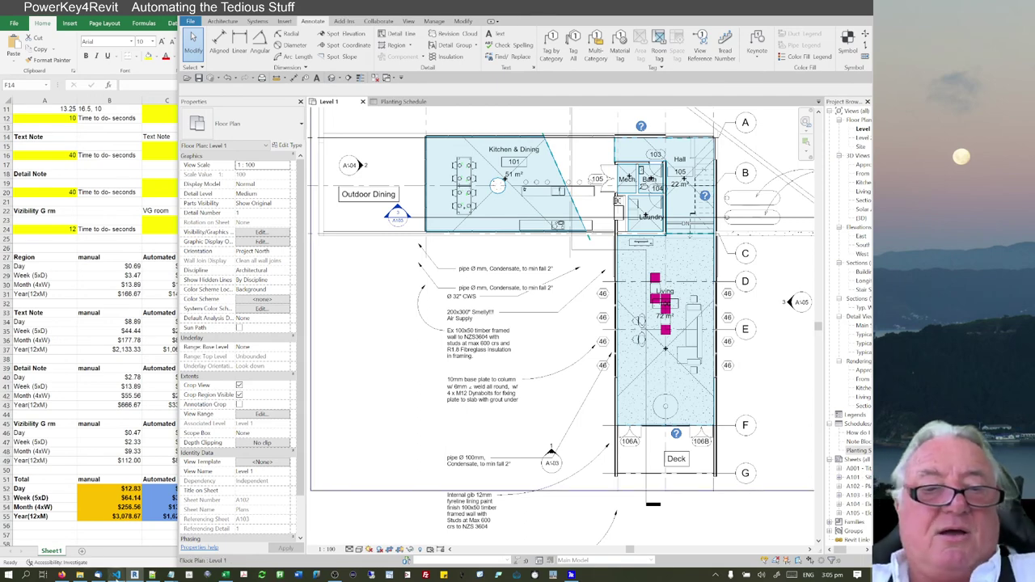
{"action": "left_click", "coordinate": [62, 574]}
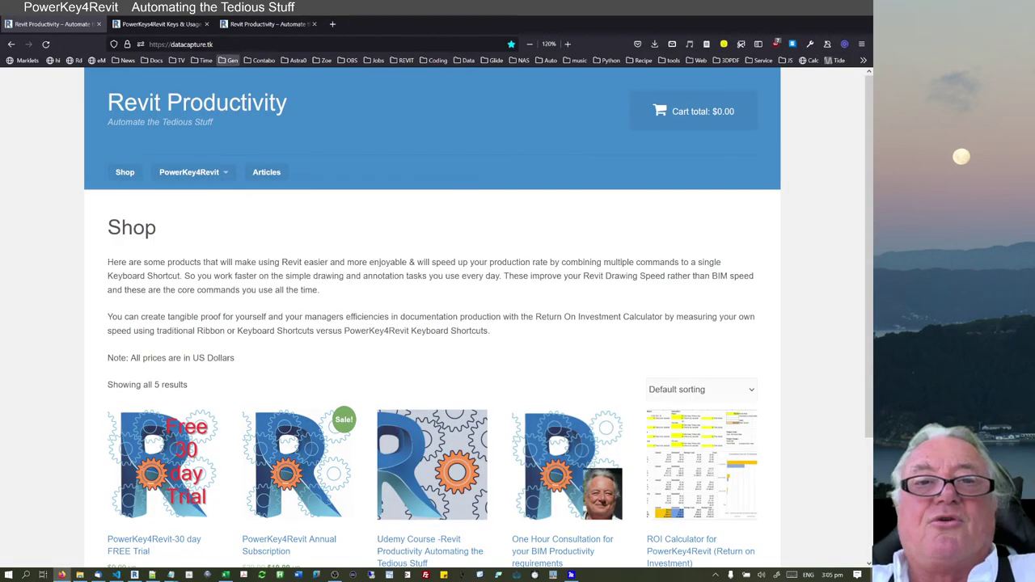
{"action": "key", "text": "ctrl+Tab"}
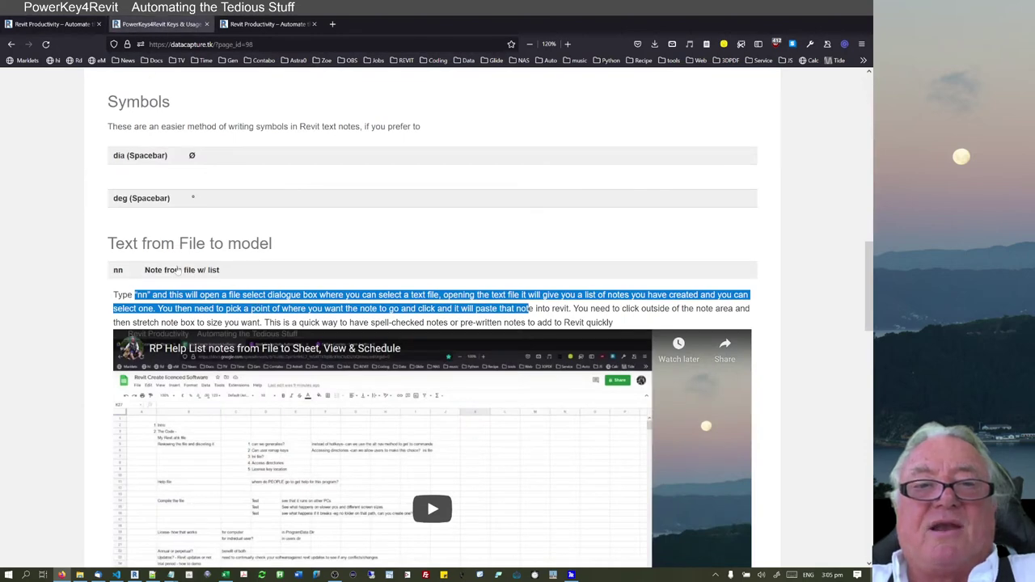
{"action": "left_click", "coordinate": [174, 270]}
{"action": "left_click", "coordinate": [165, 343]}
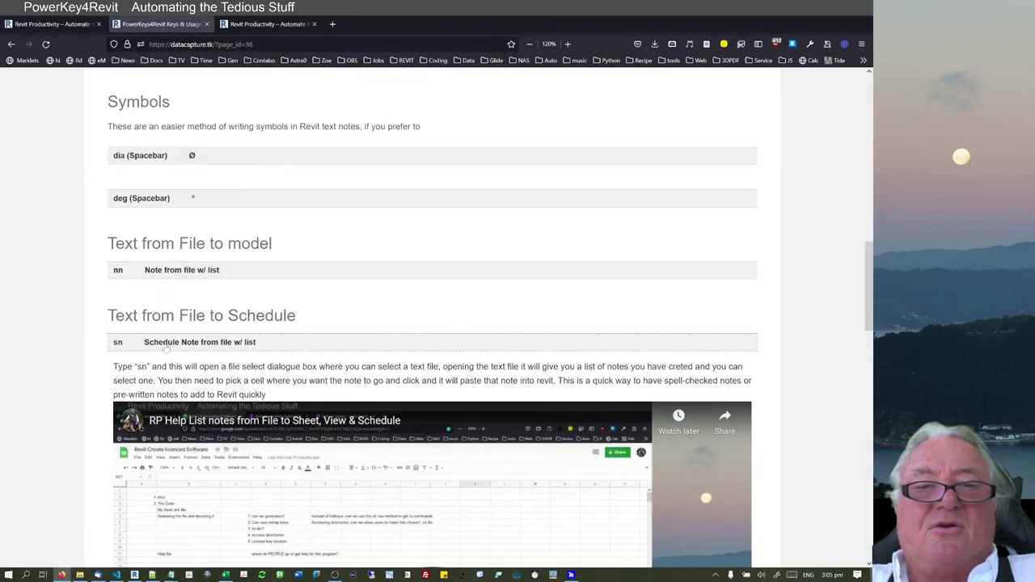
{"action": "left_click", "coordinate": [165, 343]}
Step: Review the Text Box Arrows shortcuts, including a1, and return to the Symbols section of the page
{"action": "left_click_drag", "start_coordinate": [865, 325], "coordinate": [853, 394]}
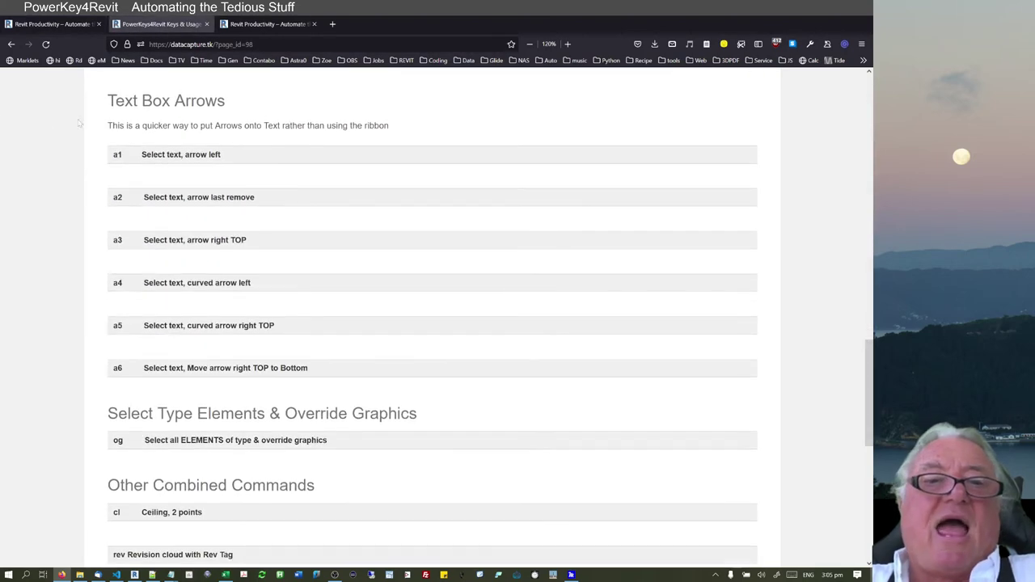
{"action": "left_click", "coordinate": [158, 160]}
{"action": "left_click", "coordinate": [158, 159]}
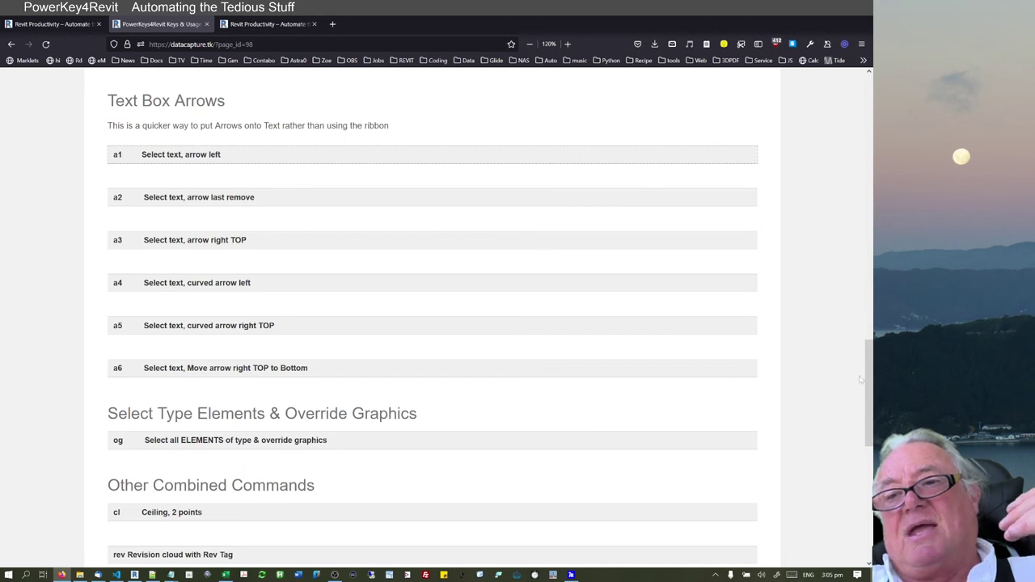
{"action": "scroll", "coordinate": [861, 380], "scroll_direction": "up", "scroll_amount": 4}
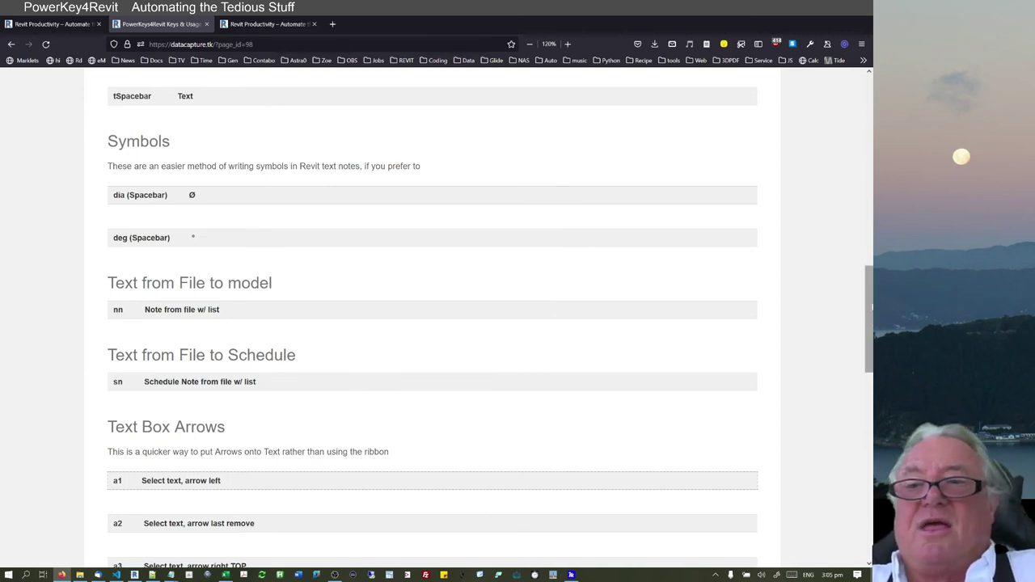
{"action": "scroll", "coordinate": [868, 306], "scroll_direction": "up", "scroll_amount": 3}
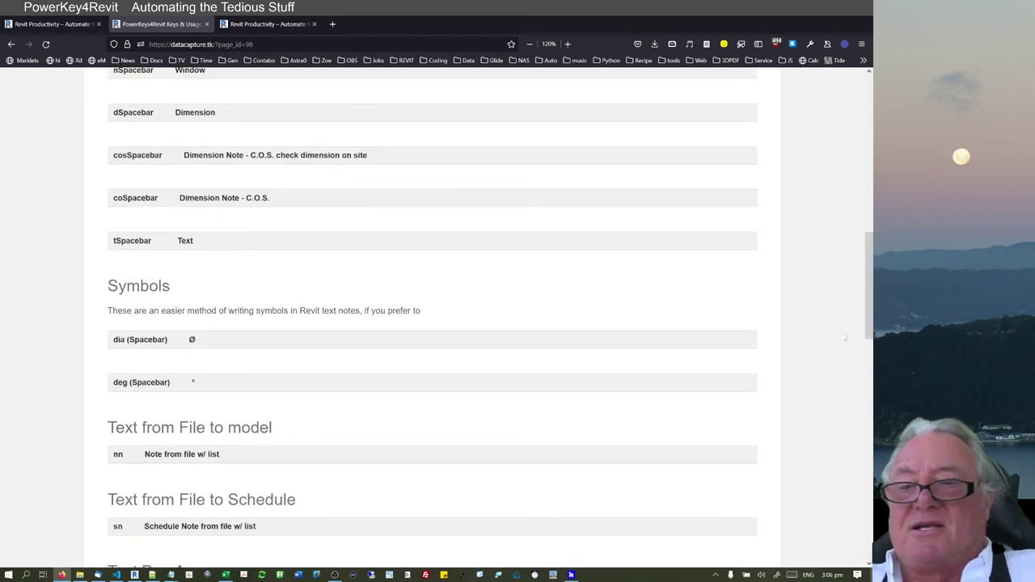
Step: Check for PowerKey4Revit in the system tray, launch it from the installed apps, and dismiss the trial period notice
{"action": "left_click", "coordinate": [715, 576]}
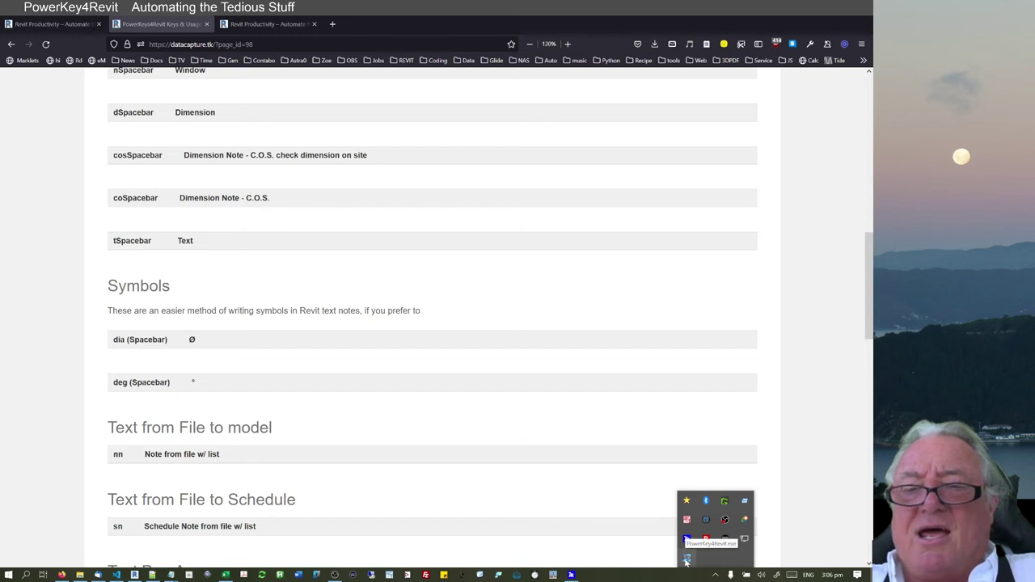
{"action": "left_click", "coordinate": [686, 558]}
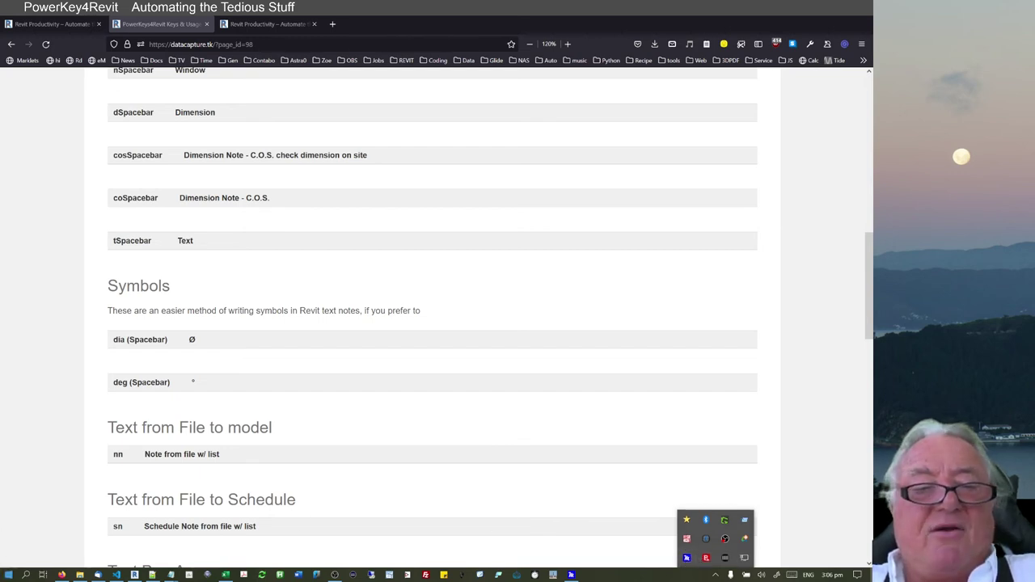
{"action": "left_click", "coordinate": [8, 575]}
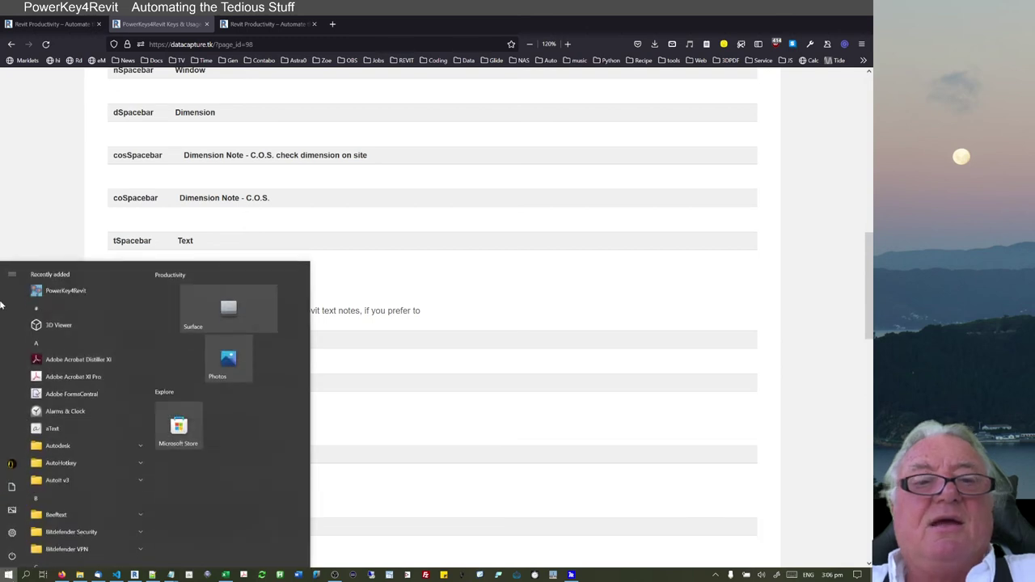
{"action": "left_click", "coordinate": [65, 290]}
{"action": "left_click", "coordinate": [466, 340]}
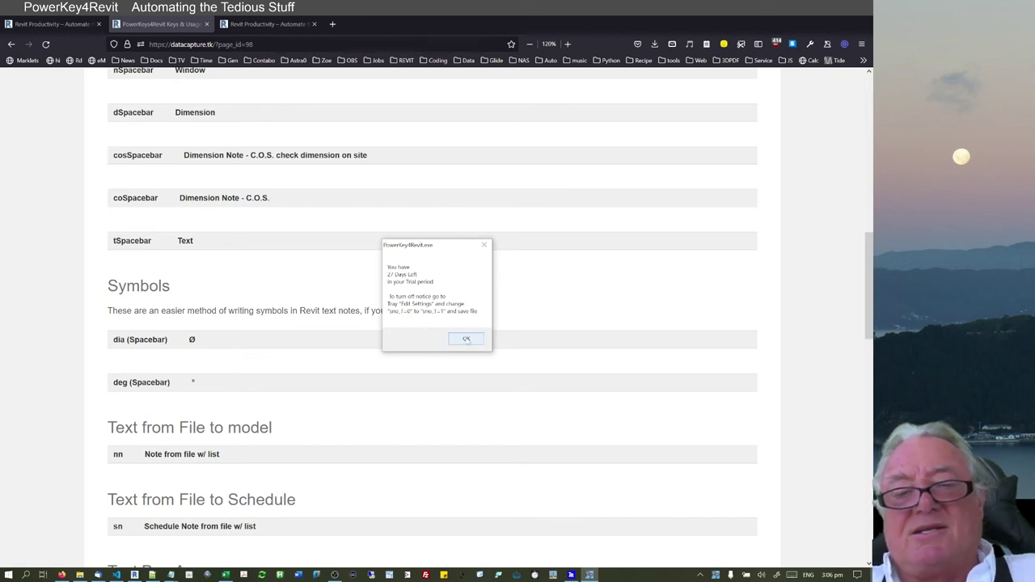
{"action": "left_click", "coordinate": [466, 340]}
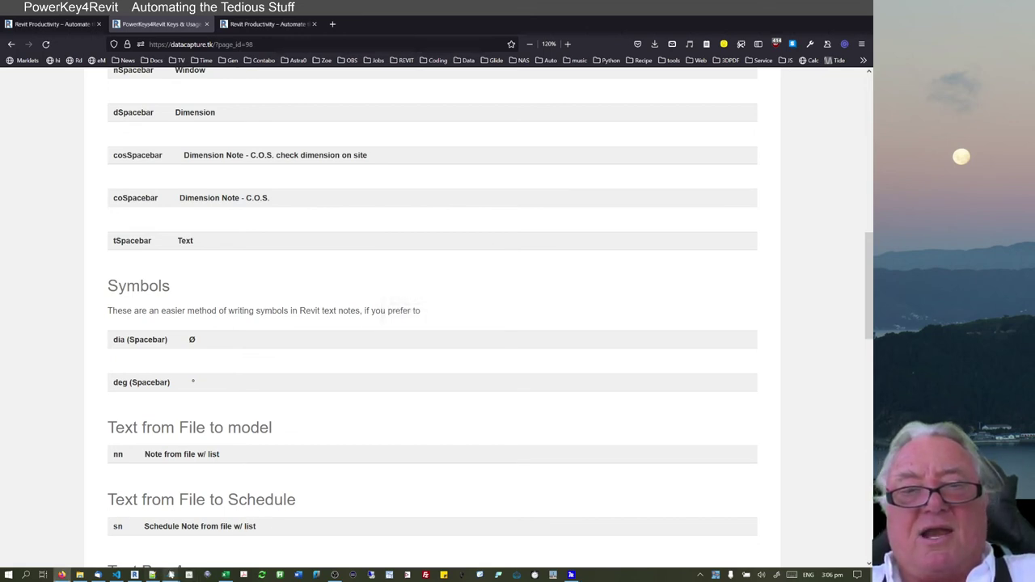
Step: View the PowerKey4Revit user settings file in Notepad, including its duct and pipe system keys, and close it
{"action": "mouse_move", "coordinate": [171, 575]}
{"action": "left_click", "coordinate": [180, 527]}
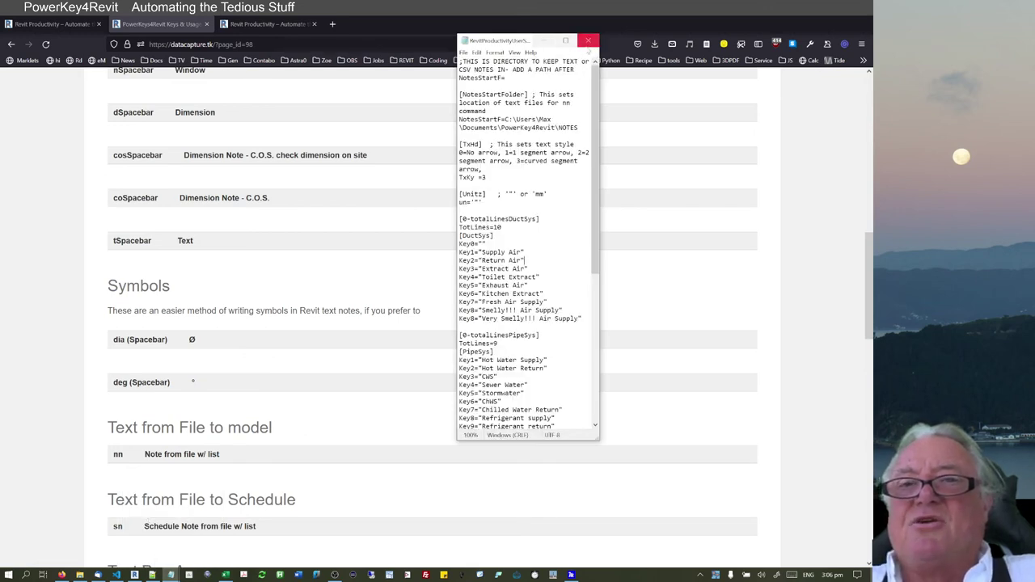
{"action": "left_click", "coordinate": [588, 42]}
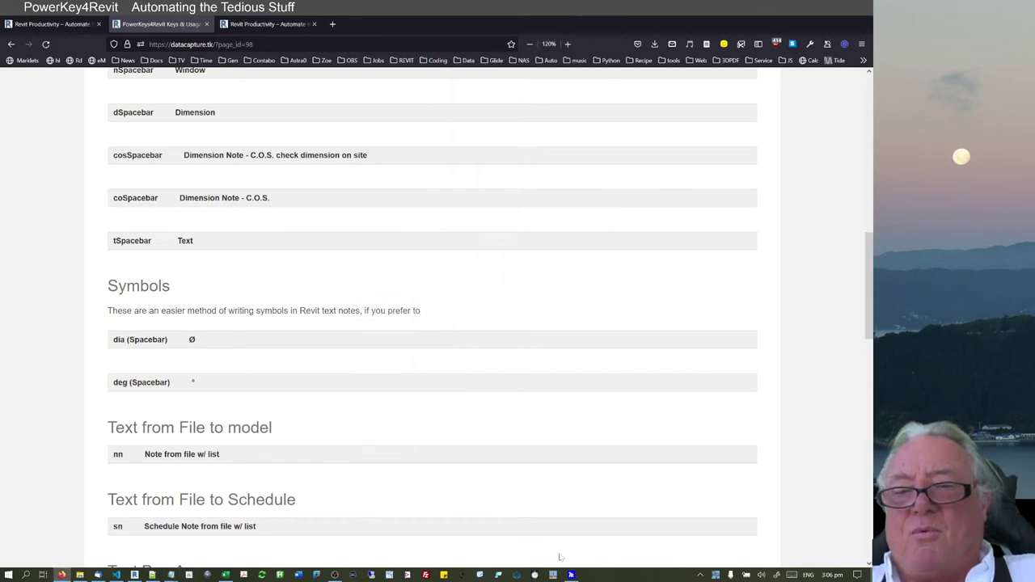
Step: Check the days left on the trial license from the PowerKey4Revit tray app, and dismiss the message
{"action": "right_click", "coordinate": [715, 575]}
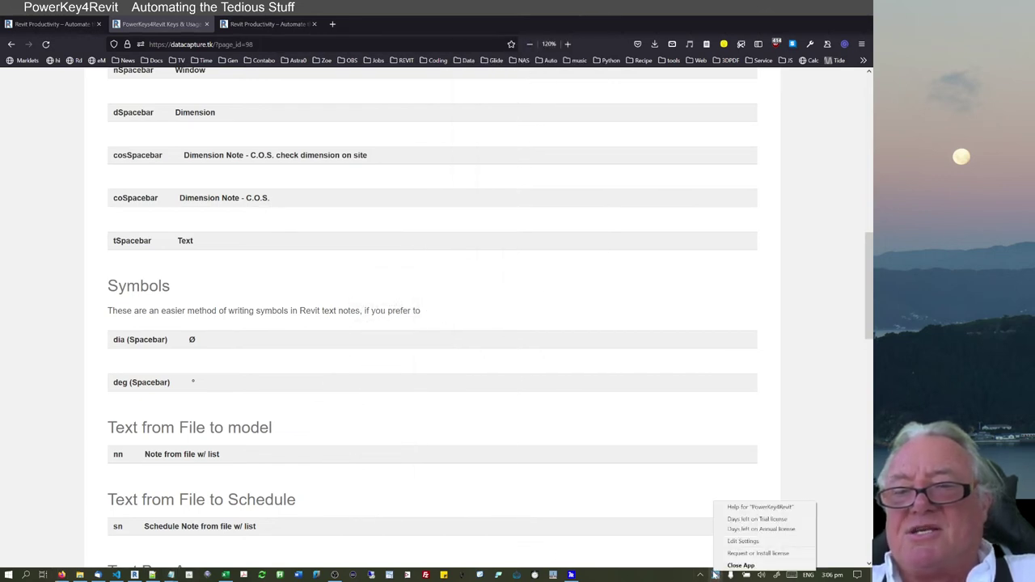
{"action": "left_click", "coordinate": [753, 519]}
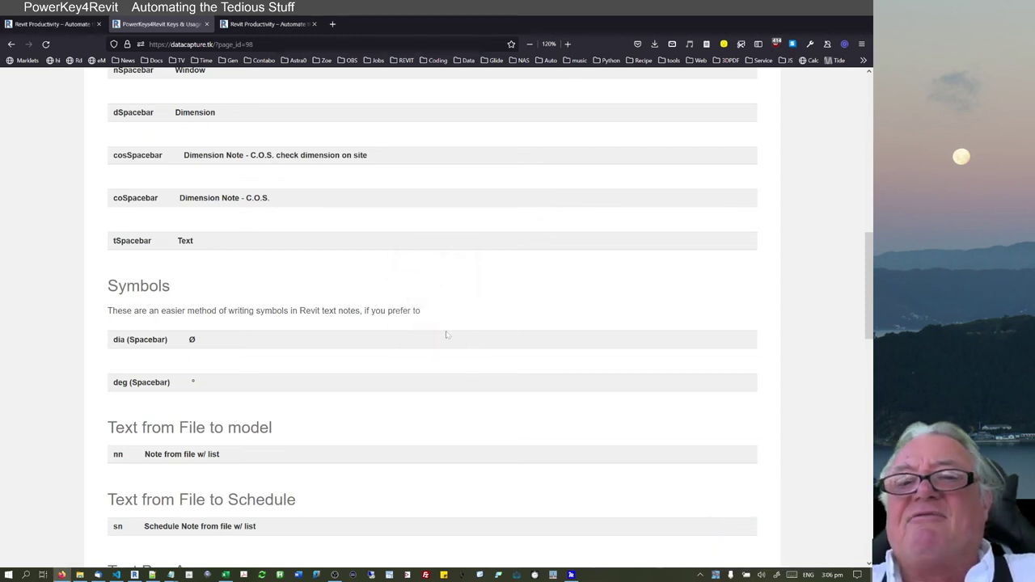
{"action": "left_click", "coordinate": [453, 336]}
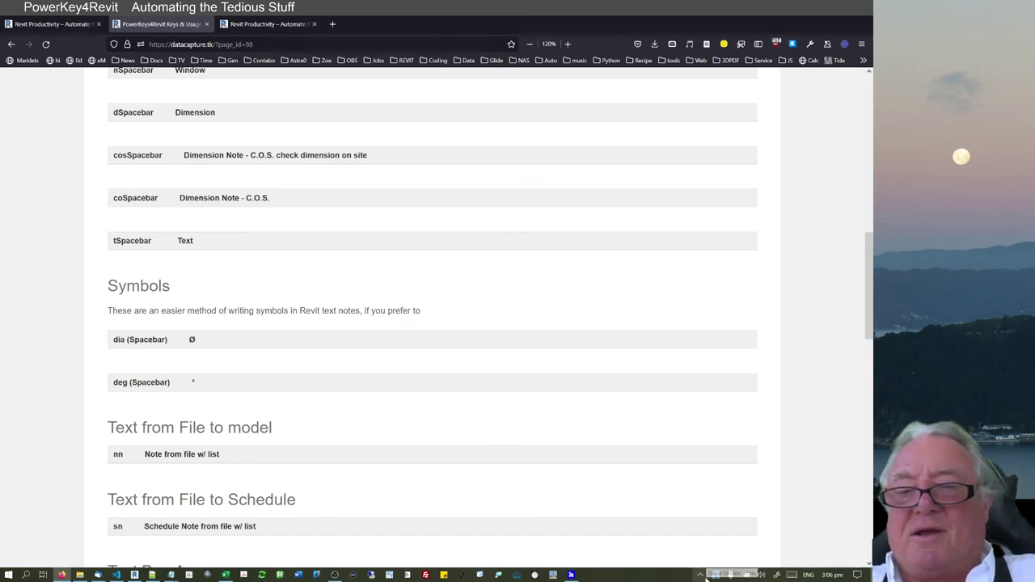
Step: Launch PowerKey4Revit again from the recently added Windows apps and close its trial notice
{"action": "left_click", "coordinate": [8, 574]}
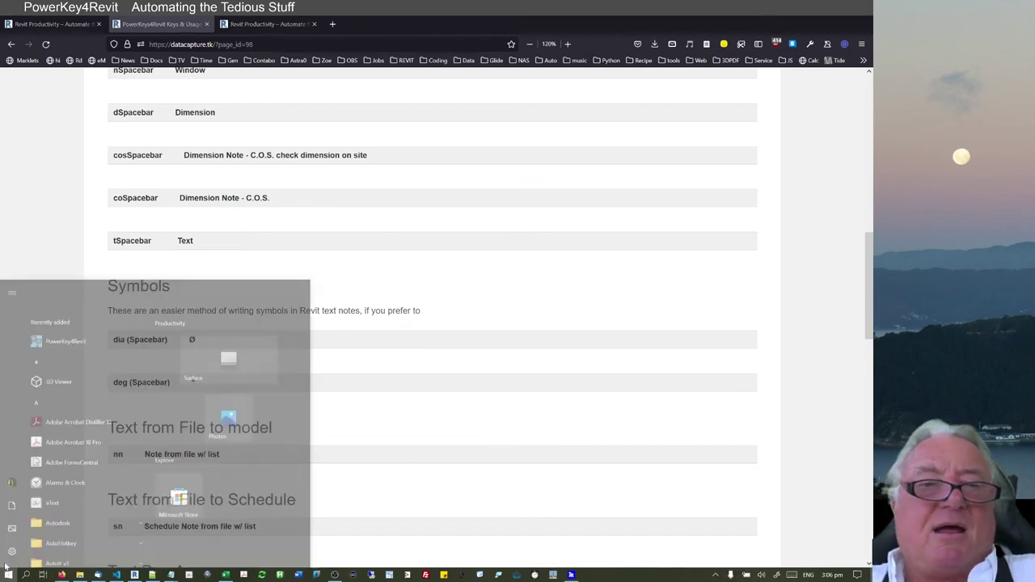
{"action": "left_click", "coordinate": [76, 290]}
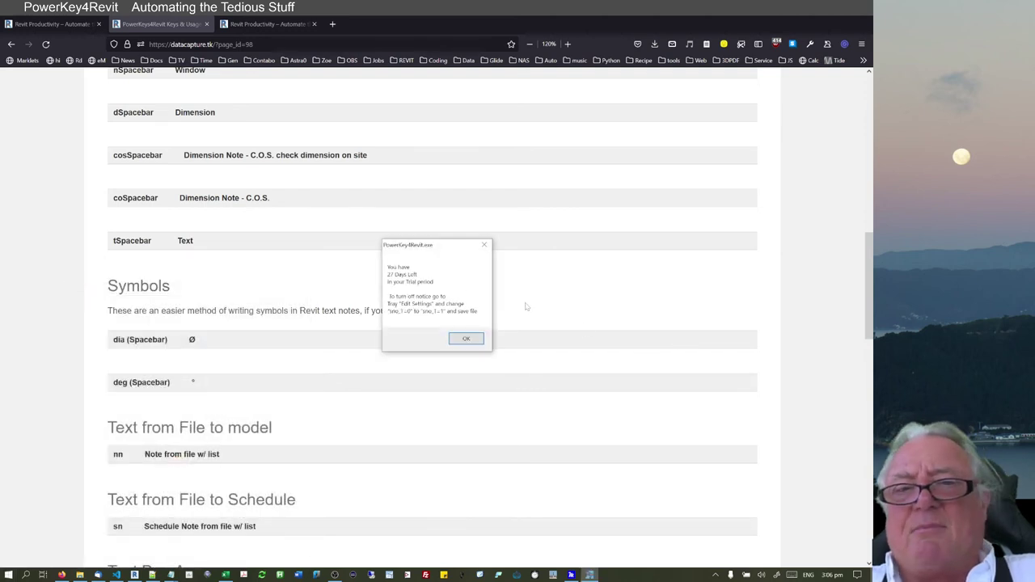
{"action": "left_click", "coordinate": [483, 245]}
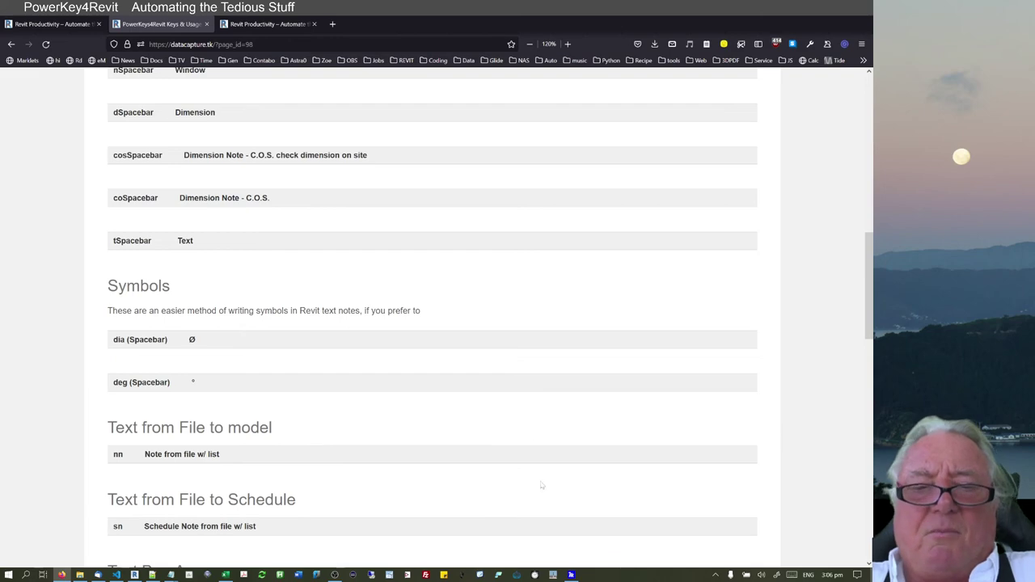
Step: Switch to Excel to review the ROI sheet's process speed estimation inputs, and bring up the Revit Productivity shop page in the browser
{"action": "left_click", "coordinate": [225, 574]}
{"action": "left_click", "coordinate": [158, 247]}
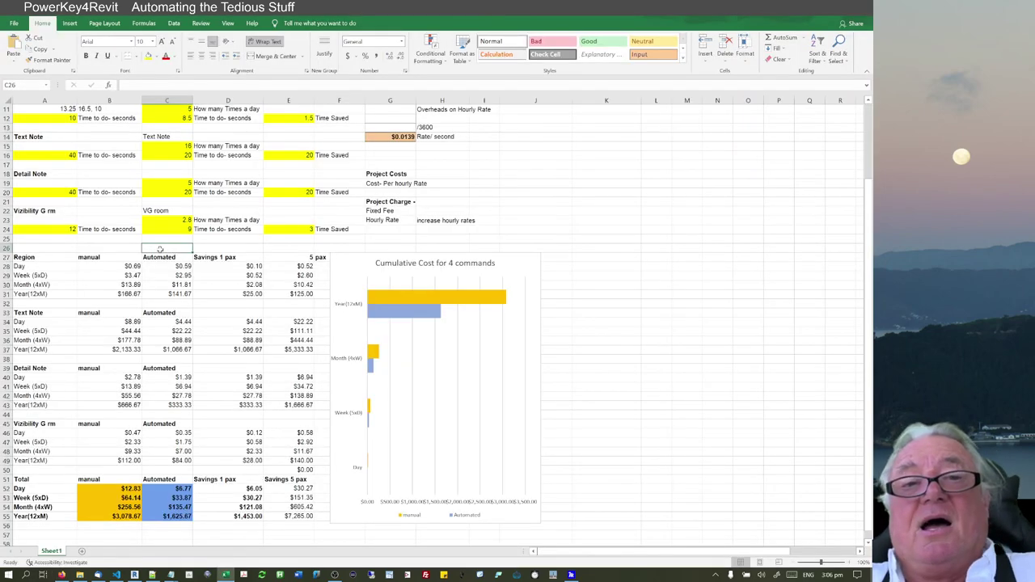
{"action": "scroll", "coordinate": [159, 247], "scroll_direction": "up", "scroll_amount": 3}
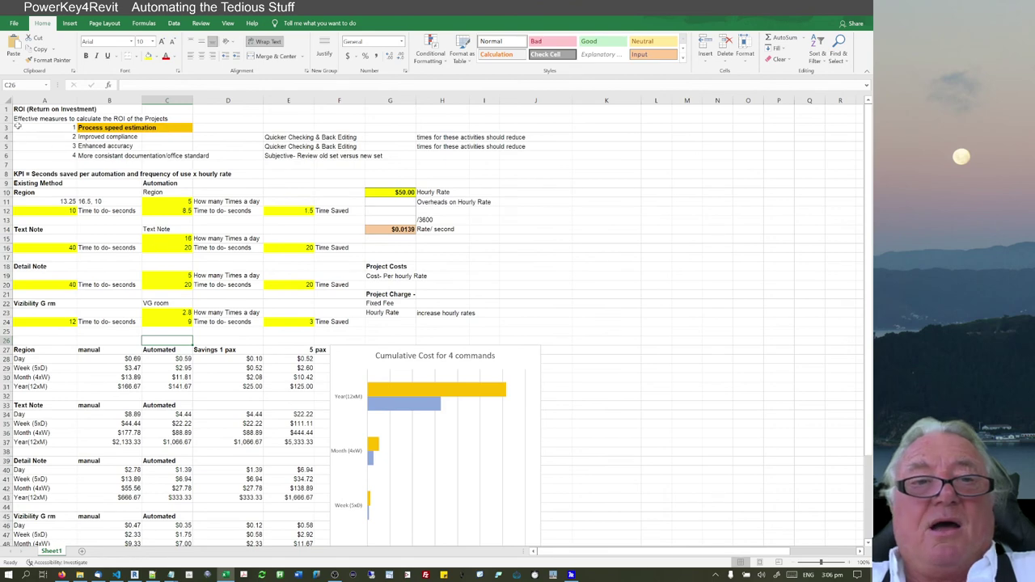
{"action": "left_click_drag", "start_coordinate": [17, 125], "coordinate": [79, 165]}
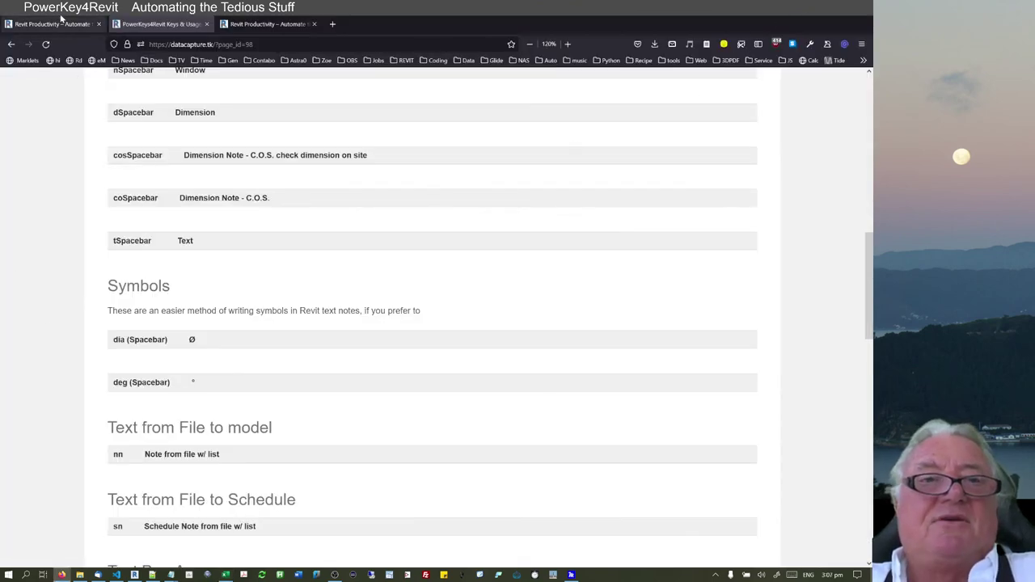
{"action": "left_click", "coordinate": [55, 24]}
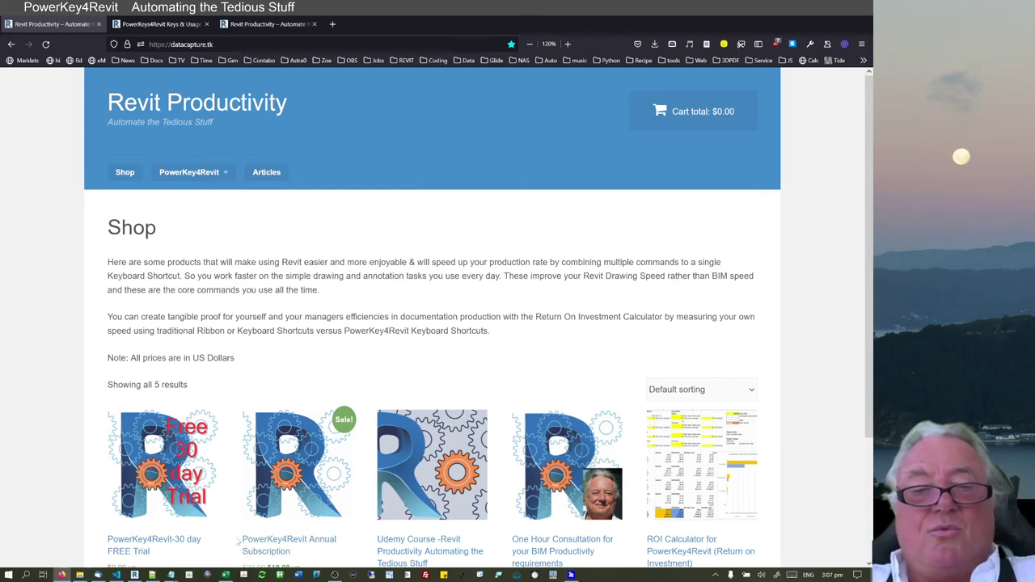
Step: Switch to Revit, open the Revit Pipe Note form, look through its service list, and cancel the form
{"action": "left_click", "coordinate": [117, 574]}
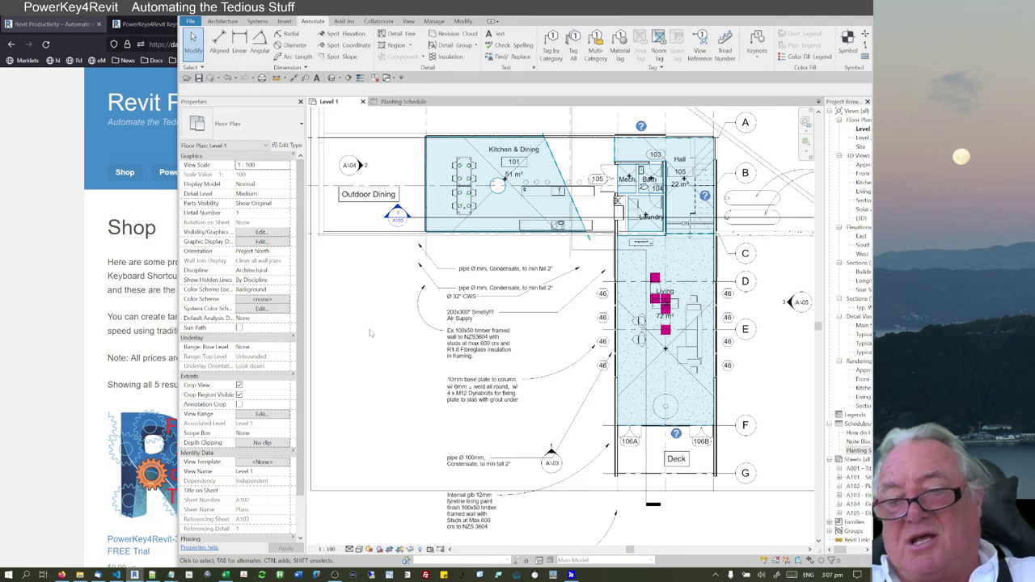
{"action": "key", "text": "p"}
{"action": "key", "text": "n"}
{"action": "left_click_drag", "start_coordinate": [311, 137], "coordinate": [459, 141]}
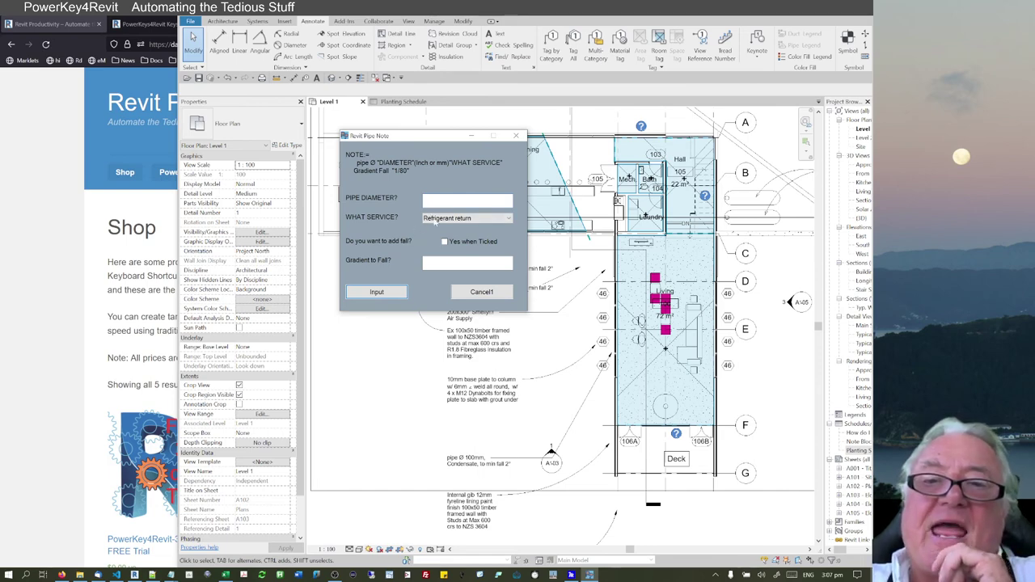
{"action": "left_click", "coordinate": [449, 218]}
{"action": "left_click", "coordinate": [411, 259]}
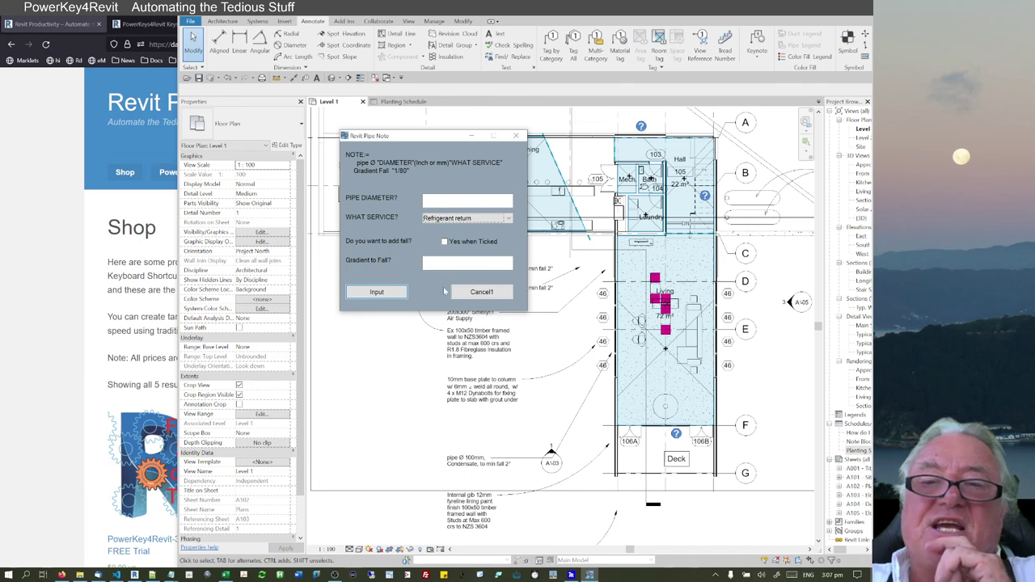
{"action": "left_click", "coordinate": [473, 292]}
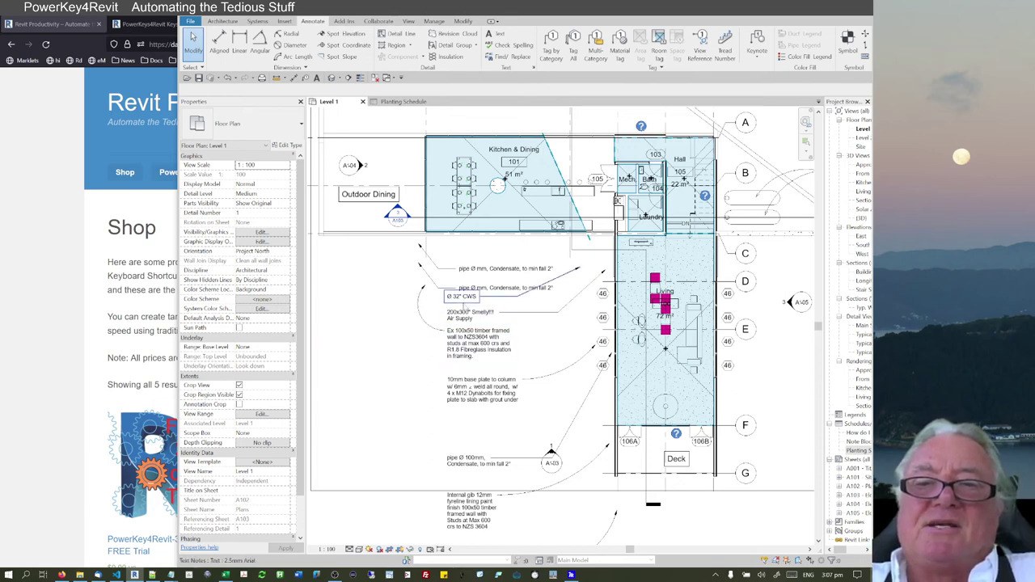
Step: Examine the pipe, duct and framing notes beside the plan, opening the lower condensate pipe note's text and leaving it unedited
{"action": "scroll", "coordinate": [450, 300], "scroll_direction": "up", "scroll_amount": 3}
{"action": "left_click", "coordinate": [449, 300]}
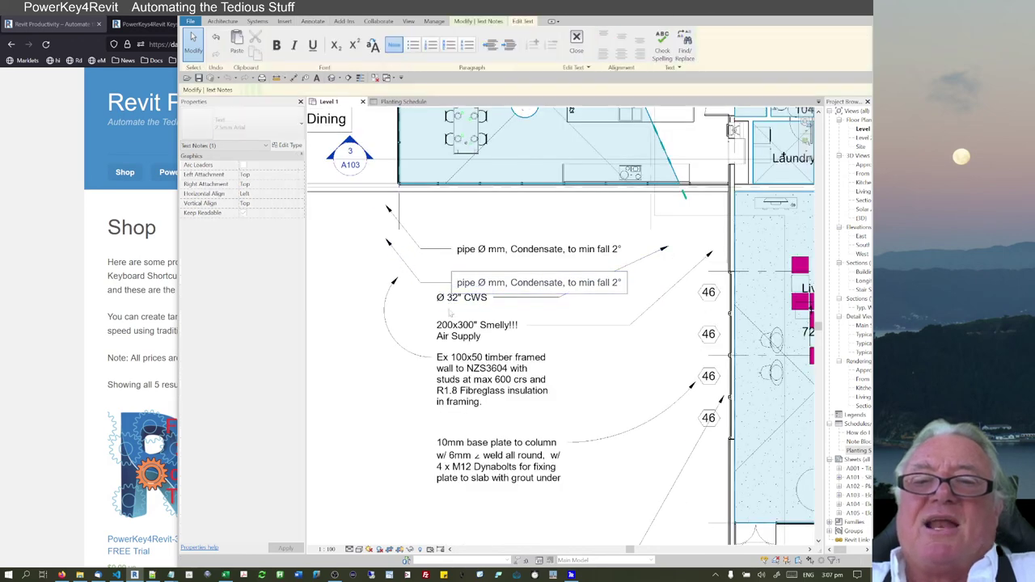
{"action": "scroll", "coordinate": [447, 306], "scroll_direction": "up", "scroll_amount": 1}
{"action": "left_click", "coordinate": [354, 354]}
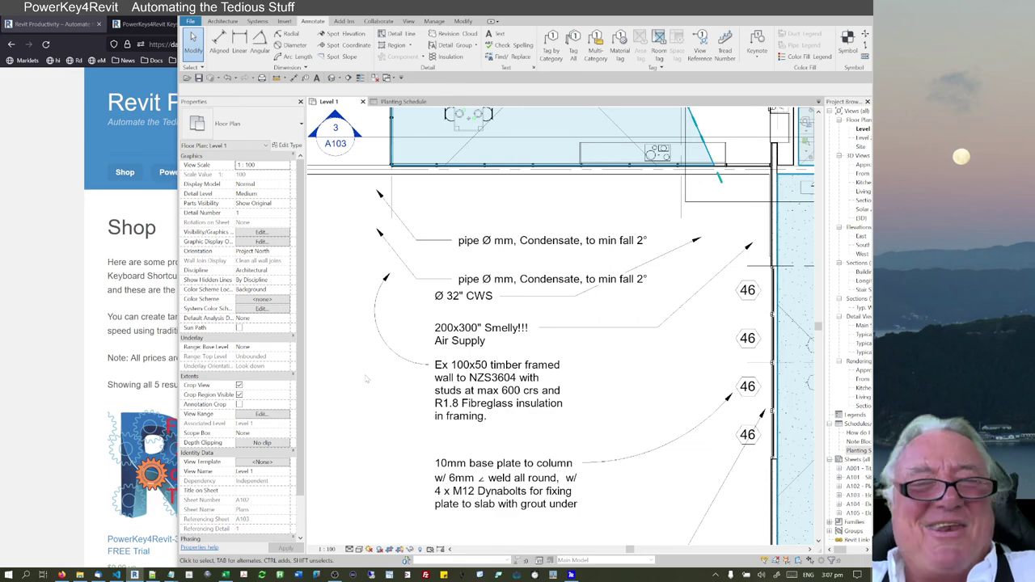
{"action": "scroll", "coordinate": [366, 379], "scroll_direction": "down", "scroll_amount": 3}
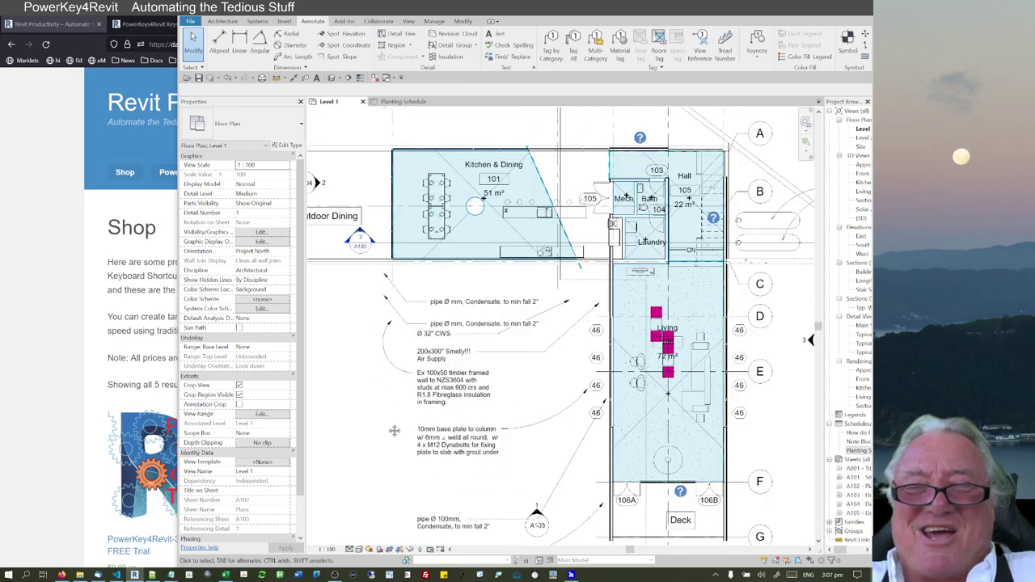
{"action": "middle_click_drag", "start_coordinate": [396, 432], "coordinate": [444, 377]}
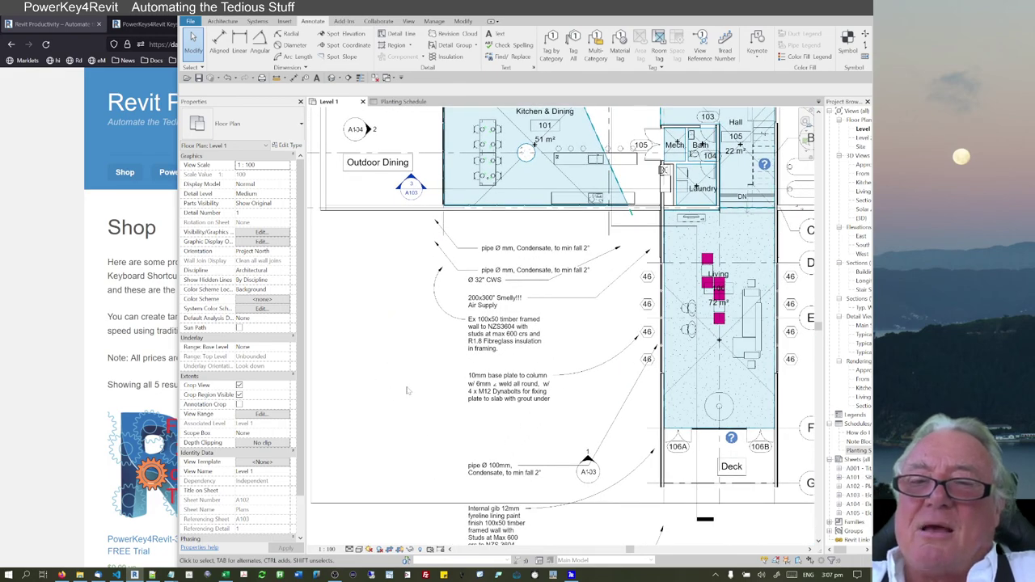
{"action": "scroll", "coordinate": [423, 359], "scroll_direction": "up", "scroll_amount": 1}
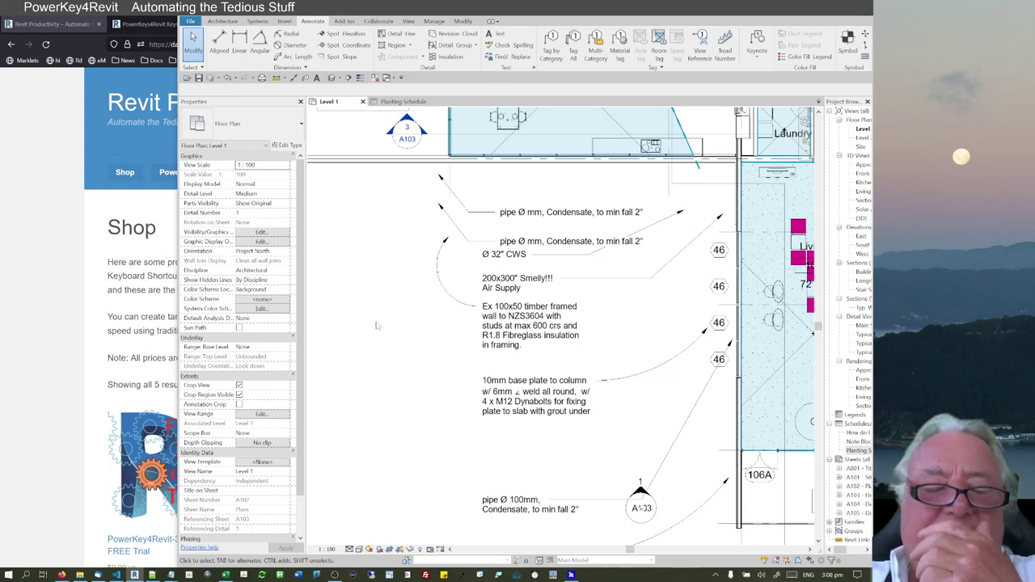
Step: Add an inch mark after 200 in the Air Supply note so its size reads 200"x300", and finish editing
{"action": "scroll", "coordinate": [496, 278], "scroll_direction": "up", "scroll_amount": 1}
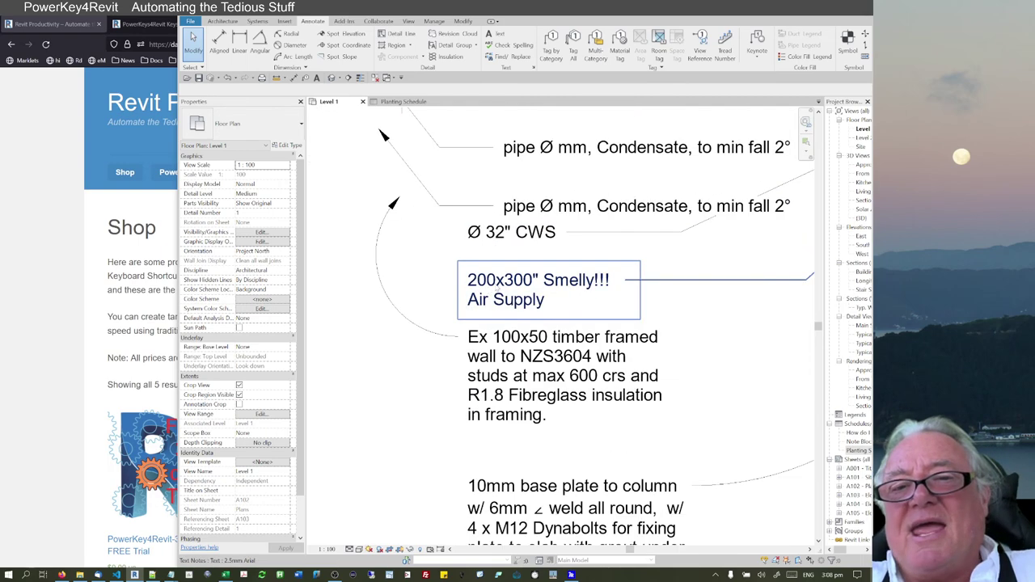
{"action": "left_click", "coordinate": [535, 283]}
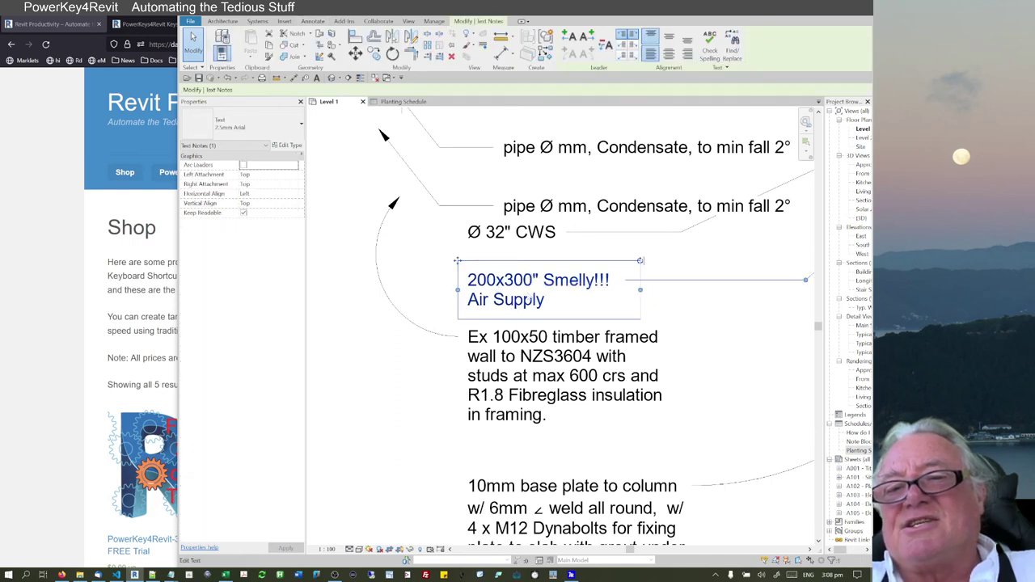
{"action": "left_click", "coordinate": [534, 289]}
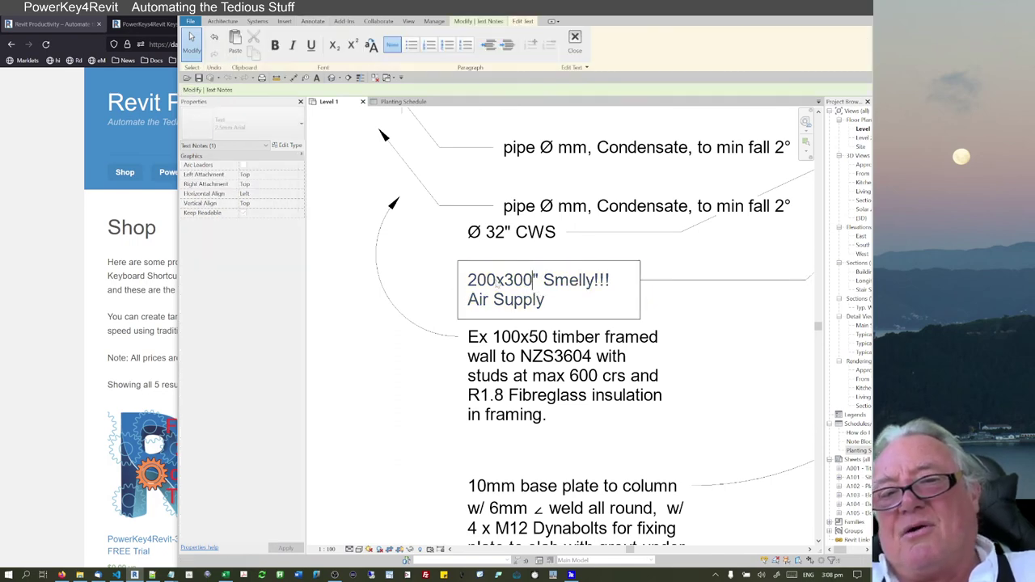
{"action": "type", "text": "\""}
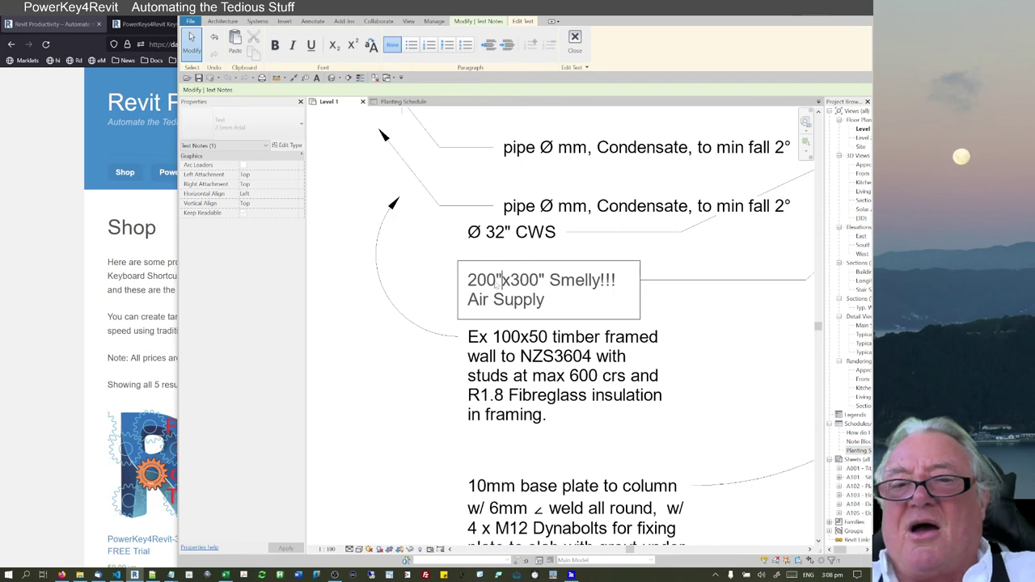
{"action": "left_click", "coordinate": [434, 254]}
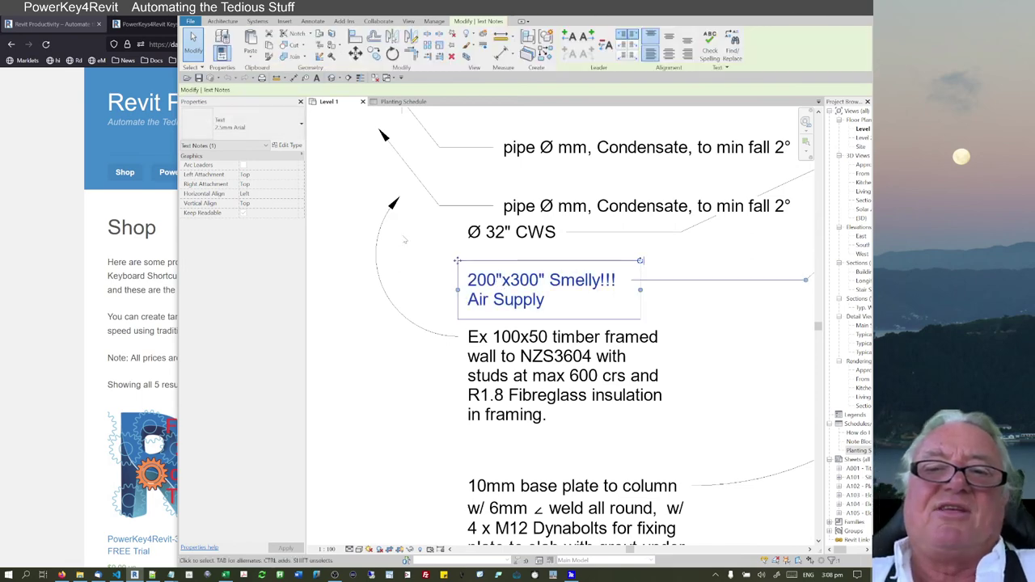
{"action": "left_click", "coordinate": [404, 294]}
{"action": "scroll", "coordinate": [491, 280], "scroll_direction": "down", "scroll_amount": 1}
{"action": "left_click", "coordinate": [492, 278]}
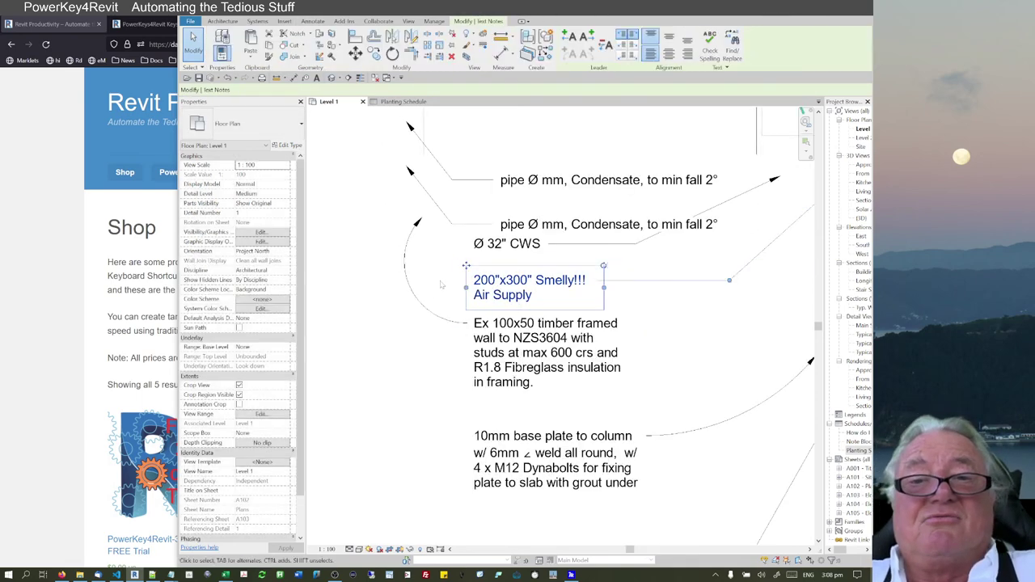
{"action": "left_click", "coordinate": [443, 273]}
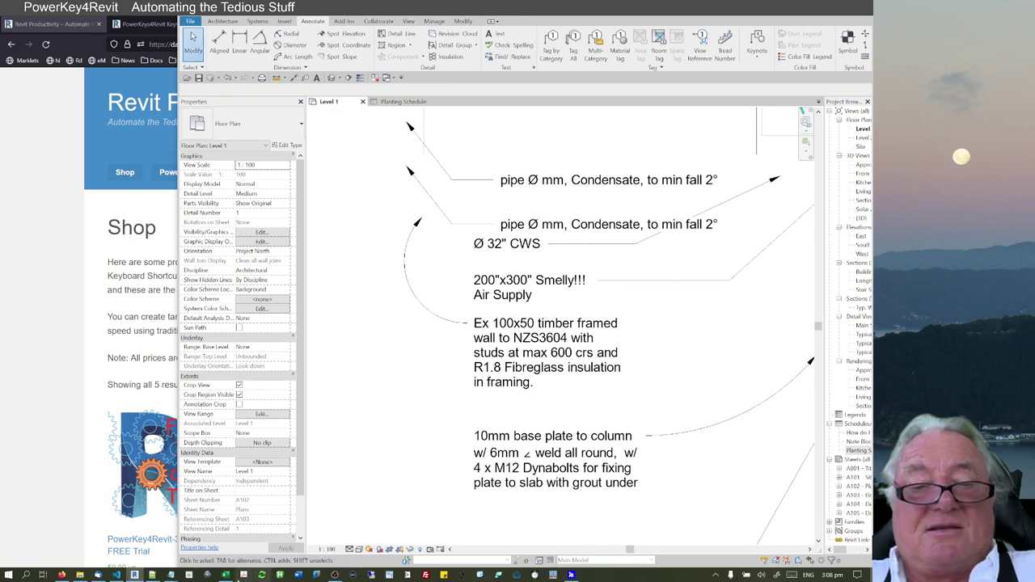
Step: View the Revit Productivity shop page in the browser, and return to the Level 1 plan in Revit
{"action": "mouse_move", "coordinate": [171, 575]}
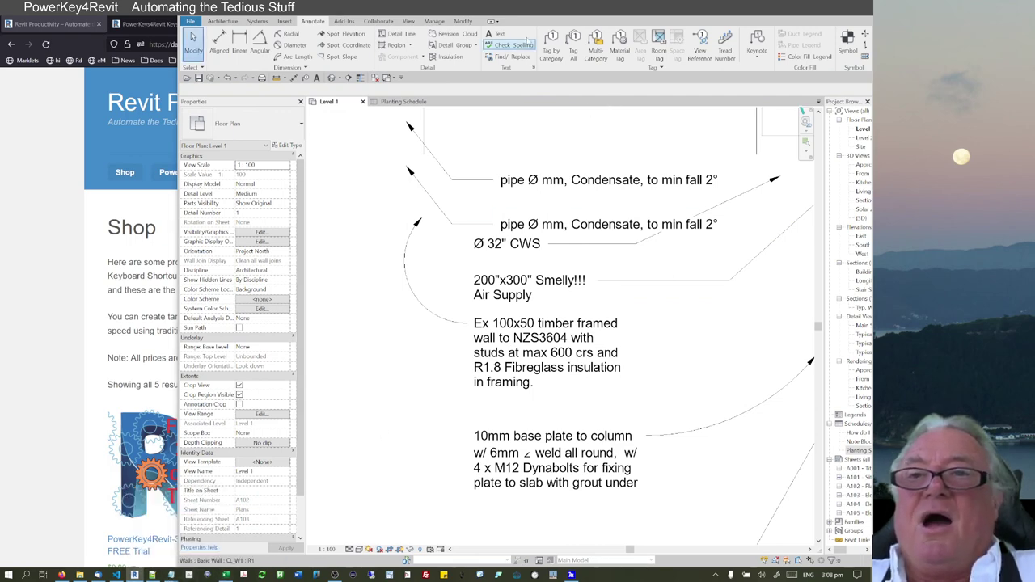
{"action": "left_click", "coordinate": [35, 157]}
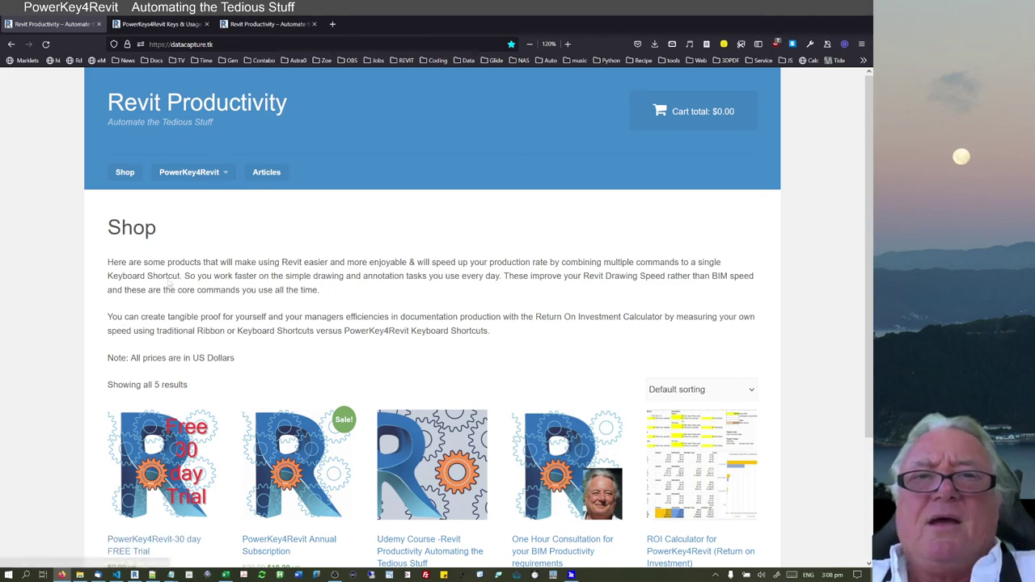
{"action": "left_click", "coordinate": [135, 575]}
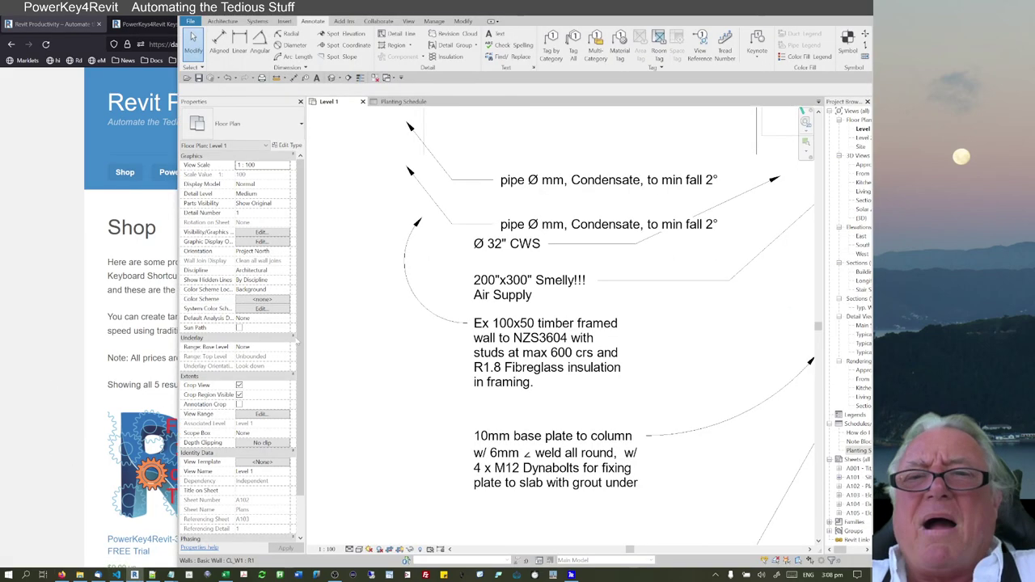
Step: Display Revit's ribbon key tips, browse the Wall tool's options in the Architecture commands, and dismiss them without choosing one
{"action": "scroll", "coordinate": [425, 357], "scroll_direction": "down", "scroll_amount": 2}
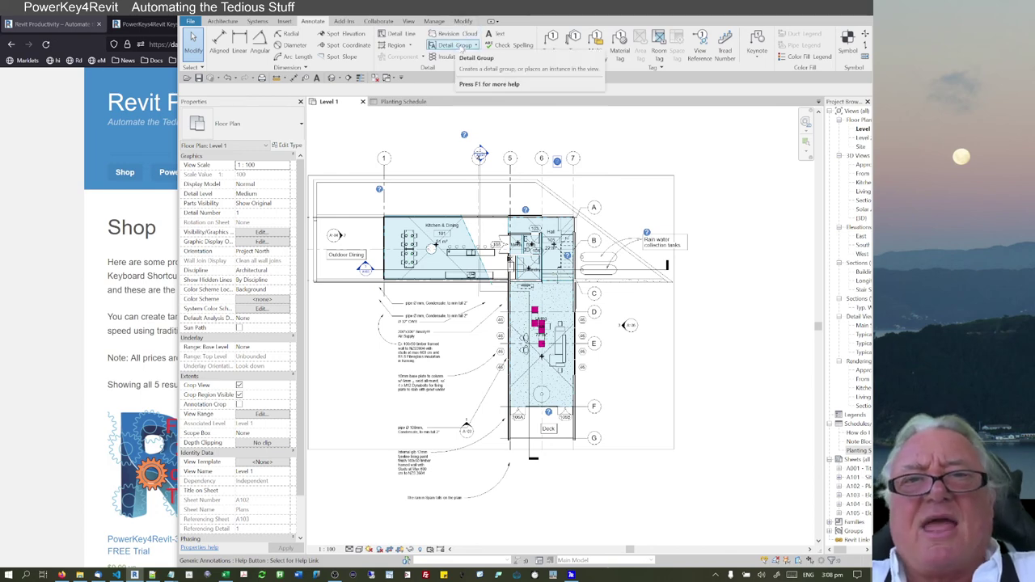
{"action": "key", "text": "alt"}
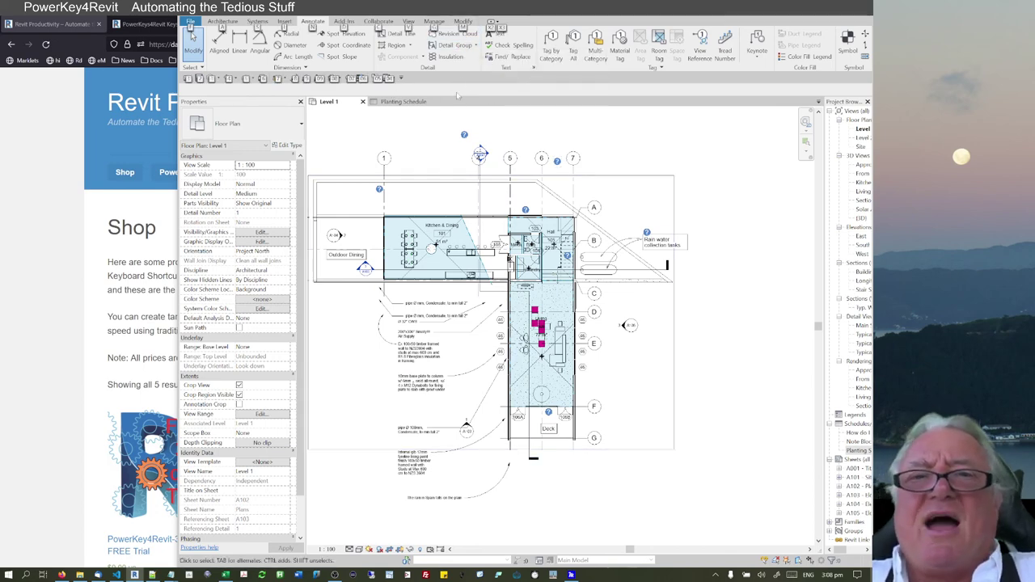
{"action": "key", "text": "Escape"}
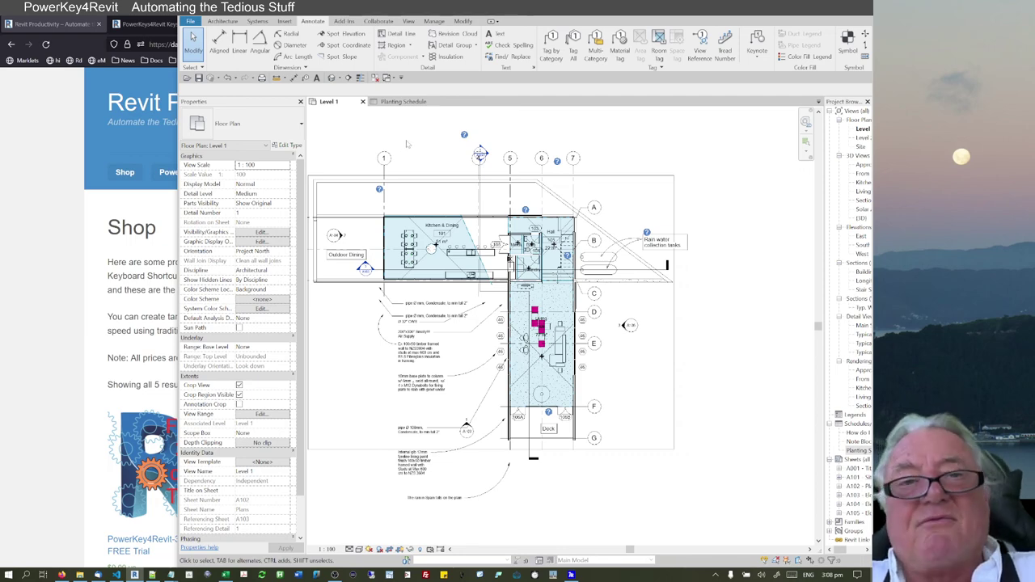
{"action": "key", "text": "alt"}
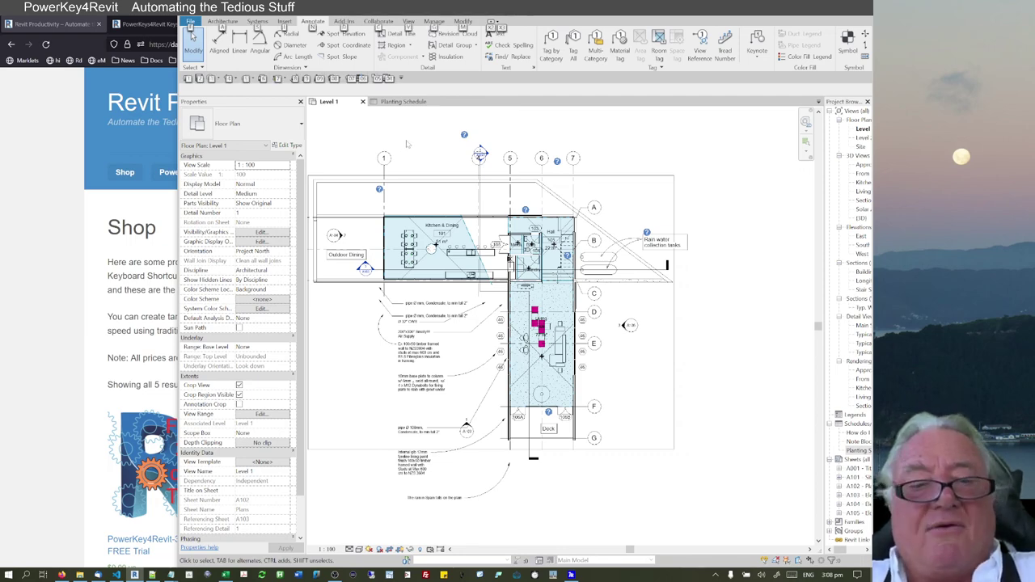
{"action": "key", "text": "a"}
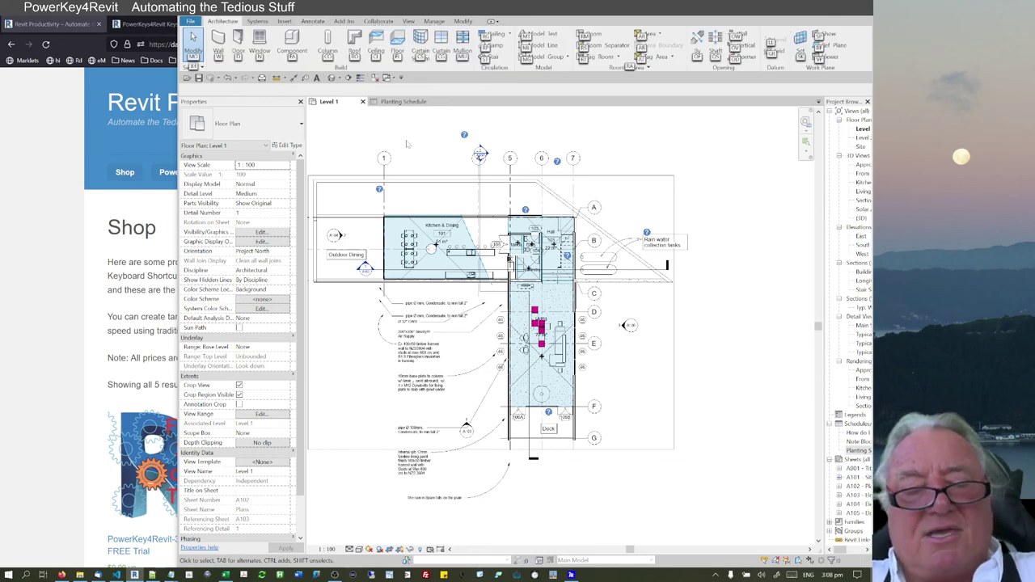
{"action": "key", "text": "w"}
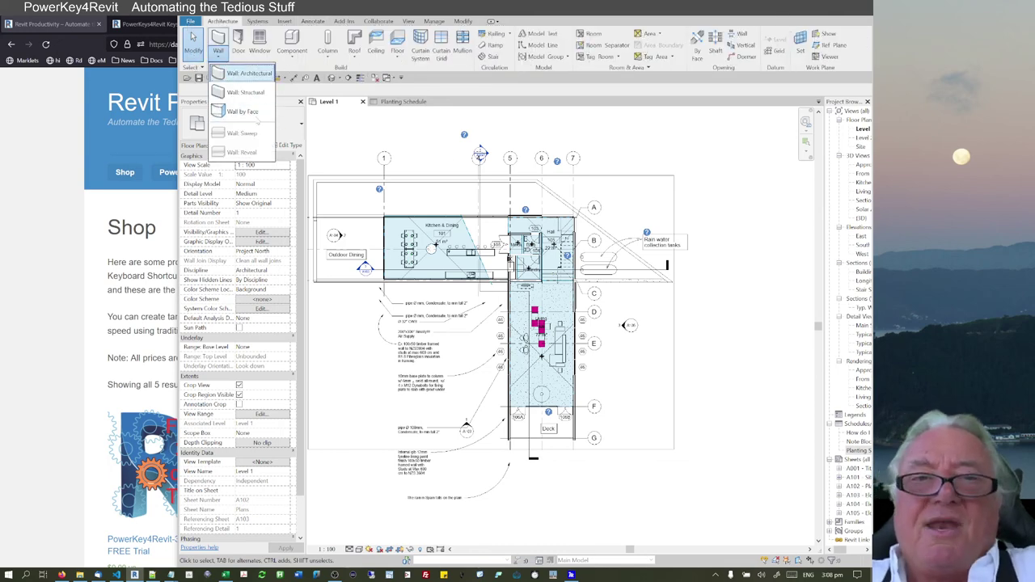
{"action": "key", "text": "Up"}
{"action": "key", "text": "Down"}
{"action": "key", "text": "Down"}
{"action": "key", "text": "Down"}
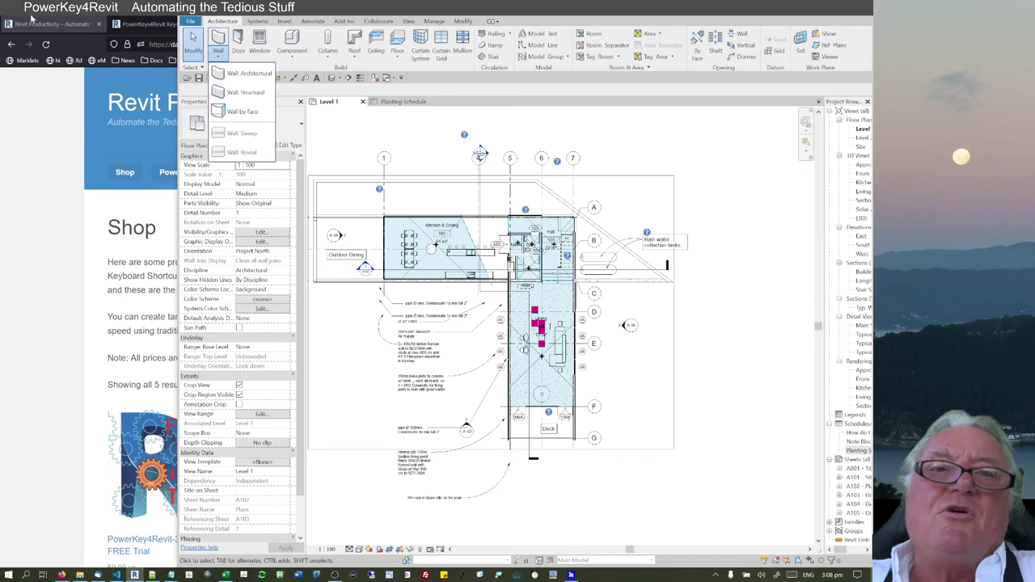
{"action": "key", "text": "Escape"}
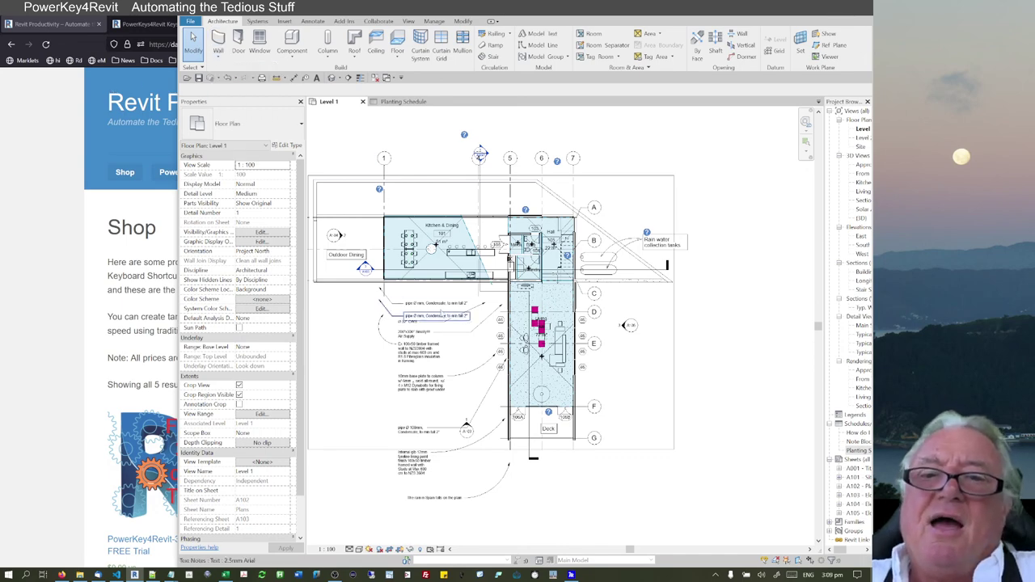
Step: Bring up the Load Family file browser over the Level 1 plan and close it without loading a family
{"action": "scroll", "coordinate": [442, 309], "scroll_direction": "up", "scroll_amount": 3}
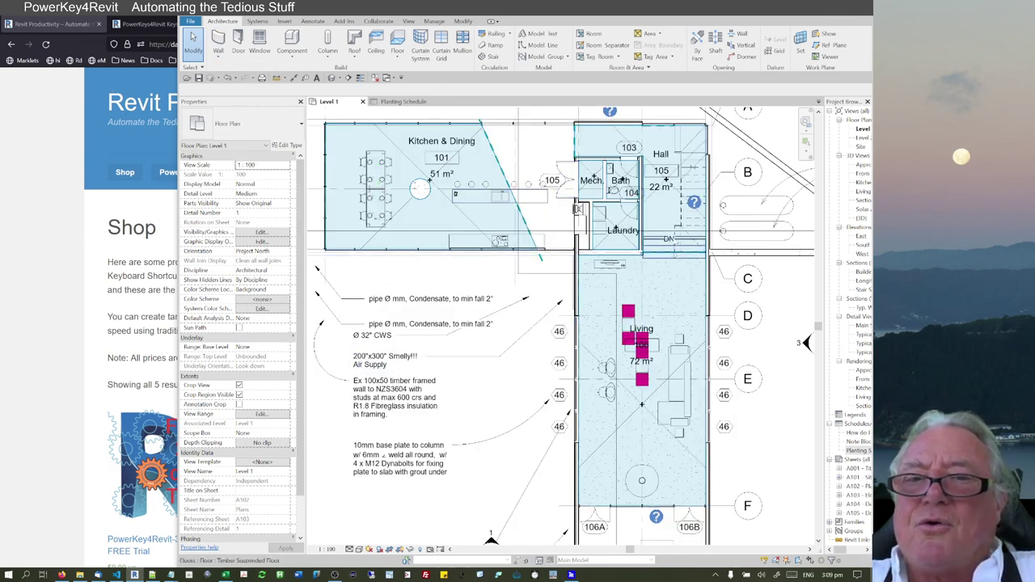
{"action": "scroll", "coordinate": [533, 262], "scroll_direction": "up", "scroll_amount": 2}
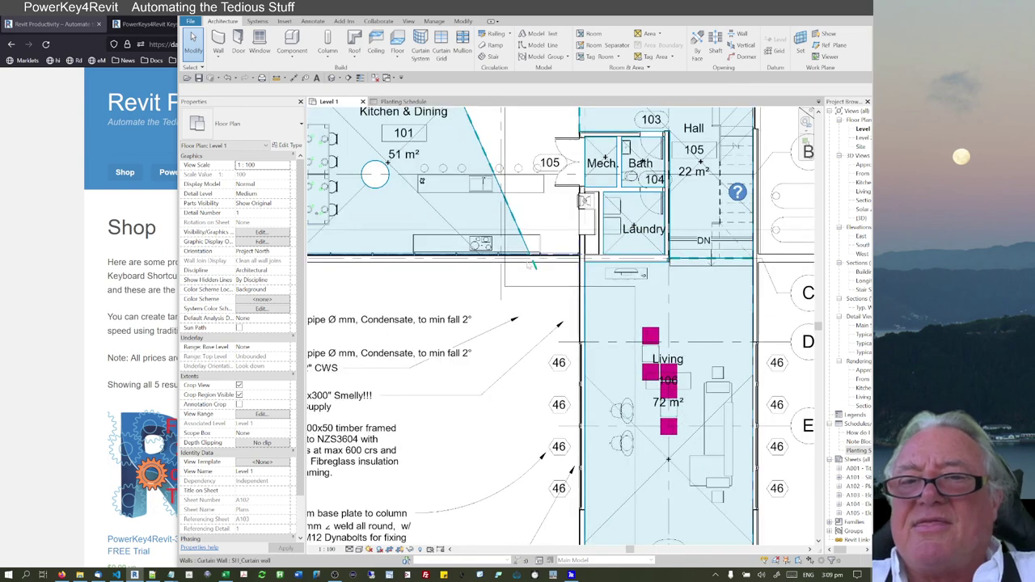
{"action": "scroll", "coordinate": [534, 262], "scroll_direction": "up", "scroll_amount": 2}
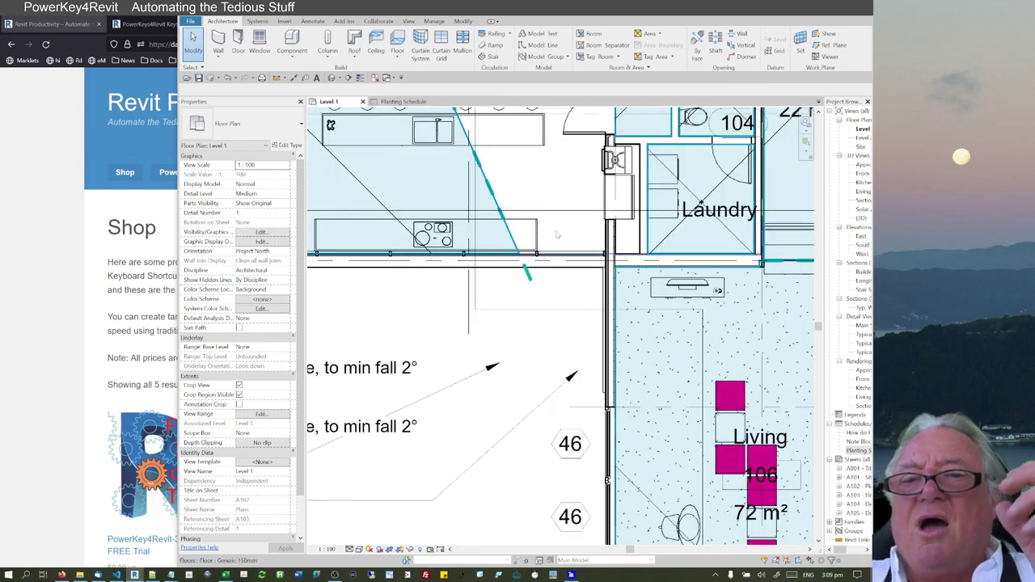
{"action": "key", "text": "l"}
{"action": "key", "text": "f"}
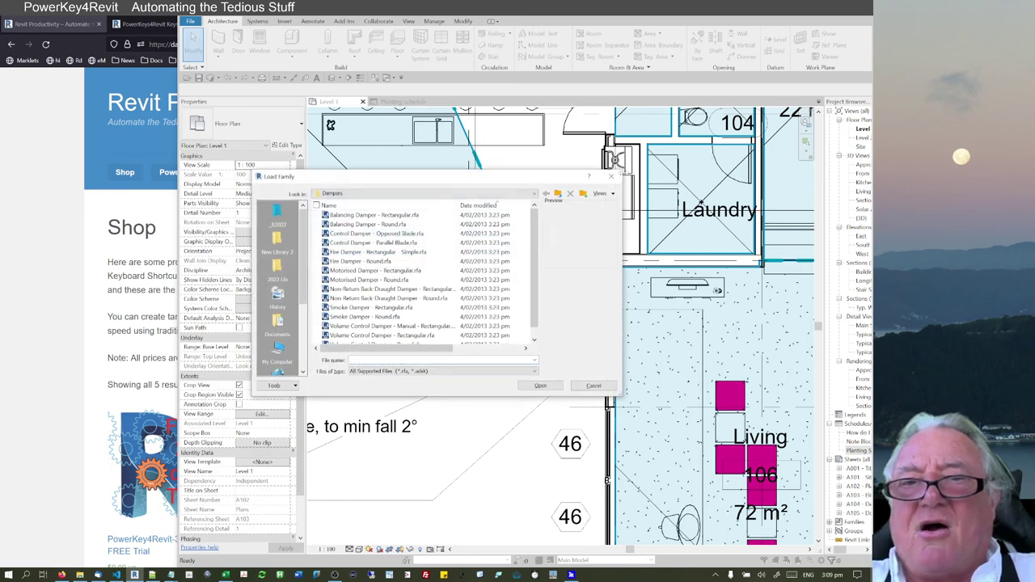
{"action": "left_click", "coordinate": [612, 177]}
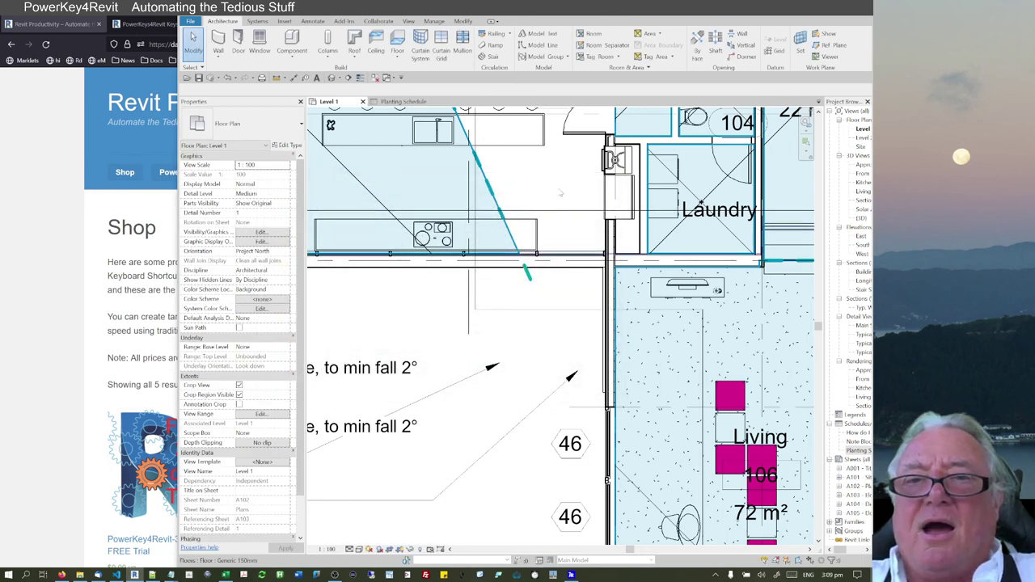
Step: Select the column of text notes from the upper condensate pipe note down to the base plate note, and clear the selection
{"action": "scroll", "coordinate": [558, 192], "scroll_direction": "down", "scroll_amount": 2}
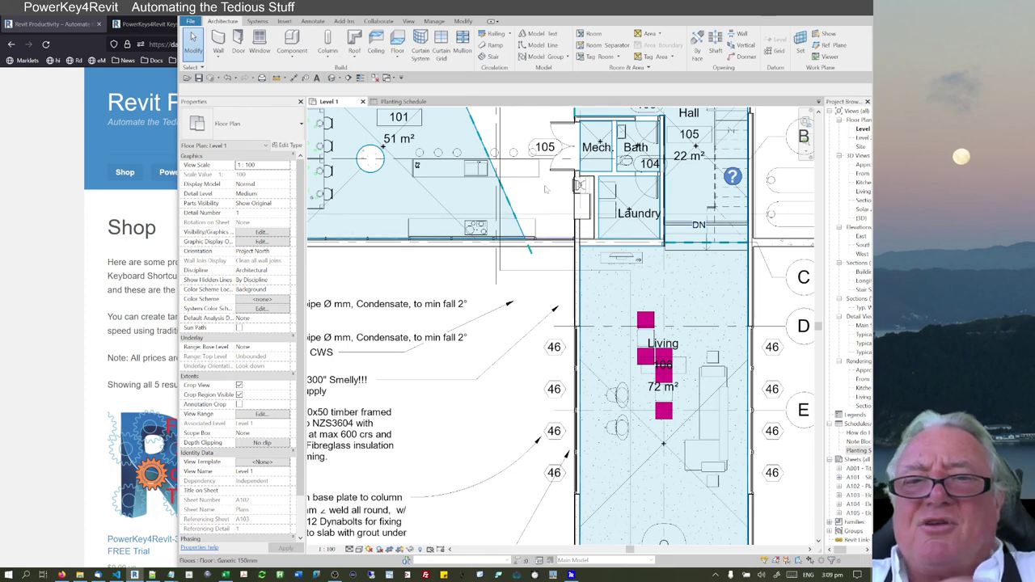
{"action": "scroll", "coordinate": [615, 288], "scroll_direction": "down", "scroll_amount": 2}
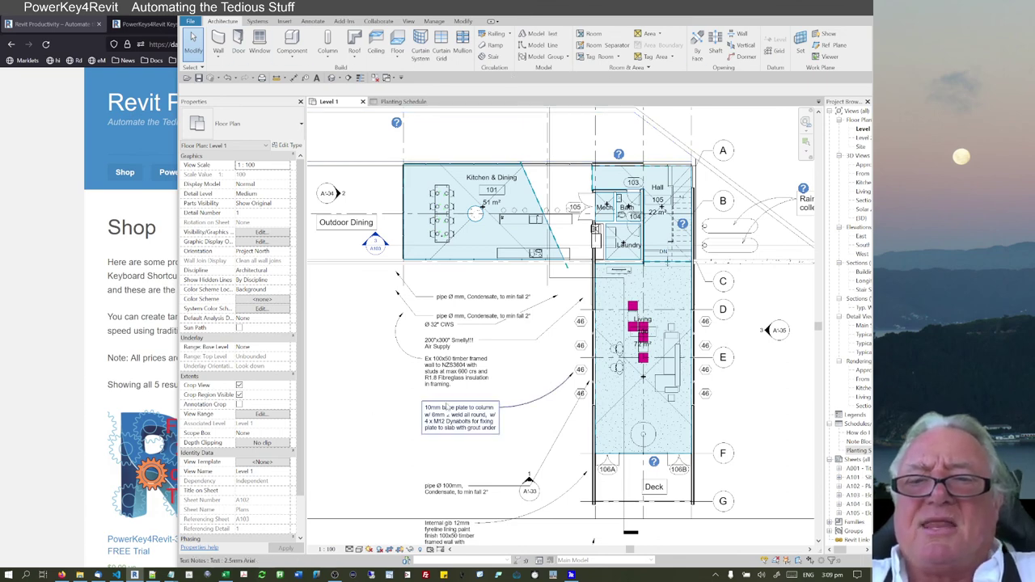
{"action": "middle_click_drag", "start_coordinate": [472, 387], "coordinate": [568, 246]}
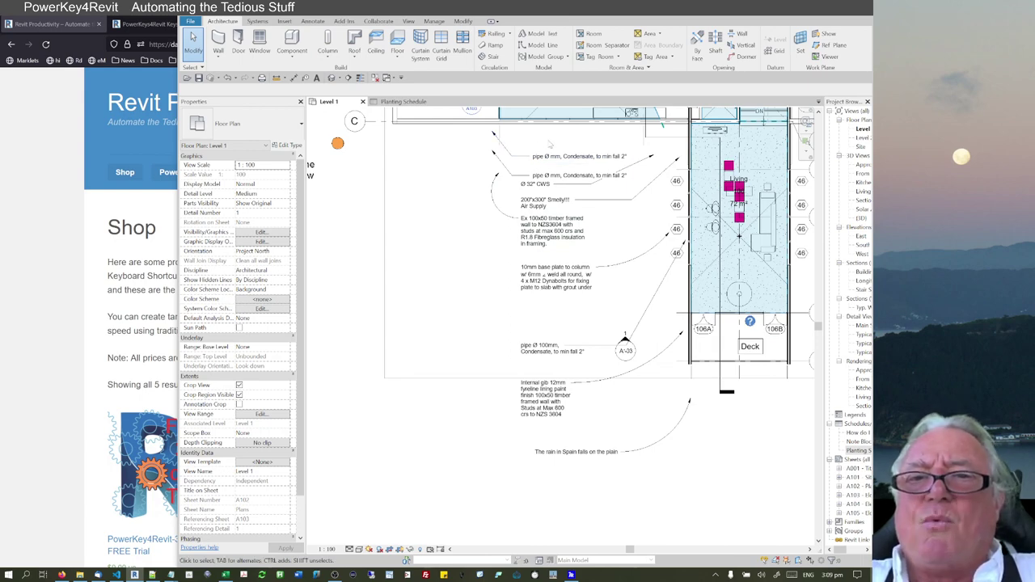
{"action": "left_click_drag", "start_coordinate": [549, 144], "coordinate": [531, 282]}
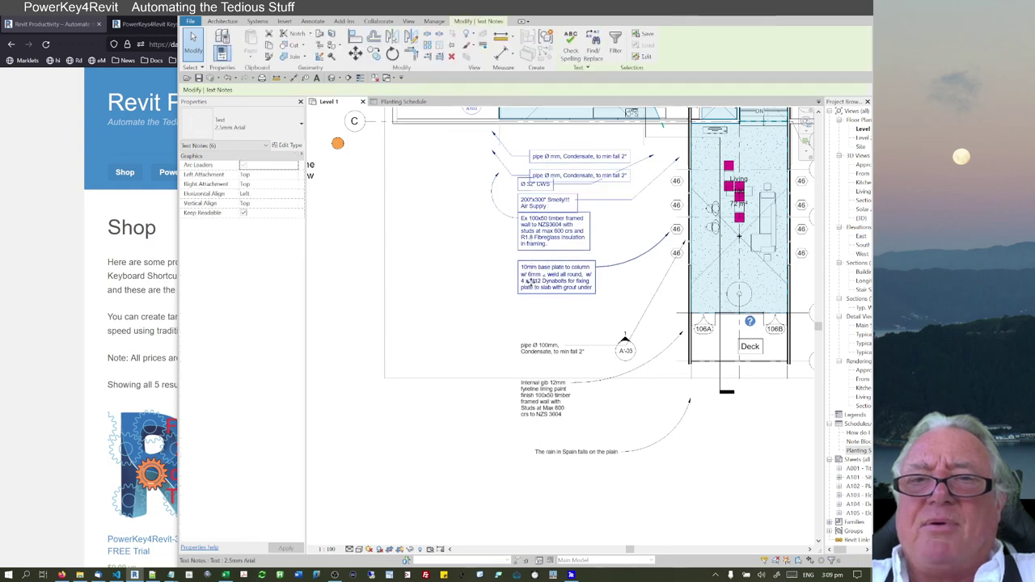
{"action": "left_click", "coordinate": [477, 271]}
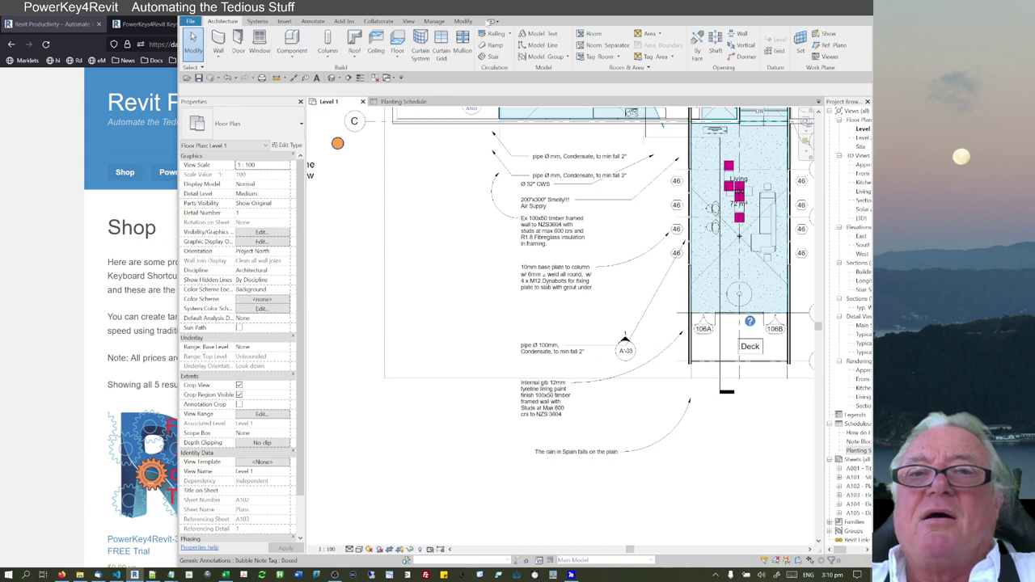
Step: View the Quick Access Toolbar option for the Convert RFA to FormIt add-in command, and dismiss it without adding the command
{"action": "left_click", "coordinate": [344, 21]}
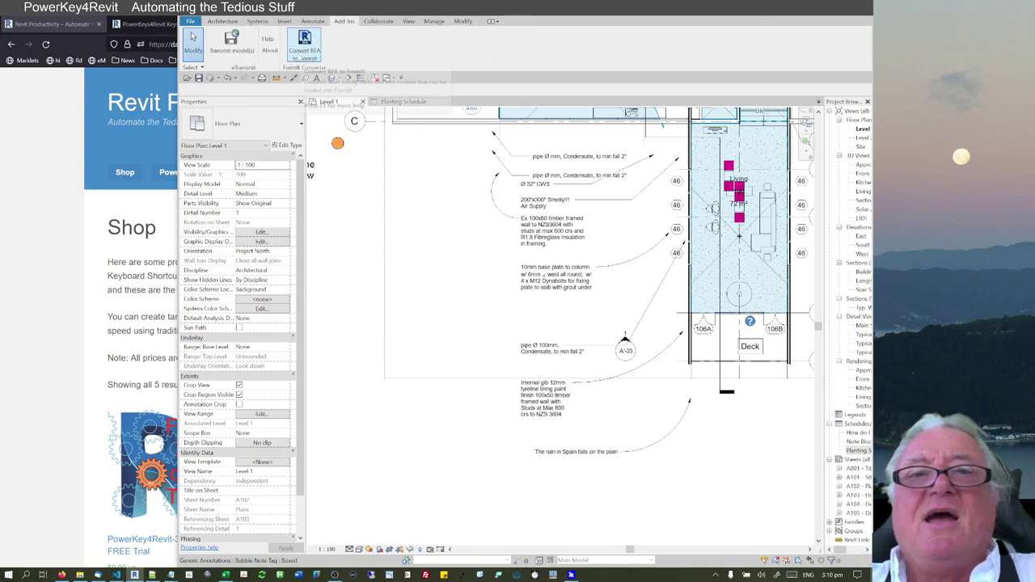
{"action": "right_click", "coordinate": [297, 57]}
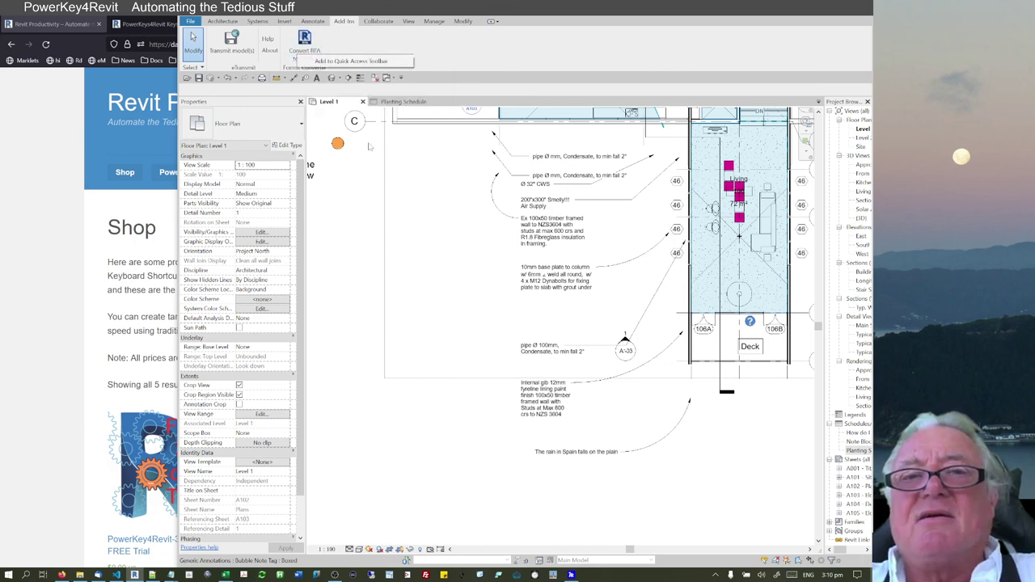
{"action": "left_click", "coordinate": [355, 171]}
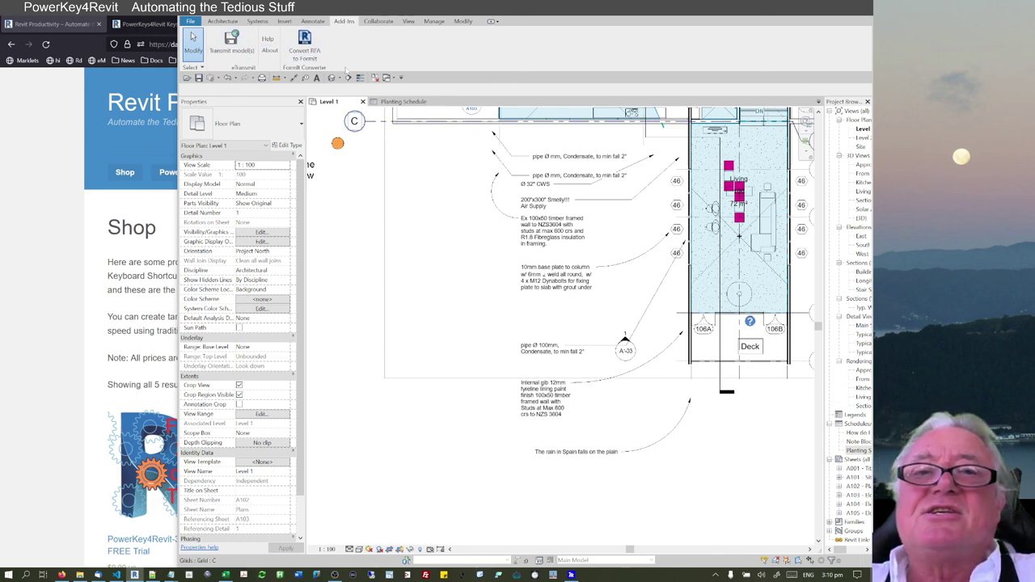
Step: Browse the Annotate and Systems commands and view the Quick Access Toolbar's customization options, dismissing them without choosing one
{"action": "left_click", "coordinate": [313, 21]}
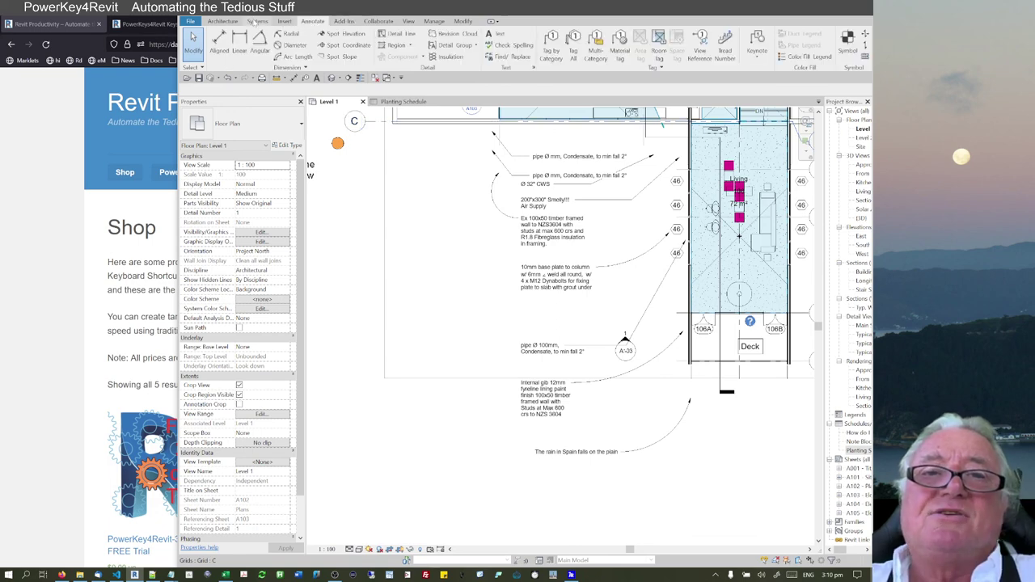
{"action": "left_click", "coordinate": [257, 21]}
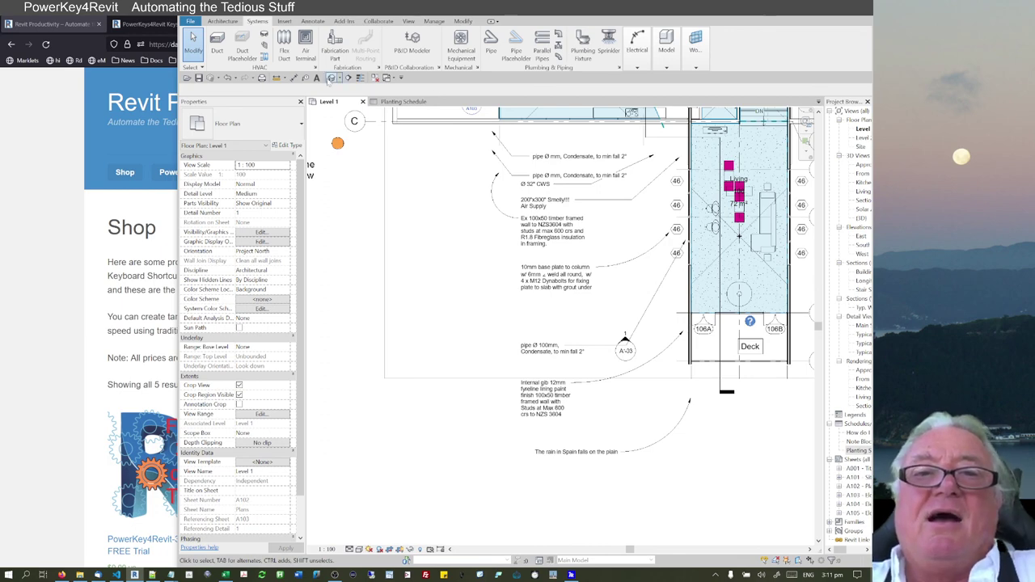
{"action": "right_click", "coordinate": [330, 78]}
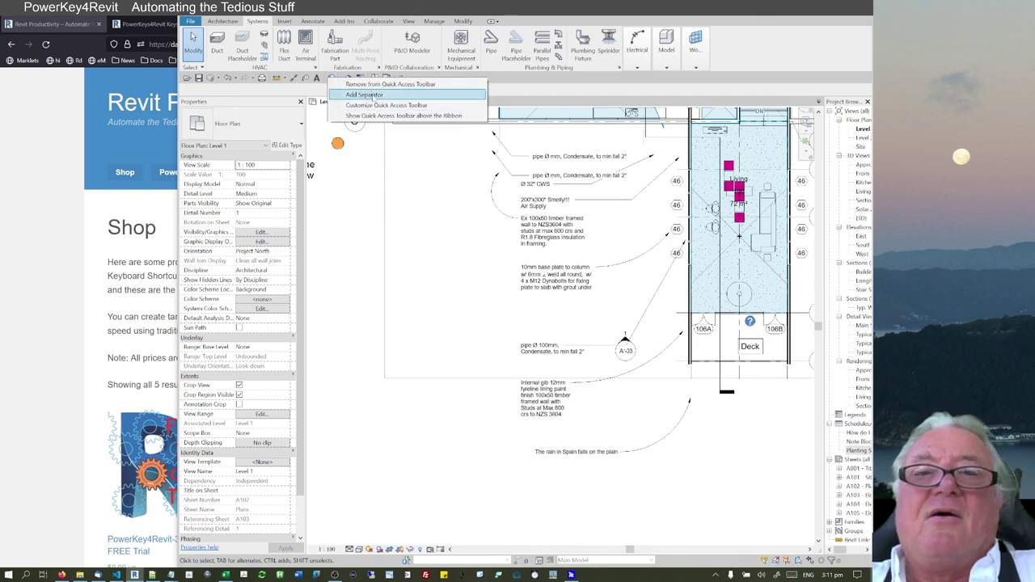
{"action": "left_click", "coordinate": [407, 178]}
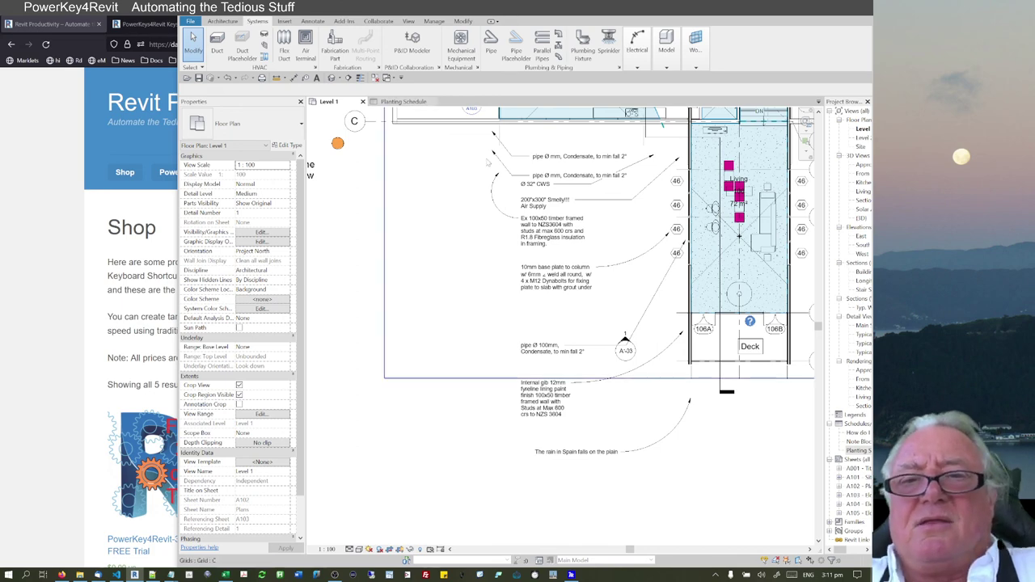
Step: Move the "The rain in Spain falls on the plain" note up and left to line up with the notes above it, and deselect it
{"action": "scroll", "coordinate": [433, 210], "scroll_direction": "down", "scroll_amount": 2}
{"action": "scroll", "coordinate": [522, 337], "scroll_direction": "up", "scroll_amount": 2}
{"action": "left_click", "coordinate": [522, 335]}
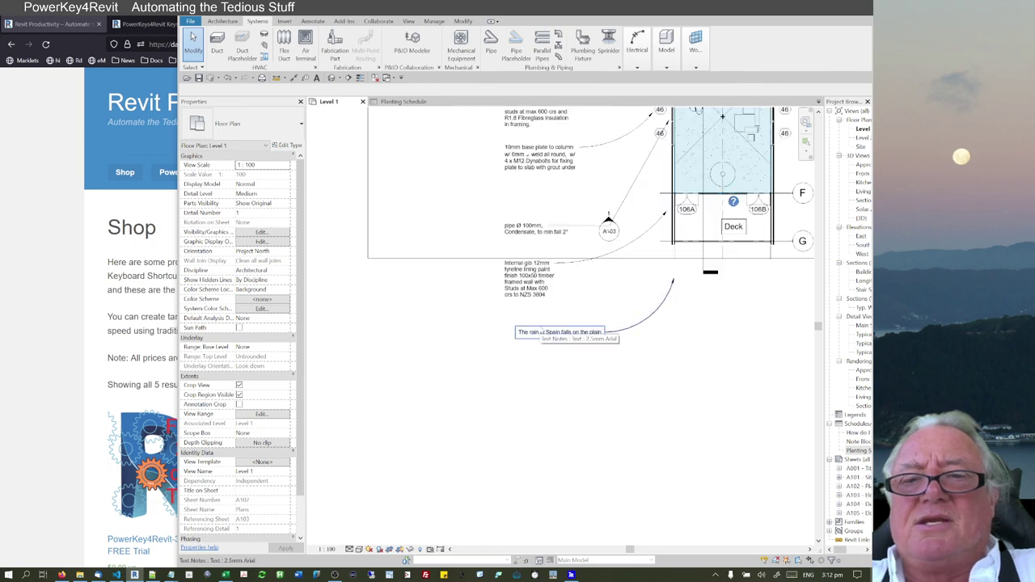
{"action": "left_click", "coordinate": [537, 330]}
{"action": "mouse_move", "coordinate": [515, 326]}
{"action": "left_mouse_down"}
{"action": "mouse_move", "coordinate": [502, 300]}
{"action": "mouse_move", "coordinate": [514, 312]}
{"action": "mouse_move", "coordinate": [501, 312]}
{"action": "left_mouse_up"}
{"action": "left_click", "coordinate": [506, 365]}
{"action": "scroll", "coordinate": [508, 387], "scroll_direction": "down", "scroll_amount": 2}
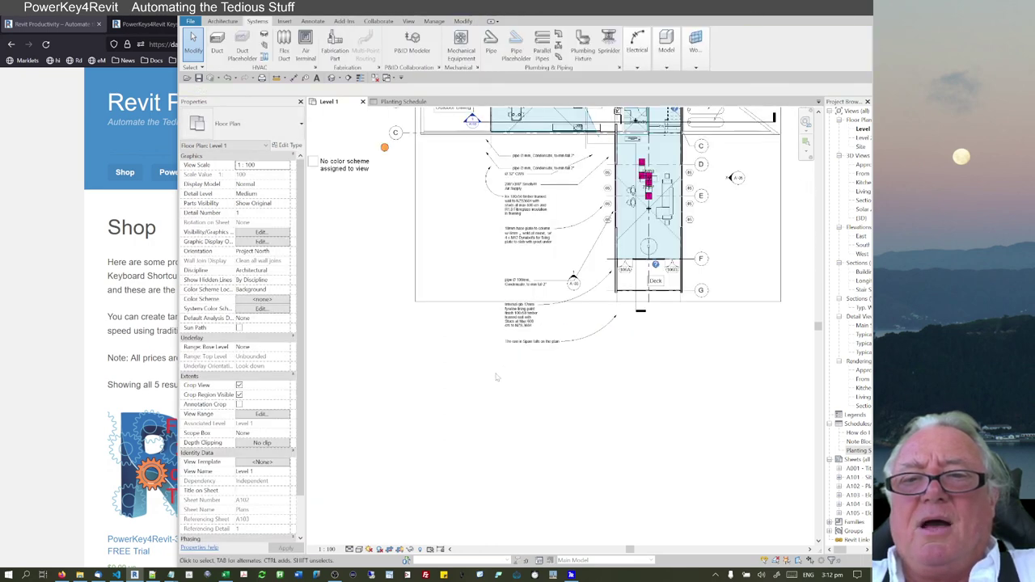